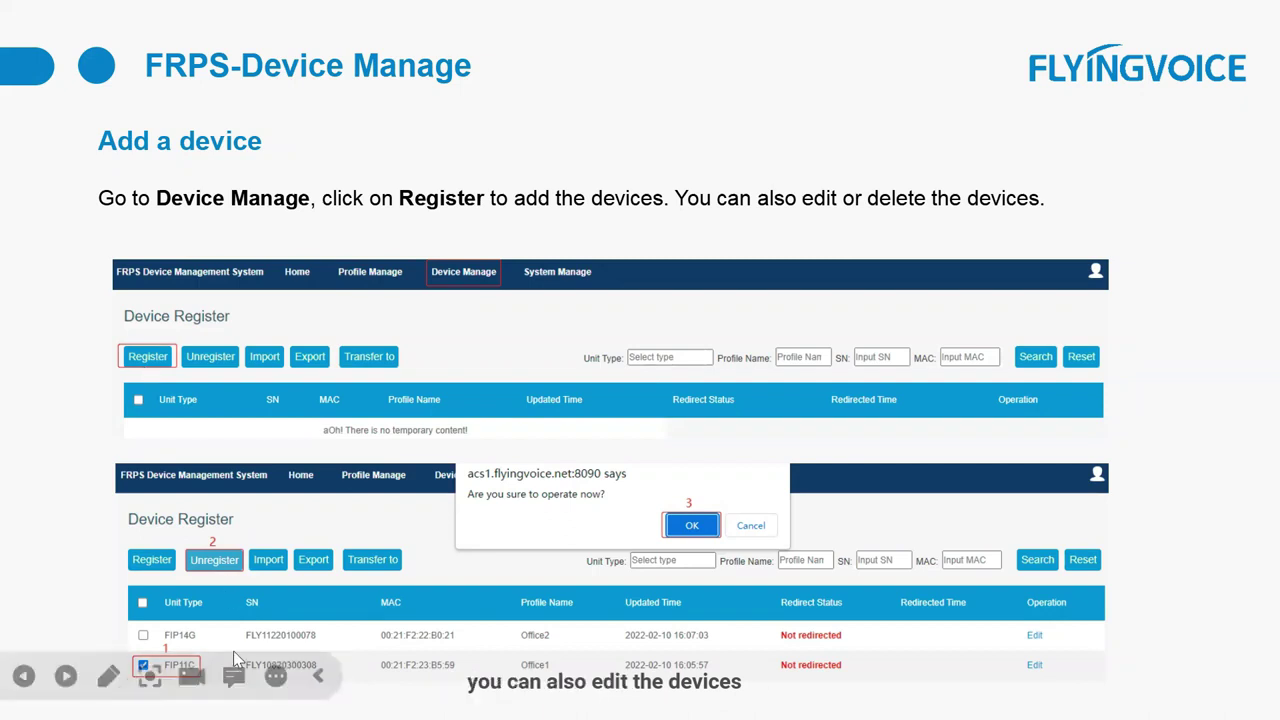
Step: Advance past the 'Add multiple devices' and 'Transfer devices' slides to the next title card
{"action": "key", "text": "Right"}
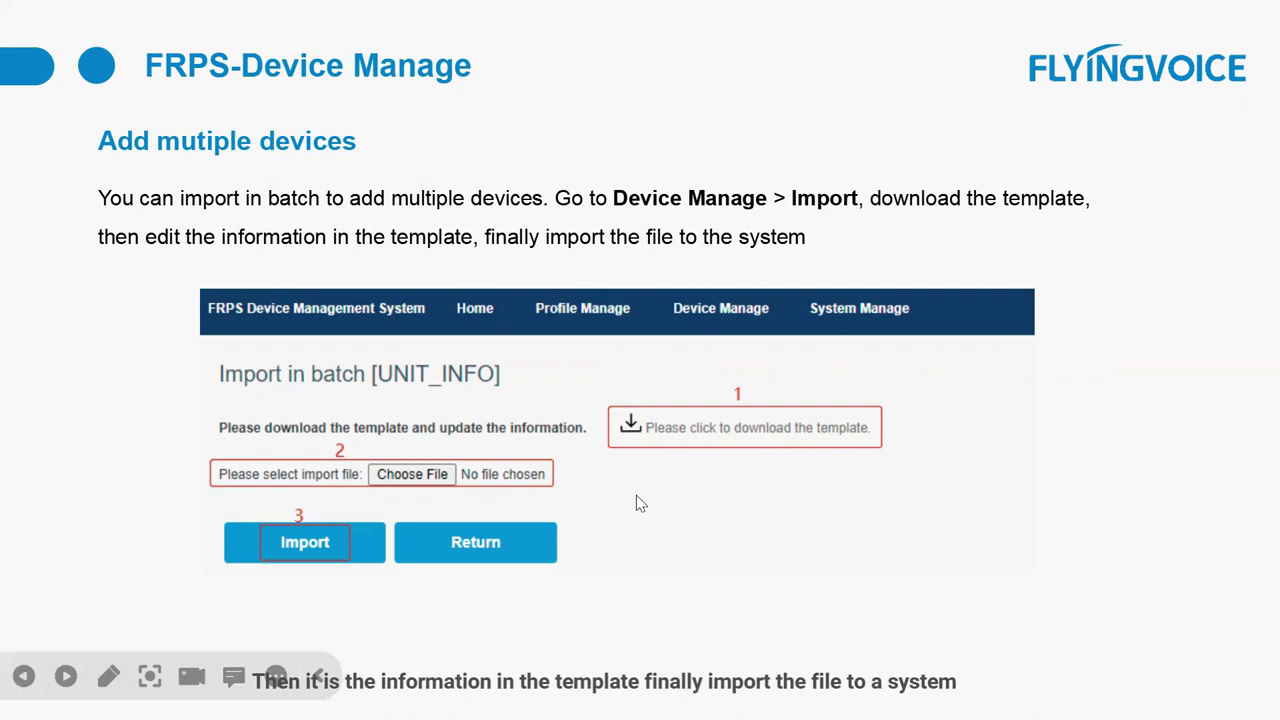
{"action": "left_click", "coordinate": [688, 487]}
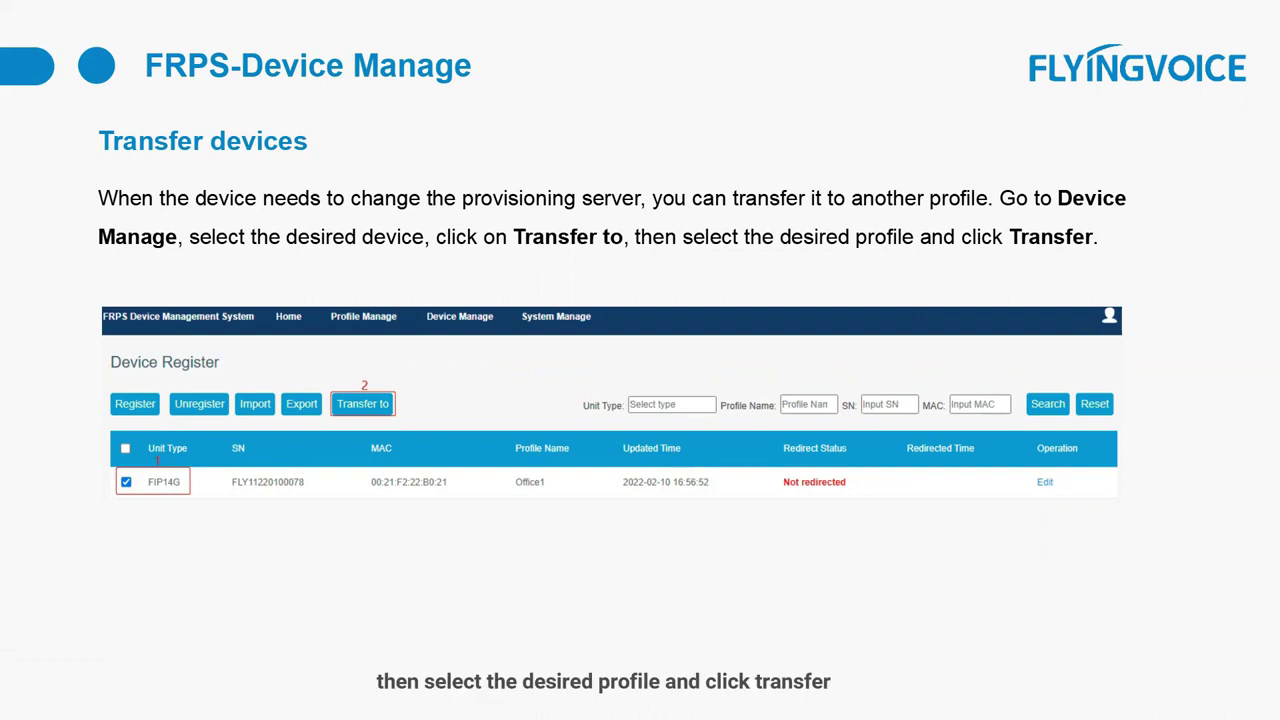
{"action": "left_click", "coordinate": [390, 413]}
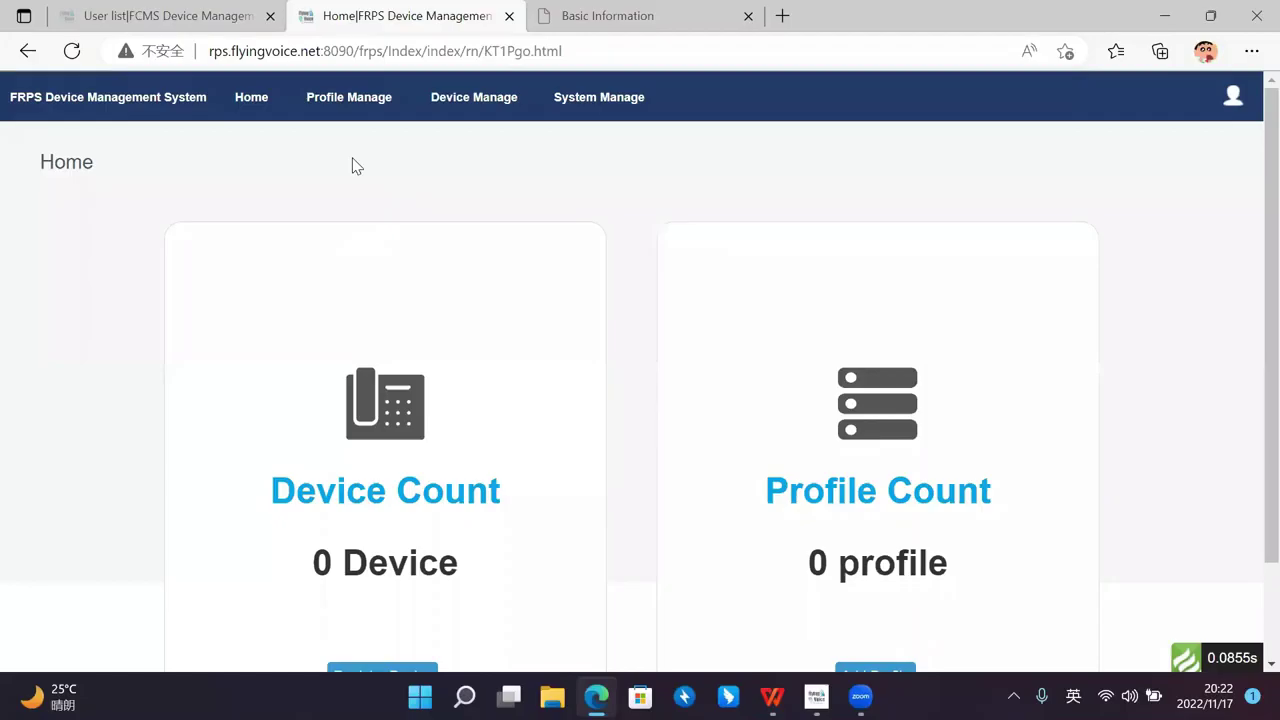
Step: From the FRPS homepage, go to Profile Manage and its empty profile list
{"action": "scroll", "coordinate": [297, 154], "scroll_direction": "down", "scroll_amount": 1}
{"action": "scroll", "coordinate": [403, 186], "scroll_direction": "up", "scroll_amount": 1}
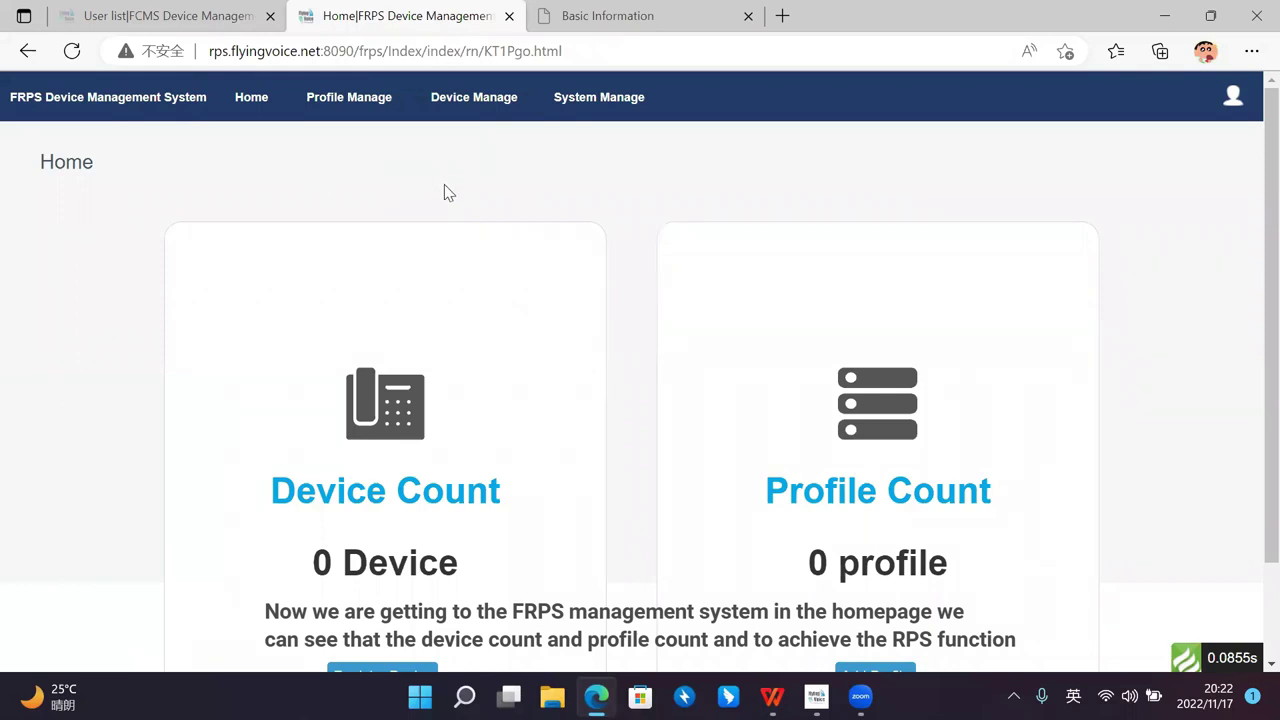
{"action": "scroll", "coordinate": [503, 280], "scroll_direction": "down", "scroll_amount": 1}
{"action": "scroll", "coordinate": [160, 186], "scroll_direction": "up", "scroll_amount": 1}
{"action": "scroll", "coordinate": [581, 327], "scroll_direction": "down", "scroll_amount": 1}
{"action": "scroll", "coordinate": [581, 327], "scroll_direction": "up", "scroll_amount": 1}
{"action": "scroll", "coordinate": [649, 300], "scroll_direction": "down", "scroll_amount": 1}
{"action": "scroll", "coordinate": [553, 212], "scroll_direction": "up", "scroll_amount": 1}
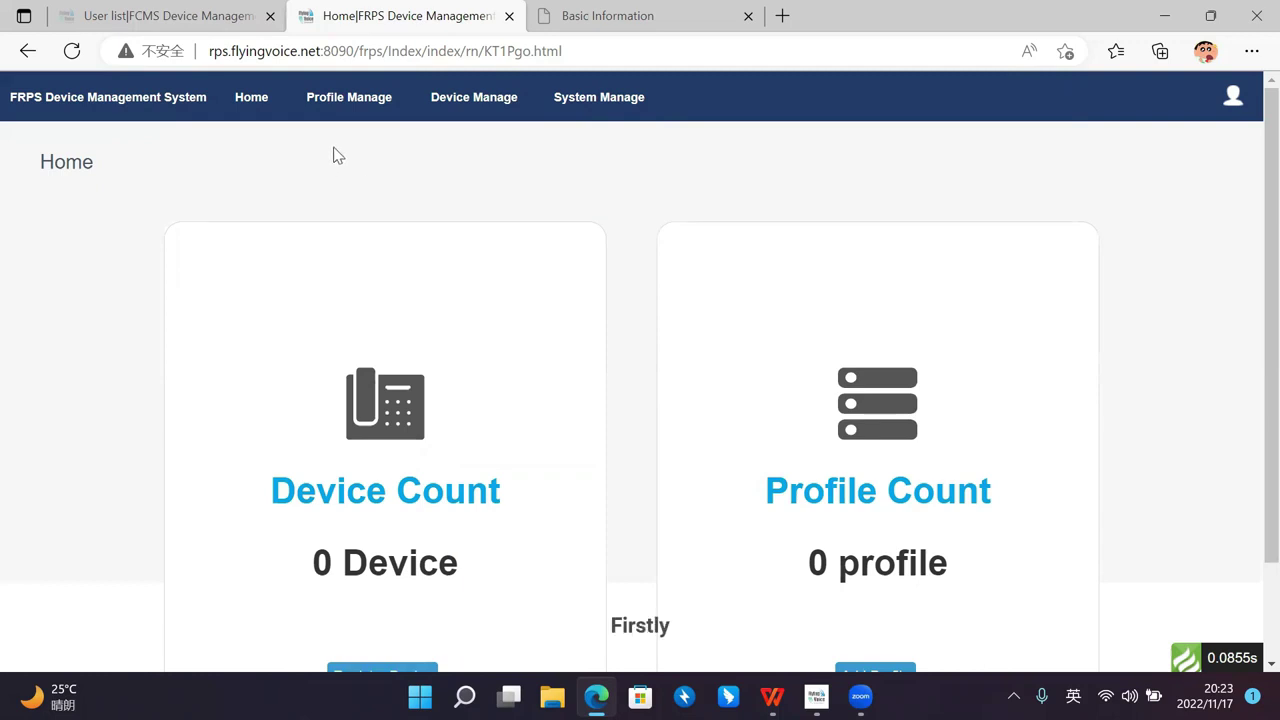
{"action": "left_click", "coordinate": [365, 106]}
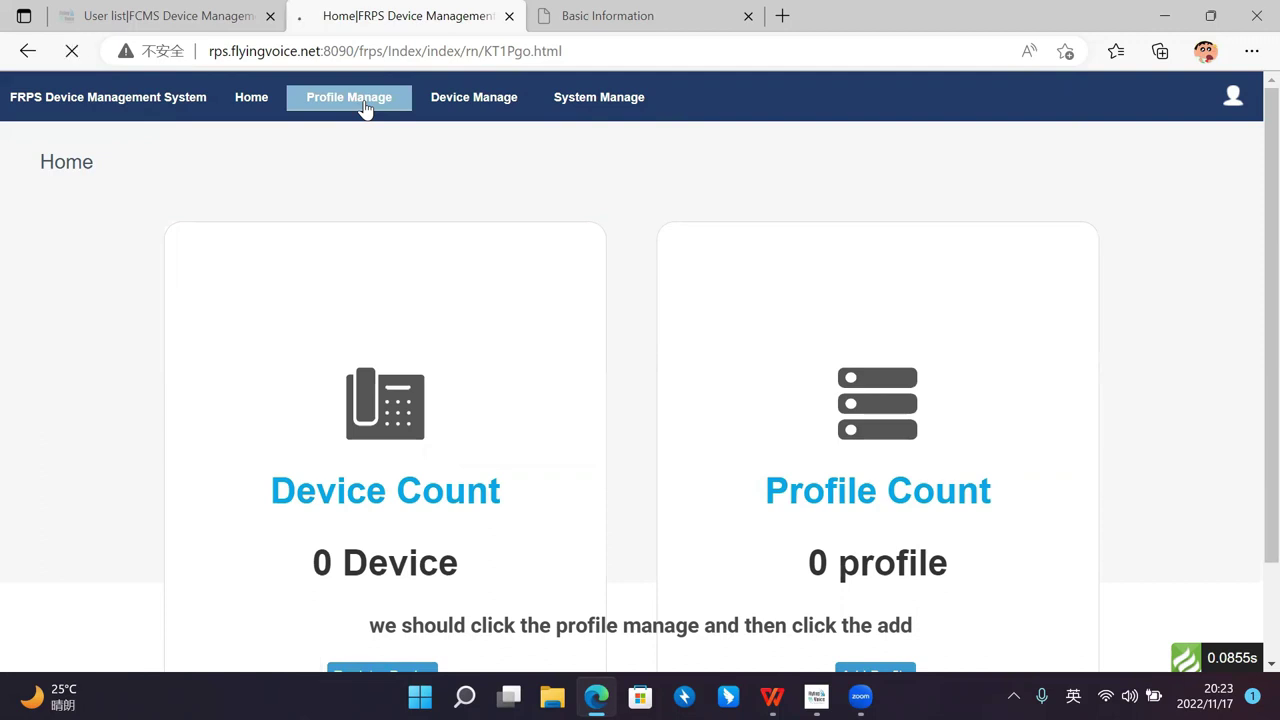
Step: Dismiss the translate offer and start a new profile named Support_Test from autofill
{"action": "left_click", "coordinate": [1030, 80]}
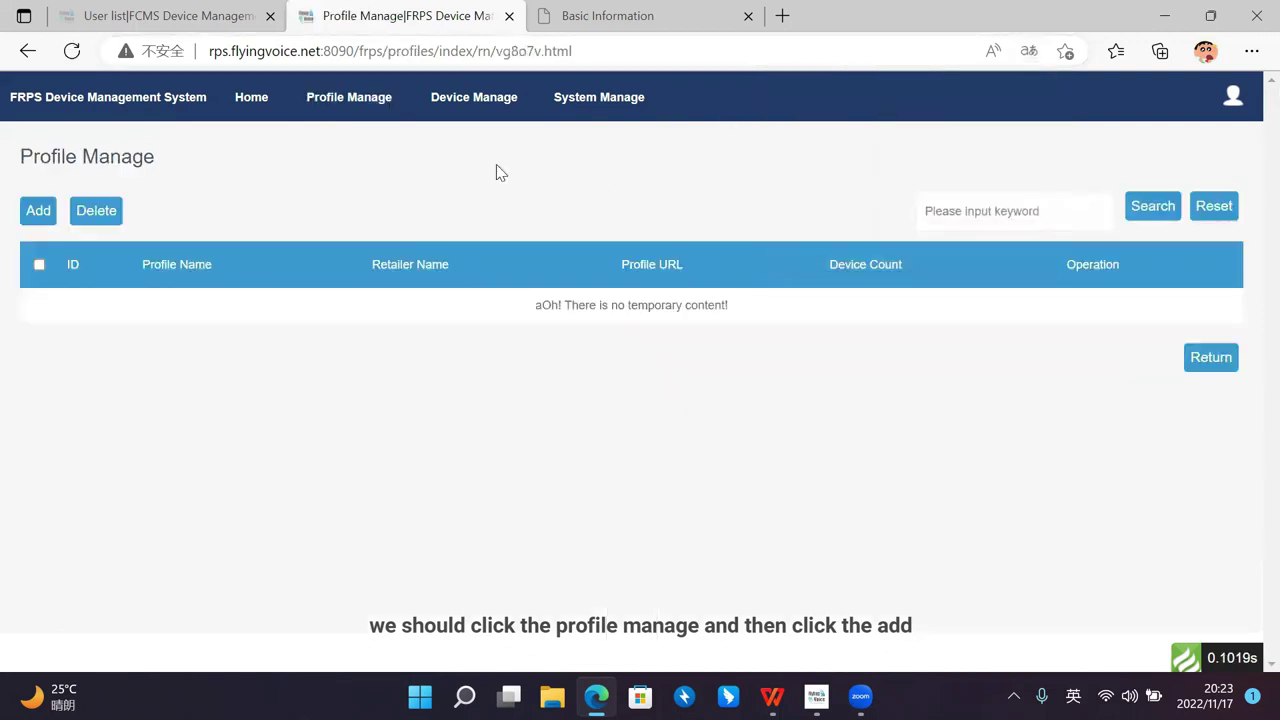
{"action": "left_click", "coordinate": [46, 222]}
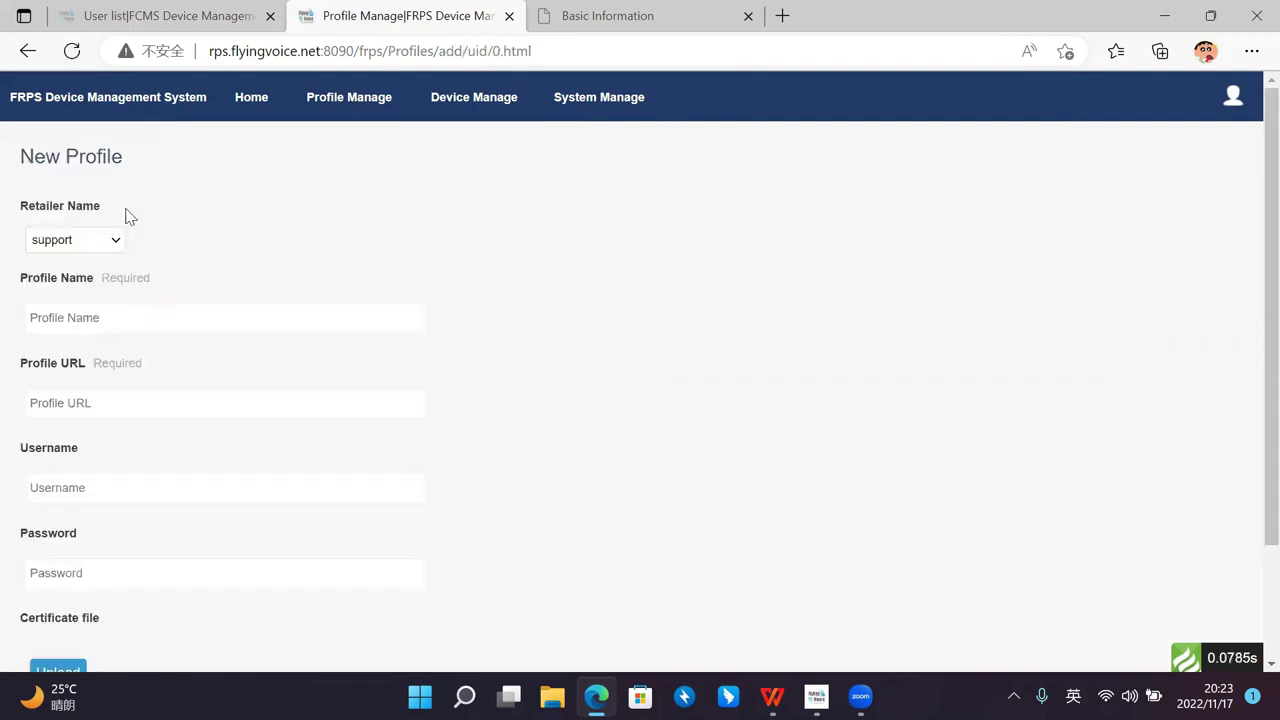
{"action": "scroll", "coordinate": [175, 220], "scroll_direction": "down", "scroll_amount": 1}
{"action": "scroll", "coordinate": [178, 224], "scroll_direction": "up", "scroll_amount": 1}
{"action": "left_click", "coordinate": [192, 307]}
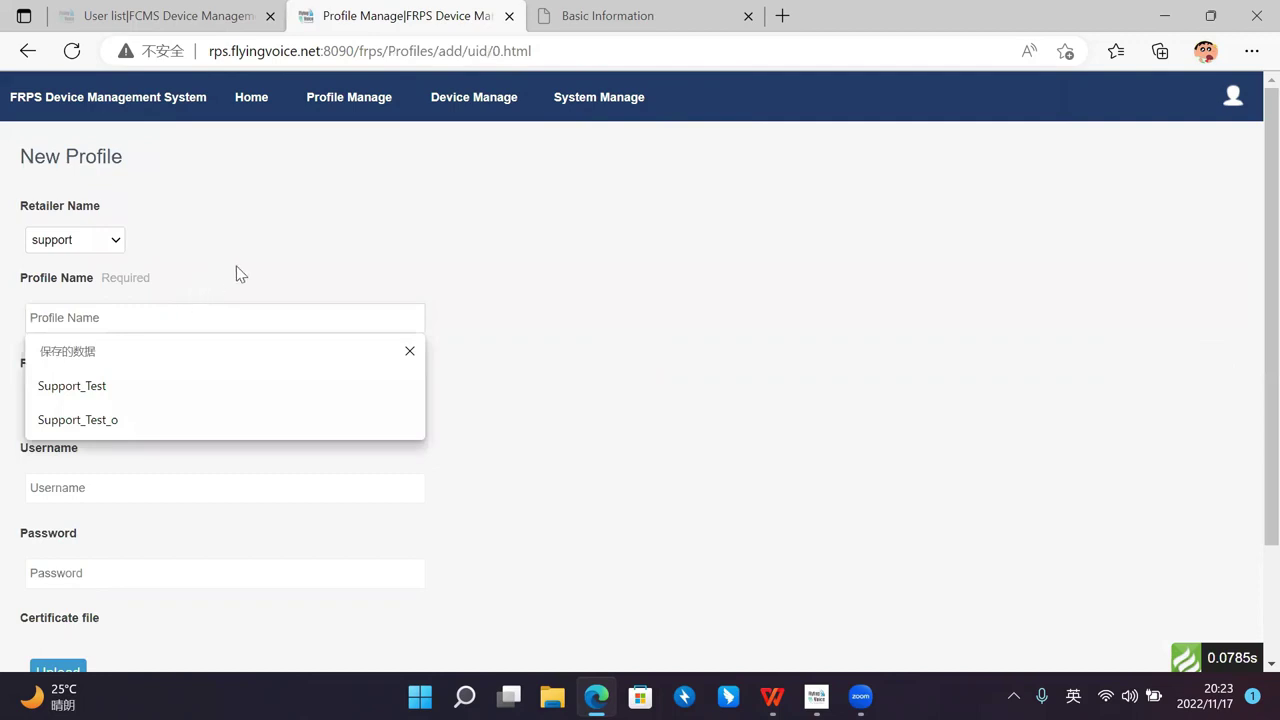
{"action": "left_click", "coordinate": [173, 285]}
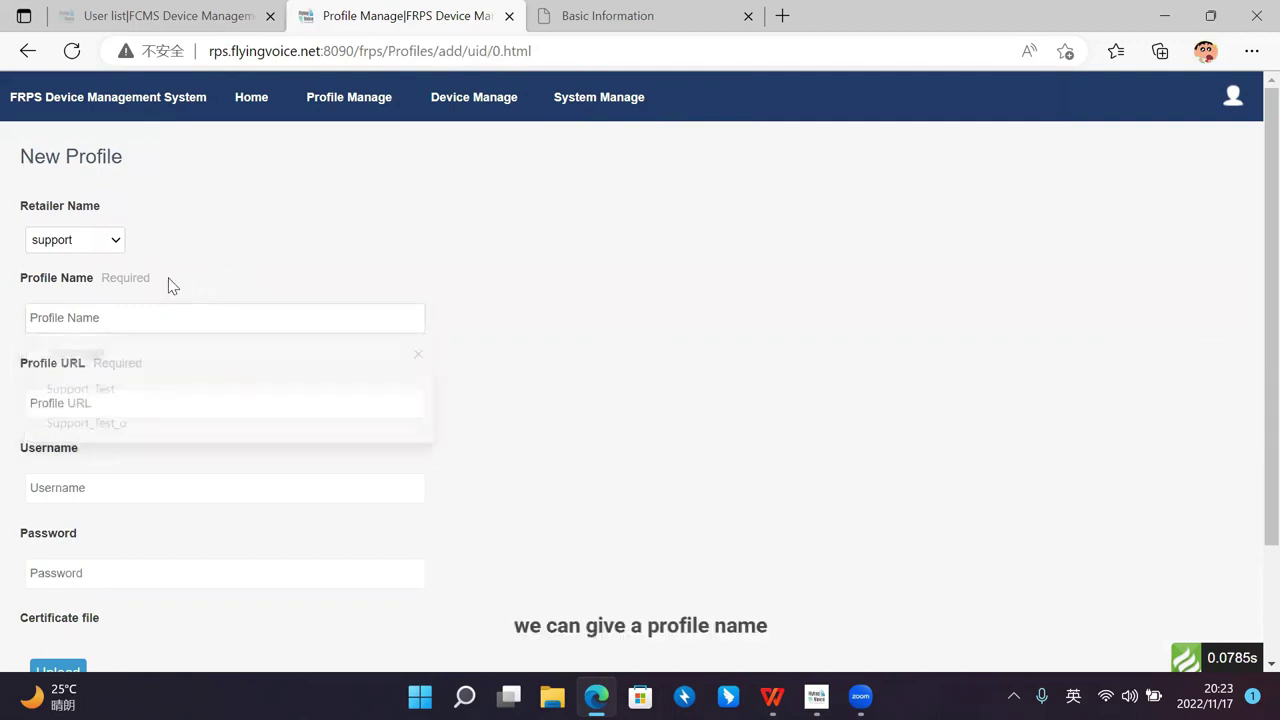
{"action": "left_click", "coordinate": [189, 309]}
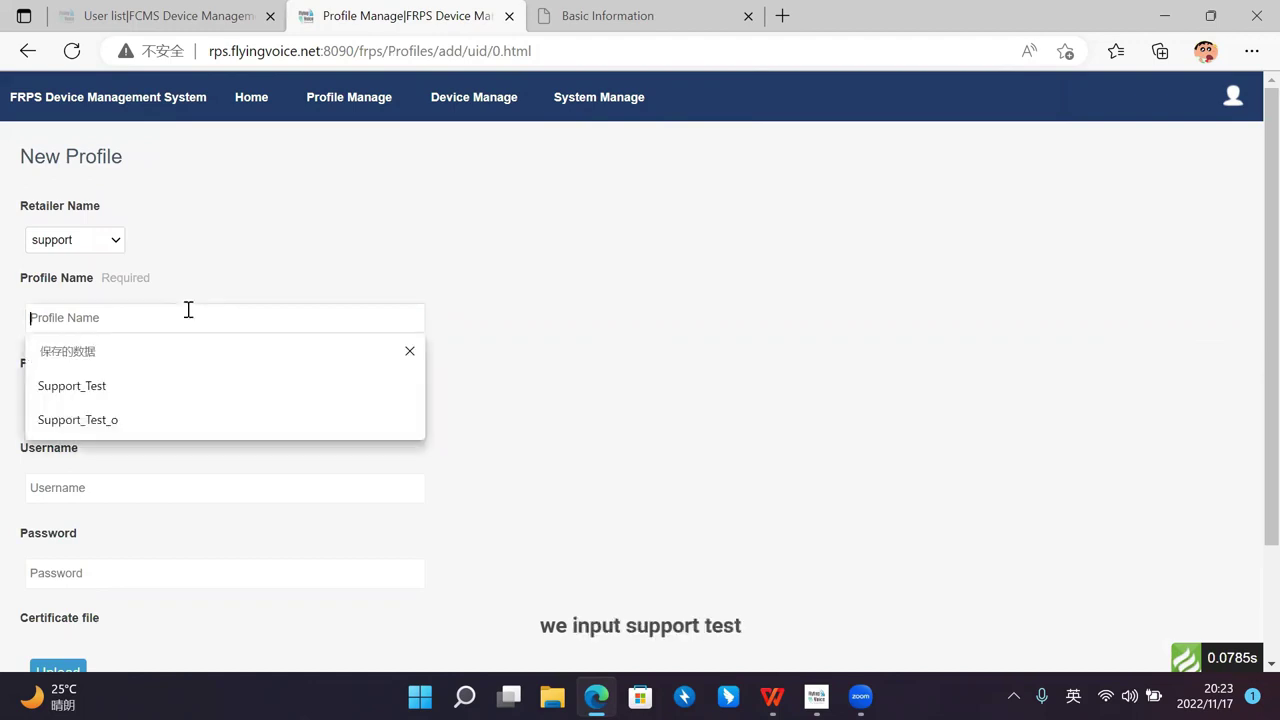
{"action": "left_click", "coordinate": [183, 390]}
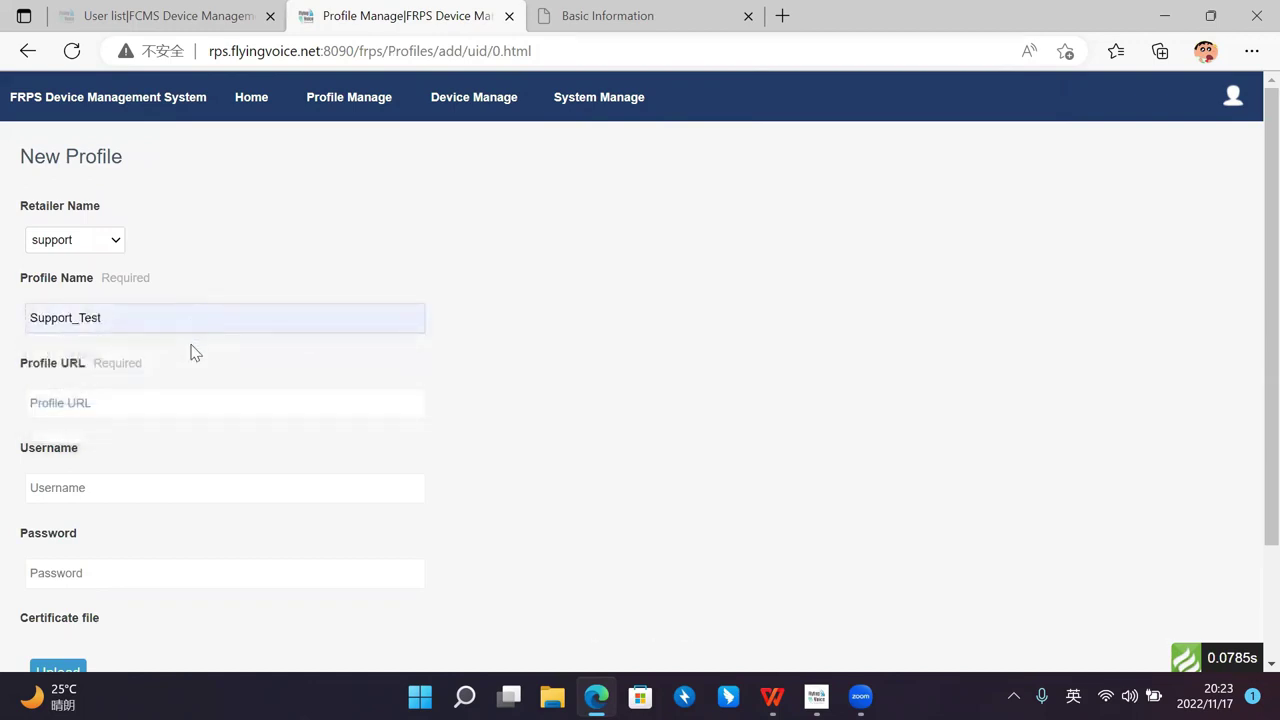
{"action": "scroll", "coordinate": [191, 321], "scroll_direction": "down", "scroll_amount": 1}
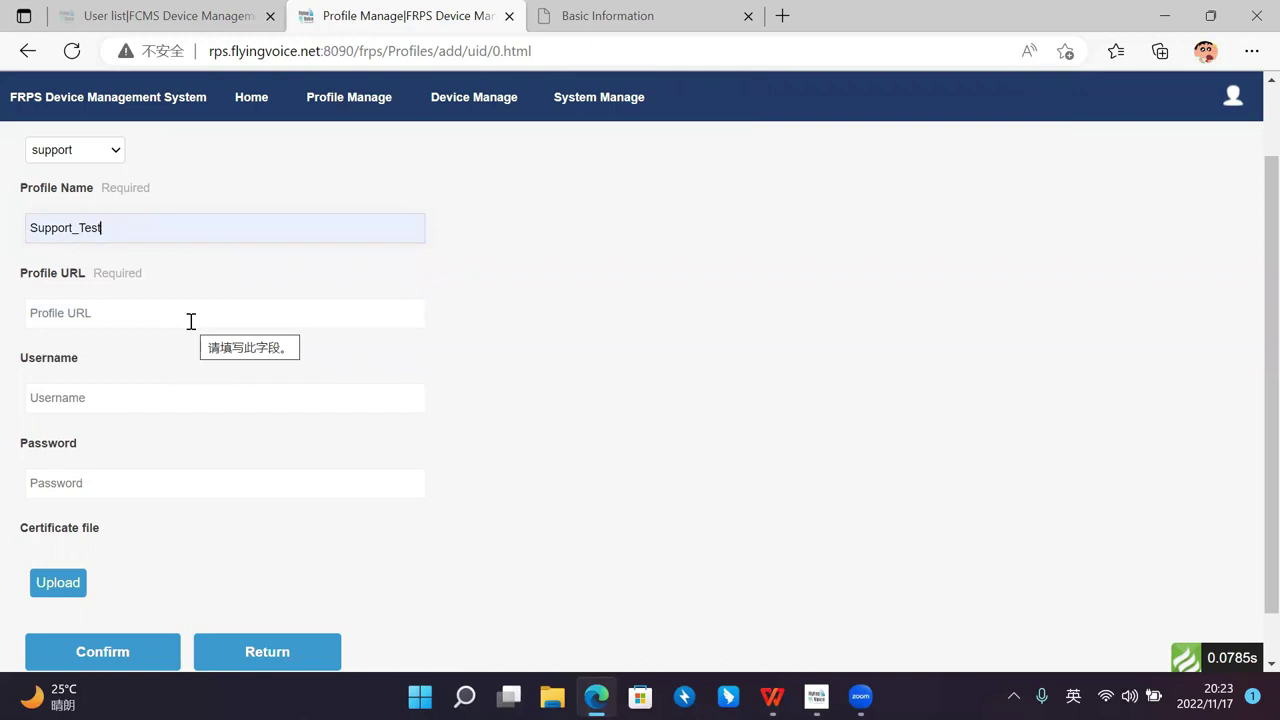
Step: Copy the whole provisioning URL from the acs5.txt file on the desktop
{"action": "left_click", "coordinate": [1162, 24]}
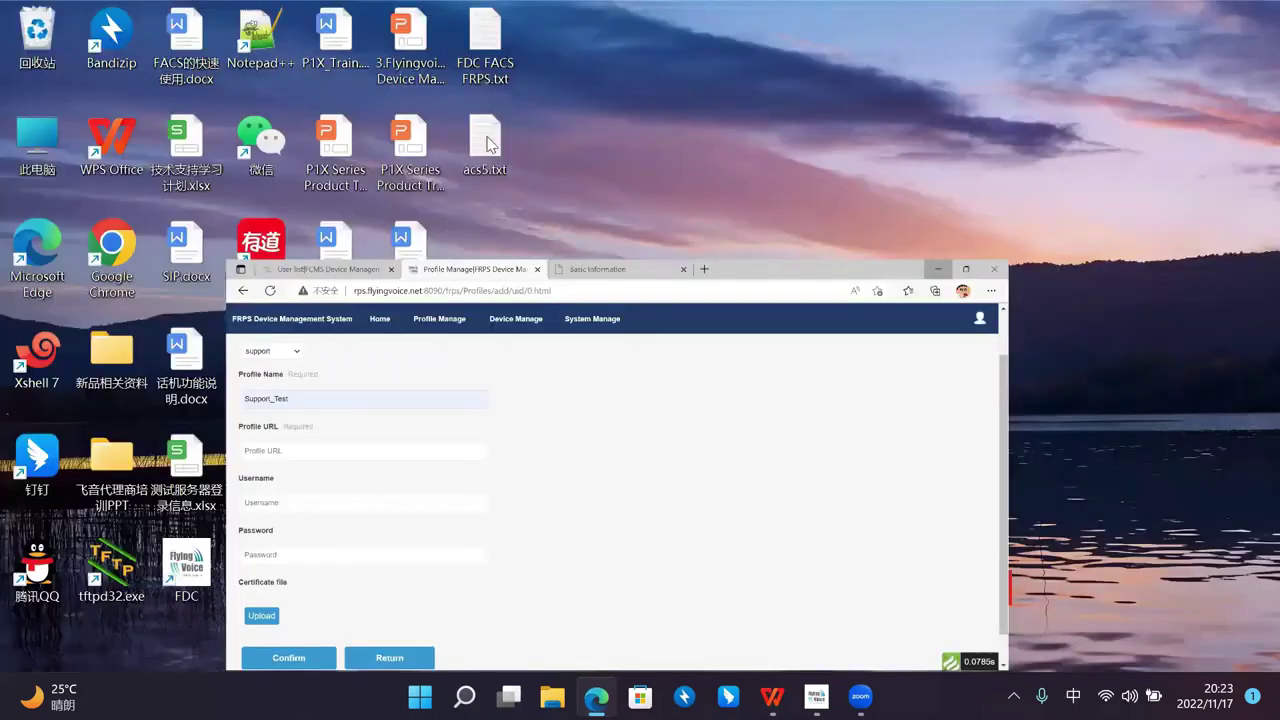
{"action": "double_click", "coordinate": [486, 140]}
{"action": "left_click_drag", "start_coordinate": [500, 240], "coordinate": [427, 228]}
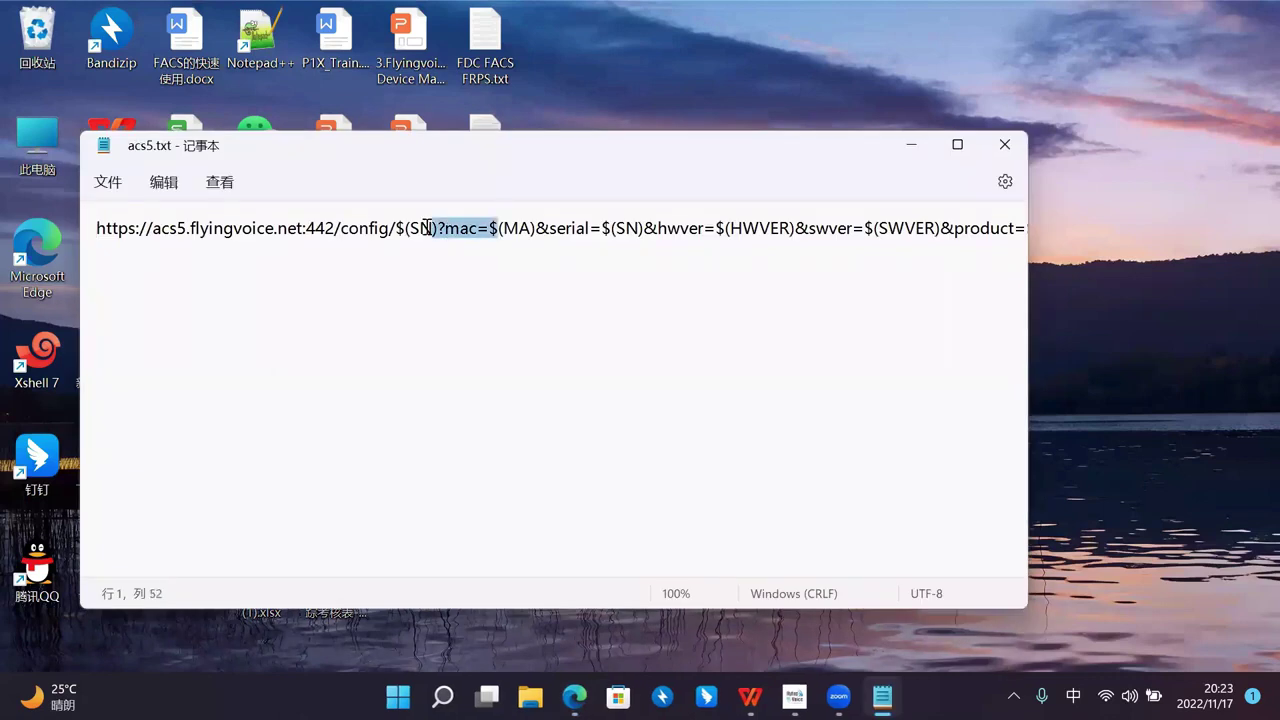
{"action": "key", "text": "ctrl+a"}
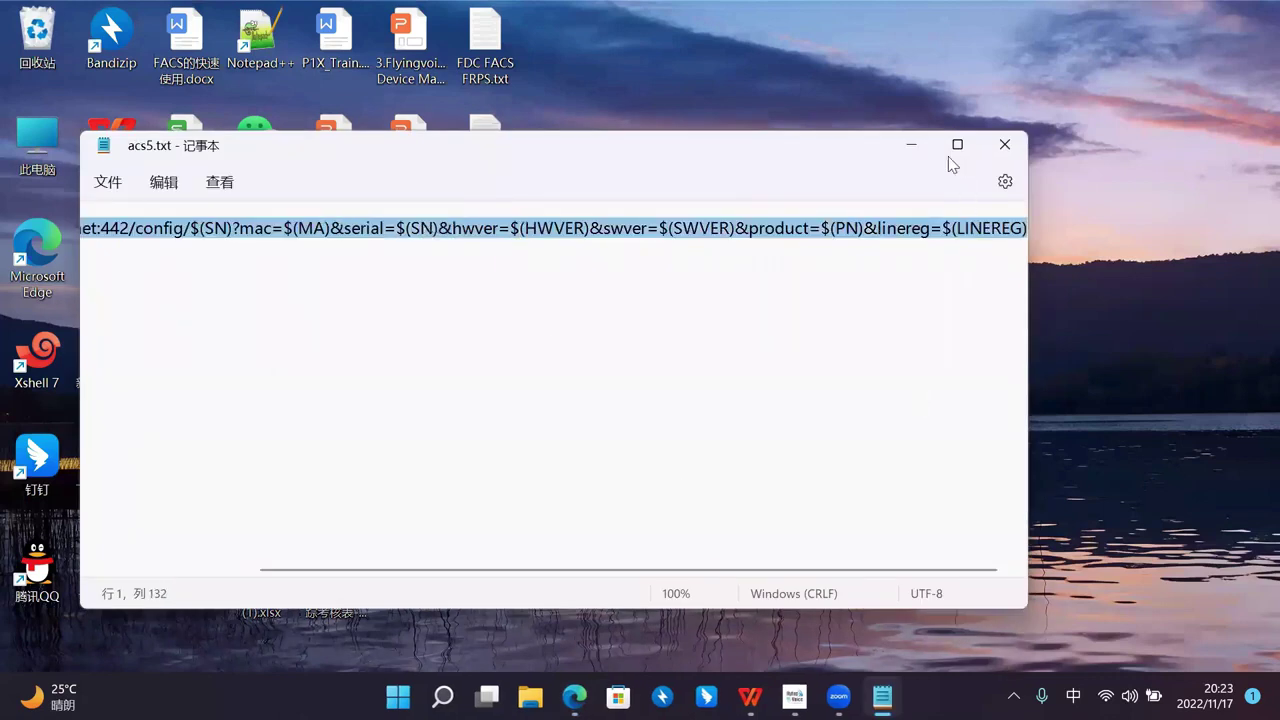
{"action": "left_click", "coordinate": [911, 144]}
Step: Paste the acs5 provisioning URL into the Profile URL field
{"action": "left_click", "coordinate": [574, 697]}
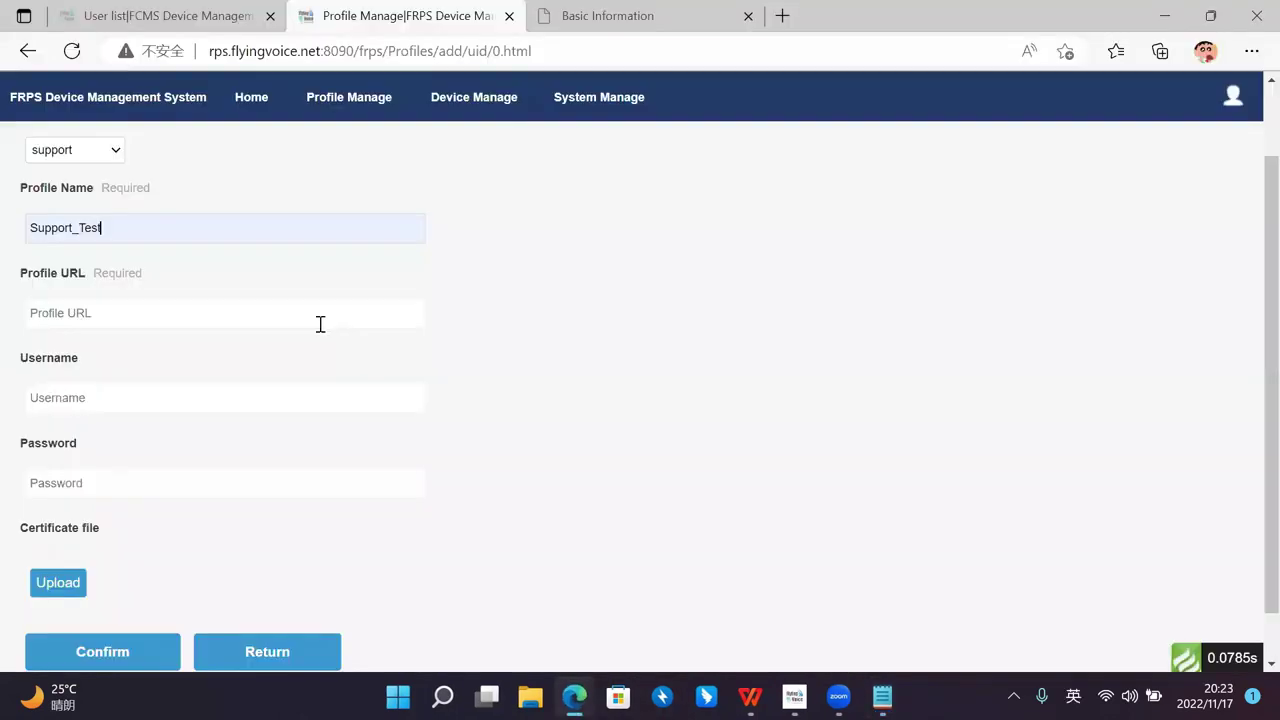
{"action": "left_click", "coordinate": [215, 322]}
{"action": "key", "text": "ctrl+v"}
{"action": "left_click_drag", "start_coordinate": [234, 310], "coordinate": [5, 325]}
Step: Fill the Username field with the saved value admin
{"action": "left_click", "coordinate": [389, 397]}
{"action": "left_click", "coordinate": [214, 403]}
{"action": "left_click", "coordinate": [214, 403]}
{"action": "left_click", "coordinate": [237, 356]}
{"action": "left_click", "coordinate": [240, 390]}
{"action": "left_click", "coordinate": [480, 383]}
{"action": "scroll", "coordinate": [232, 397], "scroll_direction": "down", "scroll_amount": 1}
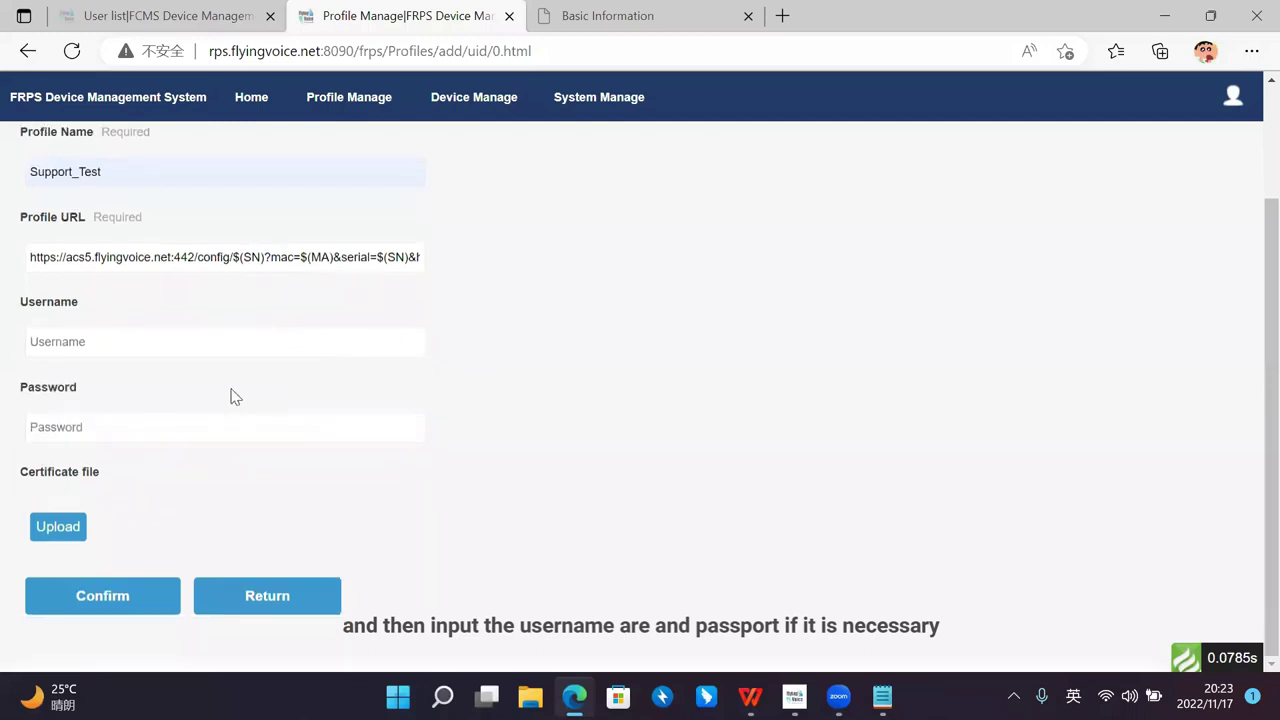
{"action": "left_click", "coordinate": [206, 420]}
{"action": "left_click", "coordinate": [194, 343]}
{"action": "left_click", "coordinate": [251, 328]}
{"action": "left_click", "coordinate": [254, 340]}
{"action": "left_click", "coordinate": [250, 324]}
{"action": "left_click", "coordinate": [211, 343]}
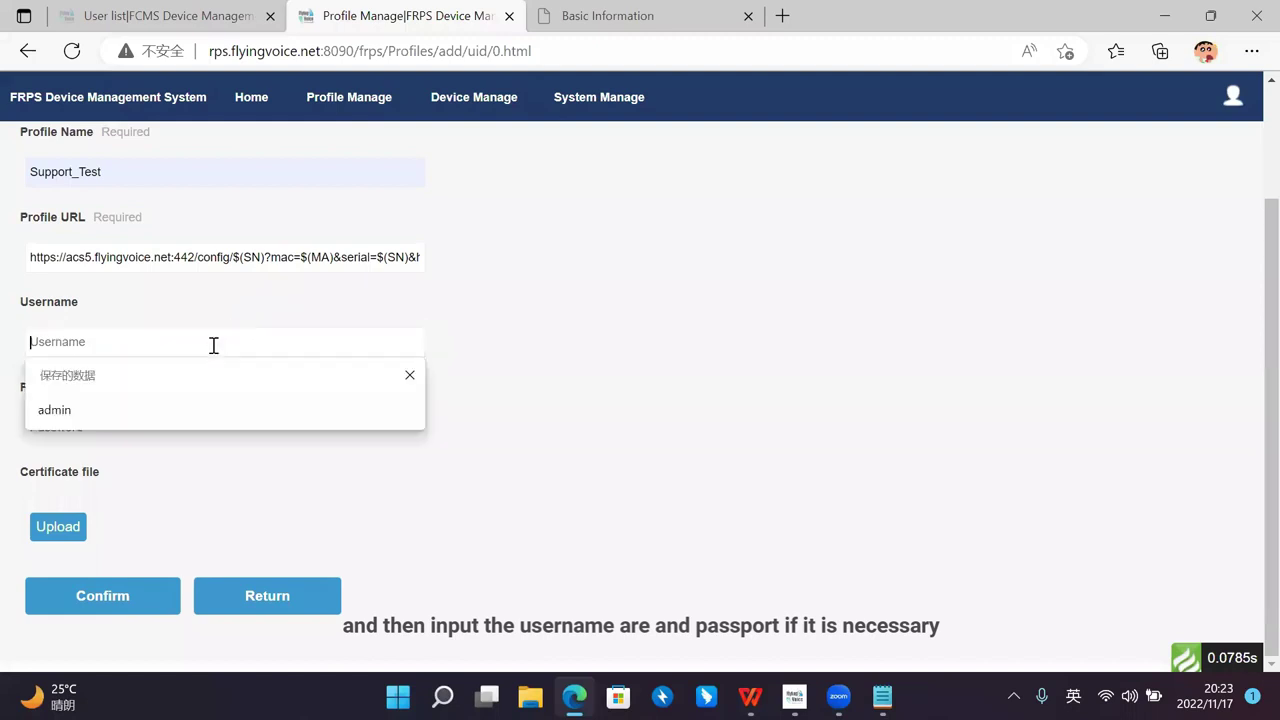
{"action": "left_click", "coordinate": [204, 311]}
{"action": "left_click", "coordinate": [183, 346]}
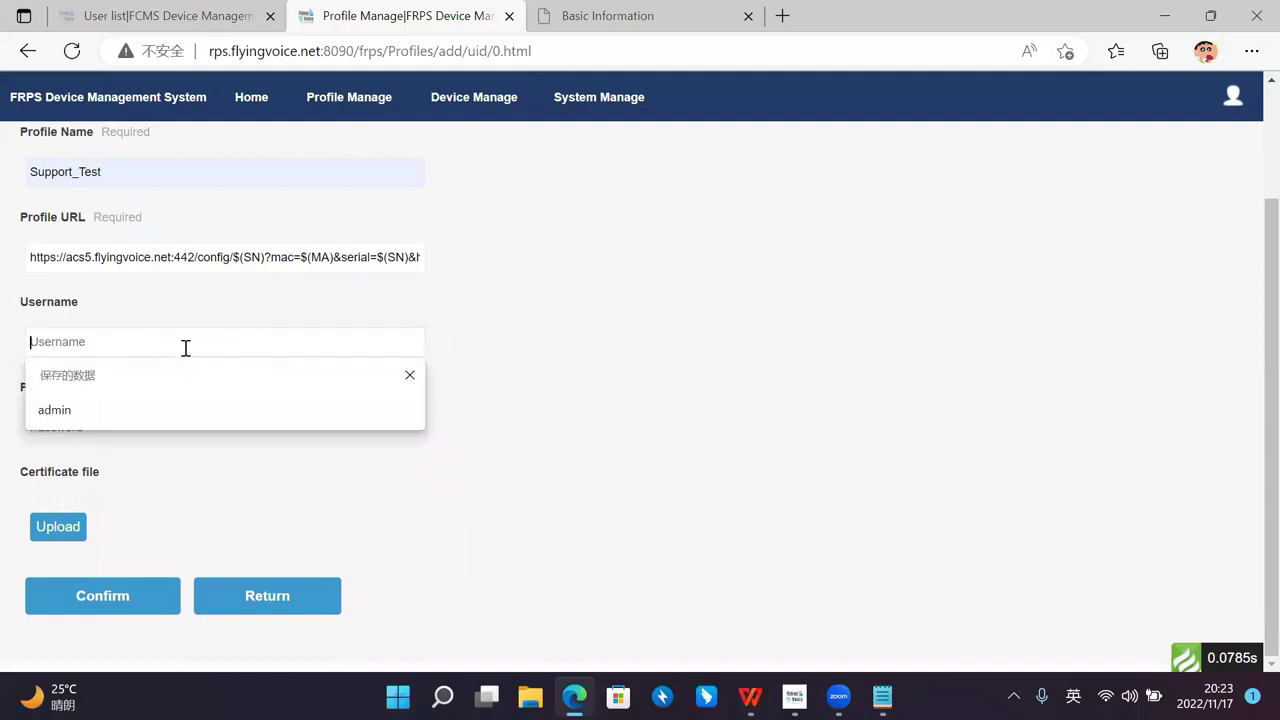
{"action": "left_click", "coordinate": [146, 408]}
Step: Fill the password from saved entries and confirm the Support_Test profile
{"action": "left_click", "coordinate": [167, 428]}
{"action": "left_click", "coordinate": [134, 496]}
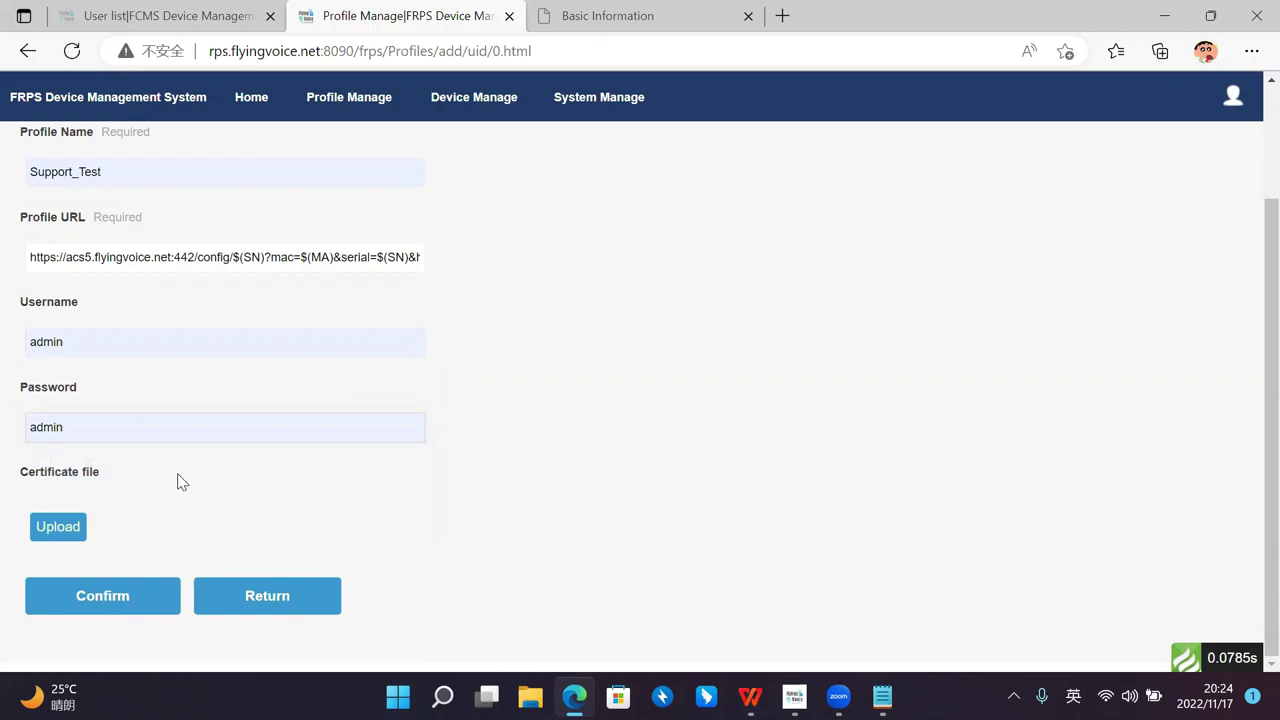
{"action": "left_click", "coordinate": [177, 480]}
{"action": "scroll", "coordinate": [478, 379], "scroll_direction": "up", "scroll_amount": 1}
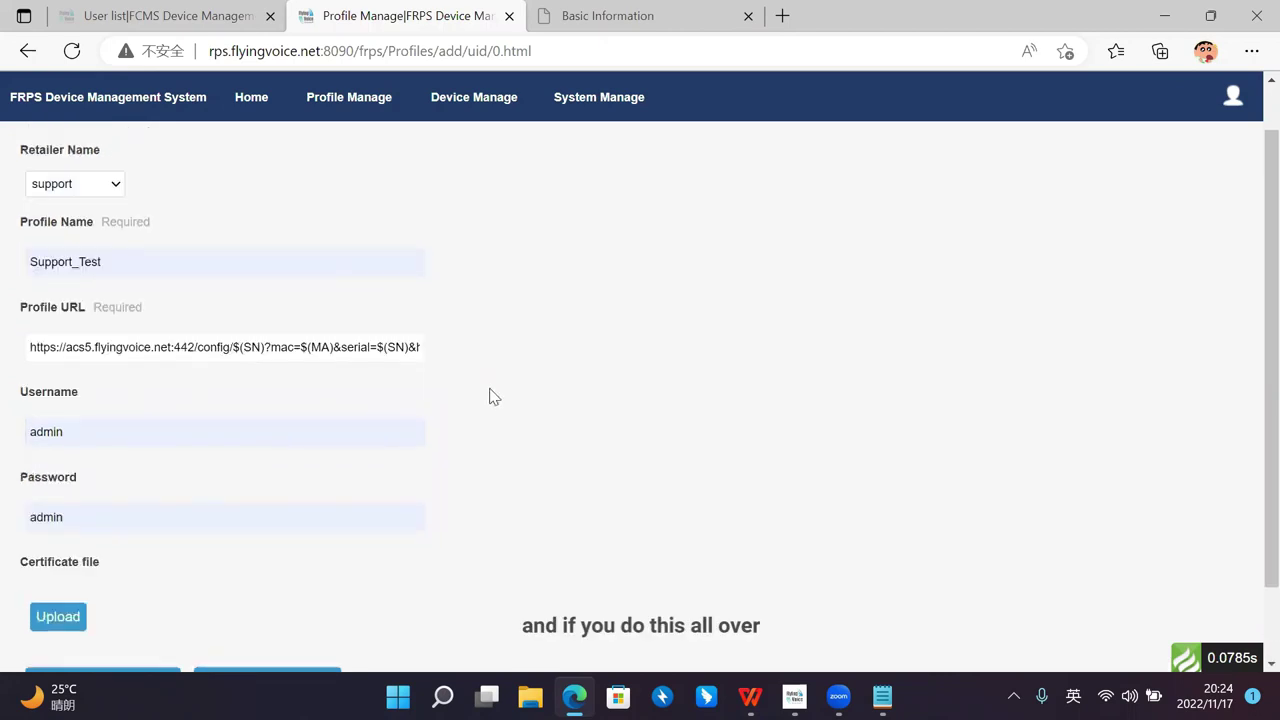
{"action": "scroll", "coordinate": [495, 394], "scroll_direction": "down", "scroll_amount": 1}
{"action": "left_click", "coordinate": [134, 600]}
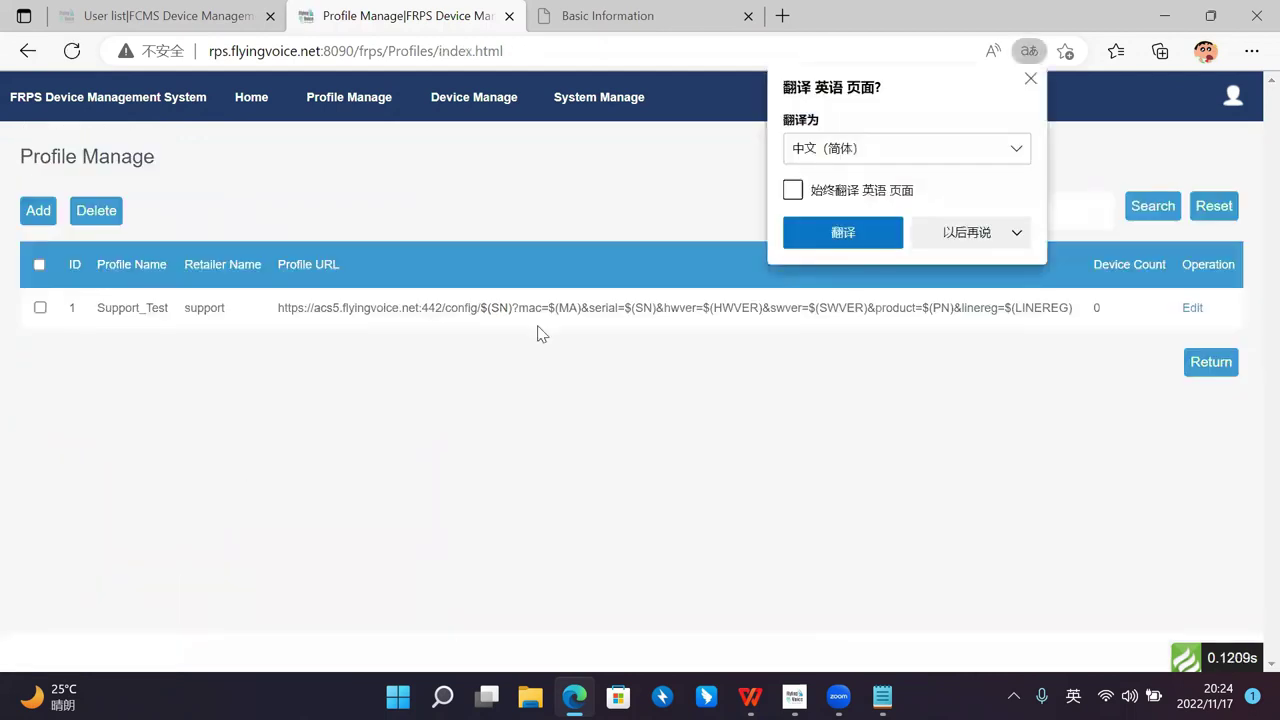
Step: Set Edge to never translate English pages, then go to the Device Manage page
{"action": "left_click", "coordinate": [966, 234]}
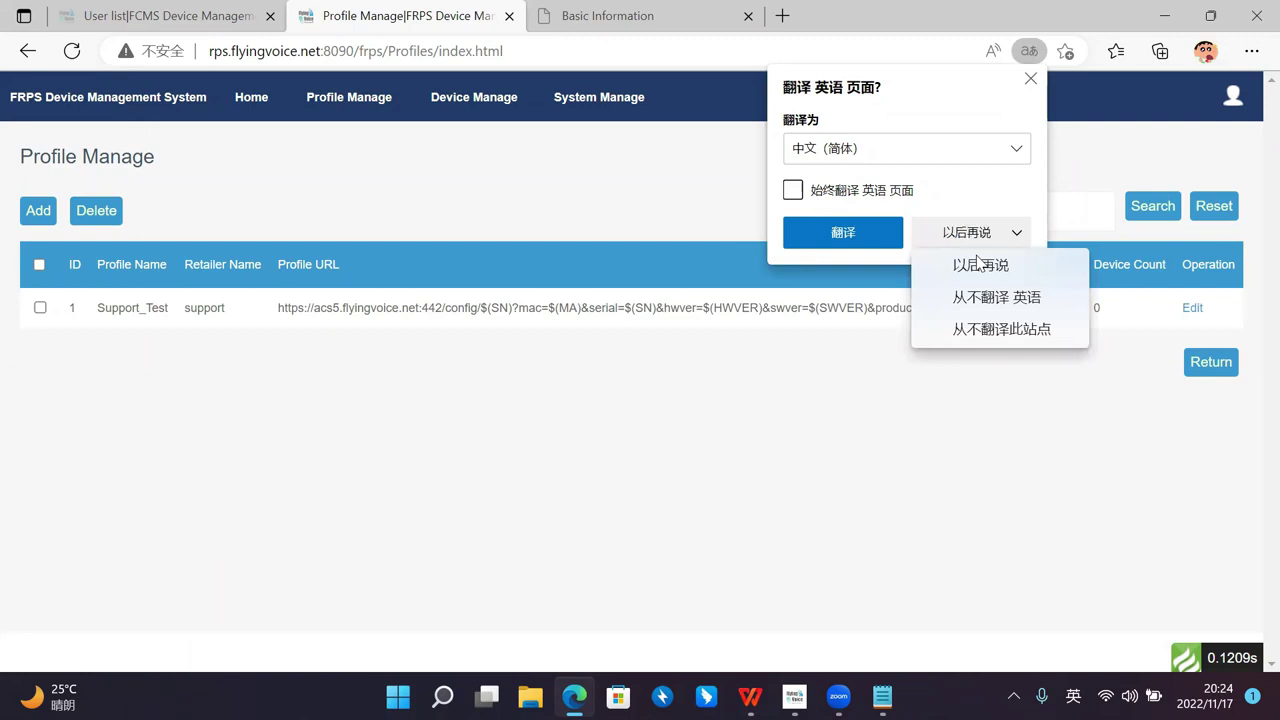
{"action": "left_click", "coordinate": [990, 298]}
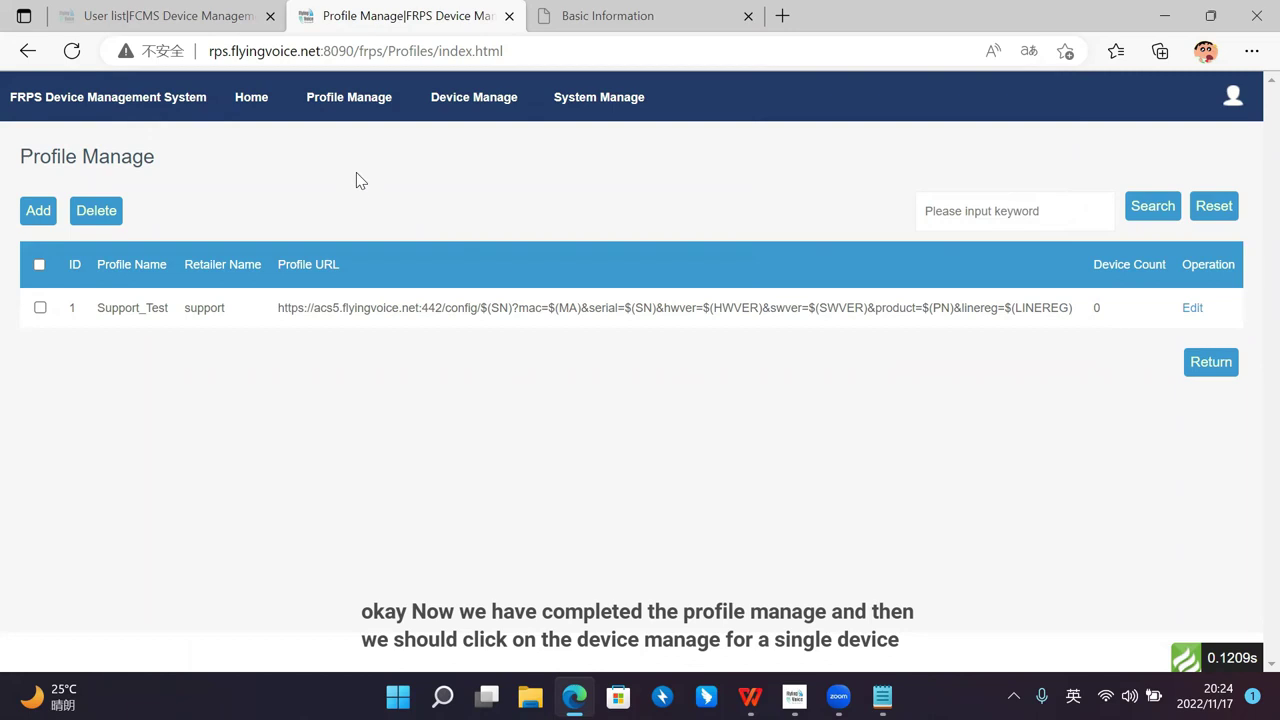
{"action": "left_click", "coordinate": [470, 104]}
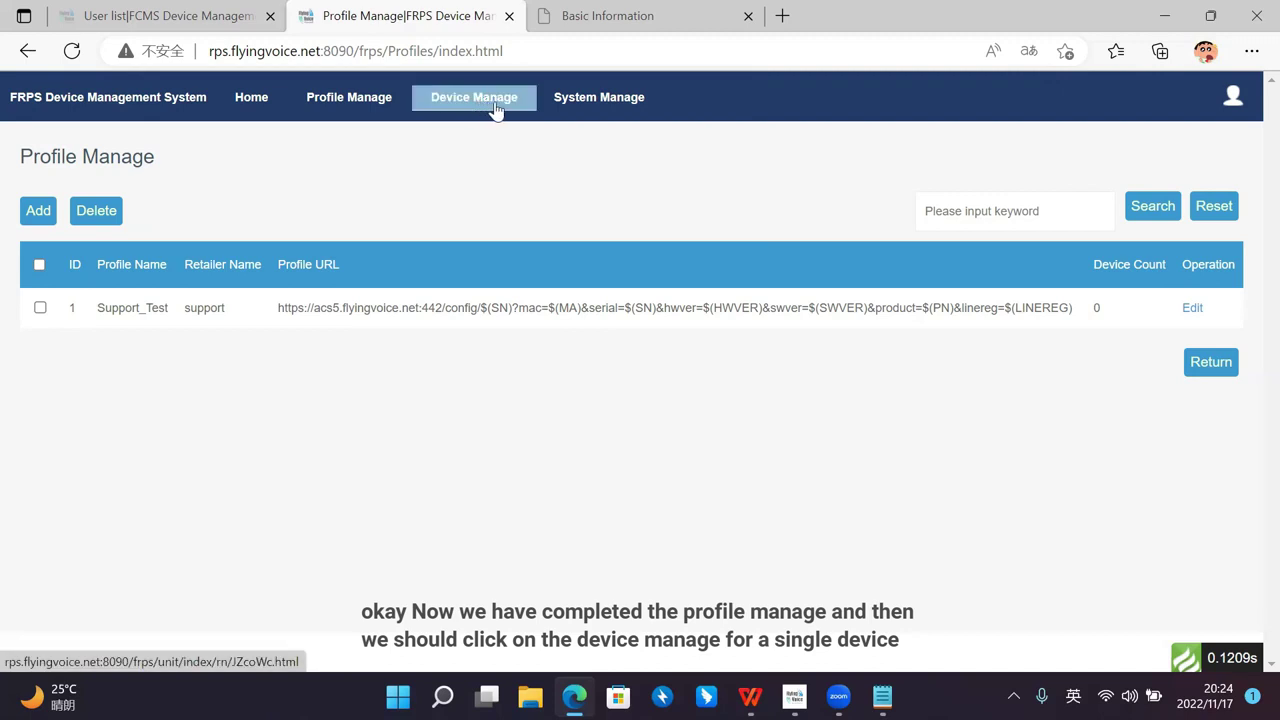
{"action": "left_click", "coordinate": [494, 106]}
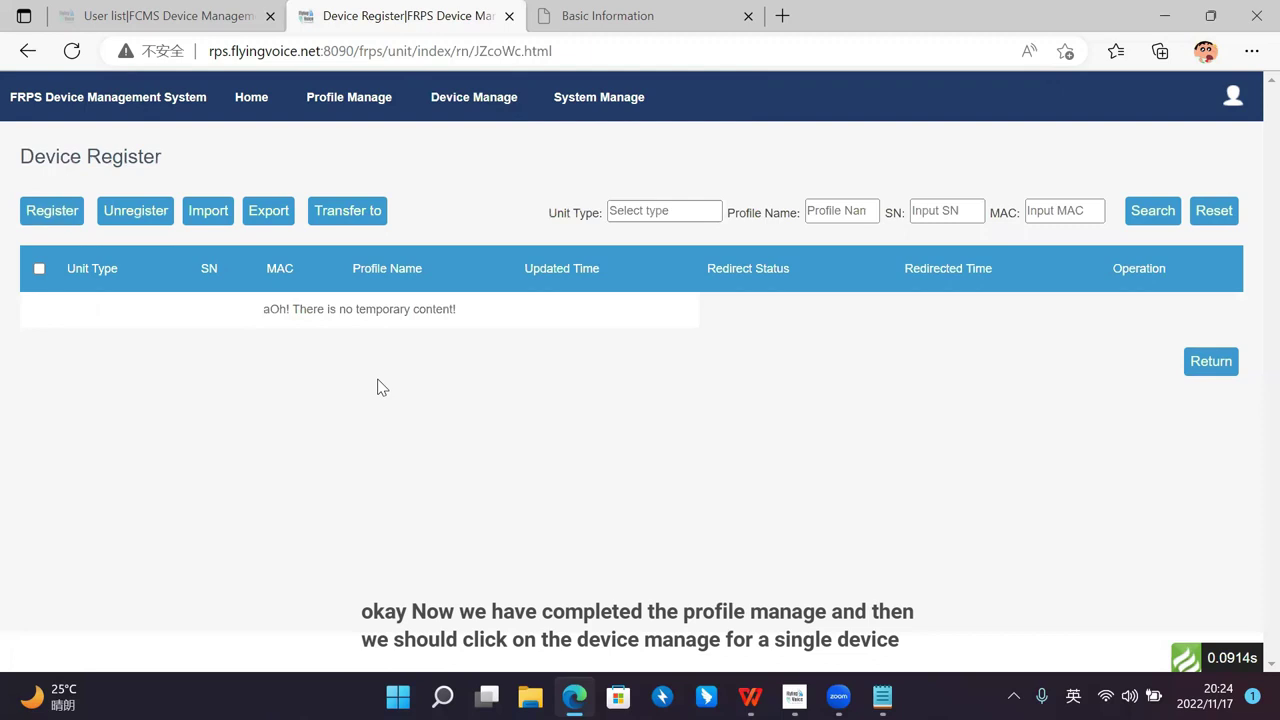
Step: Start a new device registration with unit type FIP14G
{"action": "left_click", "coordinate": [69, 228]}
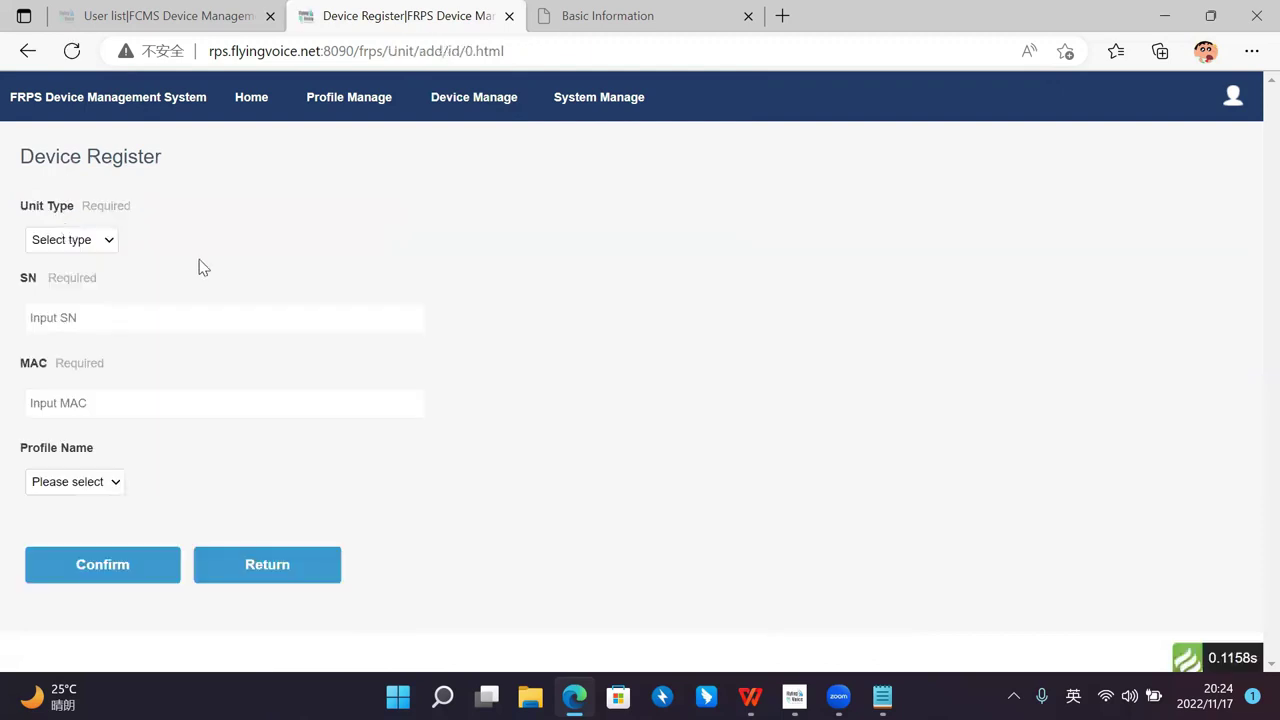
{"action": "left_click", "coordinate": [110, 243]}
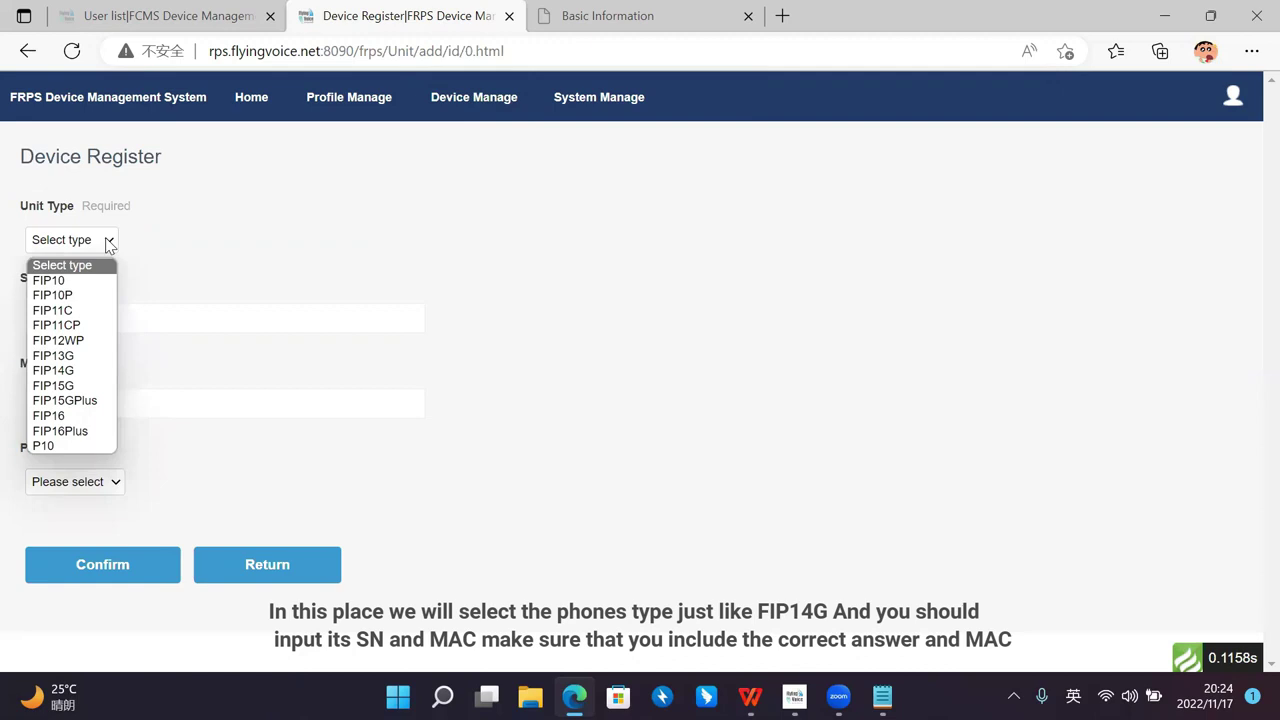
{"action": "left_click", "coordinate": [99, 371]}
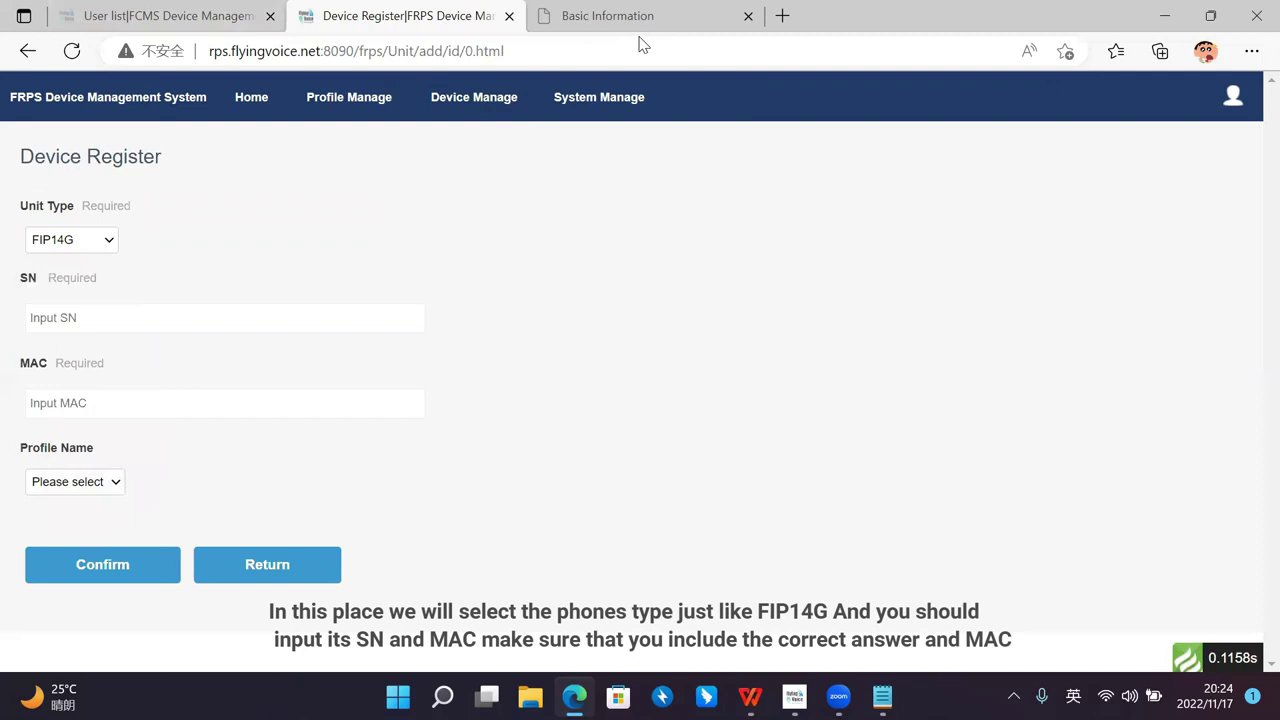
{"action": "left_click", "coordinate": [89, 320]}
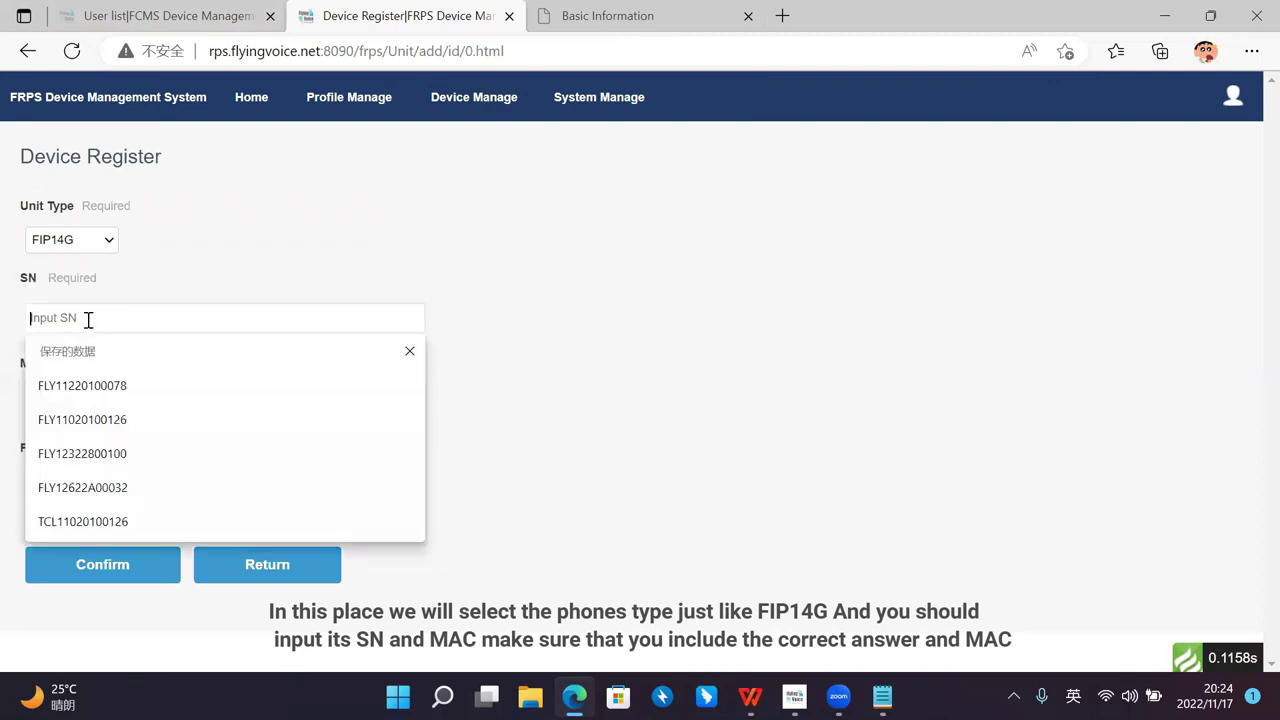
{"action": "left_click", "coordinate": [188, 386]}
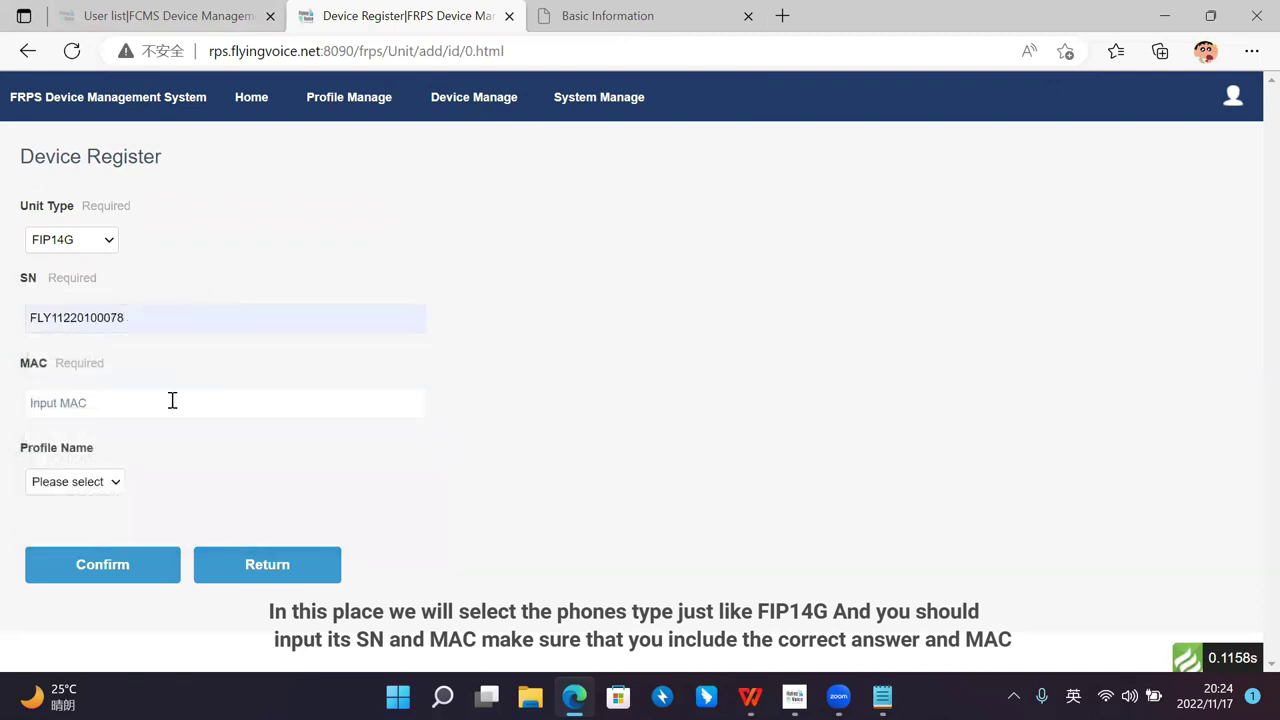
{"action": "left_click", "coordinate": [172, 401]}
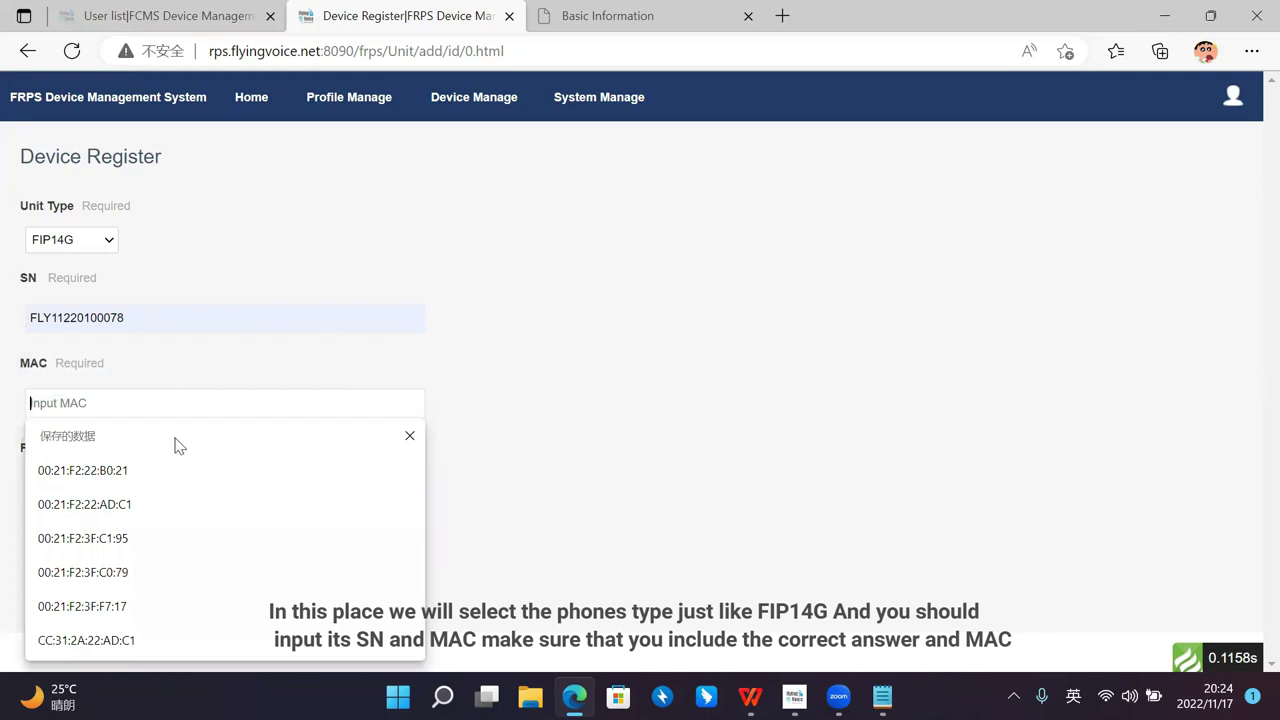
{"action": "left_click", "coordinate": [178, 468]}
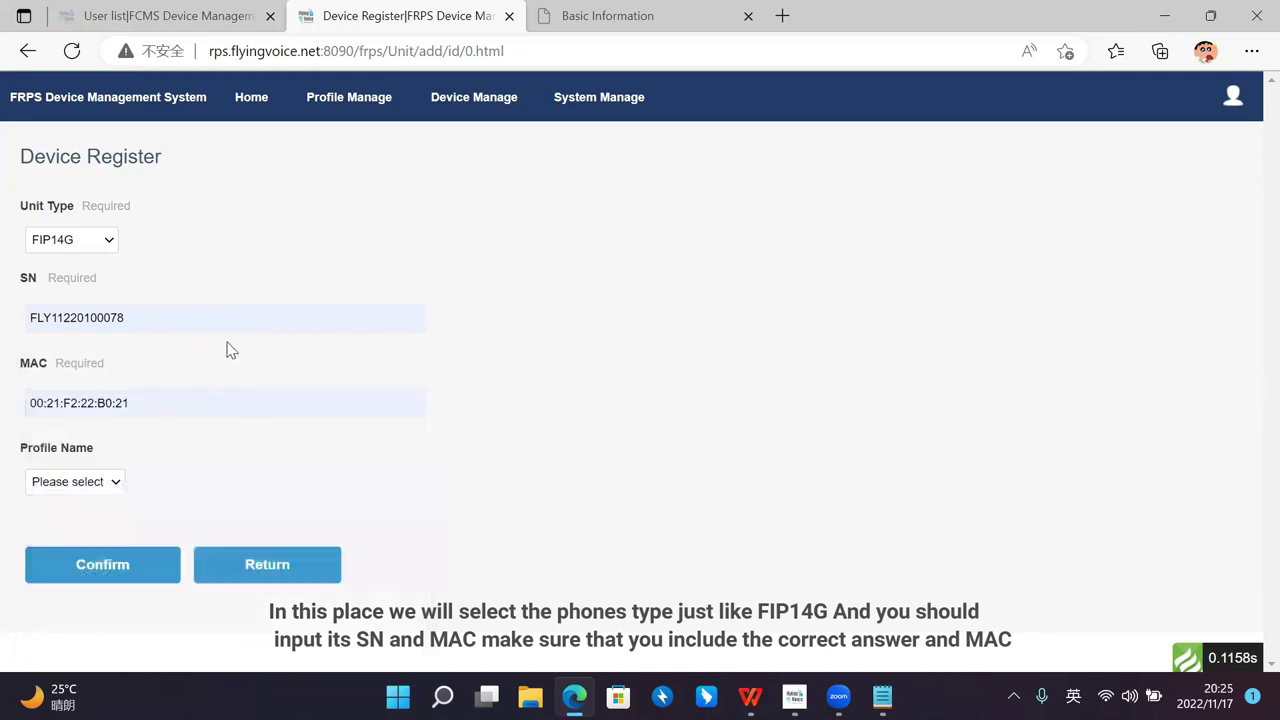
{"action": "left_click", "coordinate": [120, 484]}
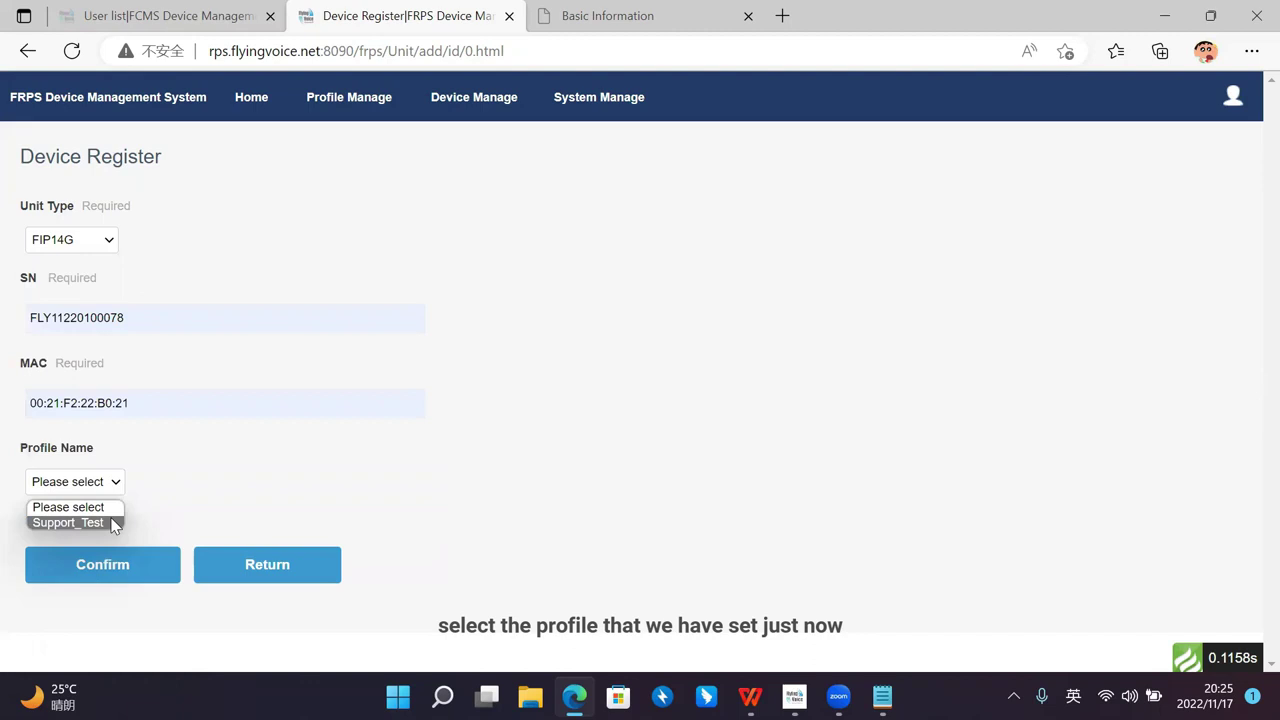
{"action": "left_click", "coordinate": [113, 524]}
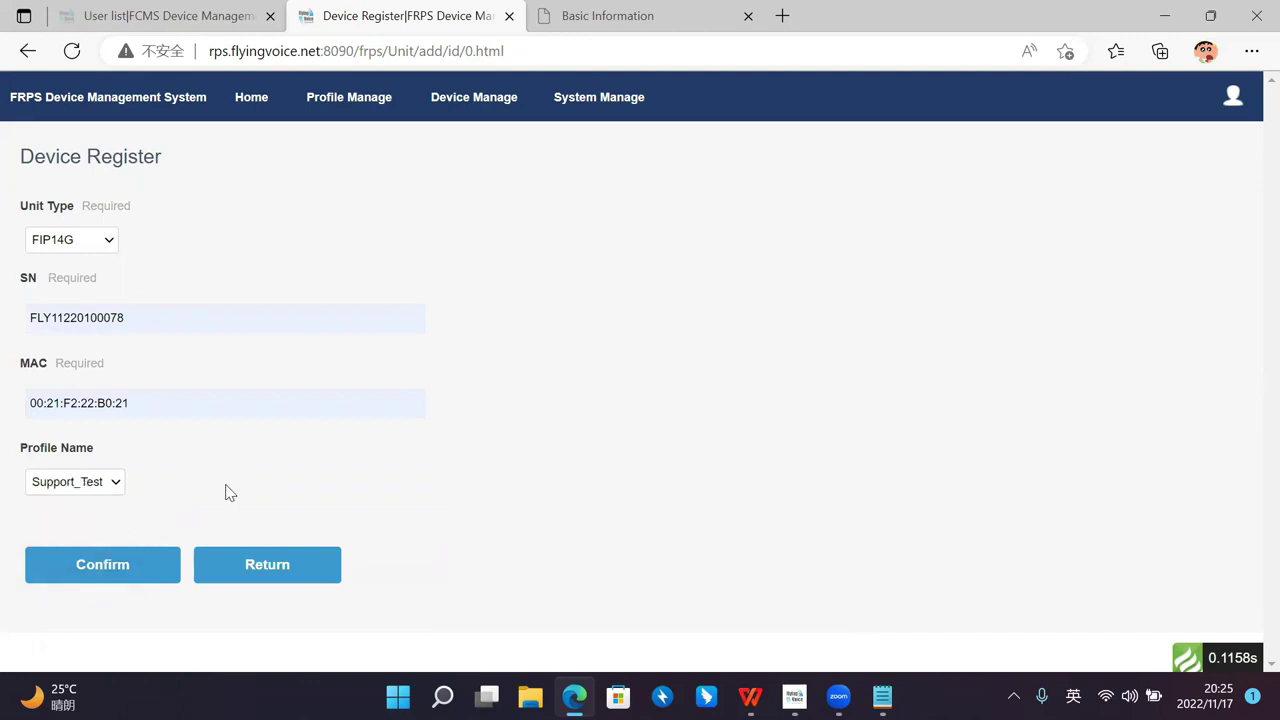
Step: Confirm the FIP14G Device Register form to add the phone
{"action": "left_click", "coordinate": [128, 585]}
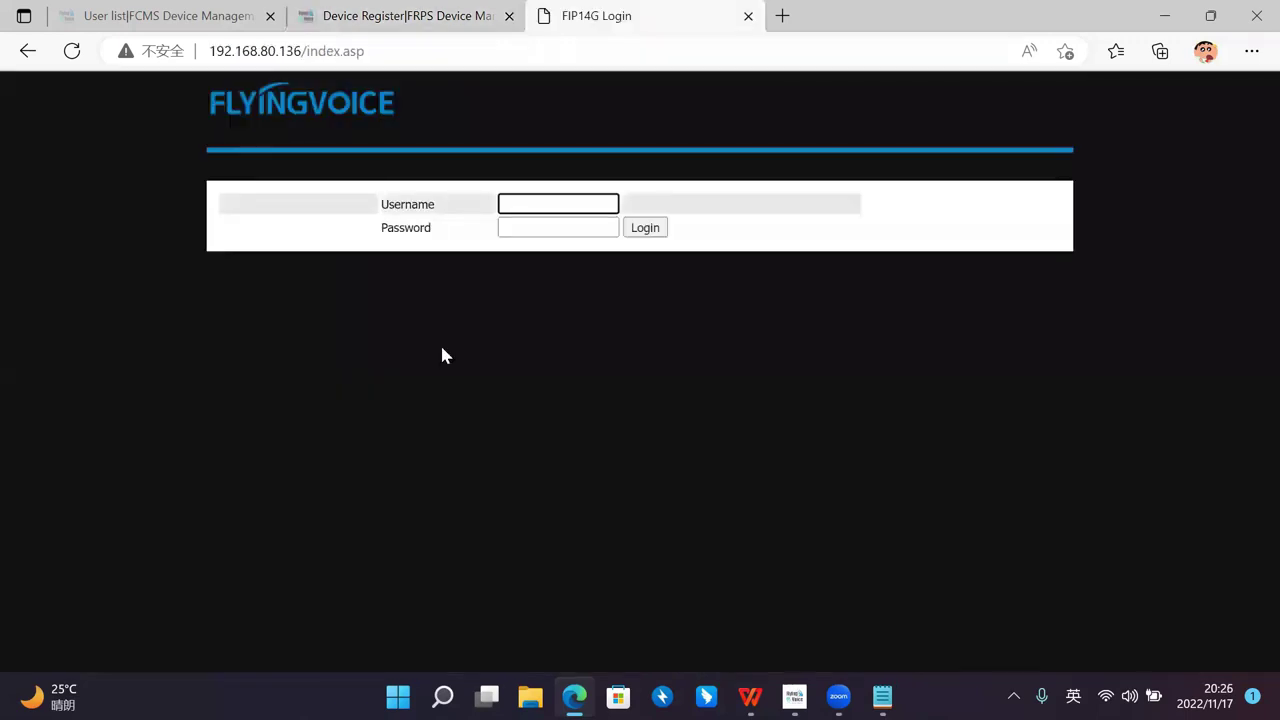
Step: Log in to the phone's web UI as admin with its password
{"action": "left_click", "coordinate": [560, 203]}
{"action": "type", "text": "admin"}
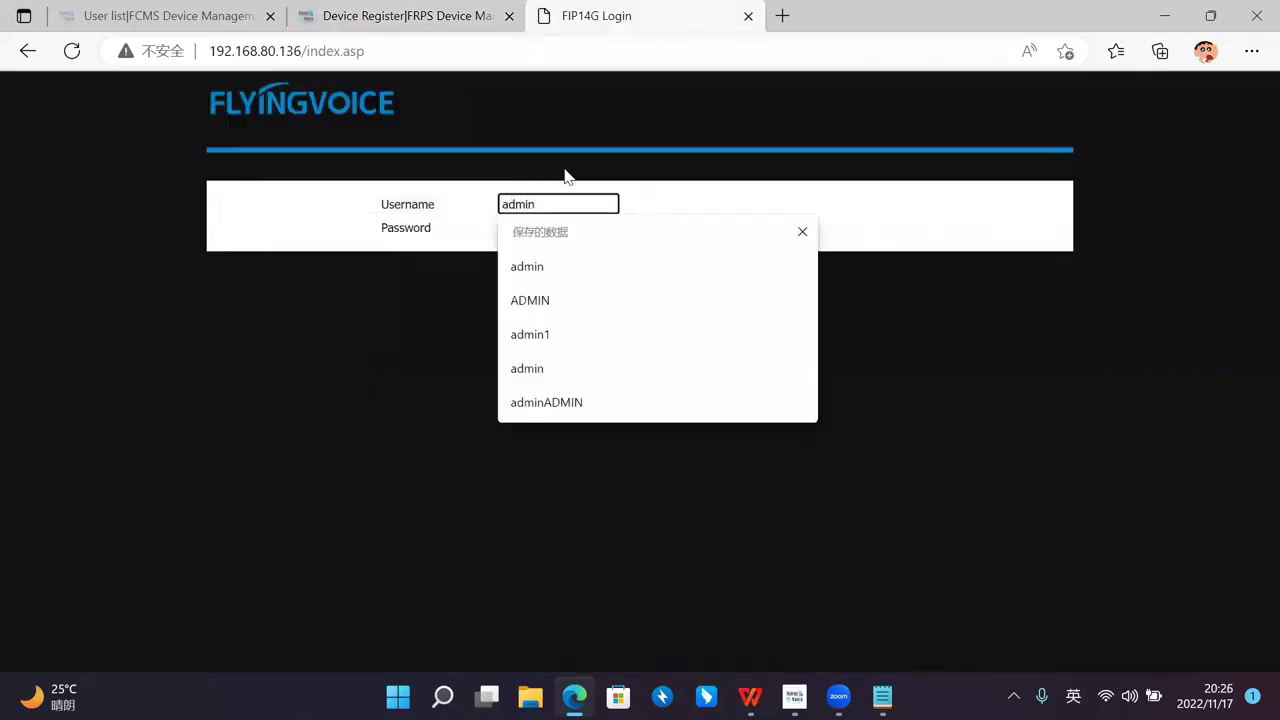
{"action": "key", "text": "Tab"}
{"action": "type", "text": "admin"}
{"action": "key", "text": "Return"}
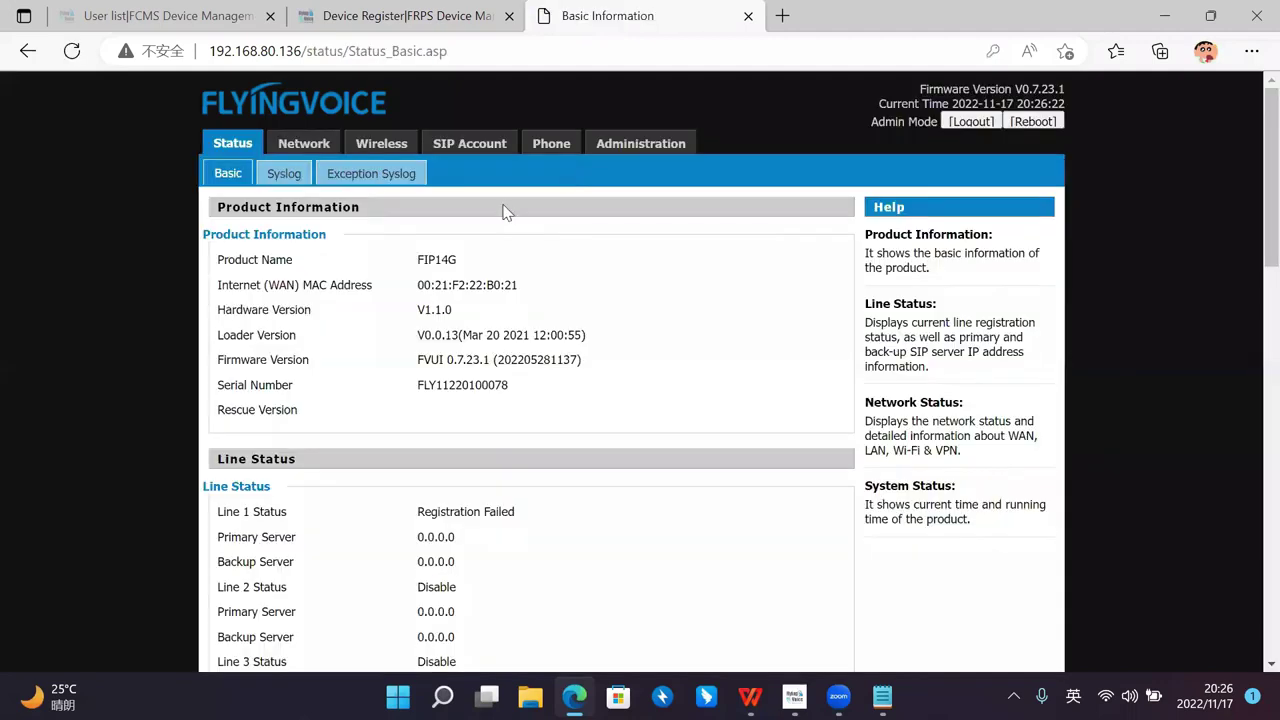
Step: Review Administration > Provision settings, including the rps.flyingvoice.net profile rule
{"action": "left_click", "coordinate": [597, 146]}
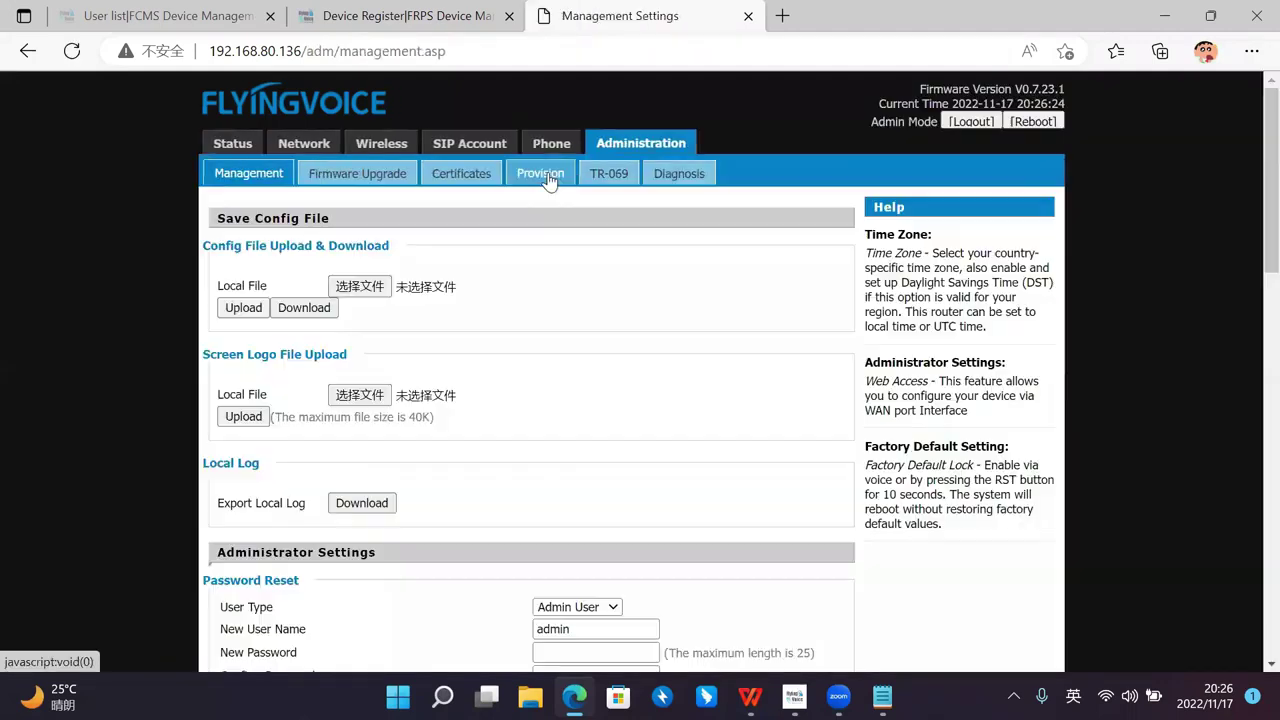
{"action": "left_click", "coordinate": [538, 172]}
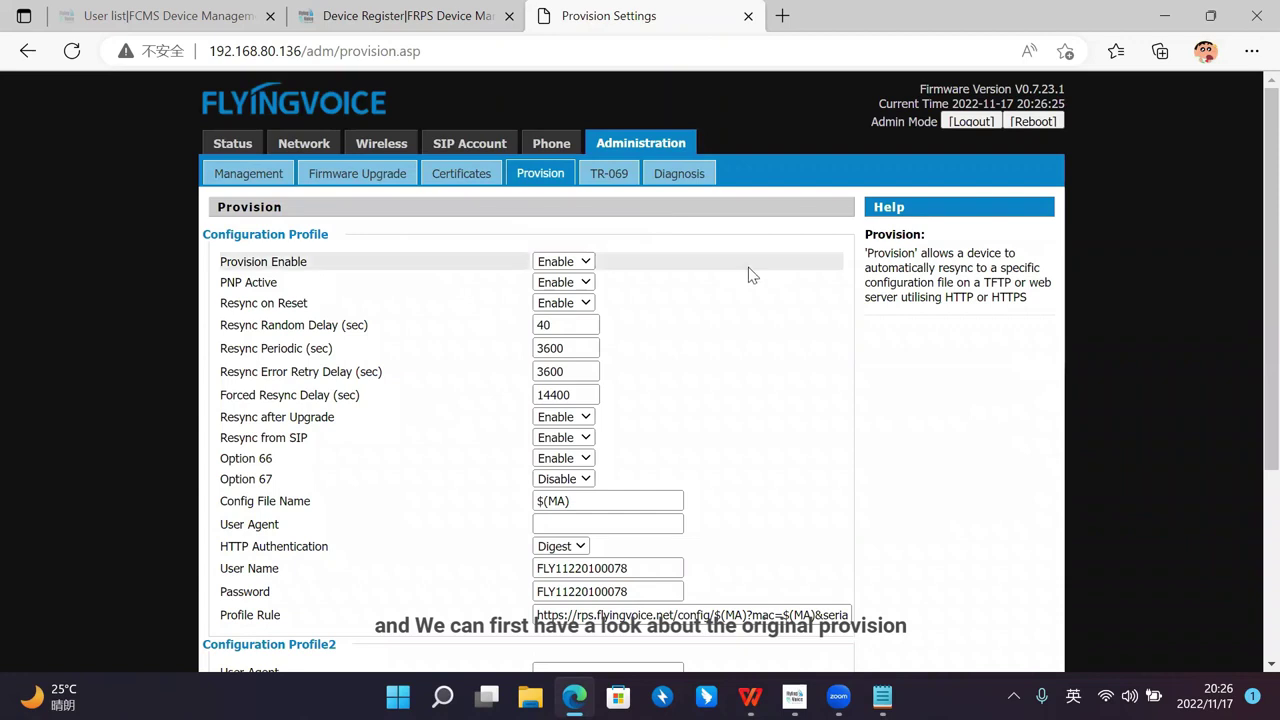
{"action": "scroll", "coordinate": [766, 251], "scroll_direction": "down", "scroll_amount": 1}
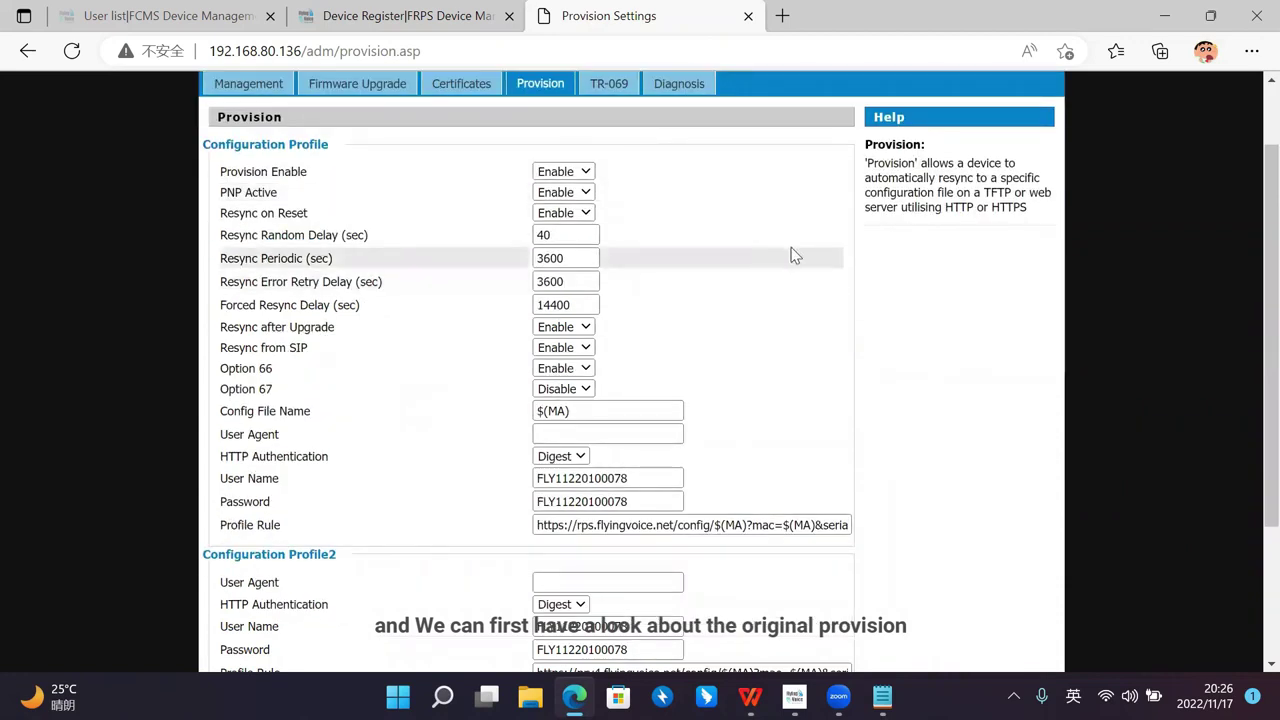
{"action": "scroll", "coordinate": [737, 249], "scroll_direction": "up", "scroll_amount": 1}
{"action": "scroll", "coordinate": [772, 257], "scroll_direction": "down", "scroll_amount": 2}
{"action": "scroll", "coordinate": [588, 366], "scroll_direction": "down", "scroll_amount": 1}
{"action": "scroll", "coordinate": [573, 389], "scroll_direction": "up", "scroll_amount": 1}
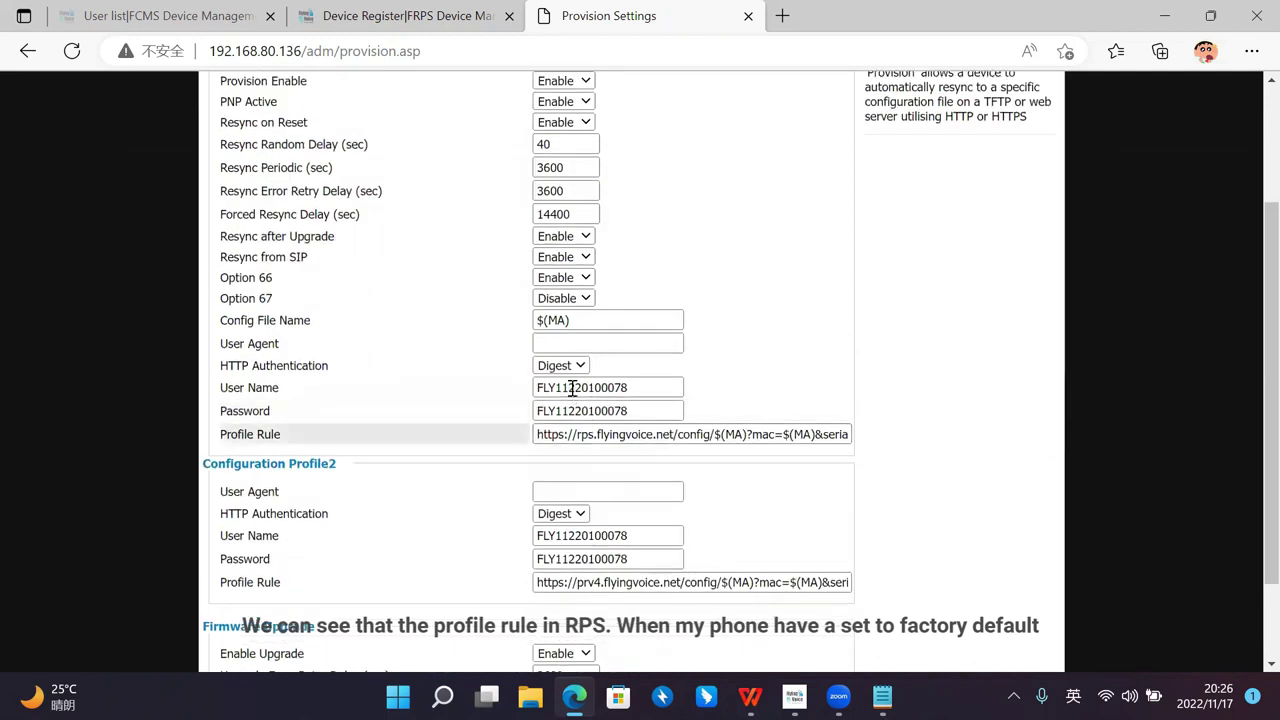
{"action": "scroll", "coordinate": [583, 390], "scroll_direction": "up", "scroll_amount": 1}
{"action": "scroll", "coordinate": [589, 389], "scroll_direction": "down", "scroll_amount": 1}
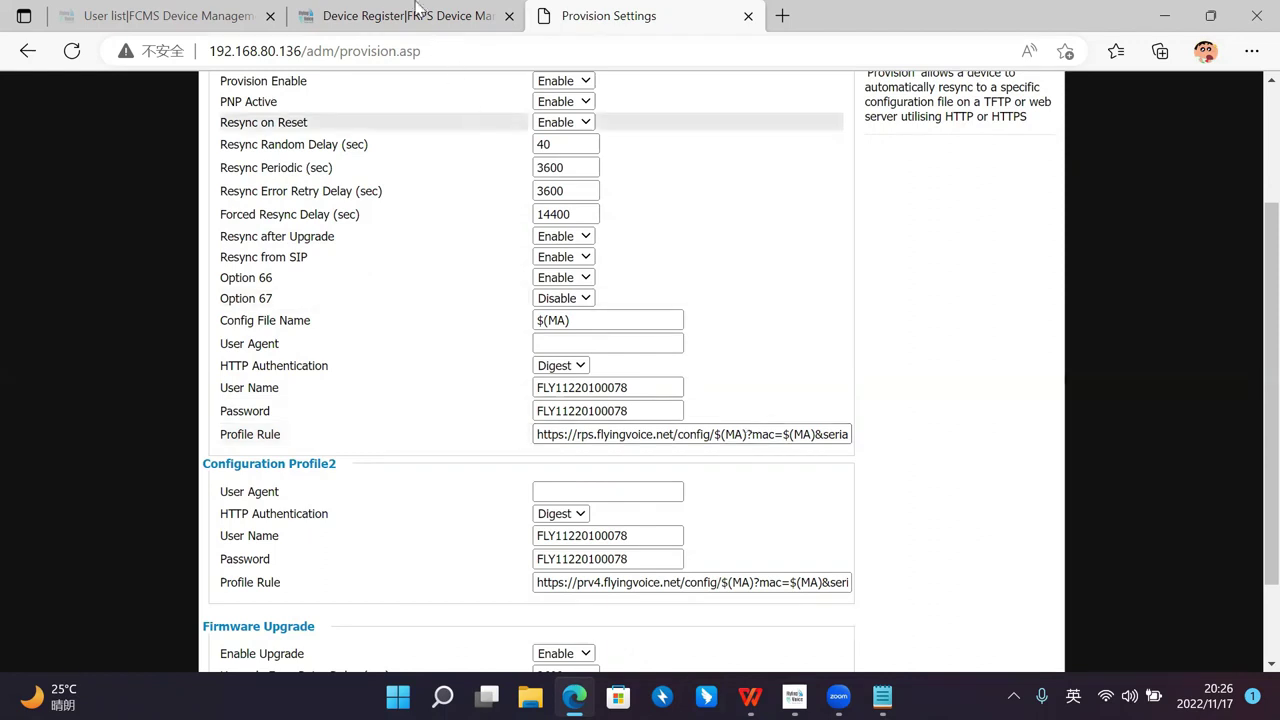
{"action": "left_click", "coordinate": [310, 14]}
{"action": "left_click", "coordinate": [252, 10]}
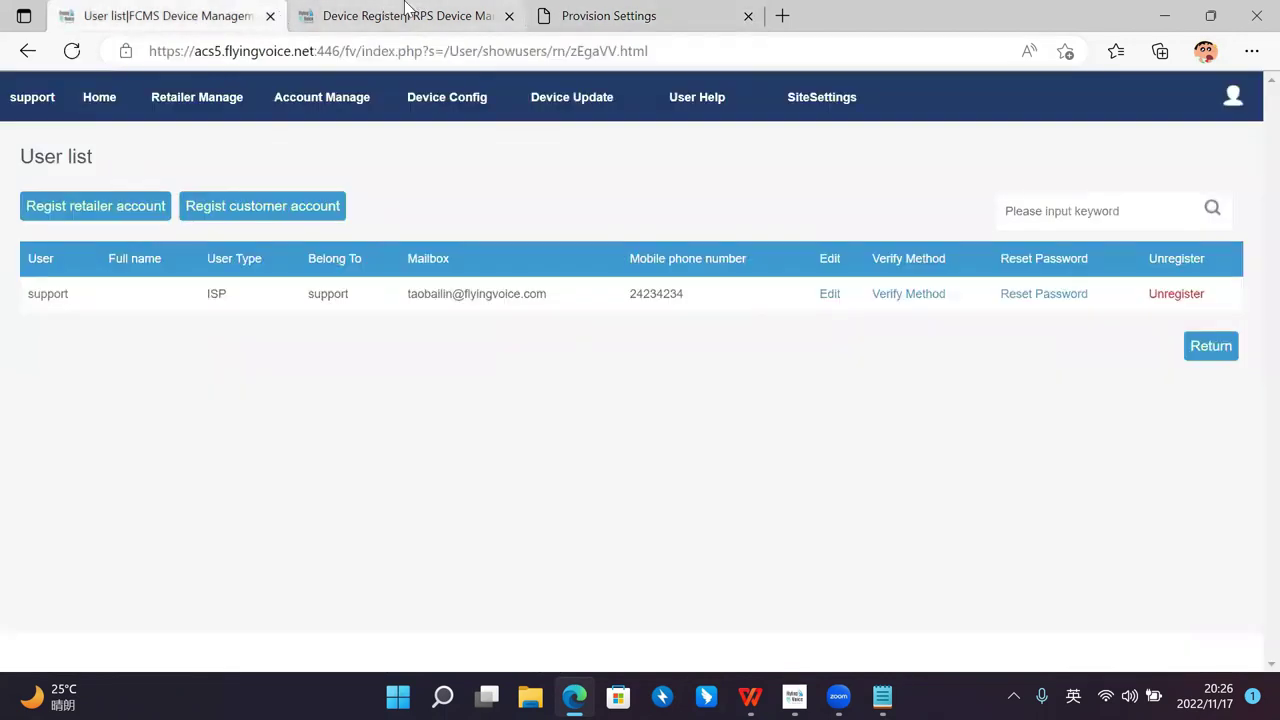
Step: Check the FIP14G entry under Support_Test in the Device Register list, still Not redirected
{"action": "left_click", "coordinate": [390, 15]}
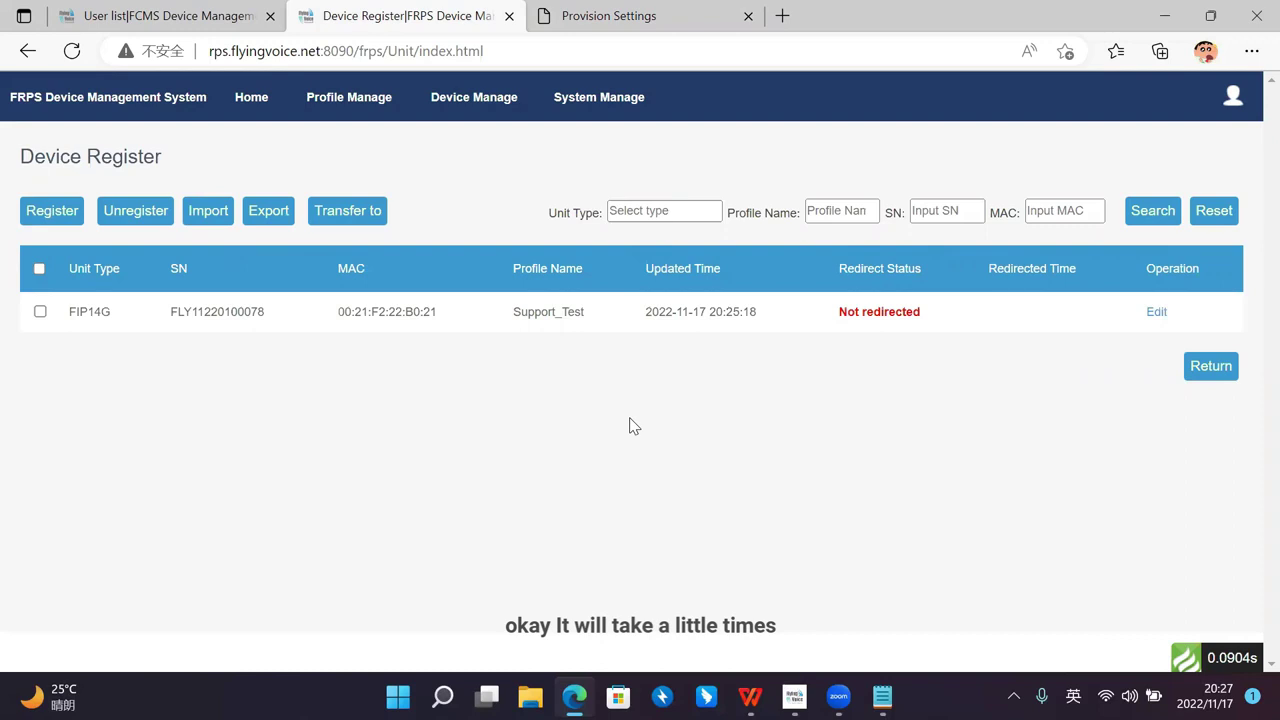
{"action": "left_click", "coordinate": [612, 16]}
{"action": "left_click", "coordinate": [415, 16]}
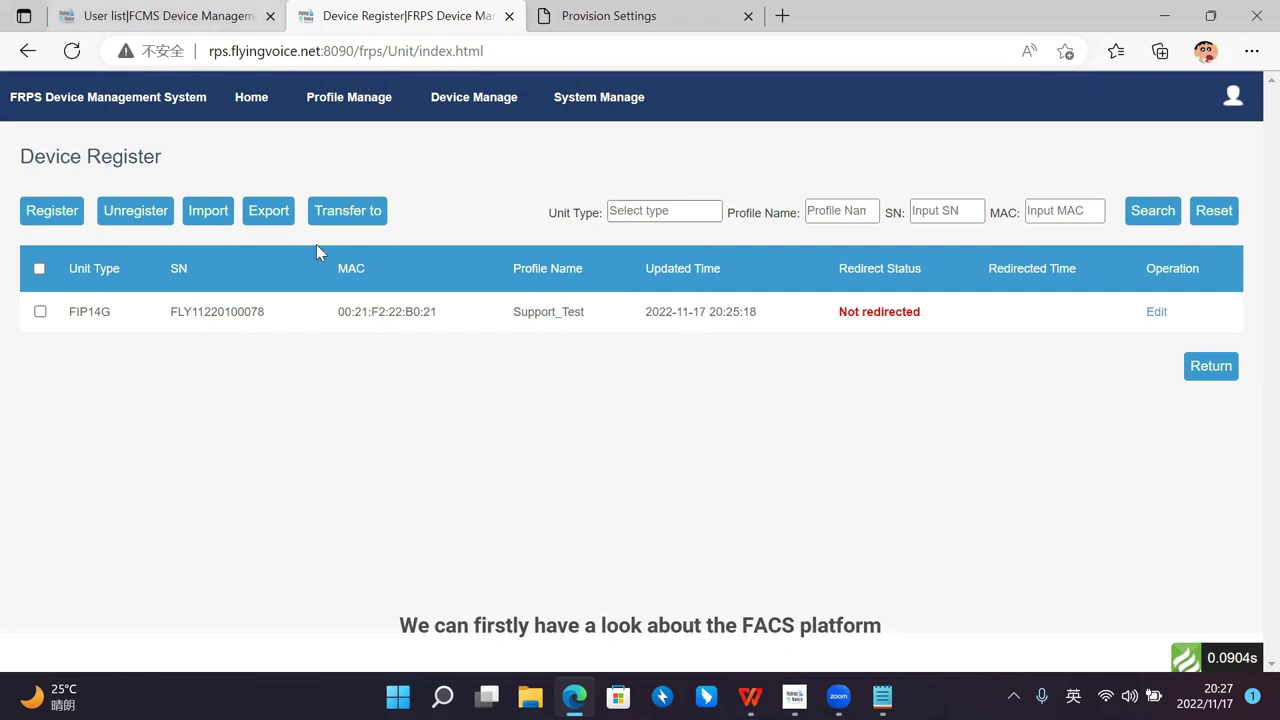
{"action": "left_click", "coordinate": [205, 14]}
Step: Open the FCMS Home dashboard showing 0 On, 0 Error and 0 Disconnected devices
{"action": "left_click", "coordinate": [98, 102]}
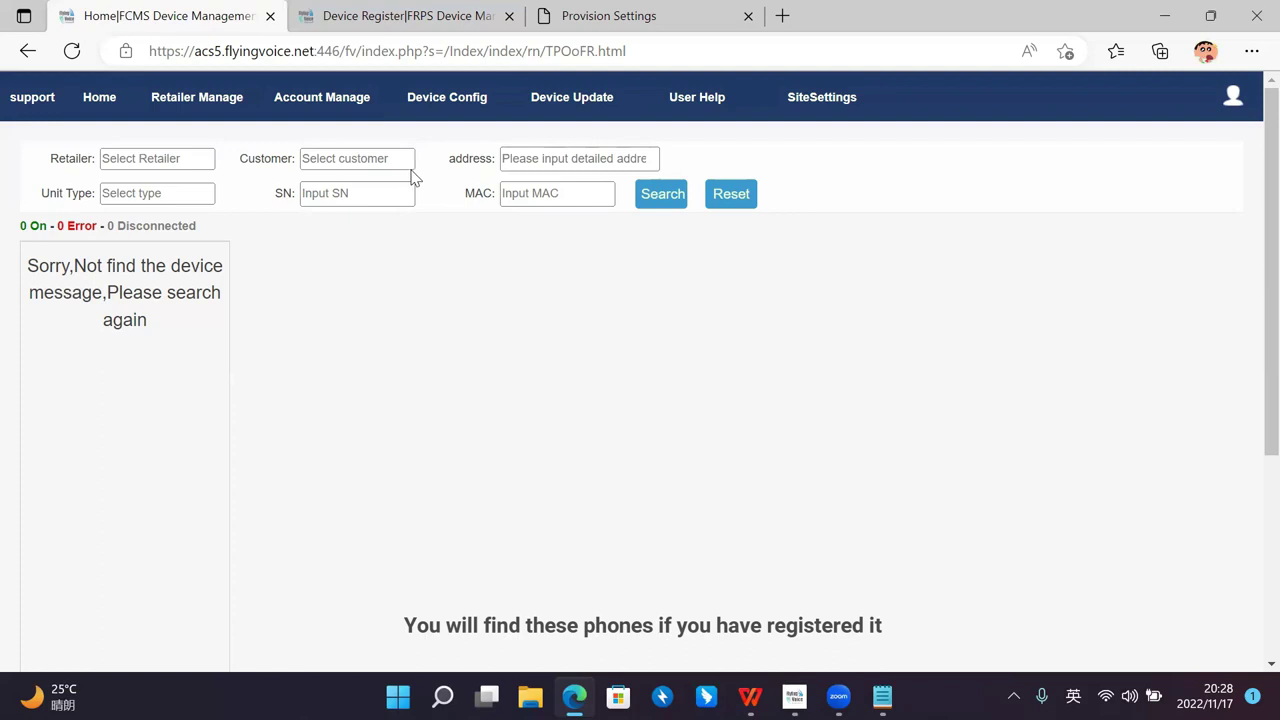
{"action": "mouse_move", "coordinate": [184, 105]}
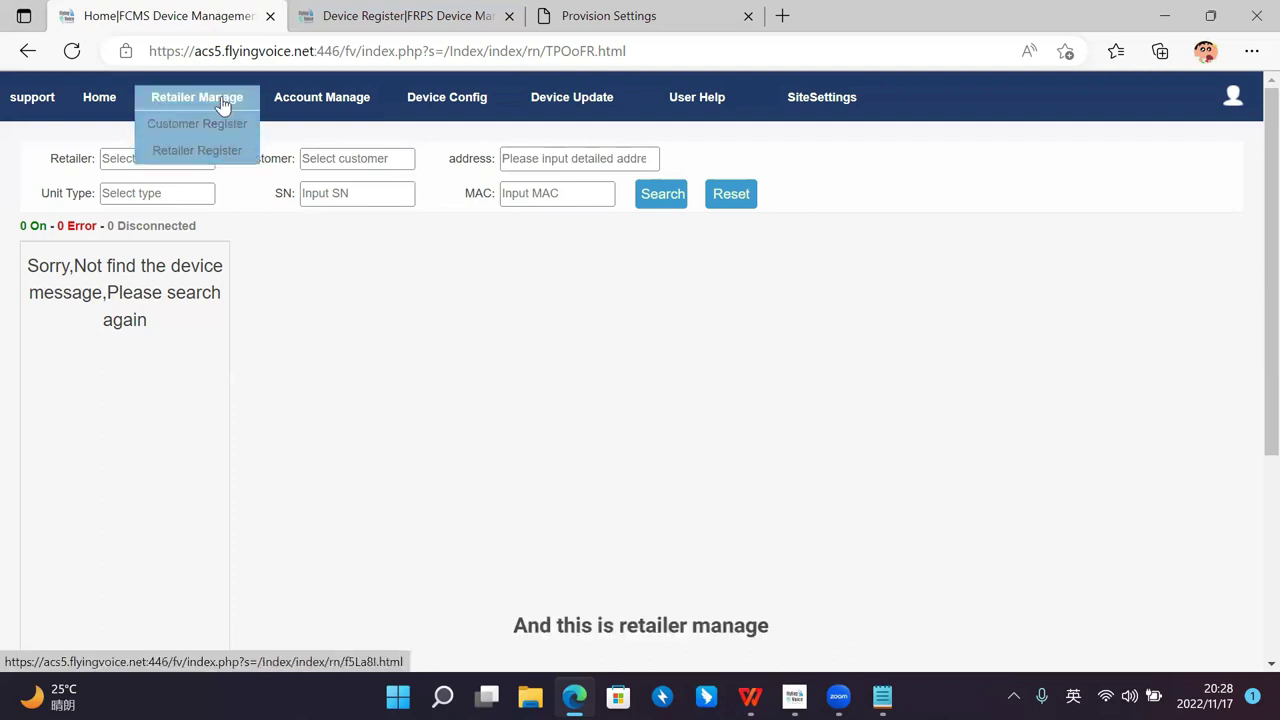
Step: Open the empty Retailer Register list, preview the new-retailer form and ISP options, then return
{"action": "left_click", "coordinate": [200, 150]}
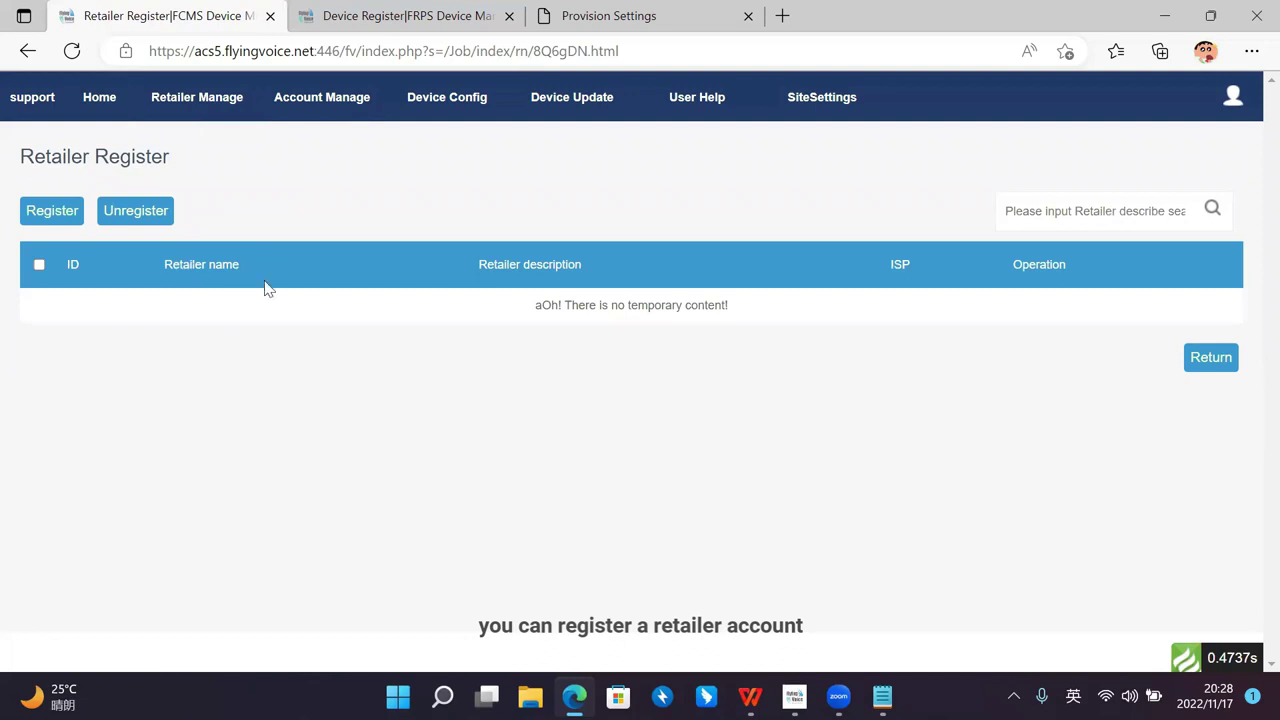
{"action": "left_click", "coordinate": [51, 211]}
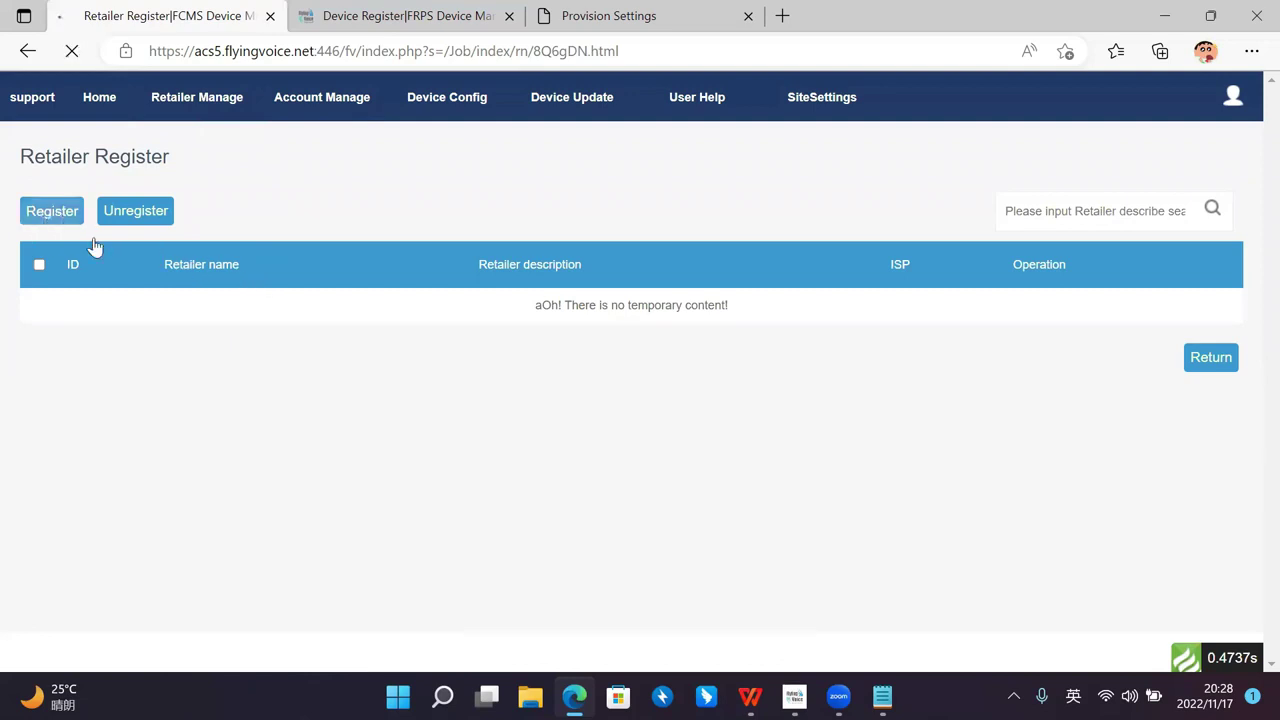
{"action": "left_click", "coordinate": [216, 243]}
{"action": "left_click", "coordinate": [196, 232]}
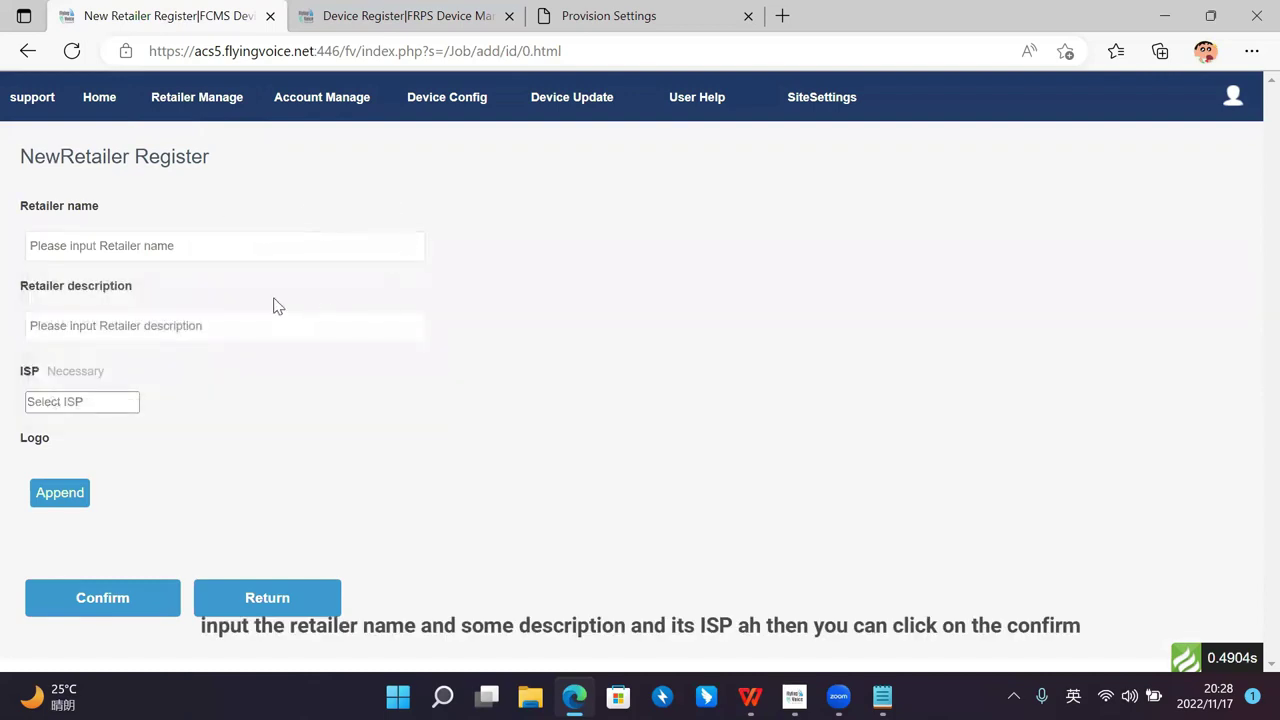
{"action": "left_click", "coordinate": [127, 401]}
{"action": "left_click", "coordinate": [150, 383]}
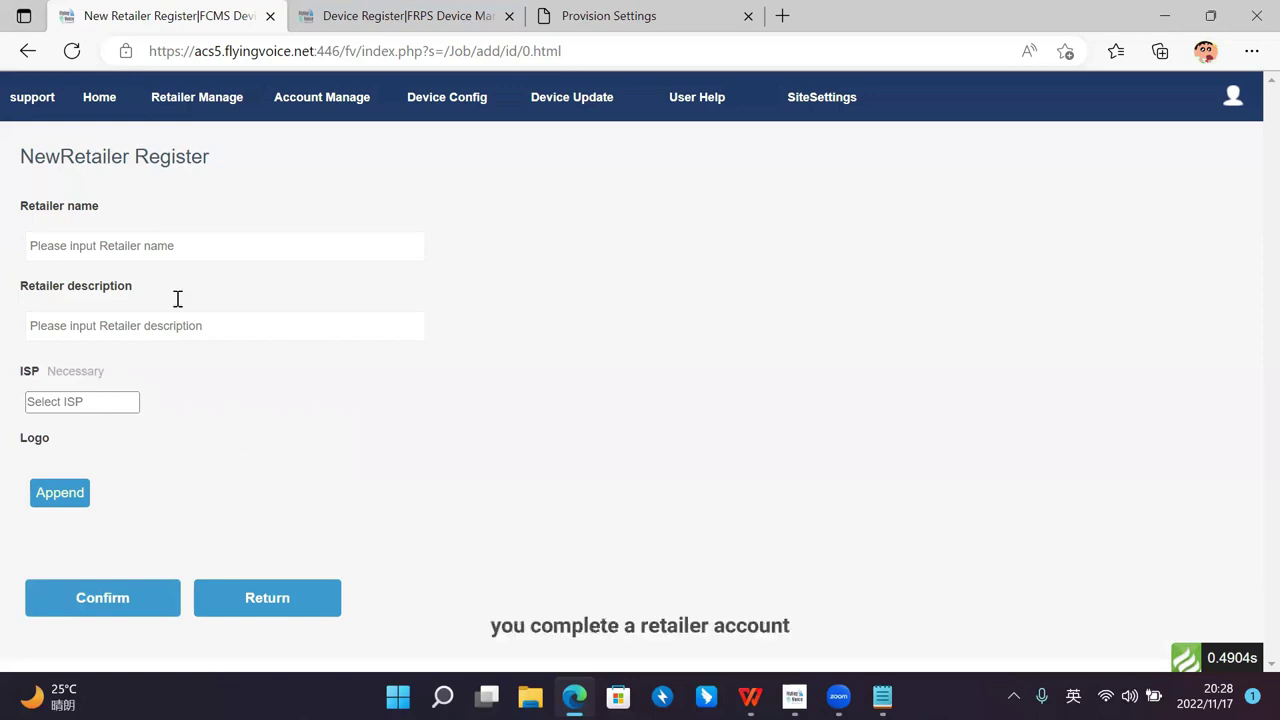
{"action": "left_click", "coordinate": [292, 578]}
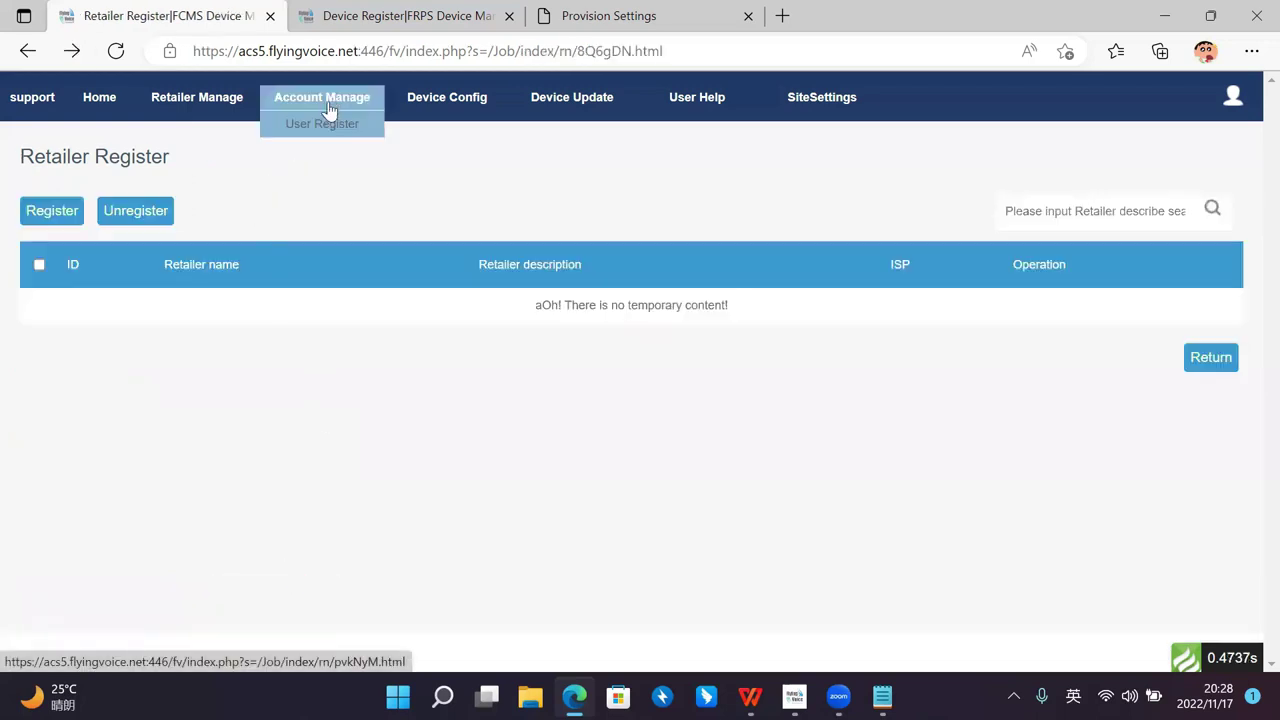
Step: Open the User Register list and browse the retailer-user form's retailer and full name fields
{"action": "left_click", "coordinate": [322, 124]}
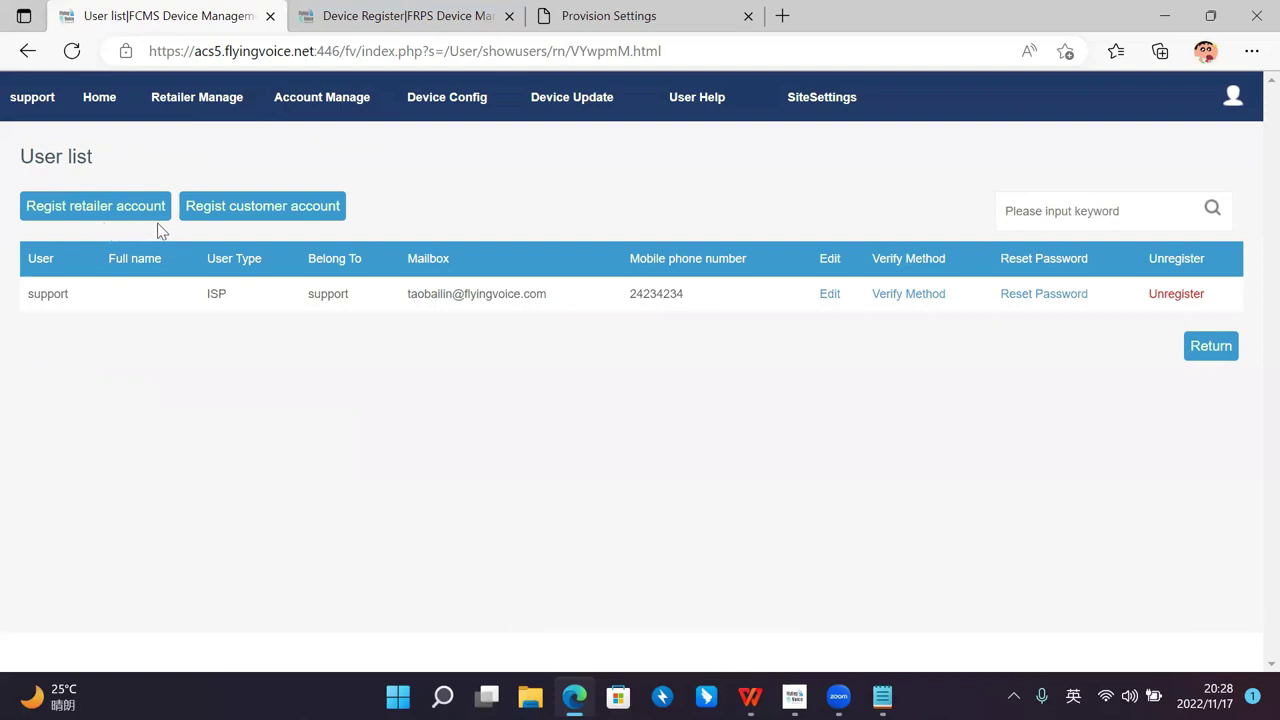
{"action": "left_click", "coordinate": [117, 211]}
{"action": "scroll", "coordinate": [306, 271], "scroll_direction": "down", "scroll_amount": 3}
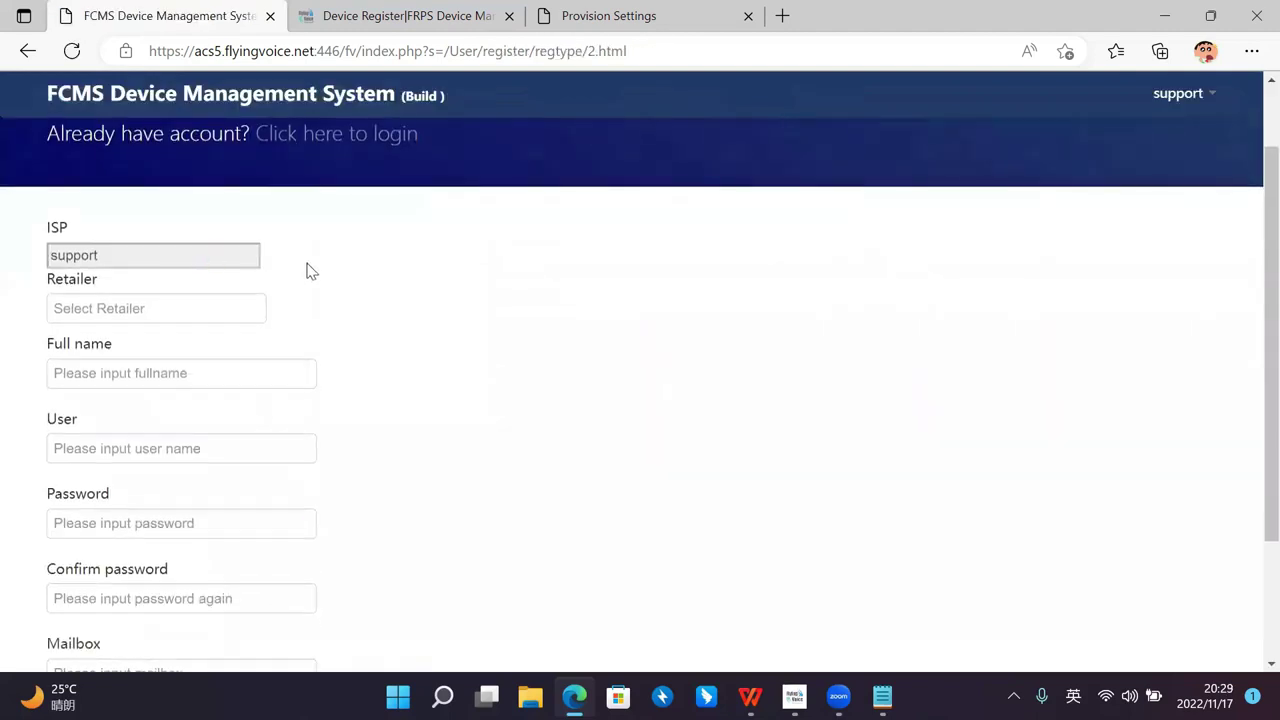
{"action": "left_click", "coordinate": [234, 217]}
{"action": "scroll", "coordinate": [368, 213], "scroll_direction": "up", "scroll_amount": 1}
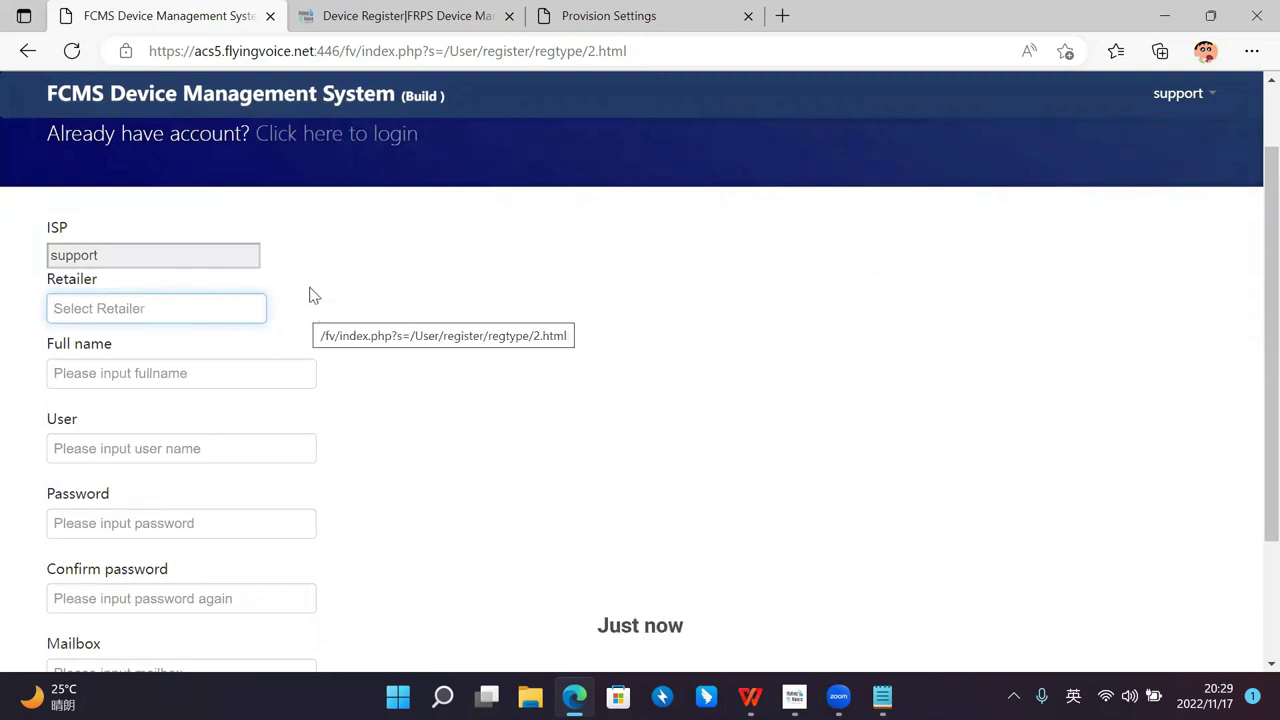
{"action": "scroll", "coordinate": [300, 290], "scroll_direction": "down", "scroll_amount": 1}
{"action": "left_click", "coordinate": [269, 283]}
{"action": "scroll", "coordinate": [414, 306], "scroll_direction": "down", "scroll_amount": 1}
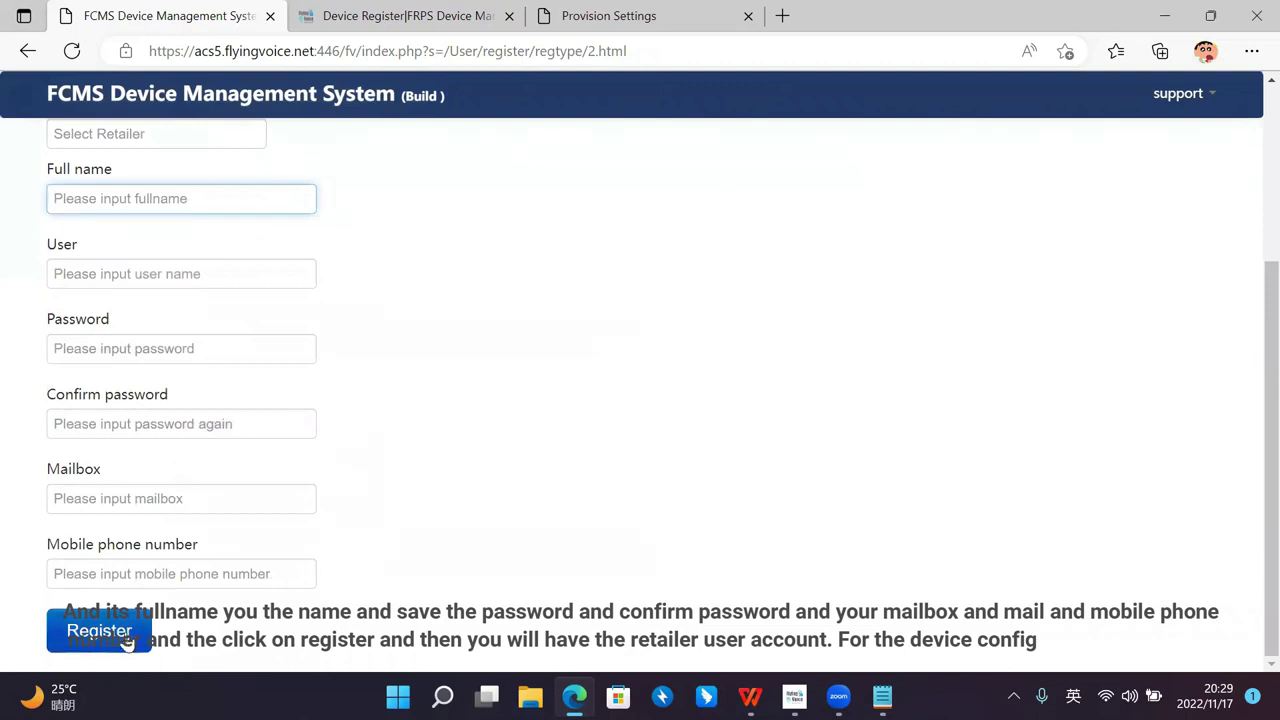
{"action": "scroll", "coordinate": [414, 434], "scroll_direction": "up", "scroll_amount": 3}
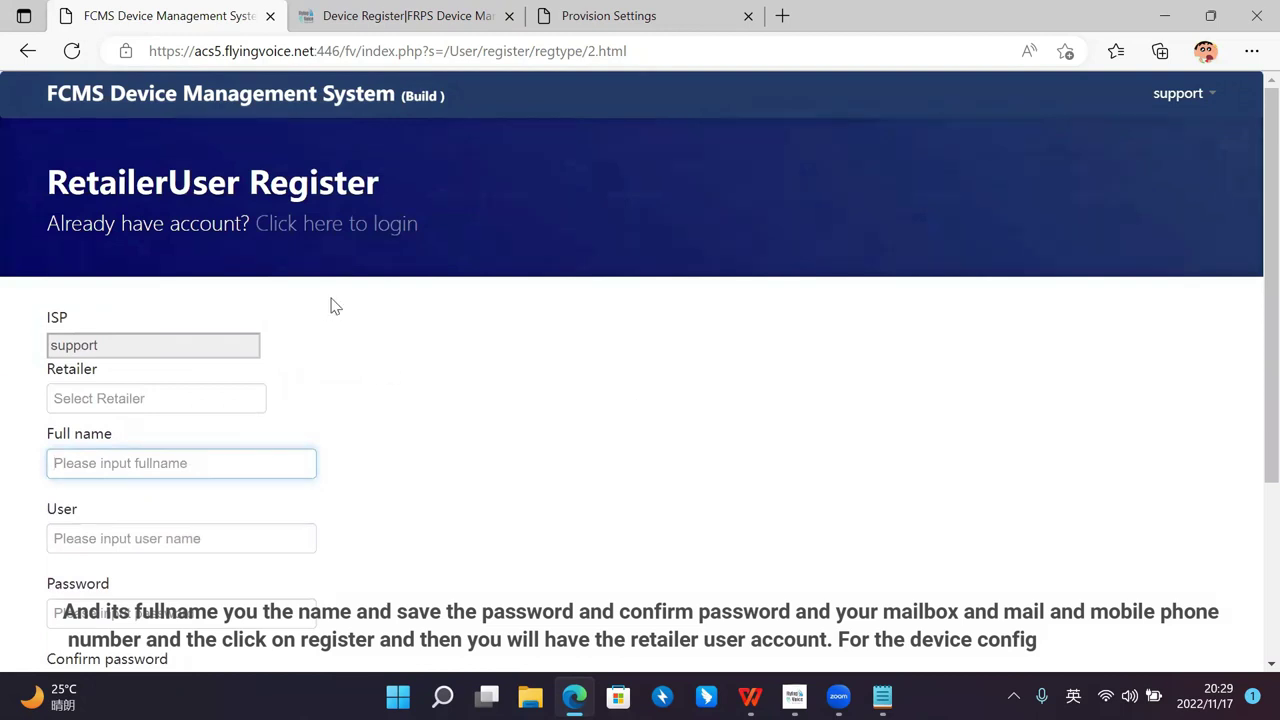
Step: Go back to the user list, then open the empty Device Register list
{"action": "left_click", "coordinate": [28, 50]}
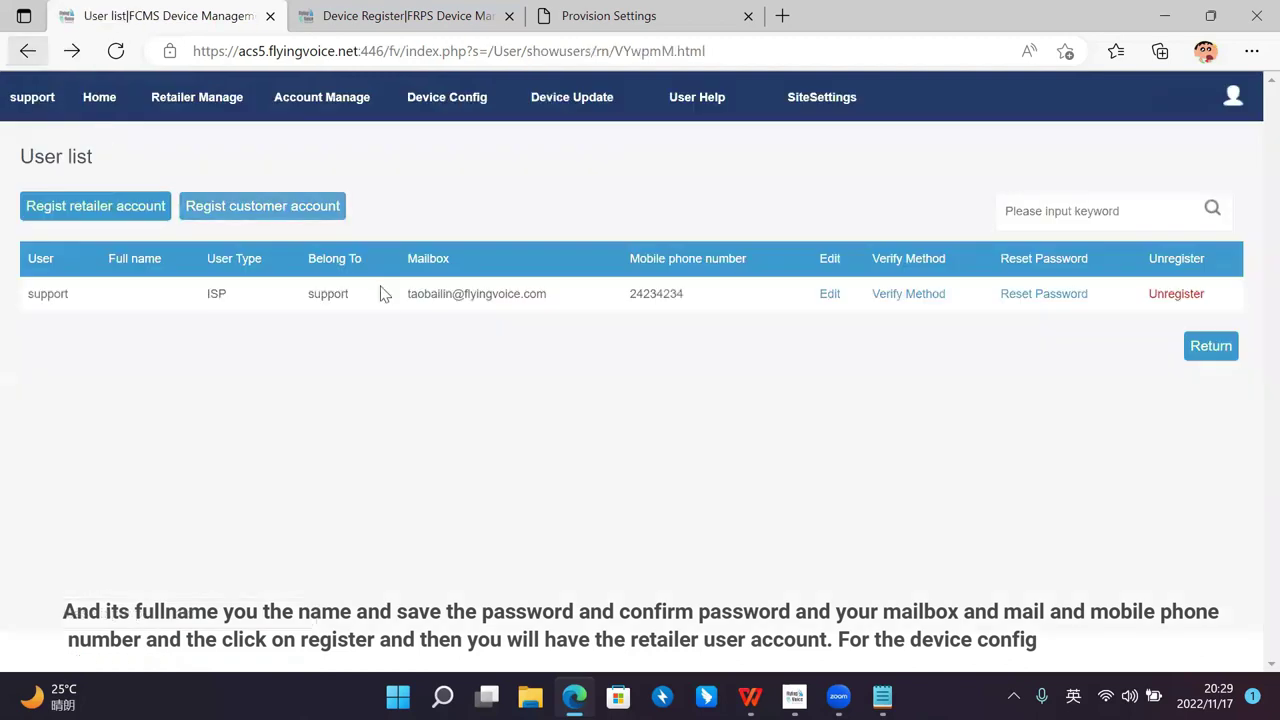
{"action": "left_click", "coordinate": [466, 100]}
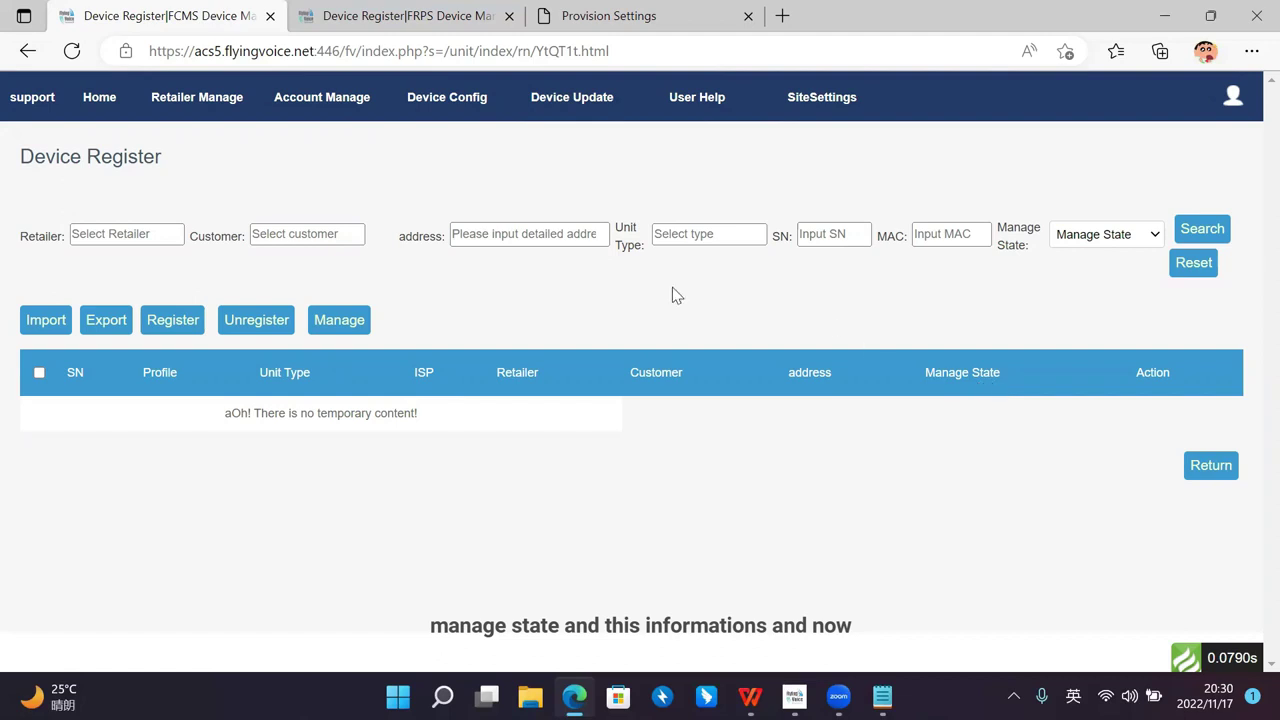
{"action": "left_click", "coordinate": [162, 234]}
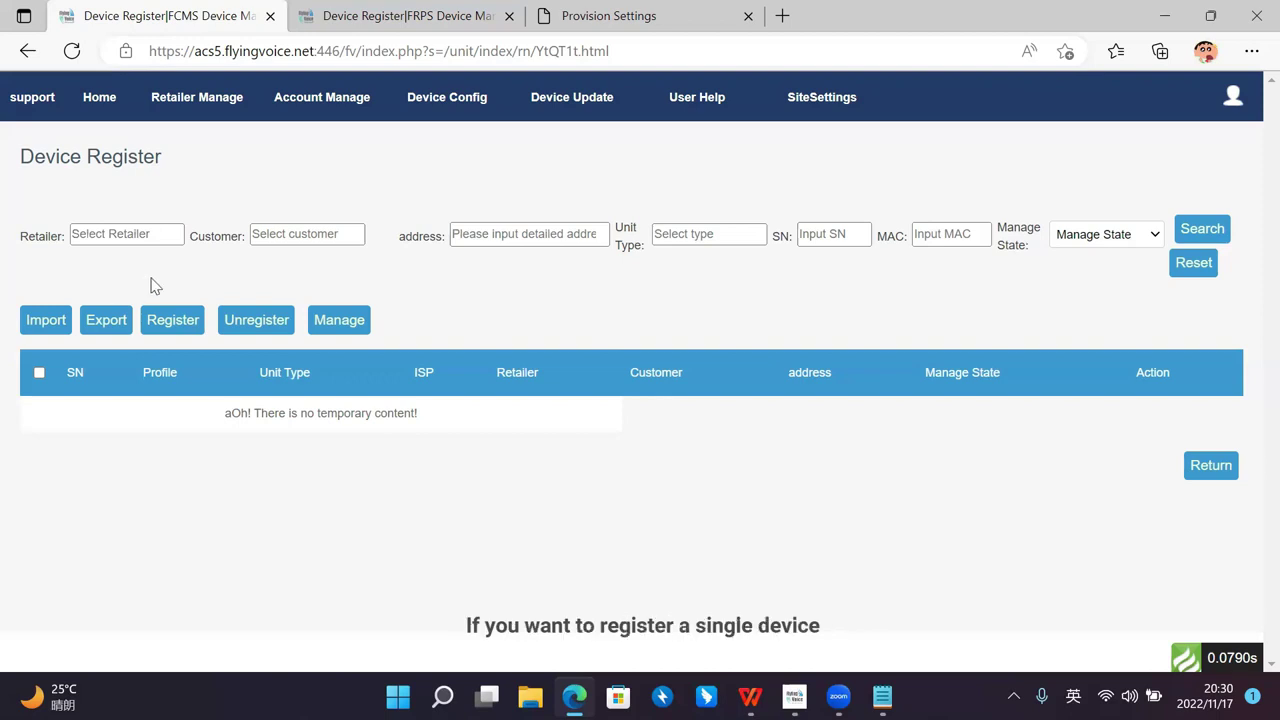
{"action": "left_click", "coordinate": [176, 330]}
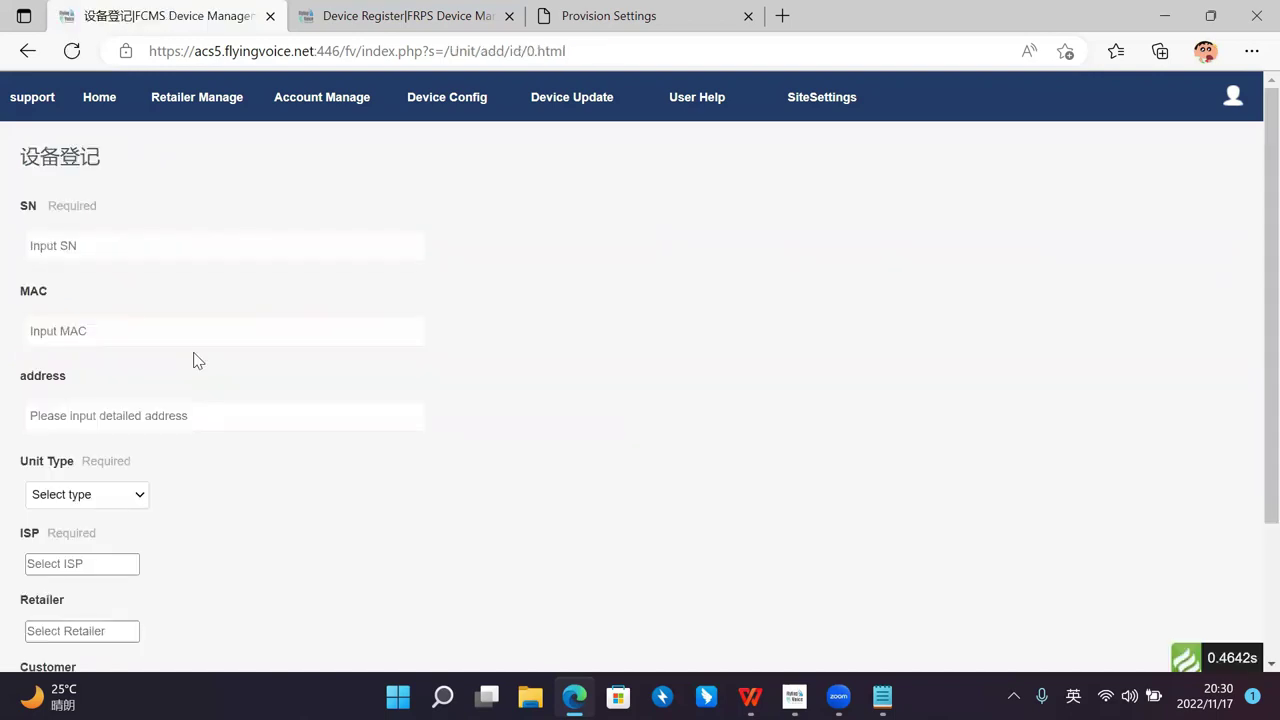
{"action": "left_click", "coordinate": [168, 253]}
{"action": "left_click", "coordinate": [198, 205]}
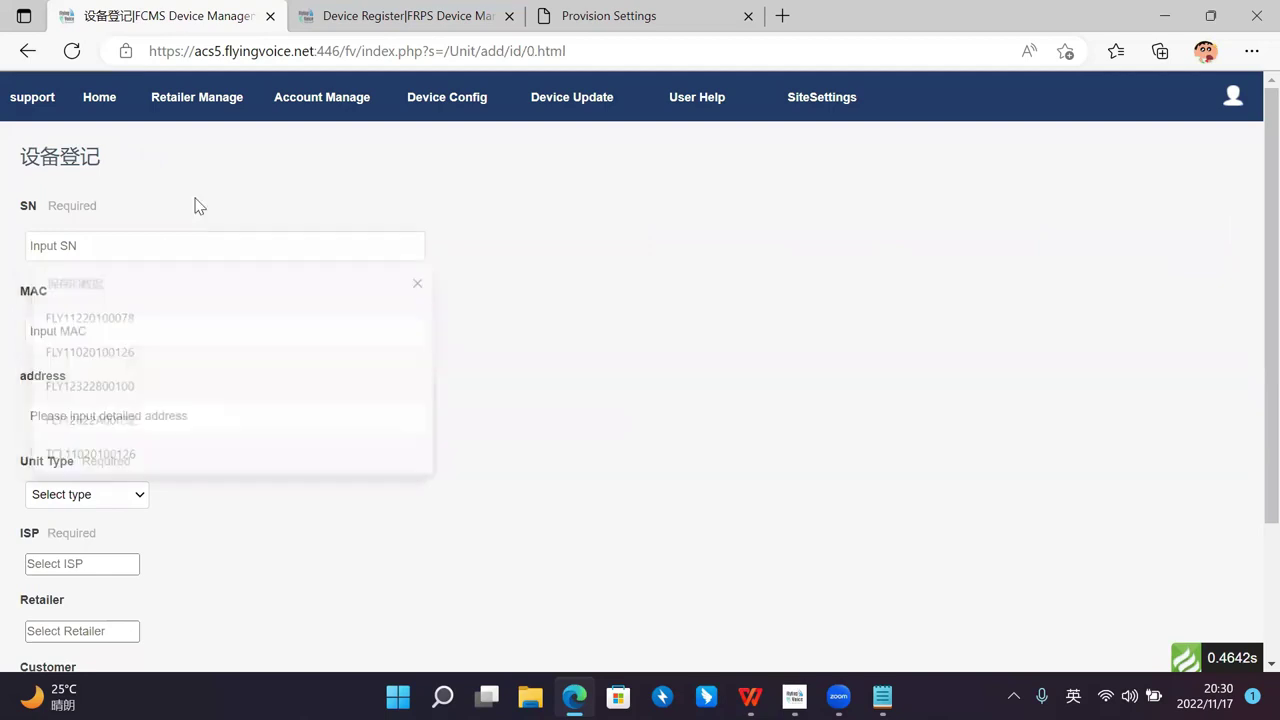
{"action": "left_click", "coordinate": [139, 242]}
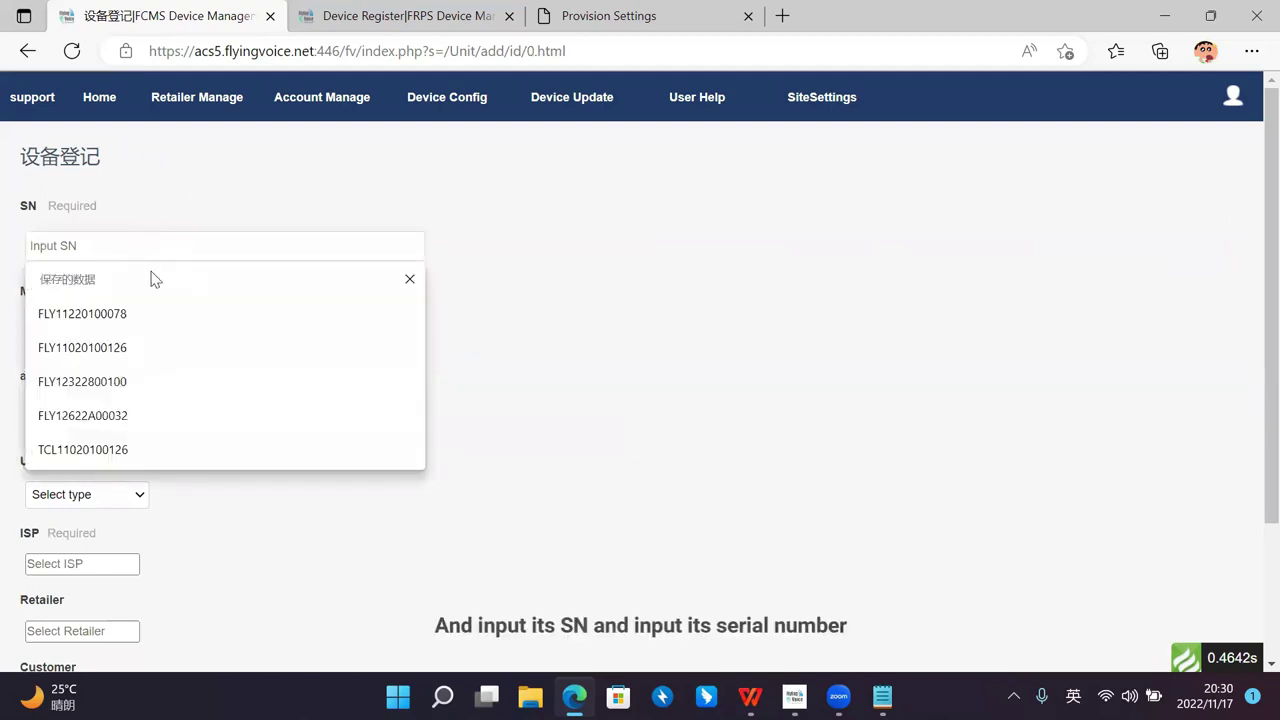
{"action": "left_click", "coordinate": [149, 224]}
{"action": "left_click", "coordinate": [151, 237]}
{"action": "left_click", "coordinate": [155, 316]}
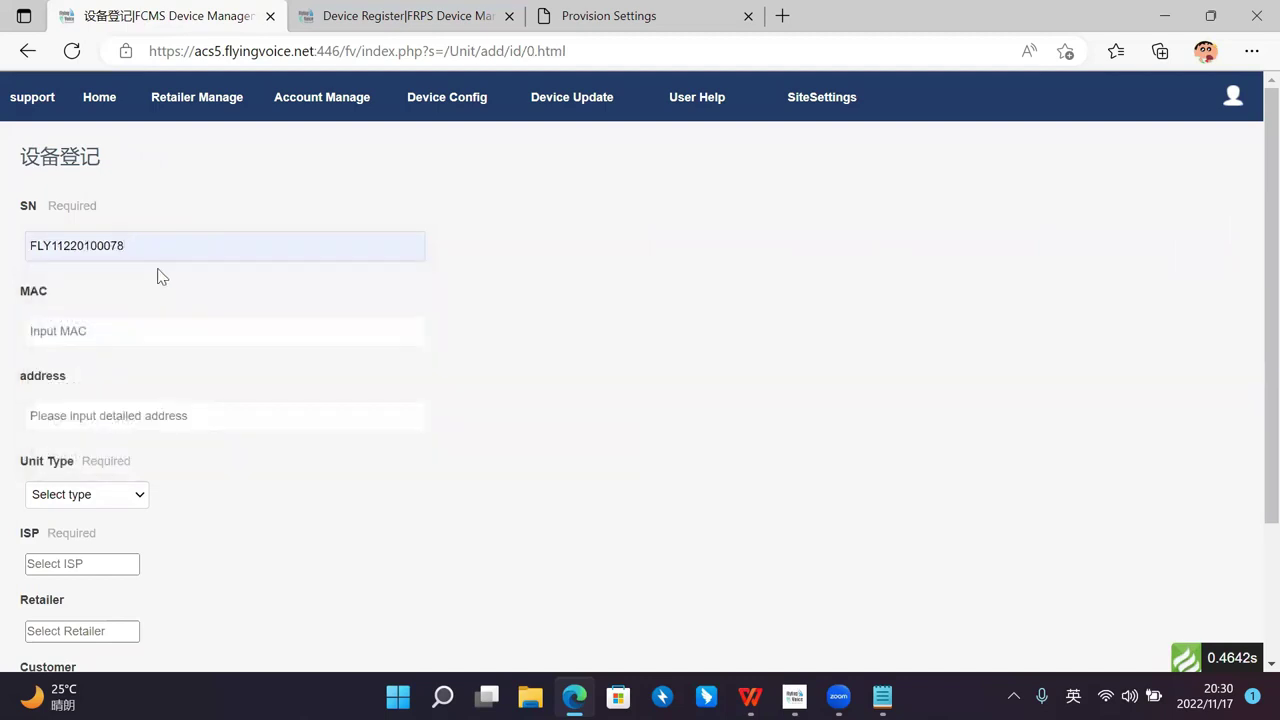
{"action": "scroll", "coordinate": [168, 260], "scroll_direction": "down", "scroll_amount": 1}
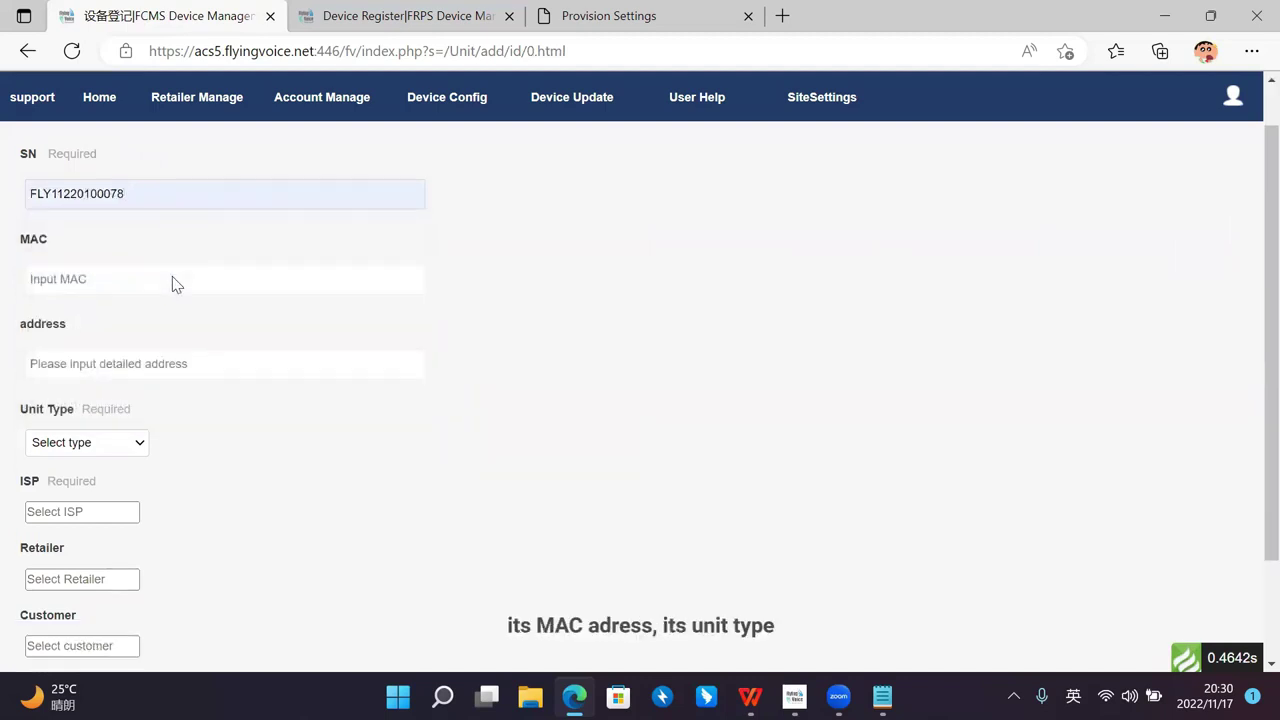
{"action": "left_click", "coordinate": [166, 251]}
{"action": "scroll", "coordinate": [164, 272], "scroll_direction": "up", "scroll_amount": 1}
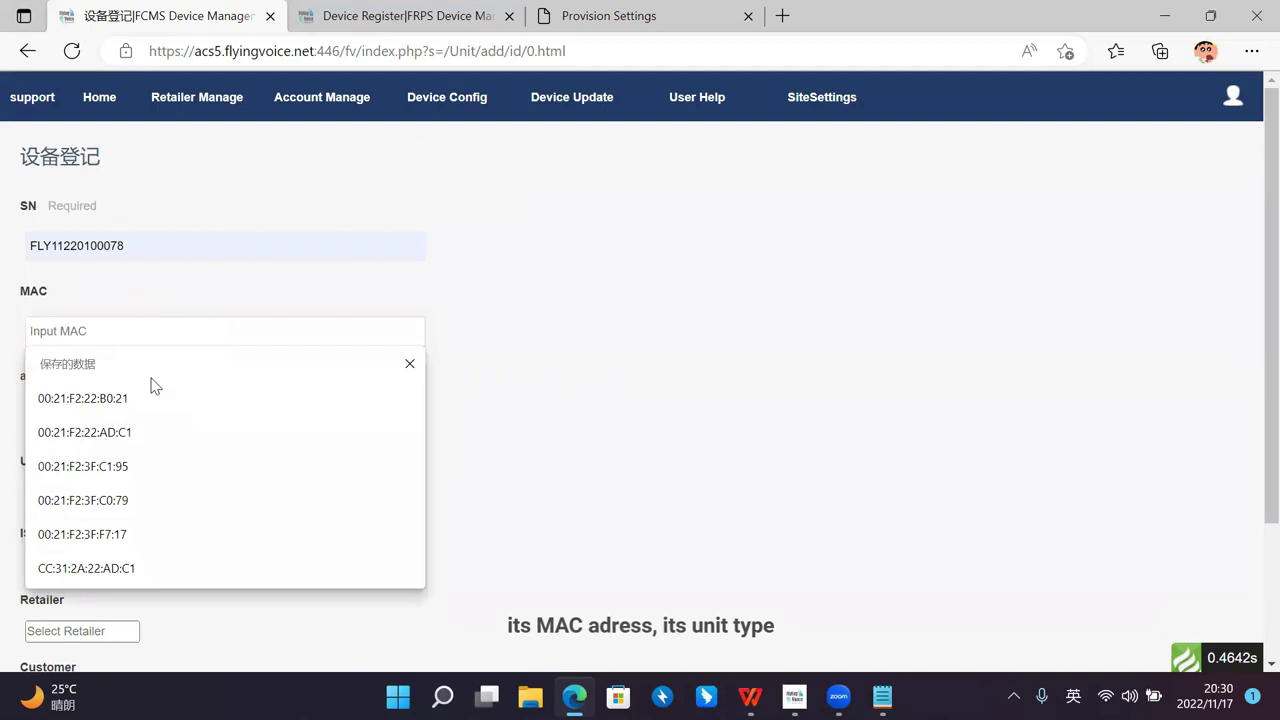
{"action": "left_click", "coordinate": [155, 398]}
Step: Set address Shenzhen, unit type FIP14G and ISP support, then confirm the registration
{"action": "scroll", "coordinate": [178, 350], "scroll_direction": "down", "scroll_amount": 1}
{"action": "left_click", "coordinate": [180, 323]}
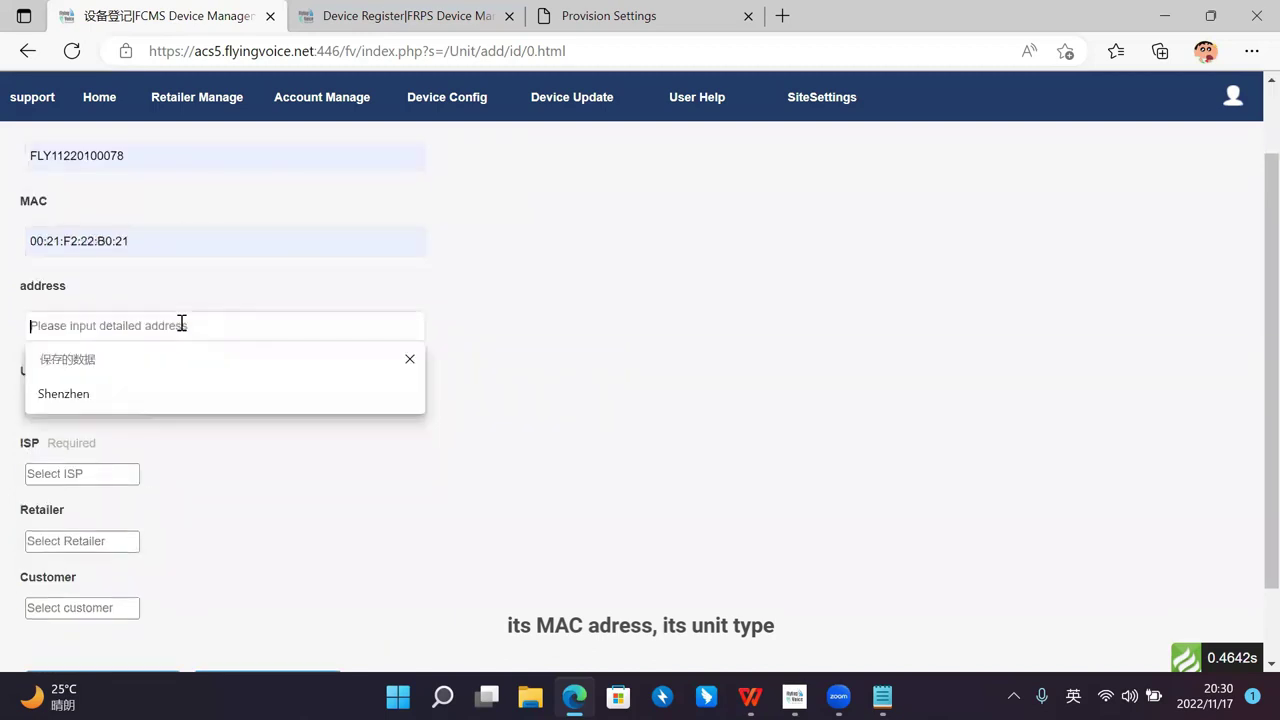
{"action": "left_click", "coordinate": [192, 393]}
{"action": "scroll", "coordinate": [170, 372], "scroll_direction": "down", "scroll_amount": 1}
{"action": "left_click", "coordinate": [120, 314]}
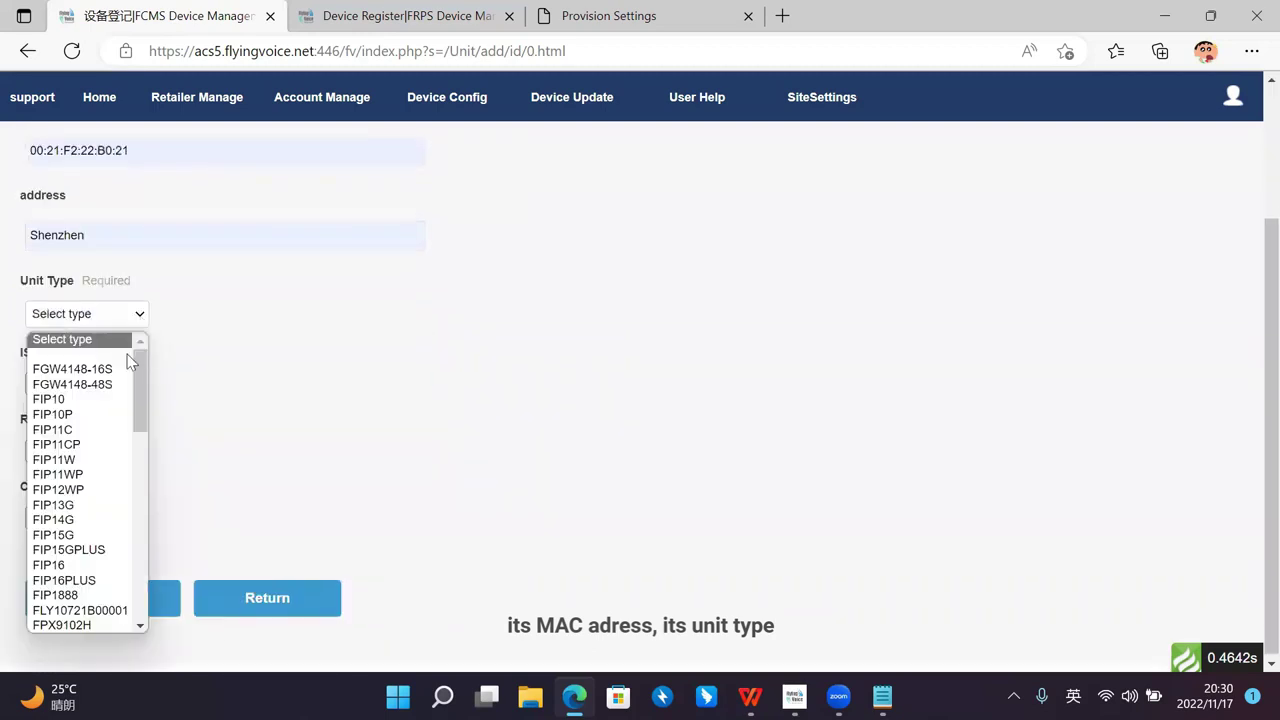
{"action": "left_click", "coordinate": [93, 520]}
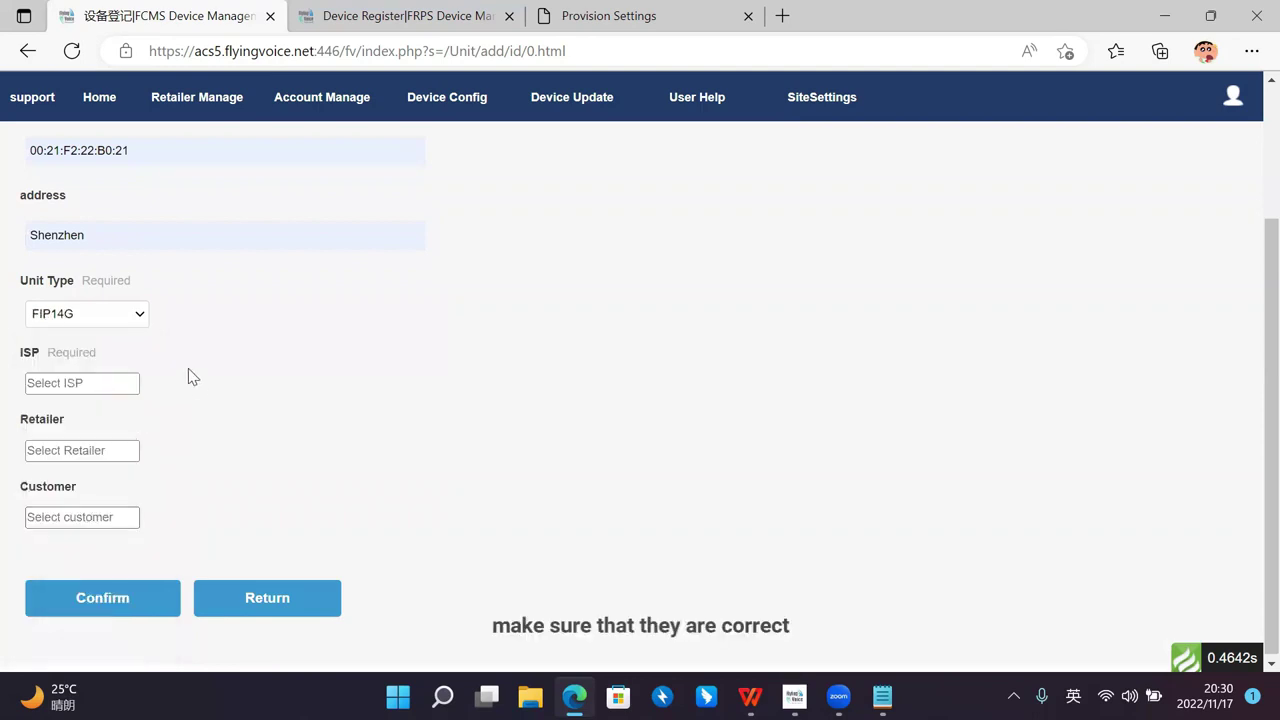
{"action": "scroll", "coordinate": [188, 368], "scroll_direction": "up", "scroll_amount": 1}
{"action": "scroll", "coordinate": [229, 437], "scroll_direction": "down", "scroll_amount": 1}
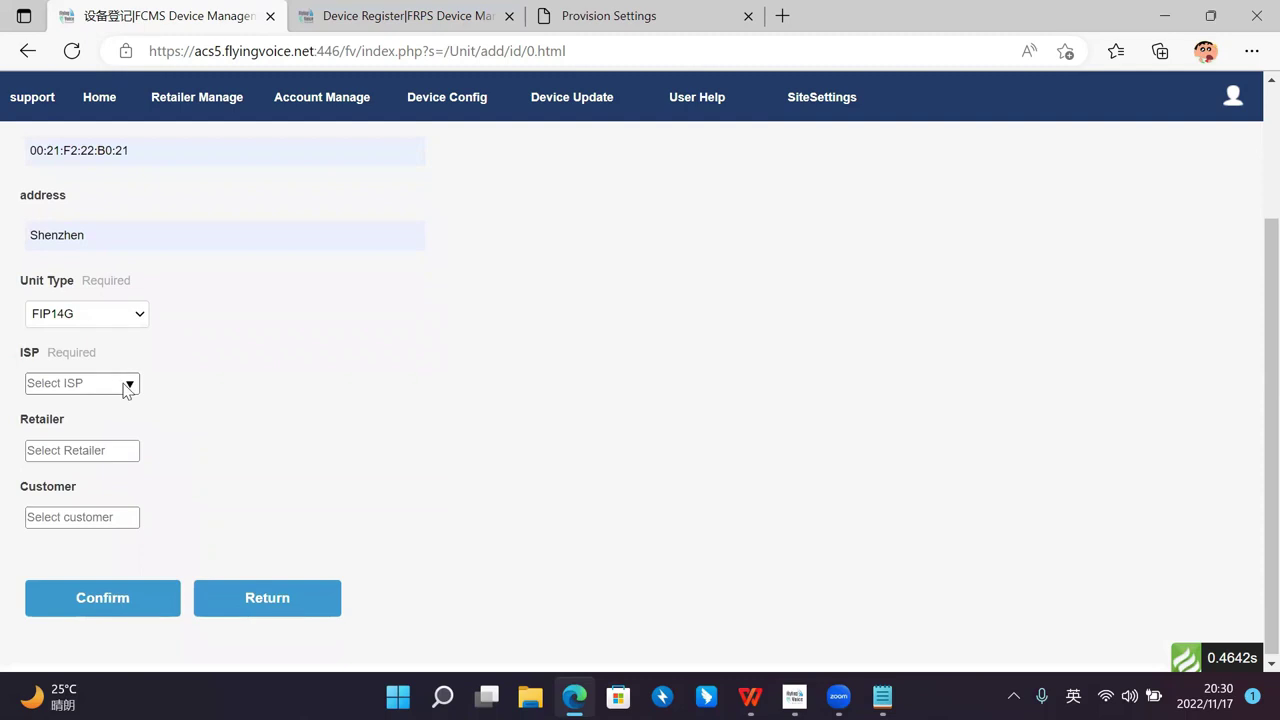
{"action": "left_click", "coordinate": [126, 384]}
{"action": "left_click", "coordinate": [112, 415]}
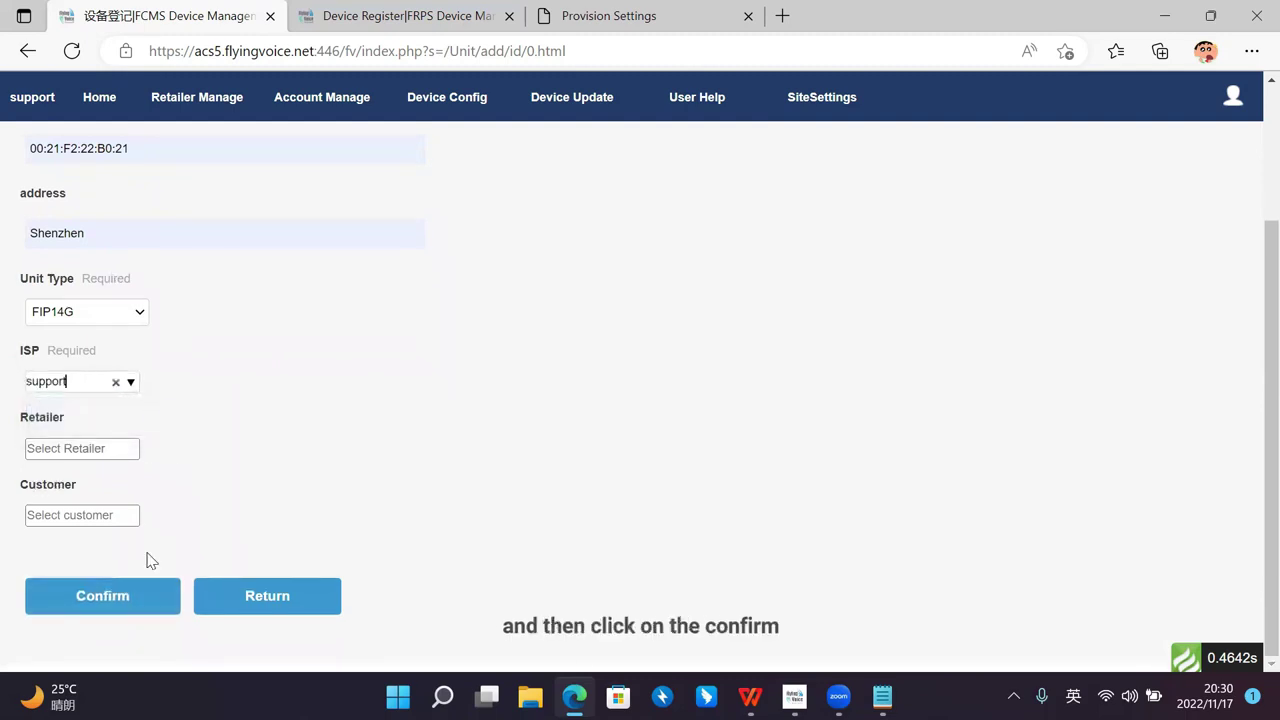
{"action": "left_click", "coordinate": [143, 597]}
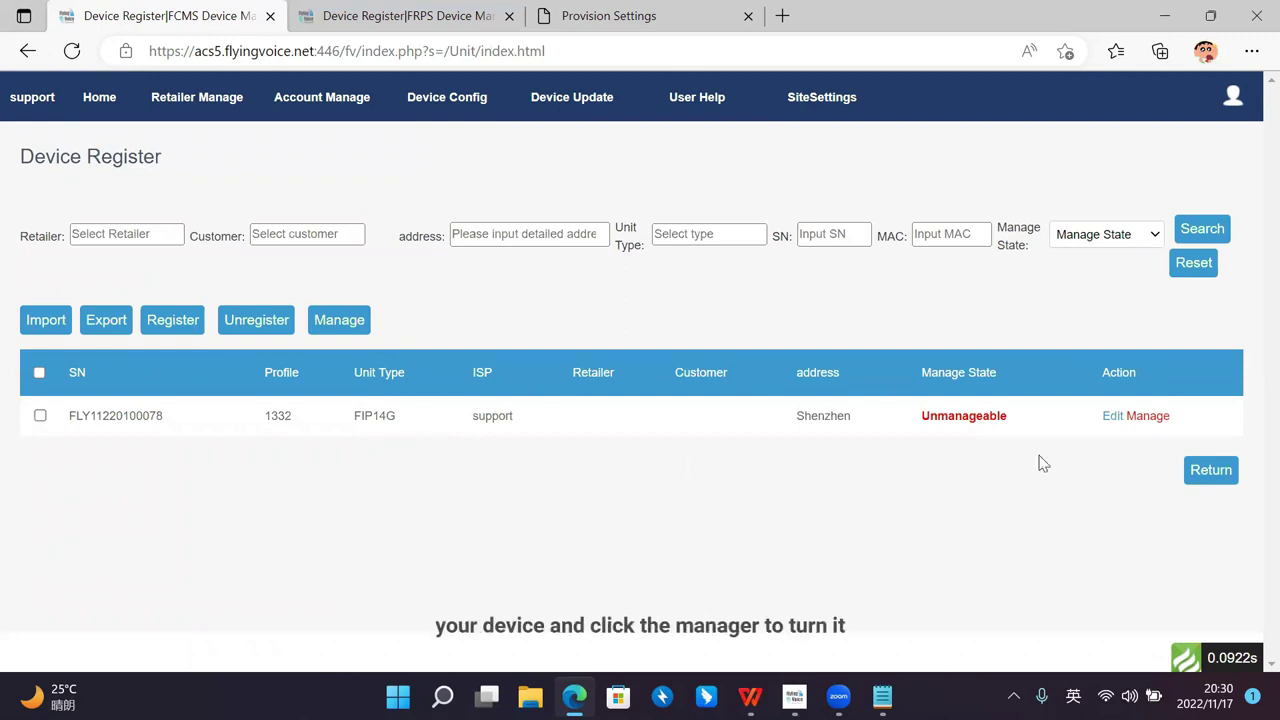
Step: Make the registered FIP14G device Manageable and go to the Batch Setting page
{"action": "left_click", "coordinate": [1153, 418]}
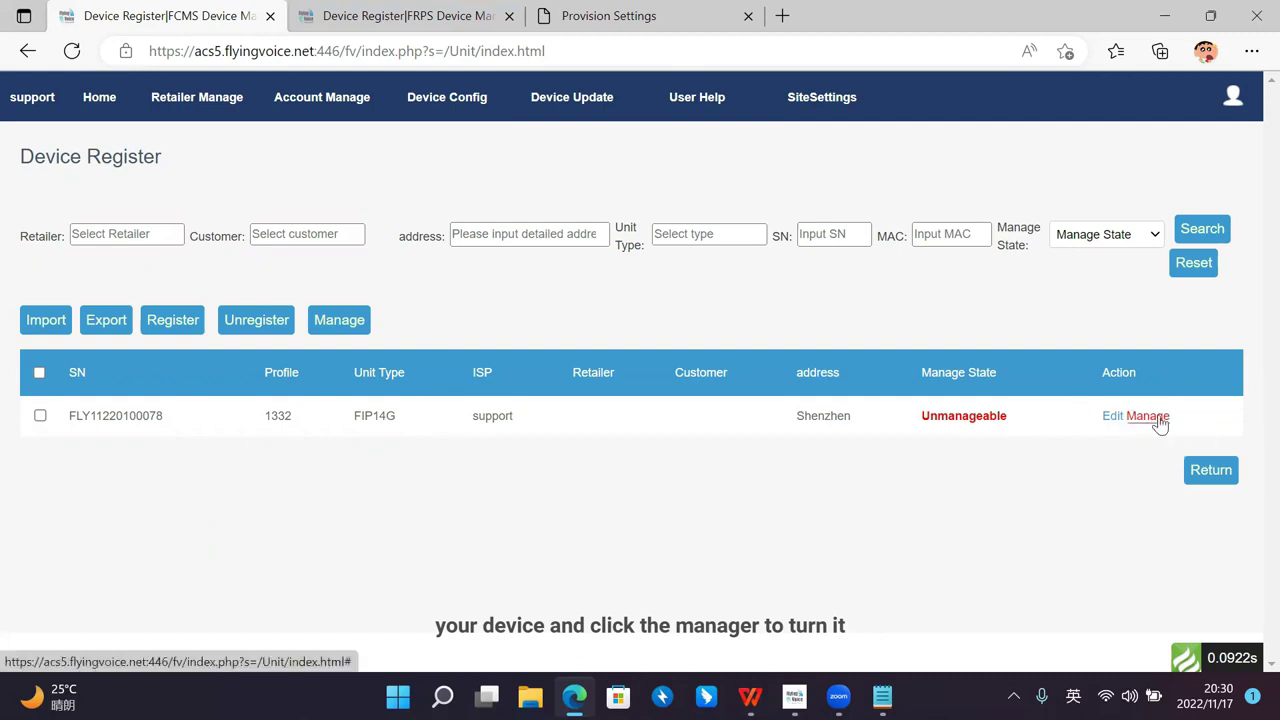
{"action": "left_click", "coordinate": [743, 159]}
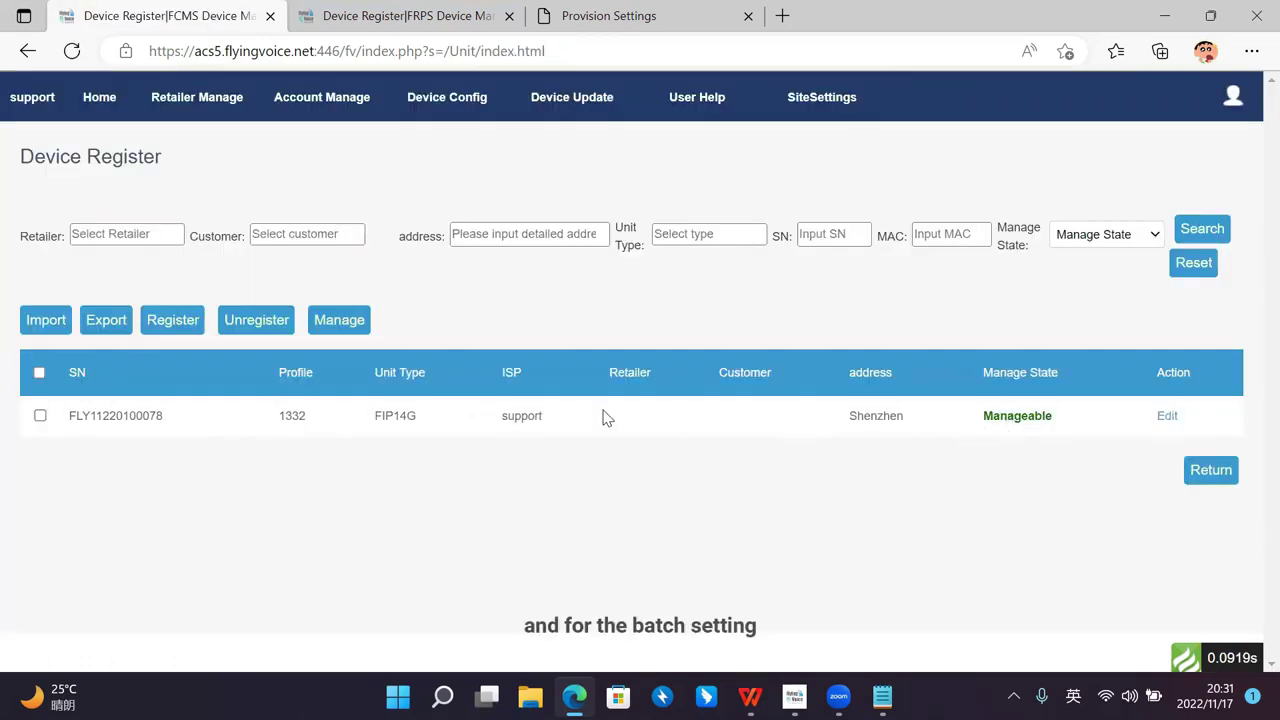
{"action": "mouse_move", "coordinate": [458, 113]}
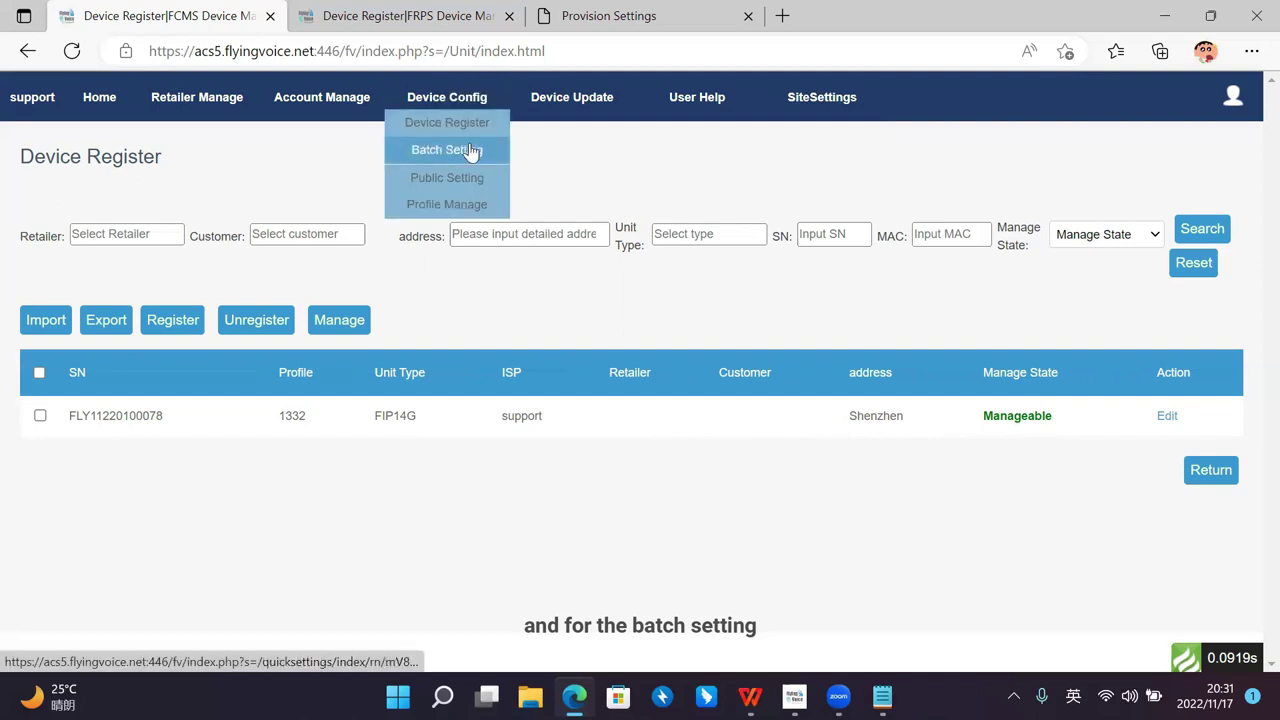
{"action": "left_click", "coordinate": [470, 150]}
{"action": "mouse_move", "coordinate": [463, 97]}
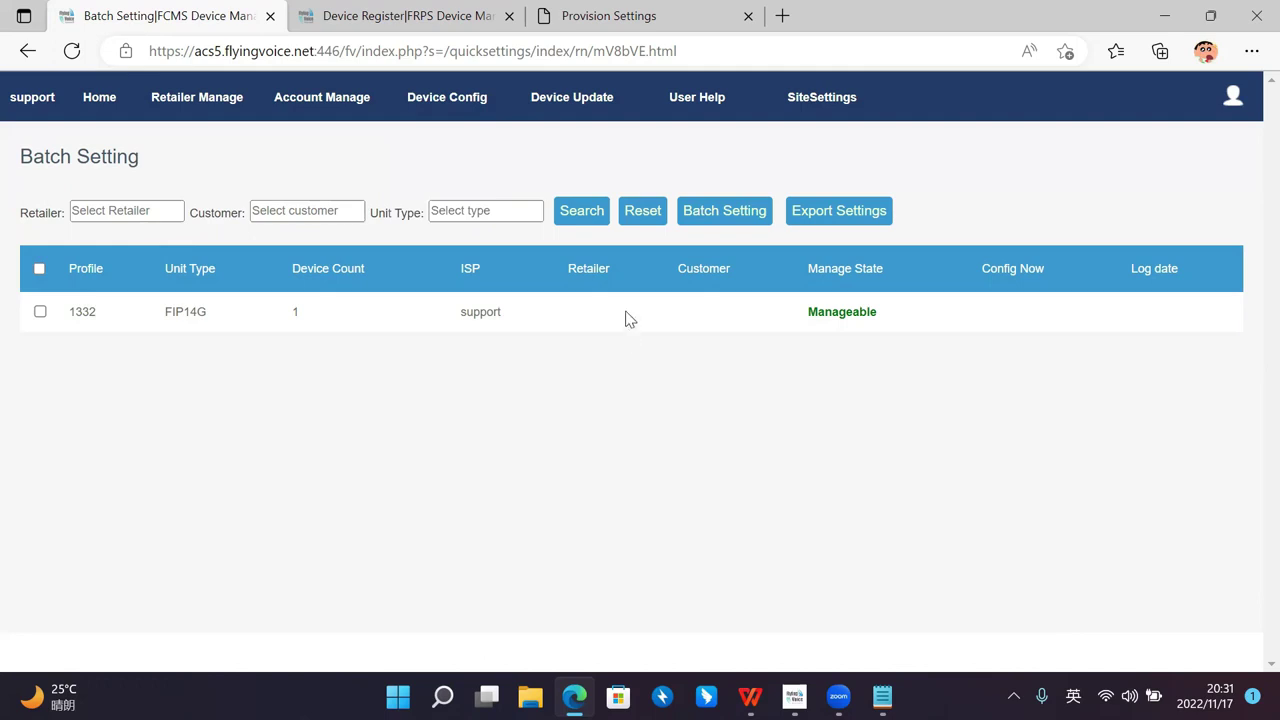
Step: Select profile 1332, preview its batch setting import window, then close it
{"action": "left_click", "coordinate": [40, 312]}
{"action": "left_click", "coordinate": [724, 211]}
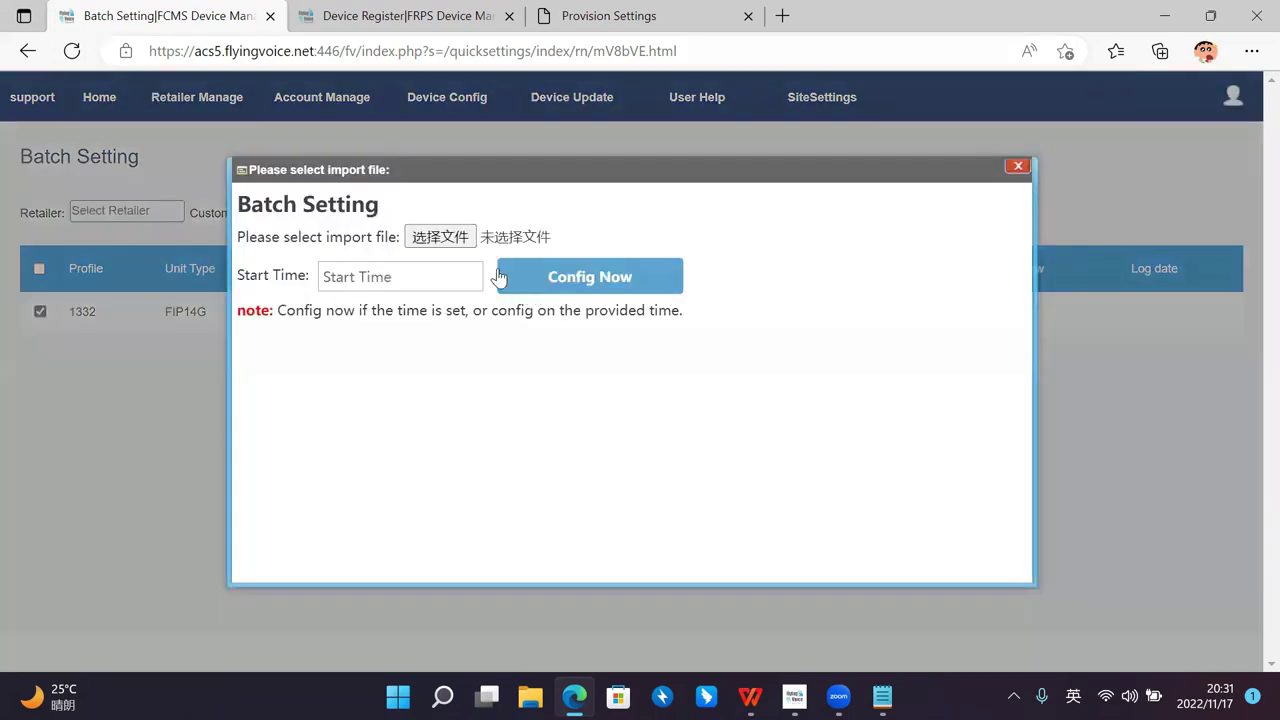
{"action": "left_click_drag", "start_coordinate": [546, 172], "coordinate": [523, 171]}
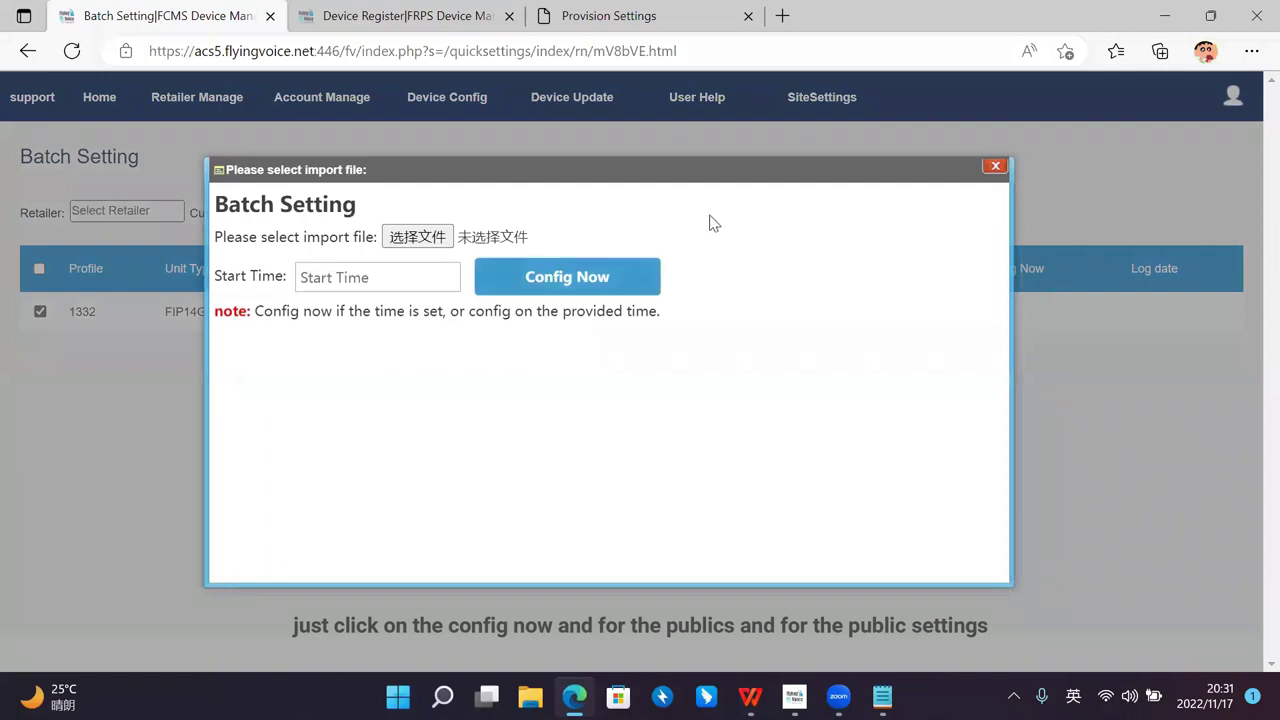
{"action": "left_click", "coordinate": [993, 168]}
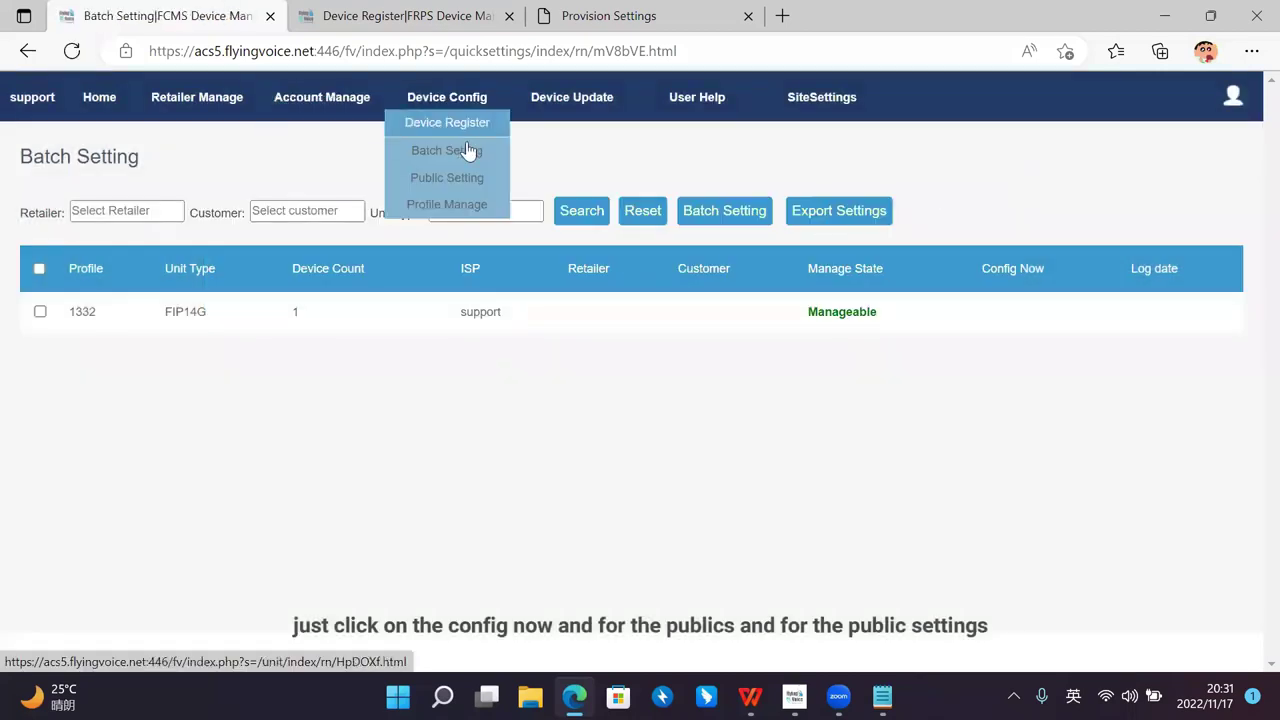
Step: Open profile 1332's public parameters and scroll through the TR069 SET and Sip 1 Registration fields
{"action": "left_click", "coordinate": [475, 177]}
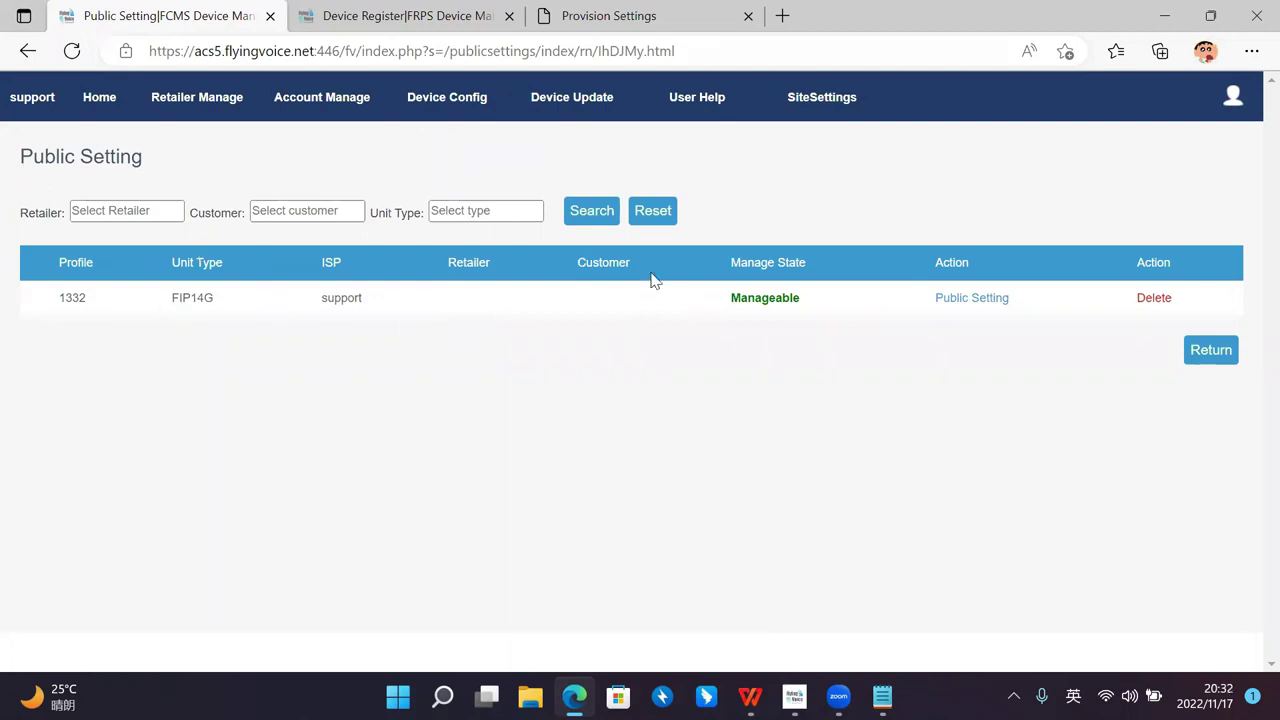
{"action": "left_click", "coordinate": [975, 298]}
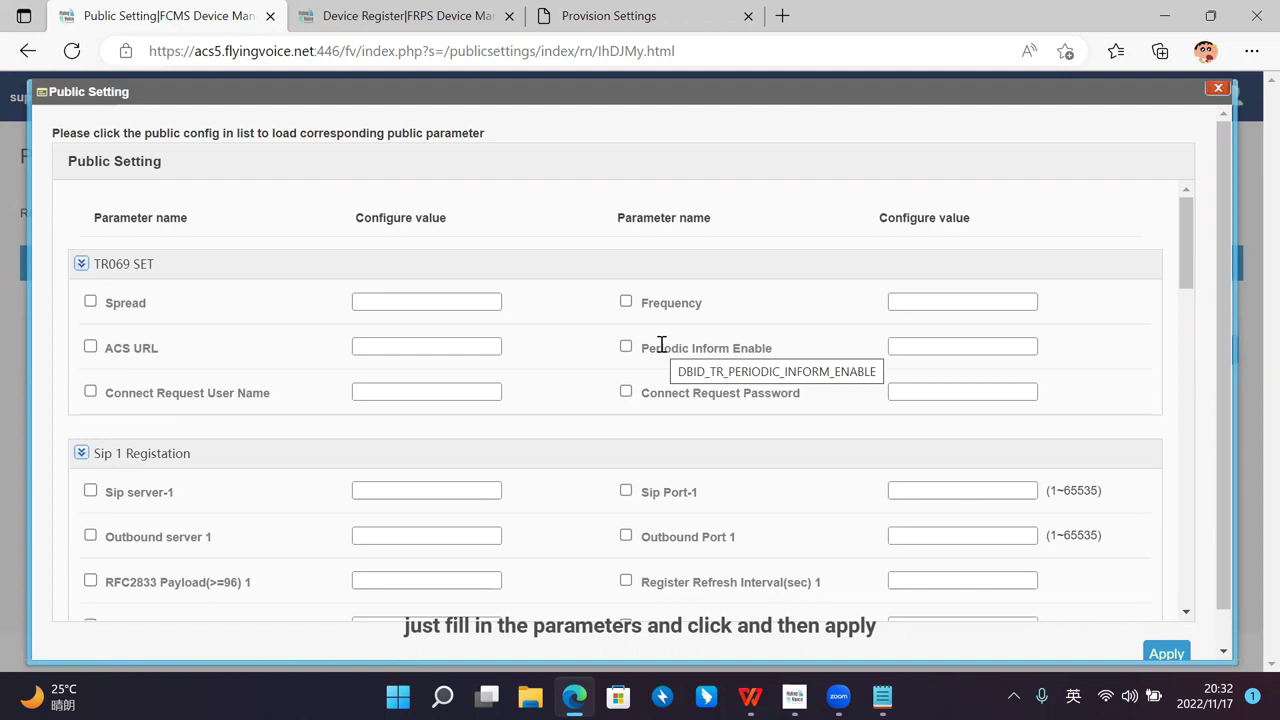
{"action": "scroll", "coordinate": [590, 390], "scroll_direction": "down", "scroll_amount": 3}
{"action": "scroll", "coordinate": [1099, 570], "scroll_direction": "down", "scroll_amount": 1}
{"action": "scroll", "coordinate": [449, 414], "scroll_direction": "up", "scroll_amount": 3}
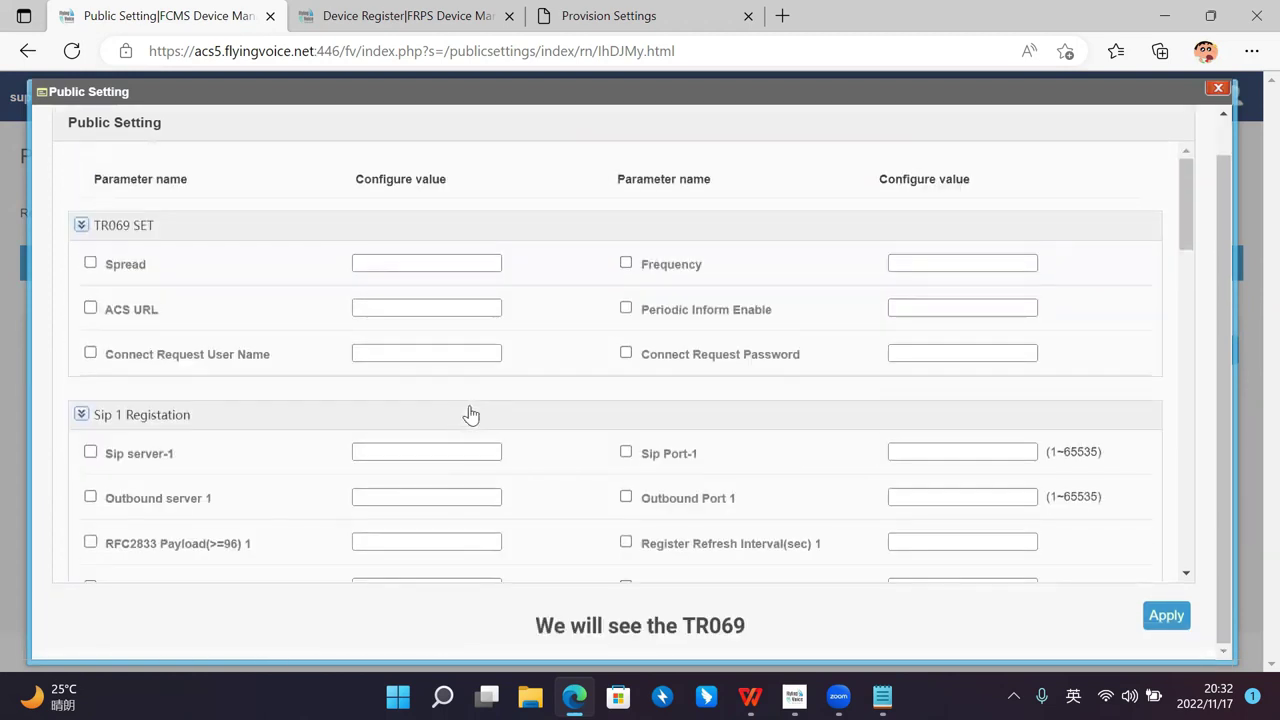
{"action": "scroll", "coordinate": [471, 414], "scroll_direction": "up", "scroll_amount": 1}
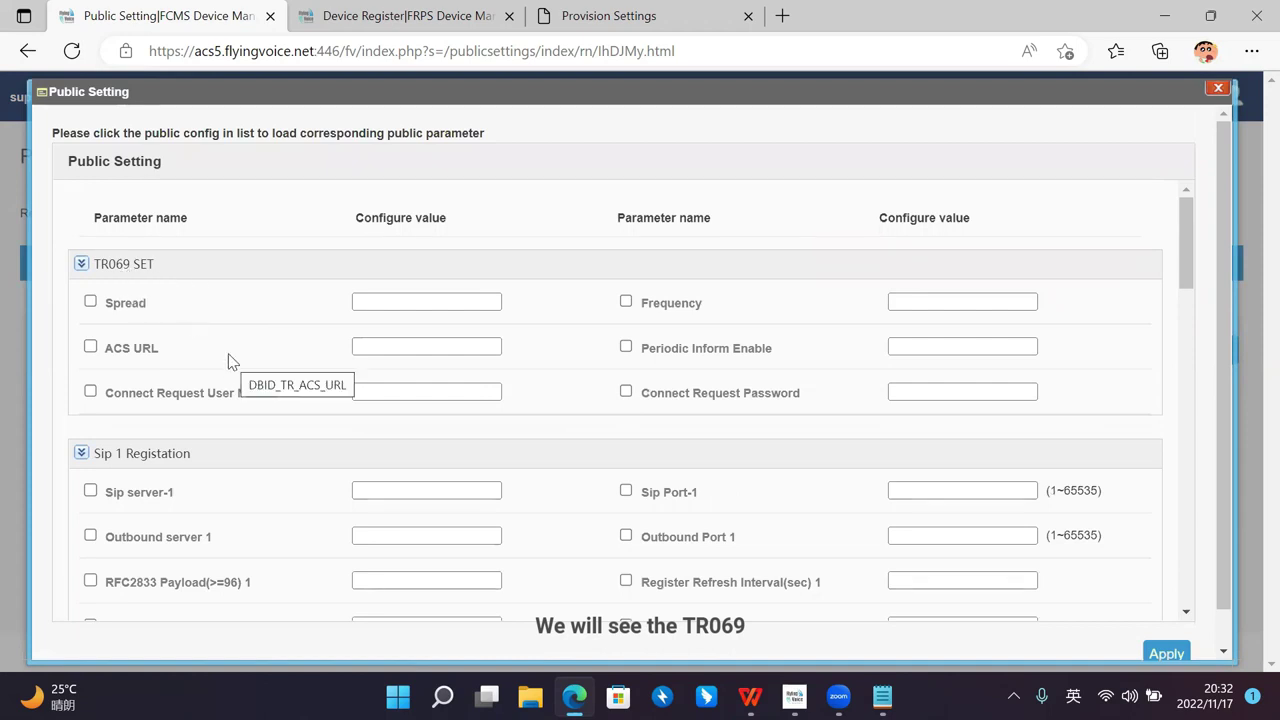
{"action": "scroll", "coordinate": [240, 360], "scroll_direction": "down", "scroll_amount": 1}
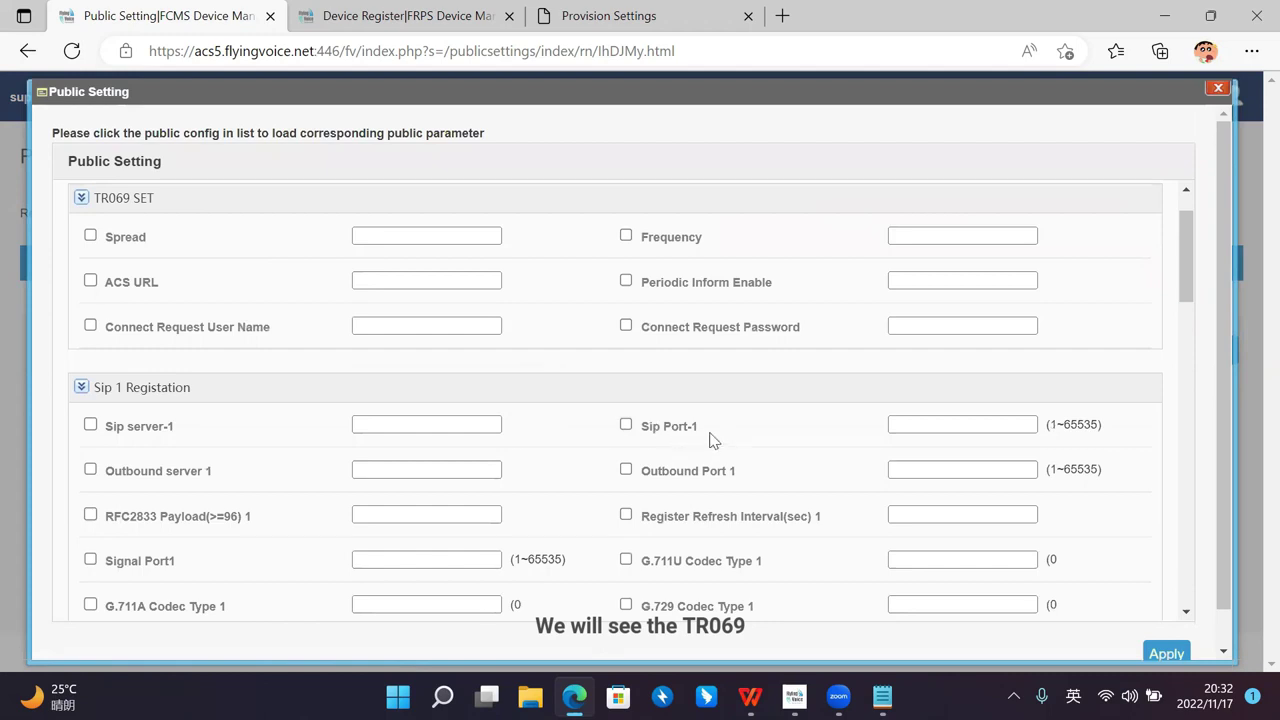
{"action": "scroll", "coordinate": [714, 437], "scroll_direction": "up", "scroll_amount": 1}
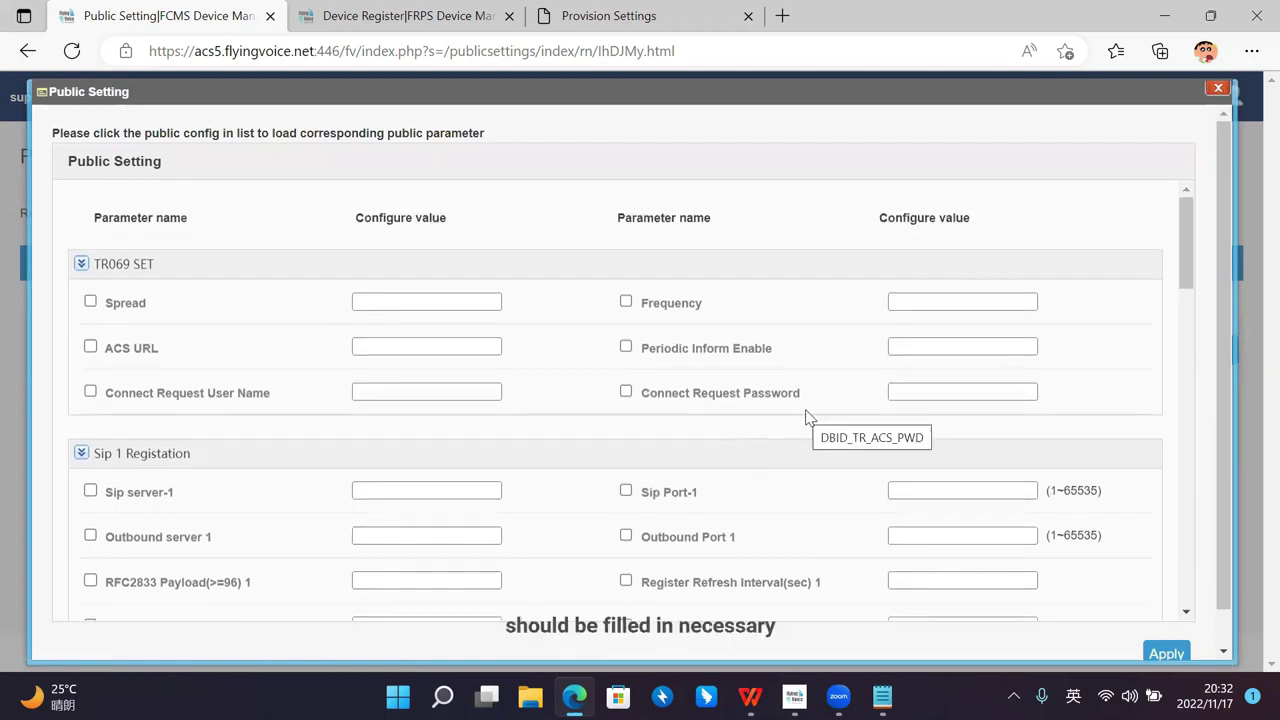
{"action": "scroll", "coordinate": [1109, 571], "scroll_direction": "down", "scroll_amount": 2}
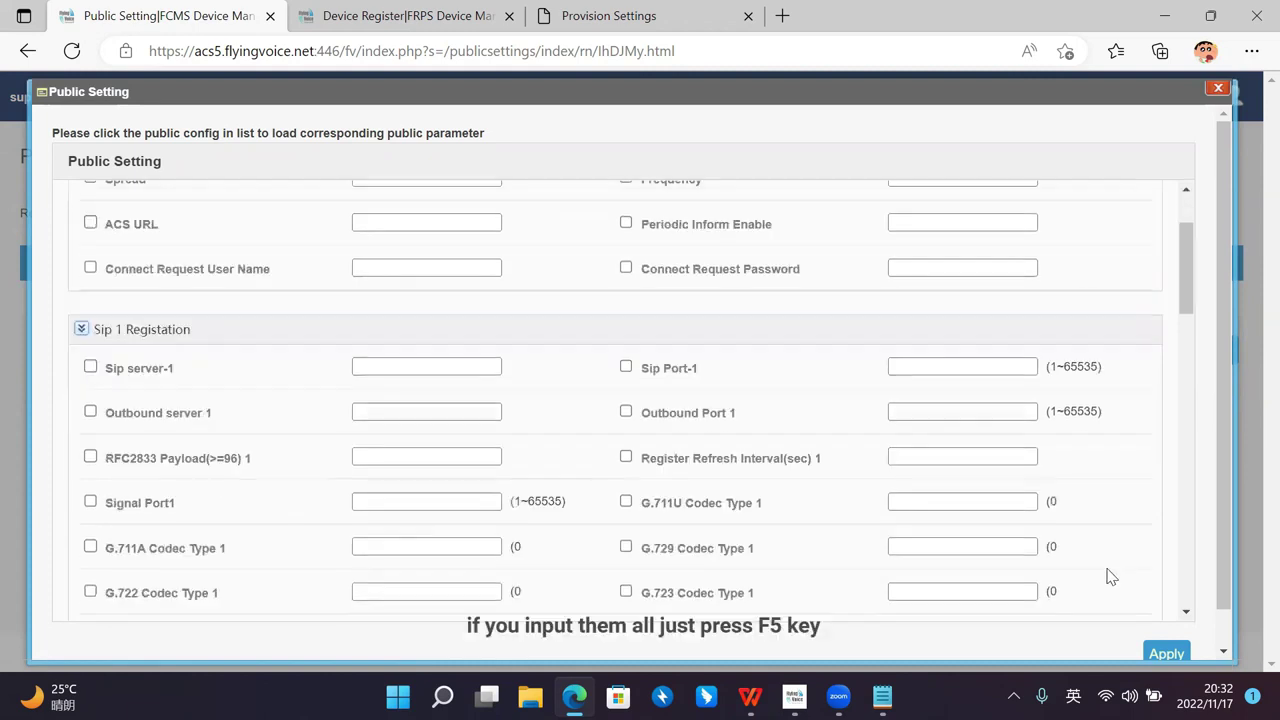
{"action": "scroll", "coordinate": [1082, 396], "scroll_direction": "up", "scroll_amount": 2}
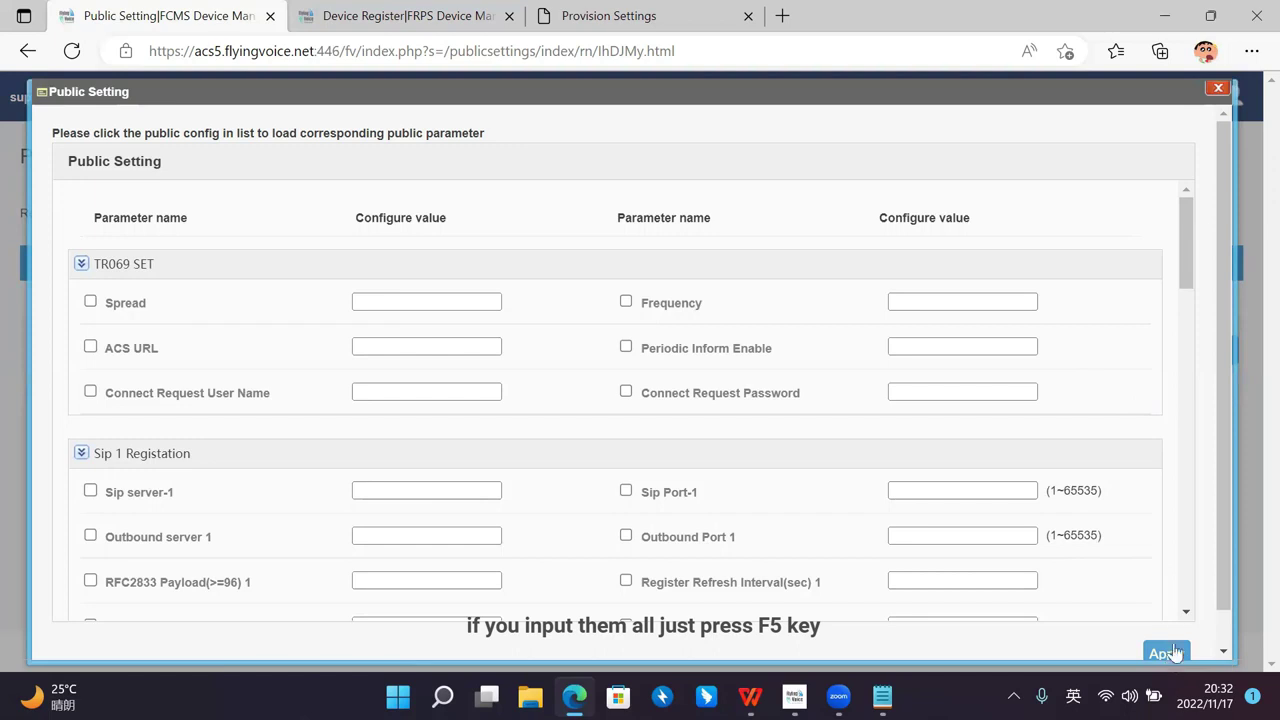
{"action": "scroll", "coordinate": [1176, 620], "scroll_direction": "down", "scroll_amount": 2}
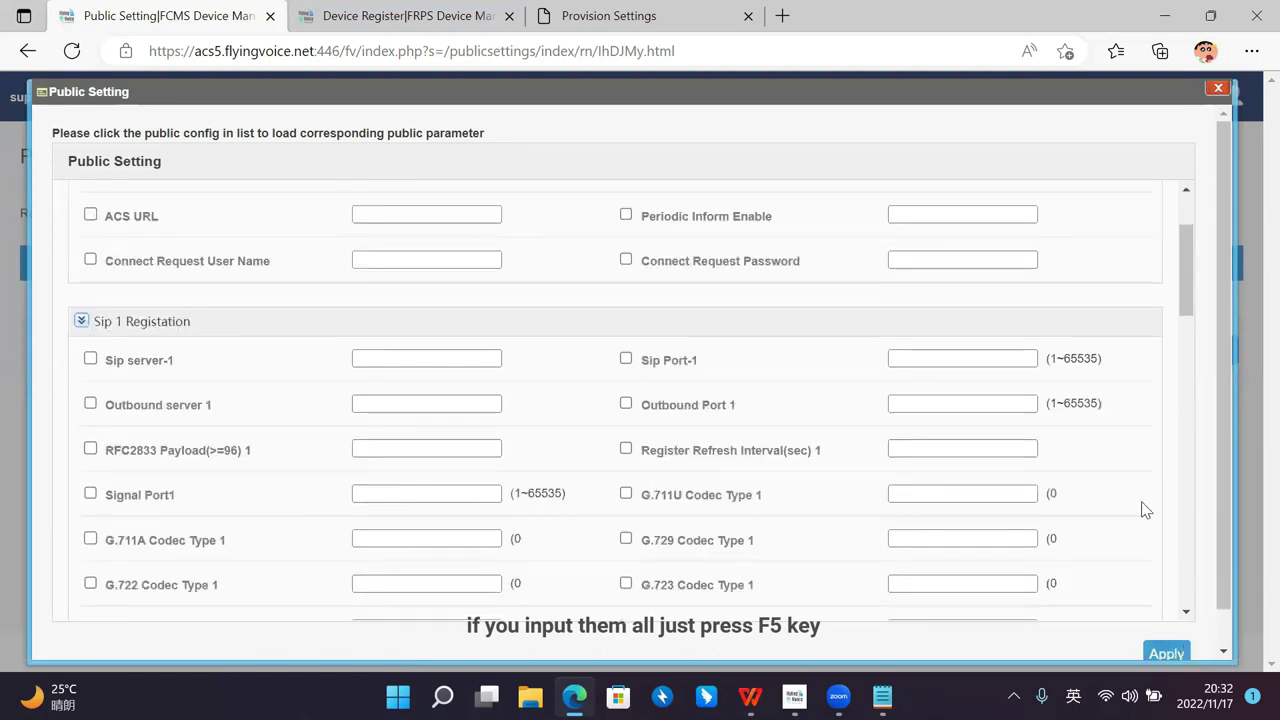
{"action": "scroll", "coordinate": [1135, 495], "scroll_direction": "down", "scroll_amount": 1}
{"action": "scroll", "coordinate": [1133, 490], "scroll_direction": "up", "scroll_amount": 3}
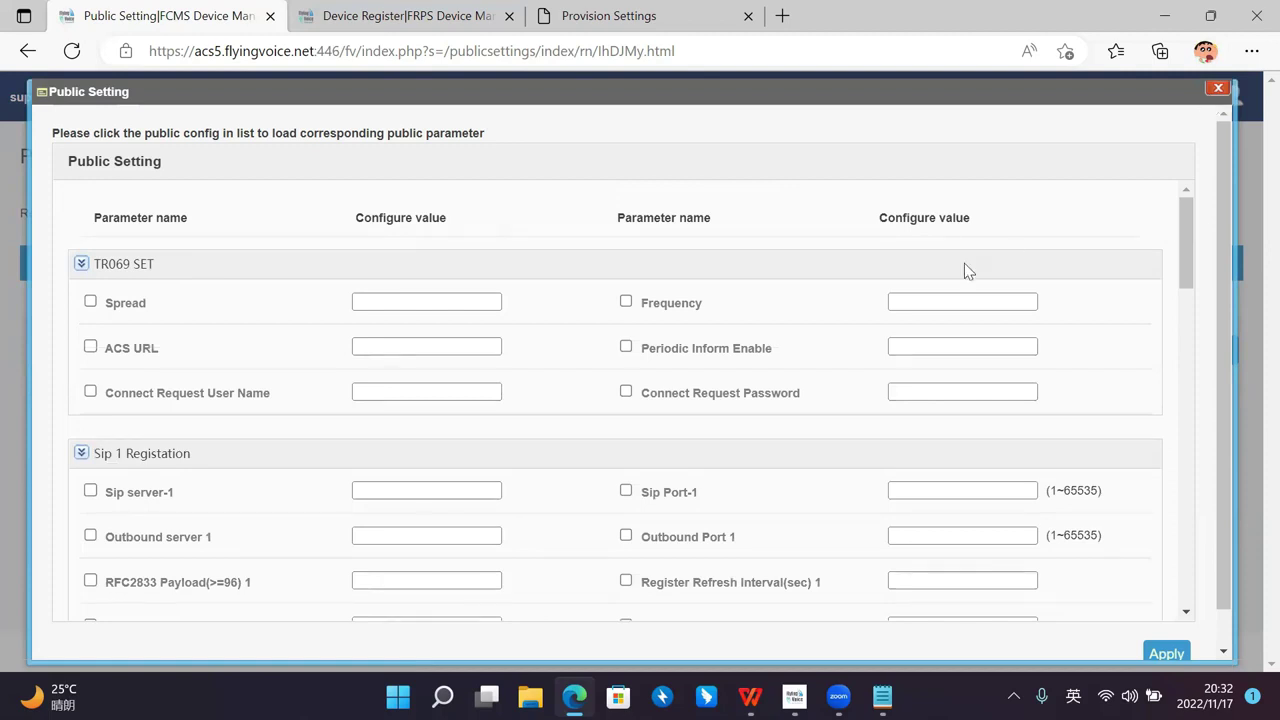
Step: Close the parameters, list support's profiles showing Profile1332, then go to Firmware Manage
{"action": "left_click", "coordinate": [443, 203]}
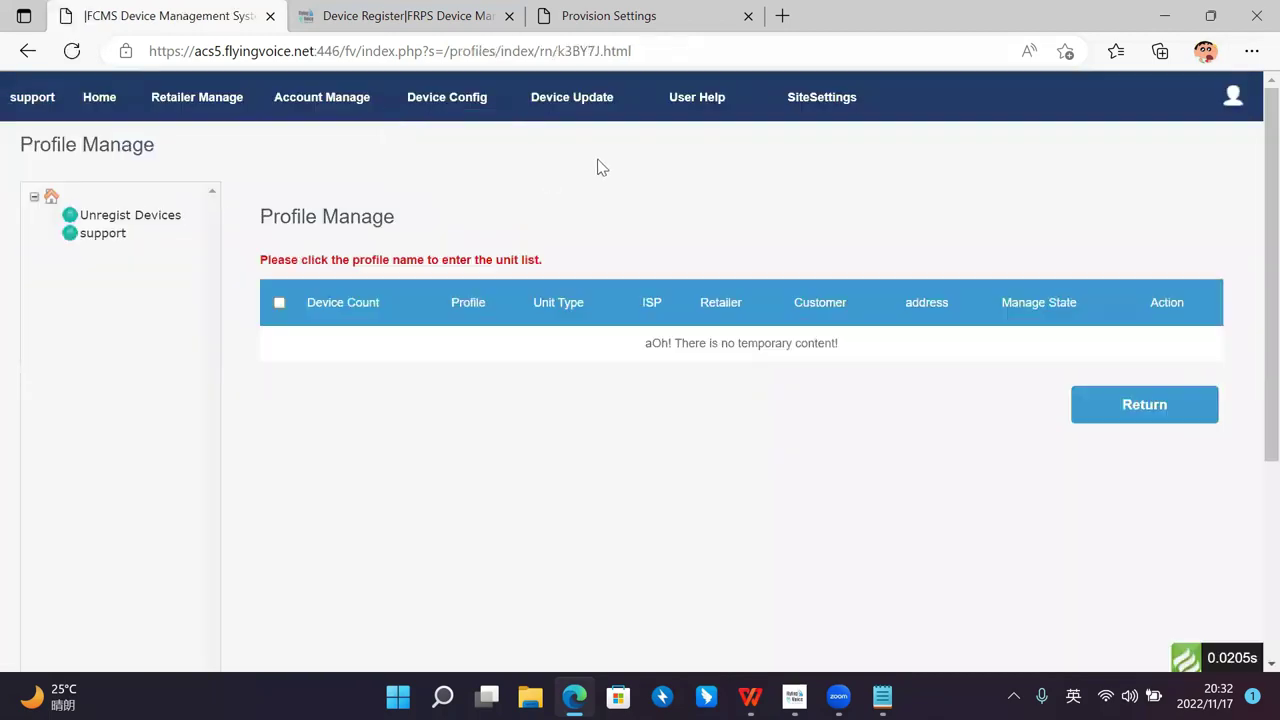
{"action": "left_click", "coordinate": [103, 233]}
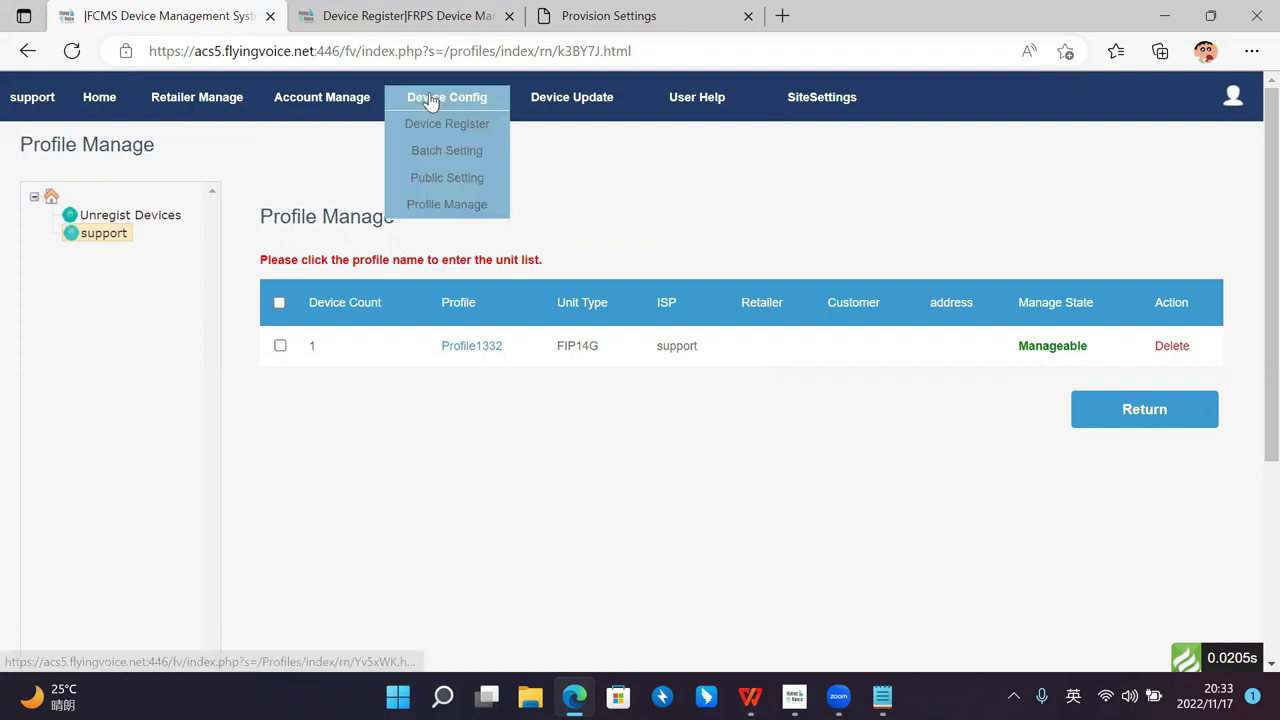
{"action": "mouse_move", "coordinate": [570, 100]}
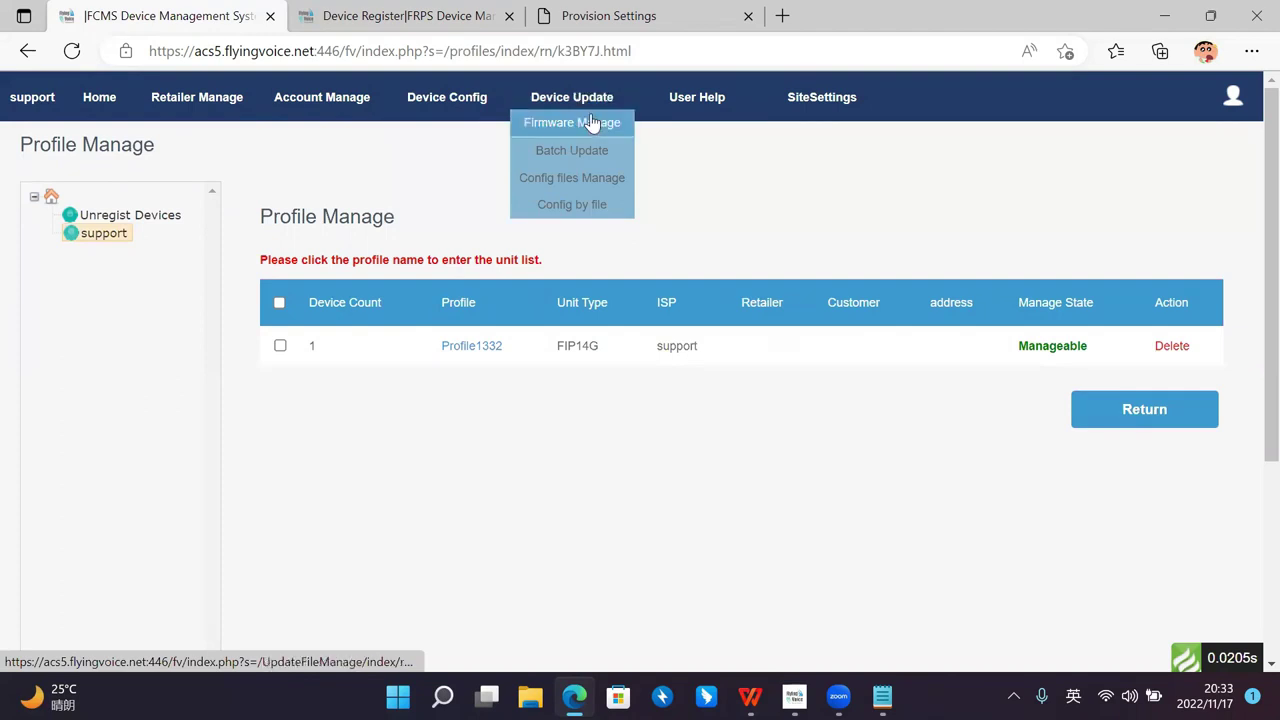
{"action": "left_click", "coordinate": [591, 123]}
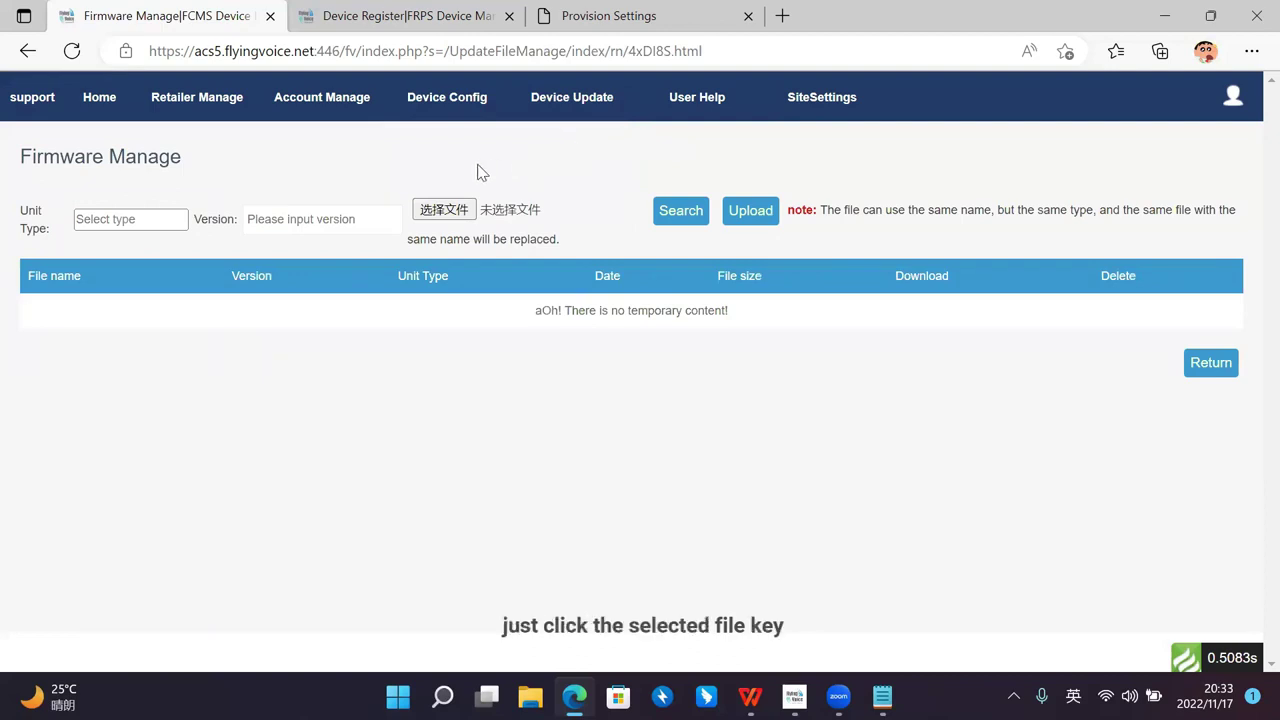
Step: Dismiss the firmware file picker twice without uploading, then go to the Batch Update page
{"action": "left_click", "coordinate": [452, 208]}
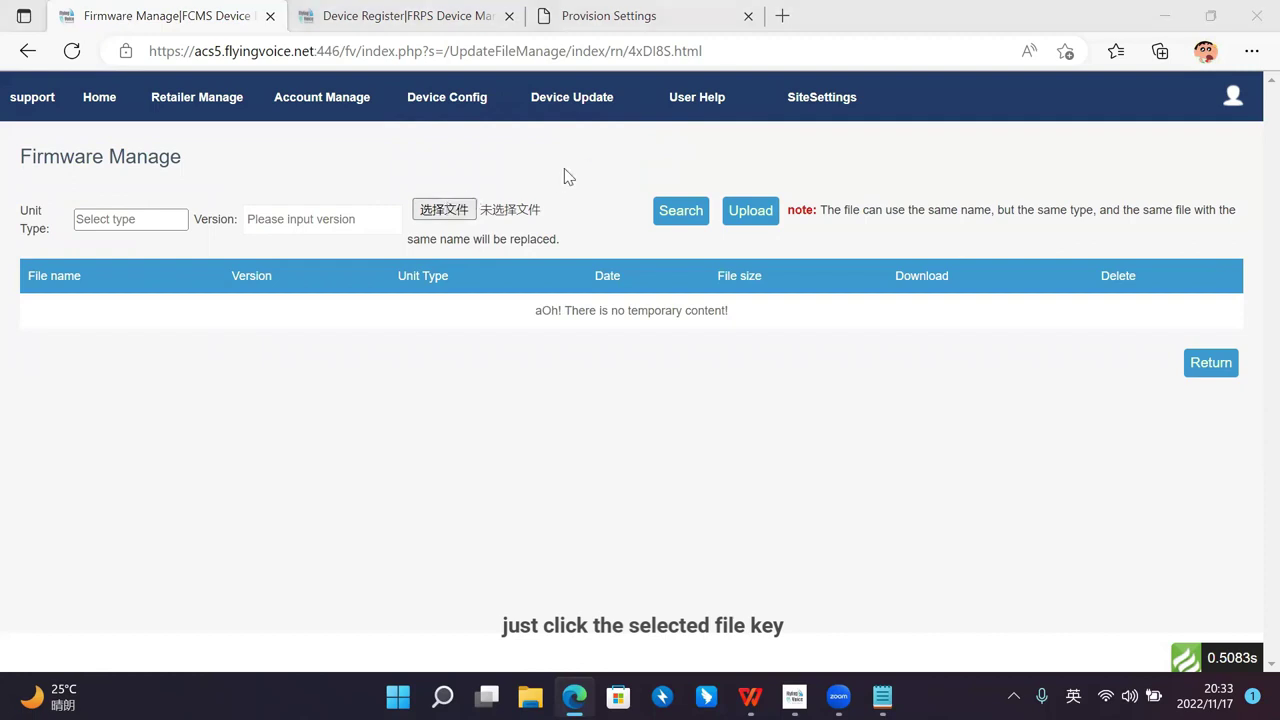
{"action": "left_click_drag", "start_coordinate": [616, 50], "coordinate": [618, 88]}
{"action": "key", "text": "Escape"}
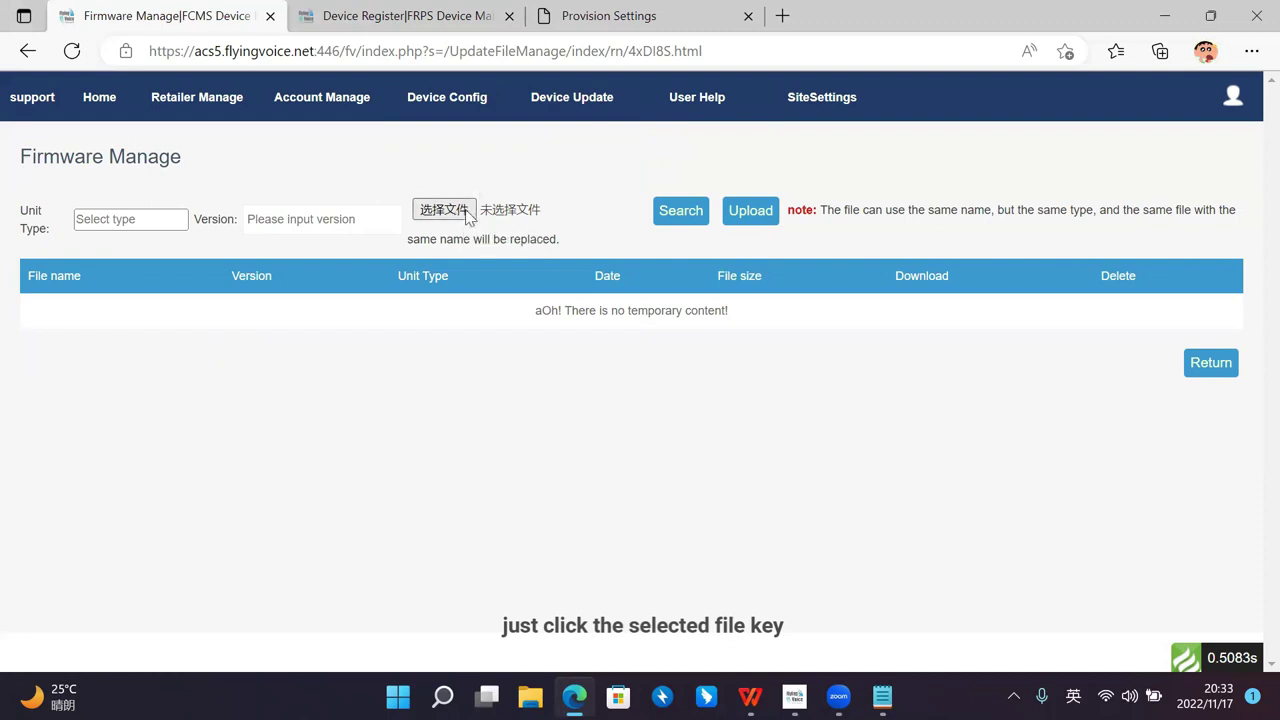
{"action": "left_click", "coordinate": [486, 203]}
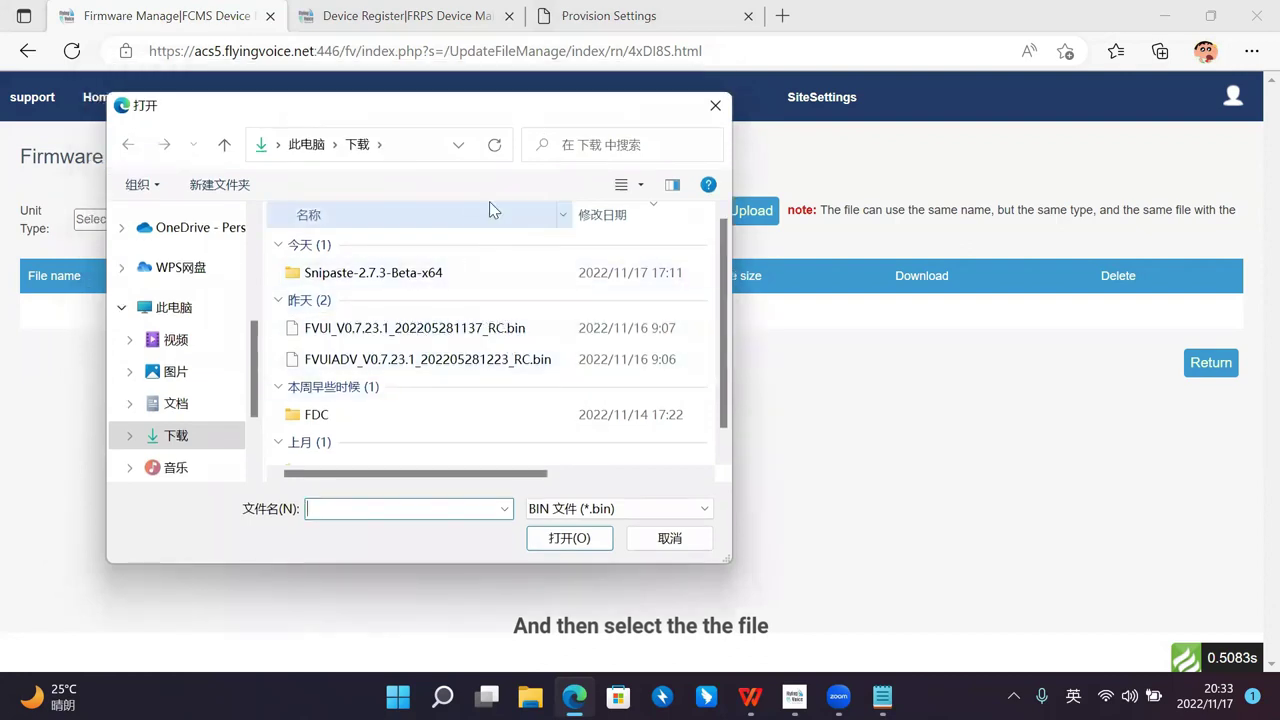
{"action": "left_click", "coordinate": [718, 106]}
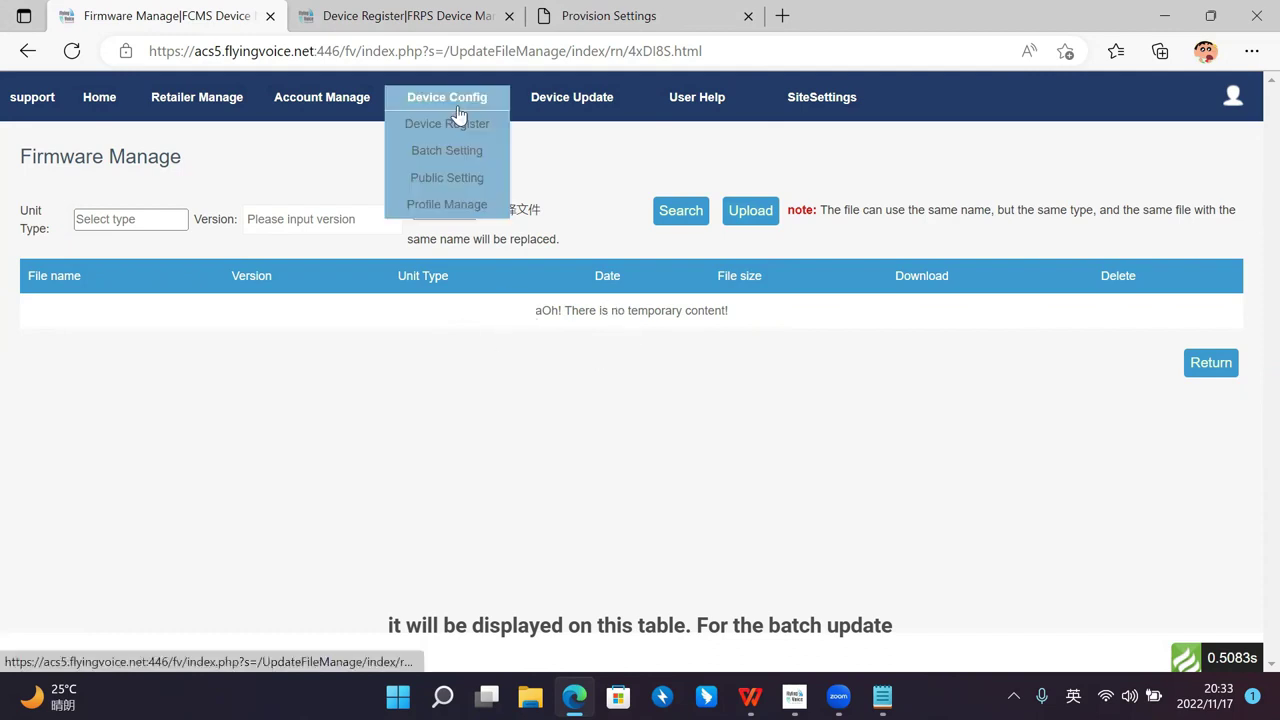
{"action": "left_click", "coordinate": [616, 150]}
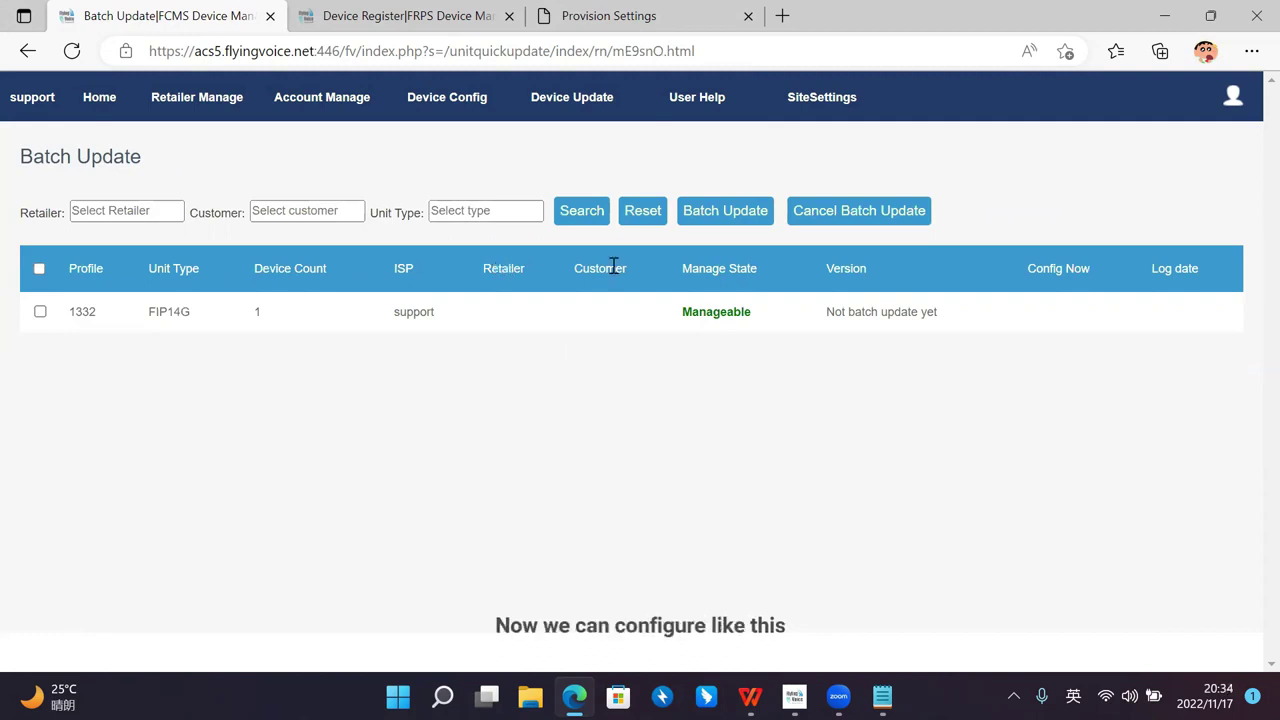
Step: Check that profile 1332's batch update offers no firmware, then go to Config files Manage
{"action": "left_click", "coordinate": [40, 313]}
{"action": "left_click", "coordinate": [751, 227]}
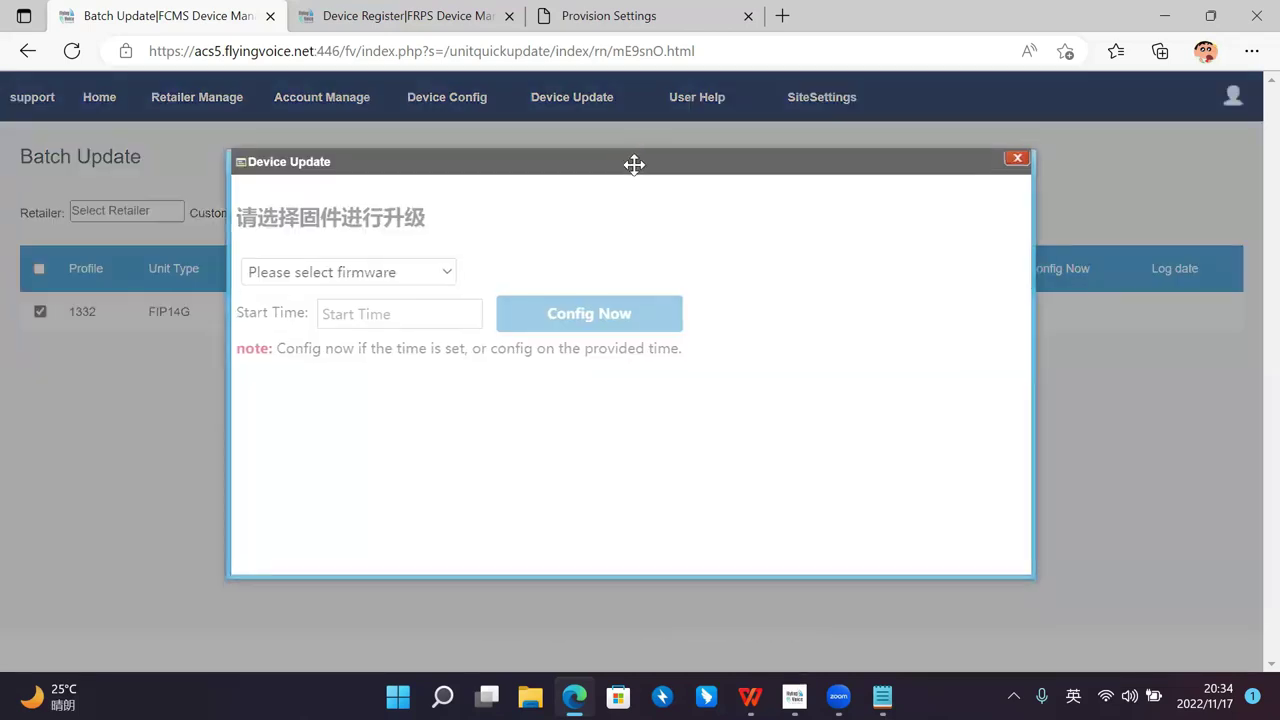
{"action": "left_click", "coordinate": [451, 273]}
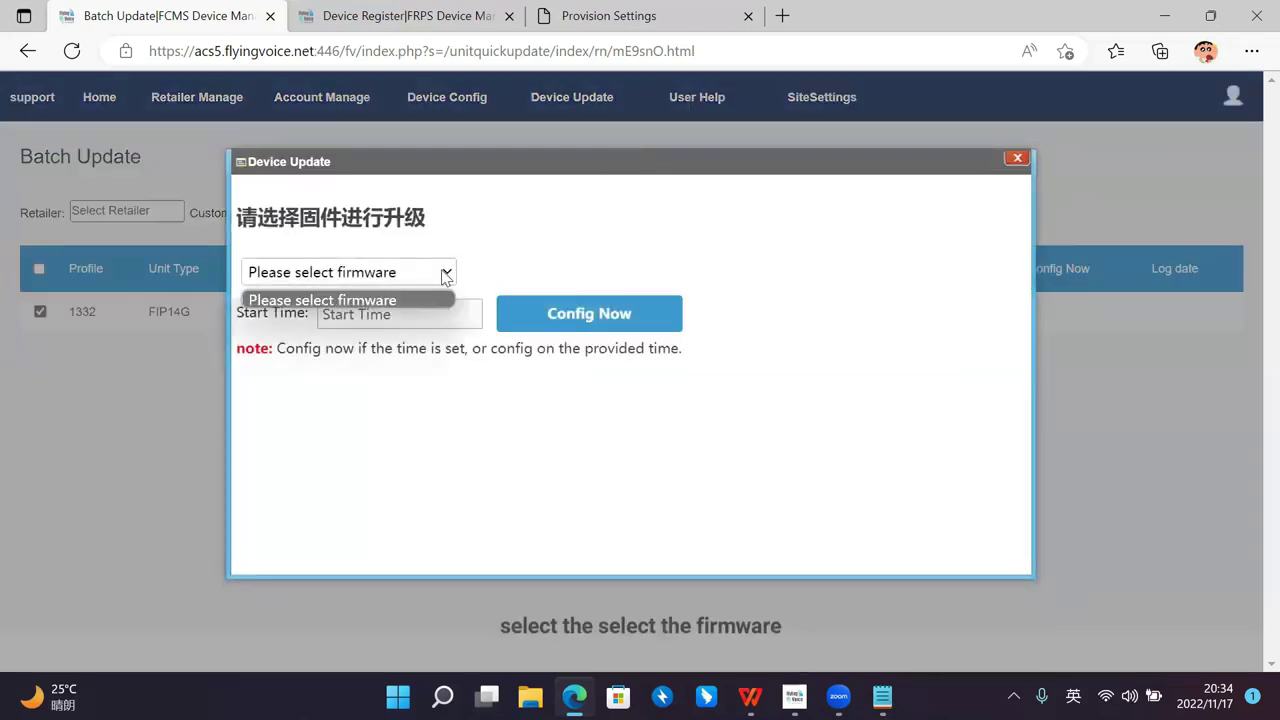
{"action": "left_click", "coordinate": [443, 240]}
{"action": "left_click", "coordinate": [445, 275]}
{"action": "left_click", "coordinate": [443, 278]}
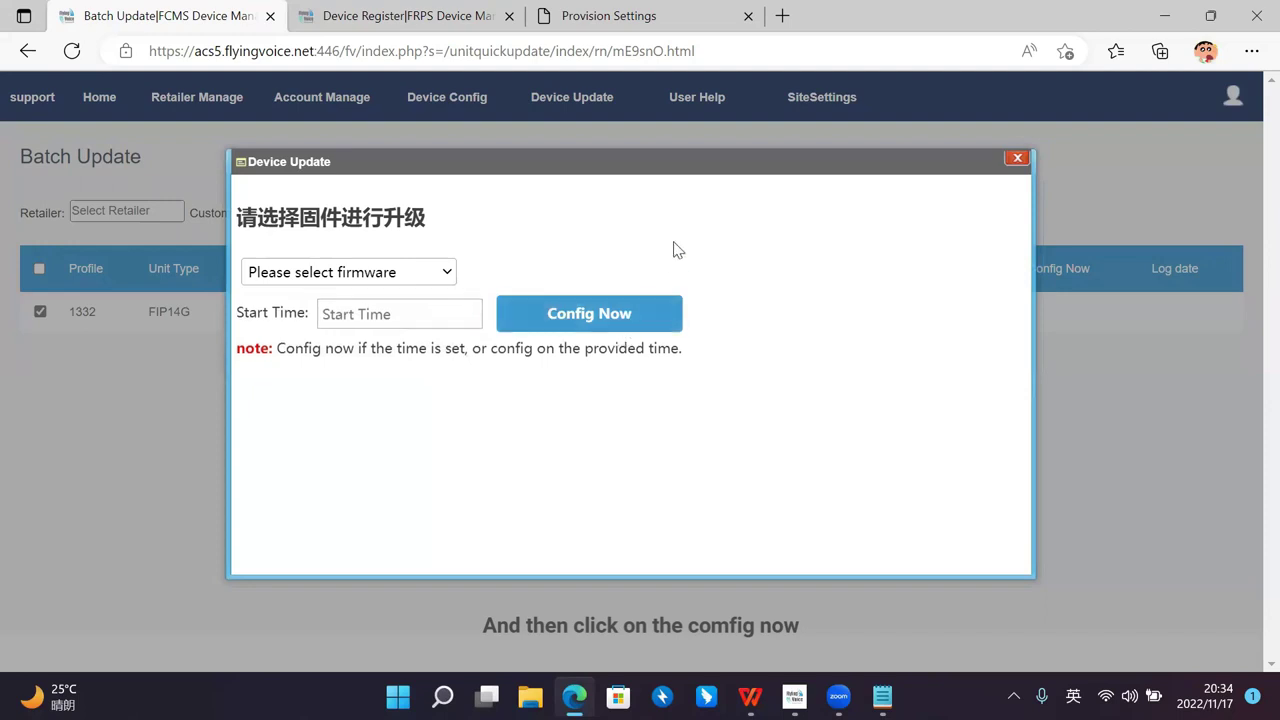
{"action": "left_click", "coordinate": [1016, 162]}
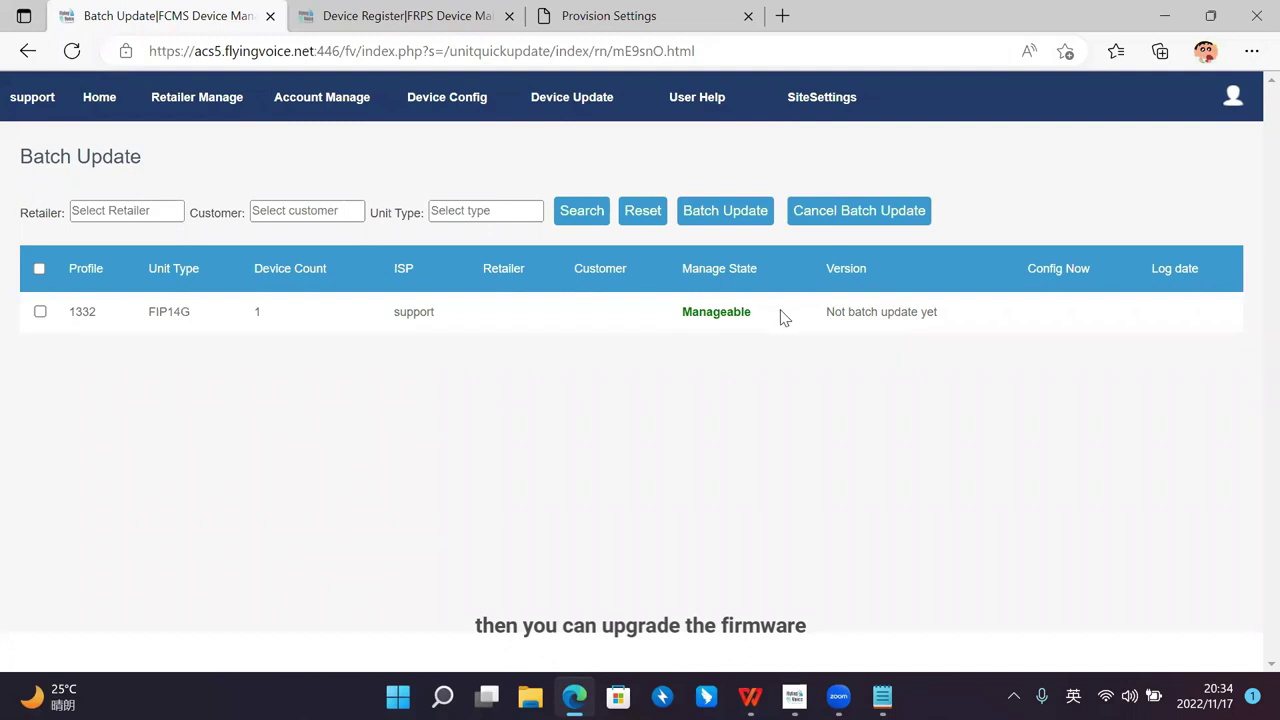
{"action": "mouse_move", "coordinate": [600, 100]}
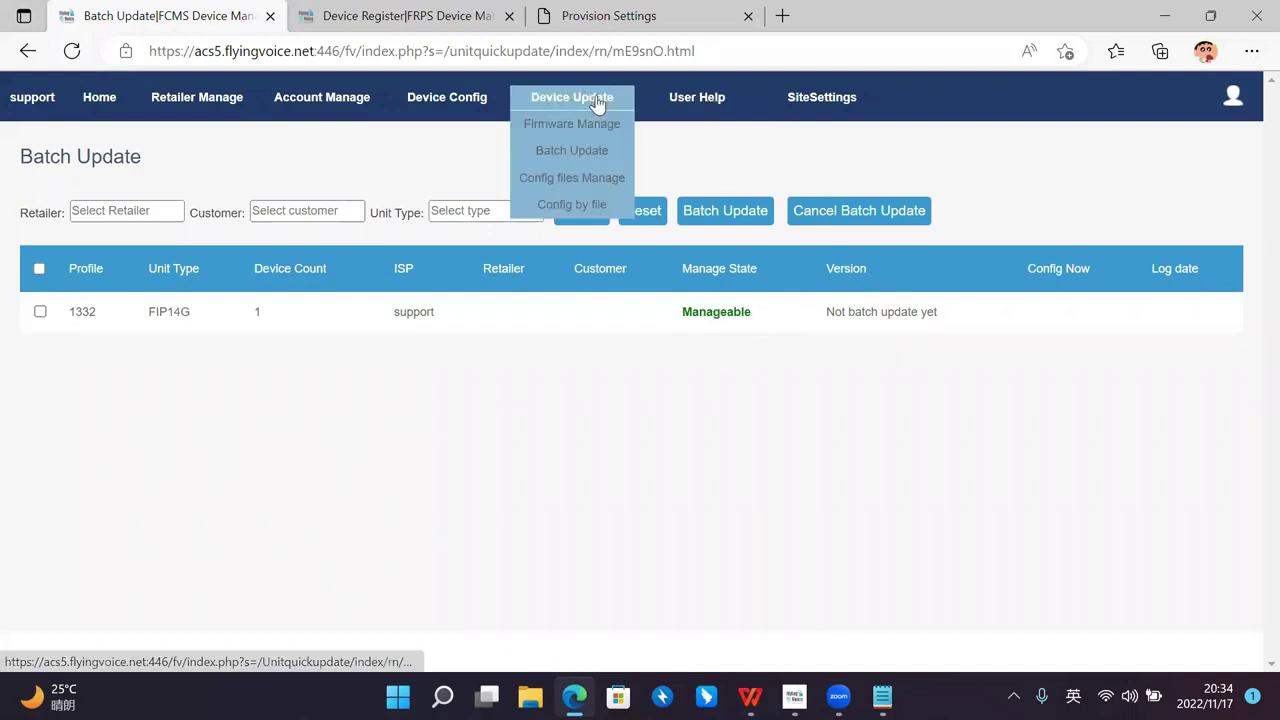
{"action": "left_click", "coordinate": [595, 178]}
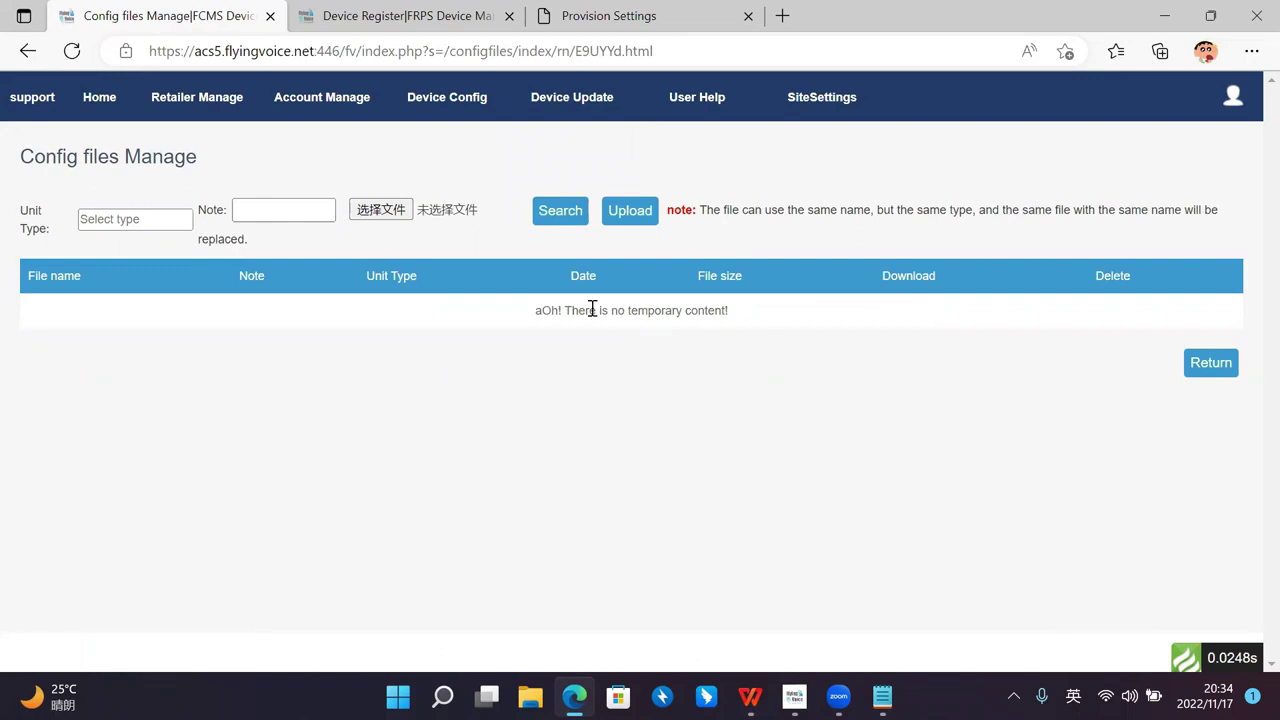
Step: Preview Config by file for profile 1332 without applying anything, then open the English User Help
{"action": "mouse_move", "coordinate": [571, 104]}
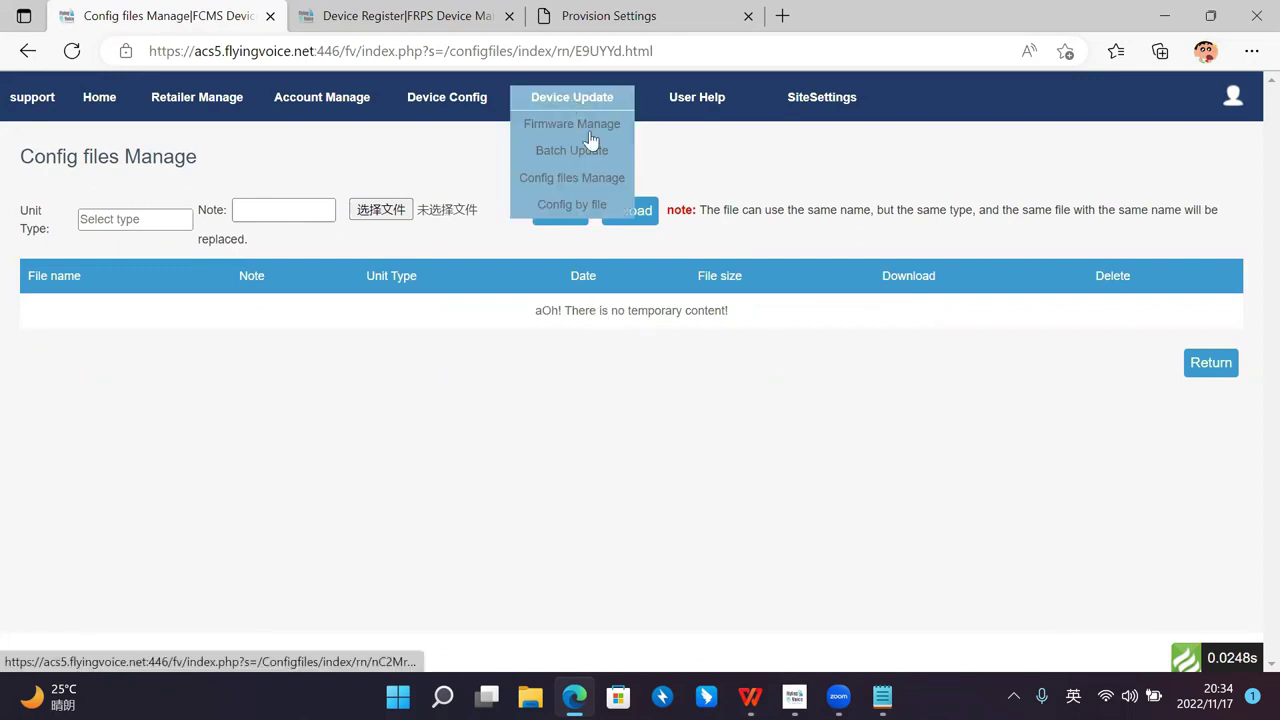
{"action": "left_click", "coordinate": [580, 204]}
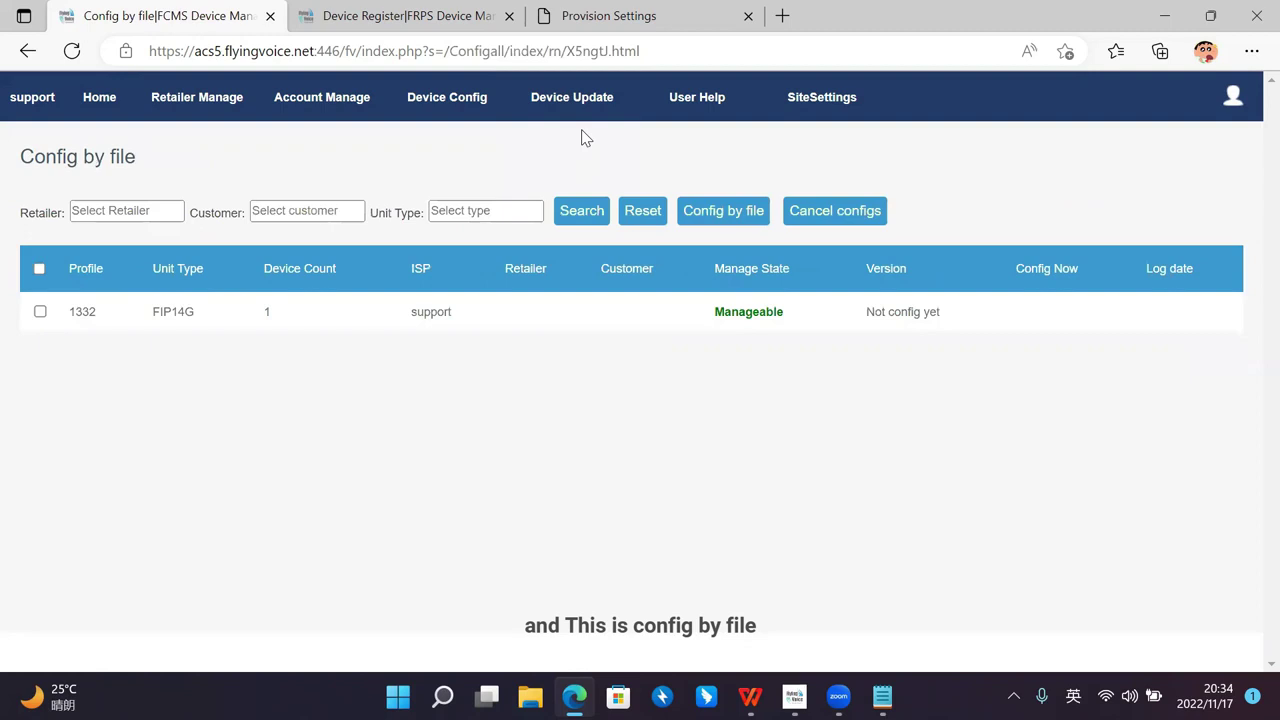
{"action": "left_click", "coordinate": [40, 311]}
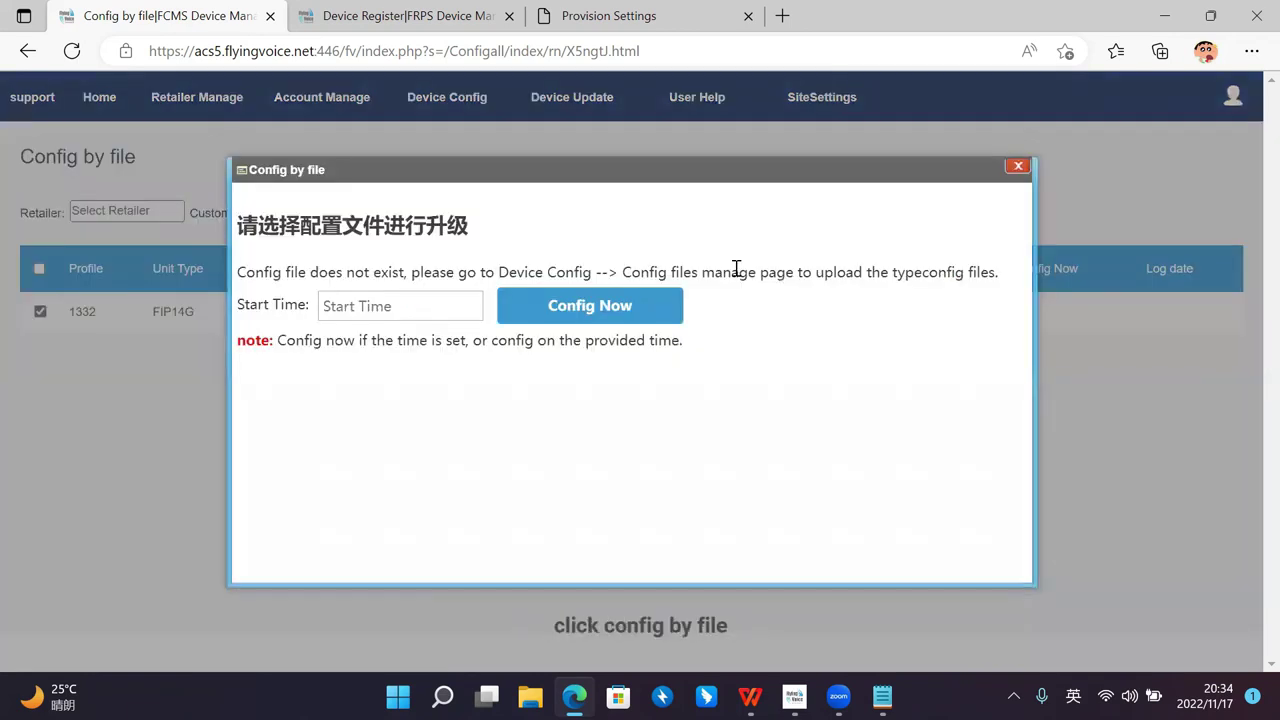
{"action": "left_click", "coordinate": [449, 300]}
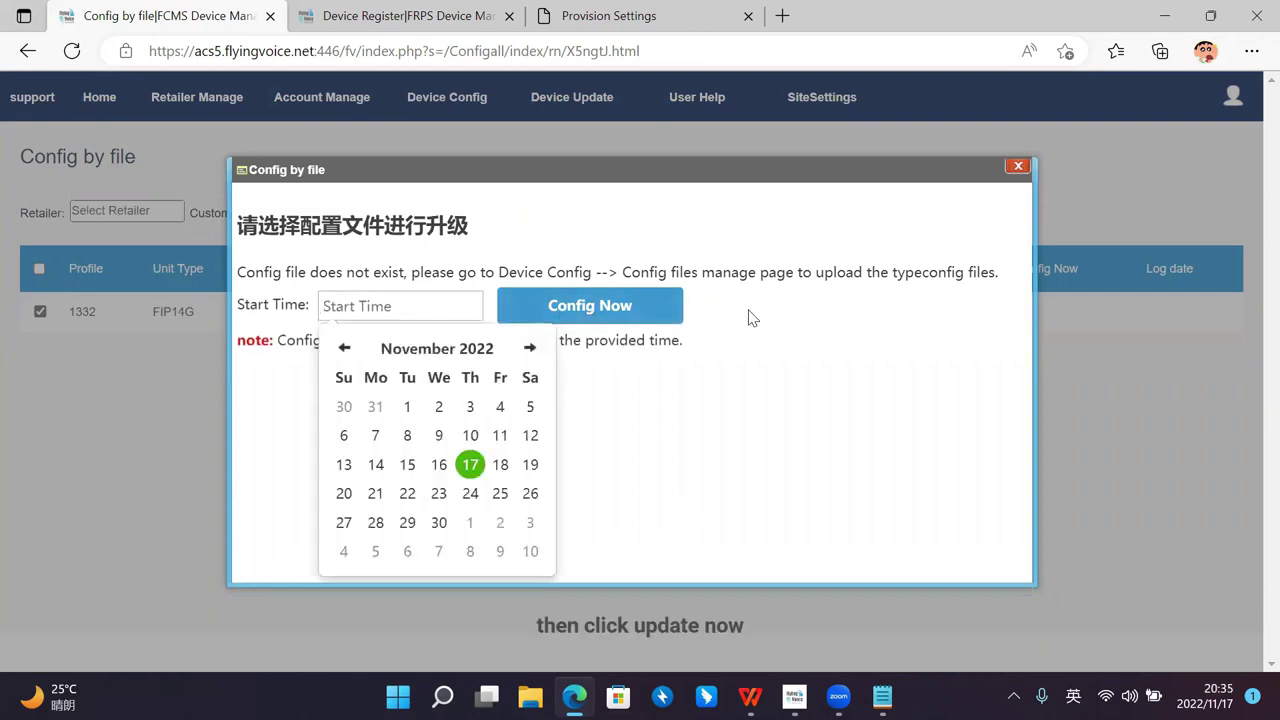
{"action": "left_click", "coordinate": [666, 317]}
{"action": "left_click", "coordinate": [1018, 167]}
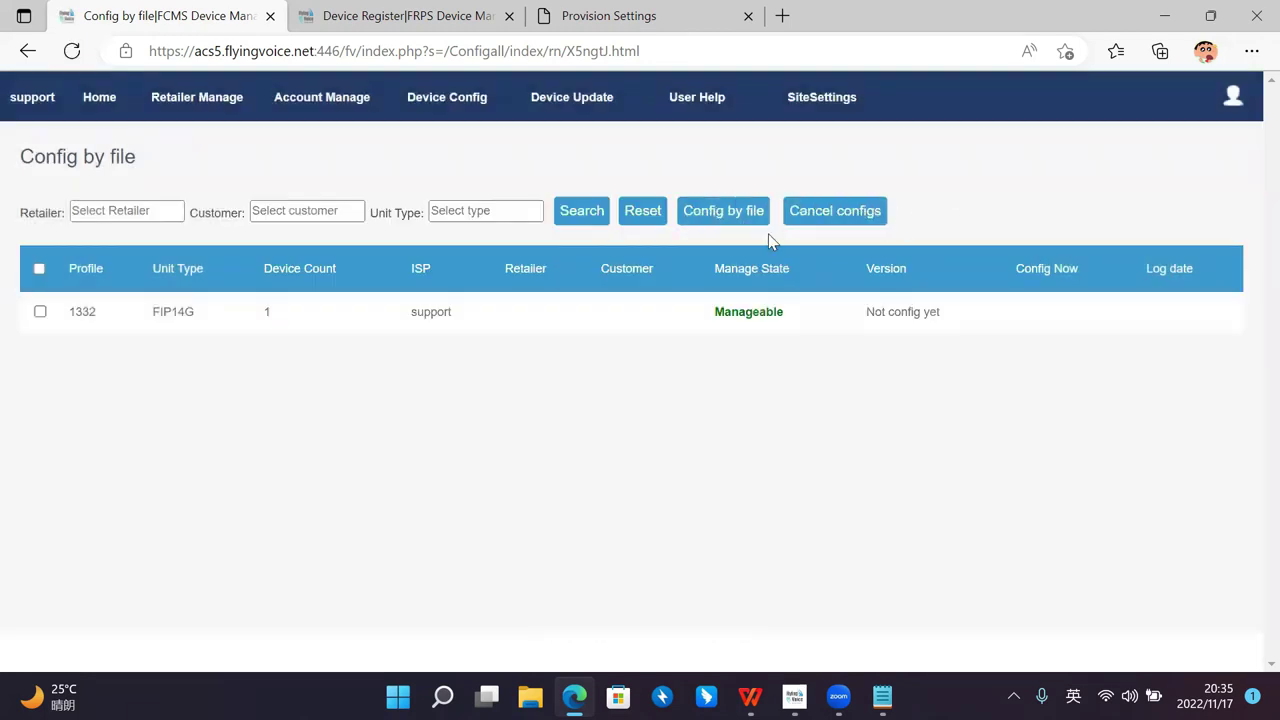
{"action": "mouse_move", "coordinate": [606, 112]}
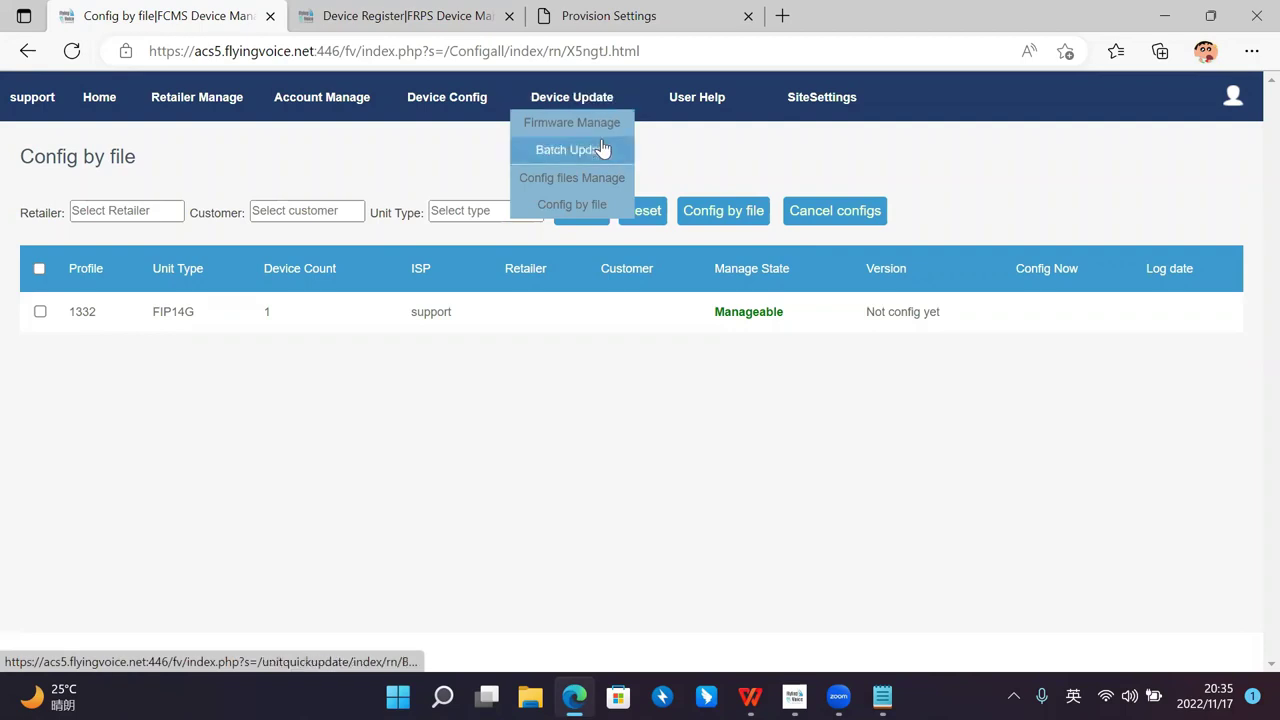
{"action": "left_click", "coordinate": [687, 107]}
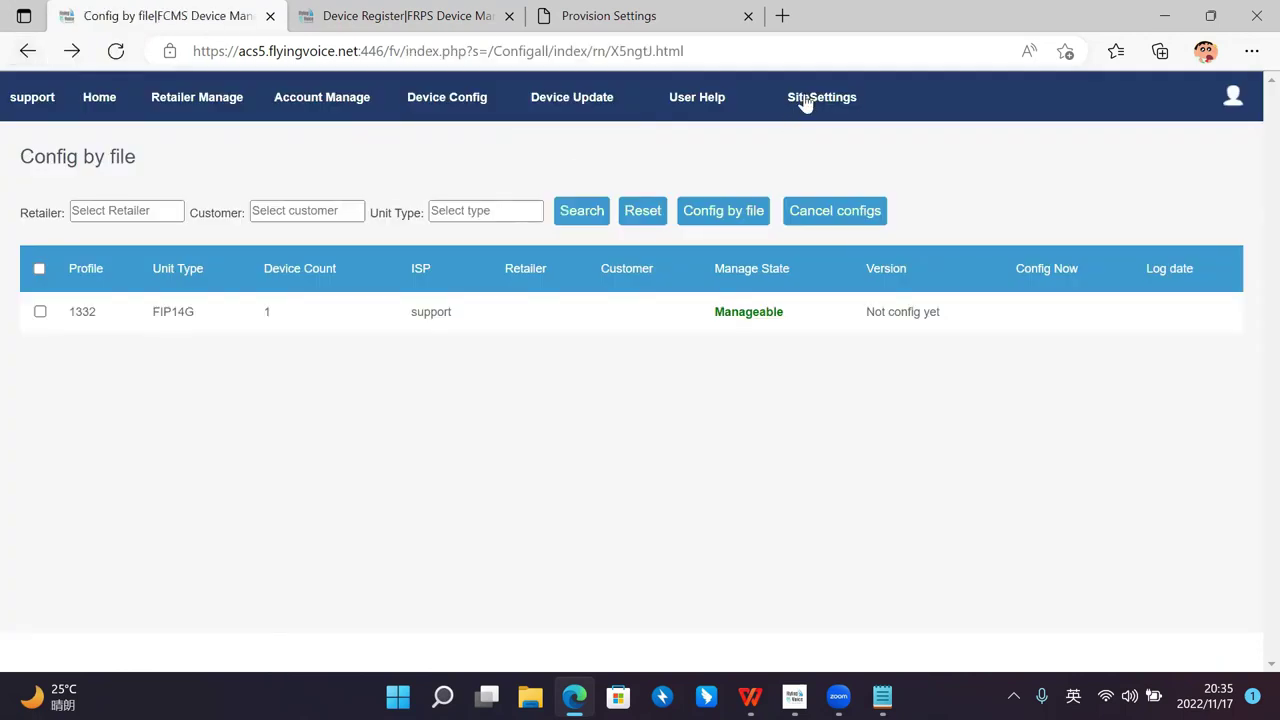
Step: Open SiteSettings and browse the colour theme list without changing it
{"action": "left_click", "coordinate": [803, 97]}
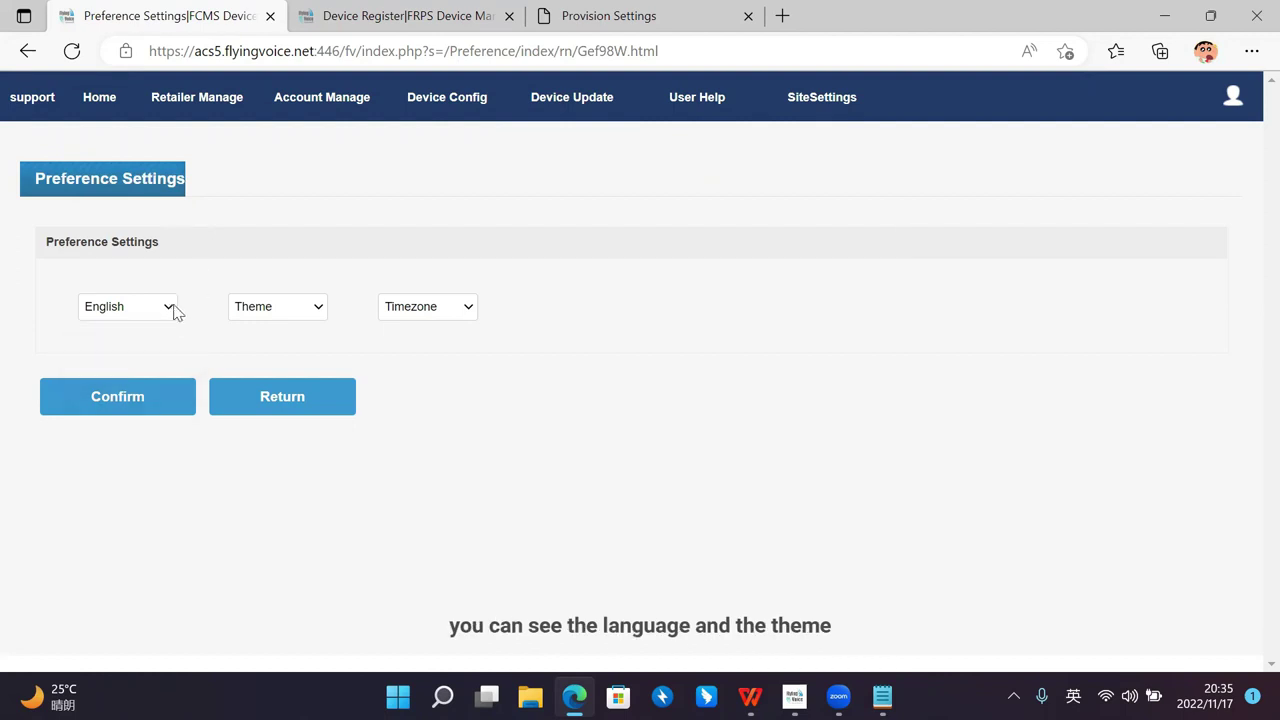
{"action": "left_click", "coordinate": [318, 307]}
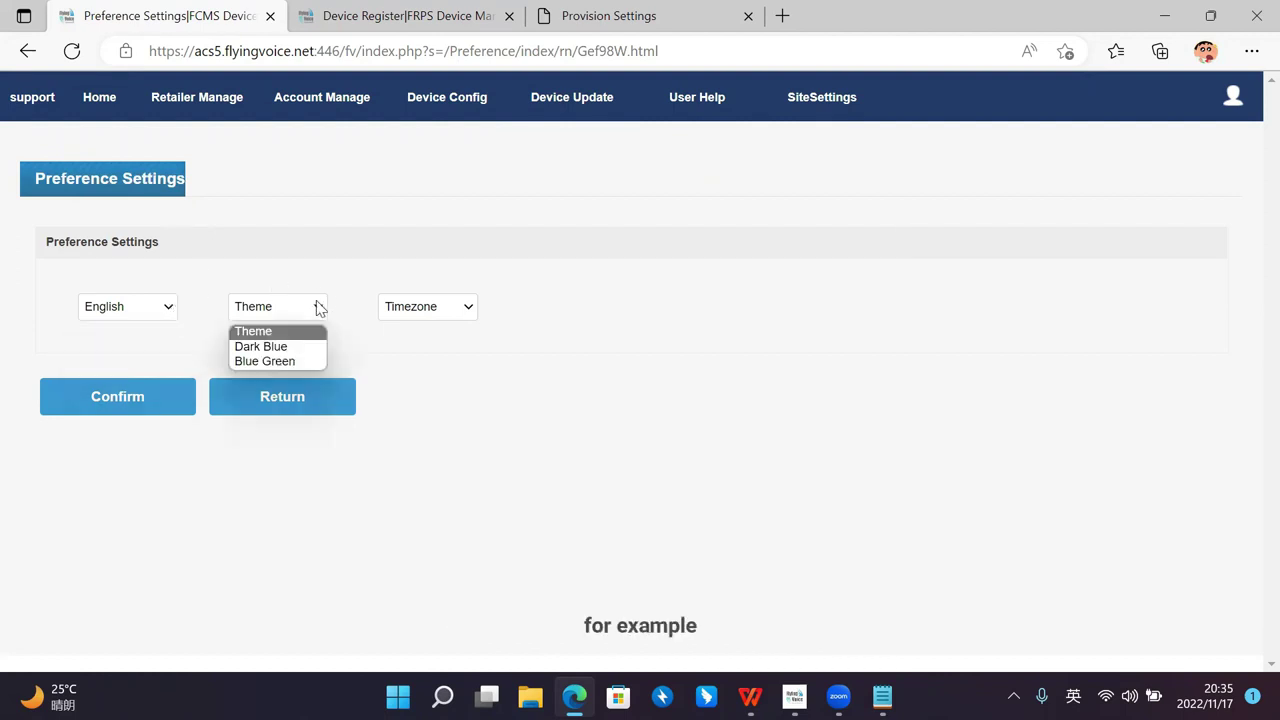
{"action": "left_click", "coordinate": [317, 307]}
{"action": "left_click", "coordinate": [316, 306]}
{"action": "left_click", "coordinate": [316, 306]}
Step: Check the timezone list, leave preferences unsaved, and switch to the FRPS Device Register
{"action": "left_click", "coordinate": [469, 307]}
{"action": "left_click", "coordinate": [469, 307]}
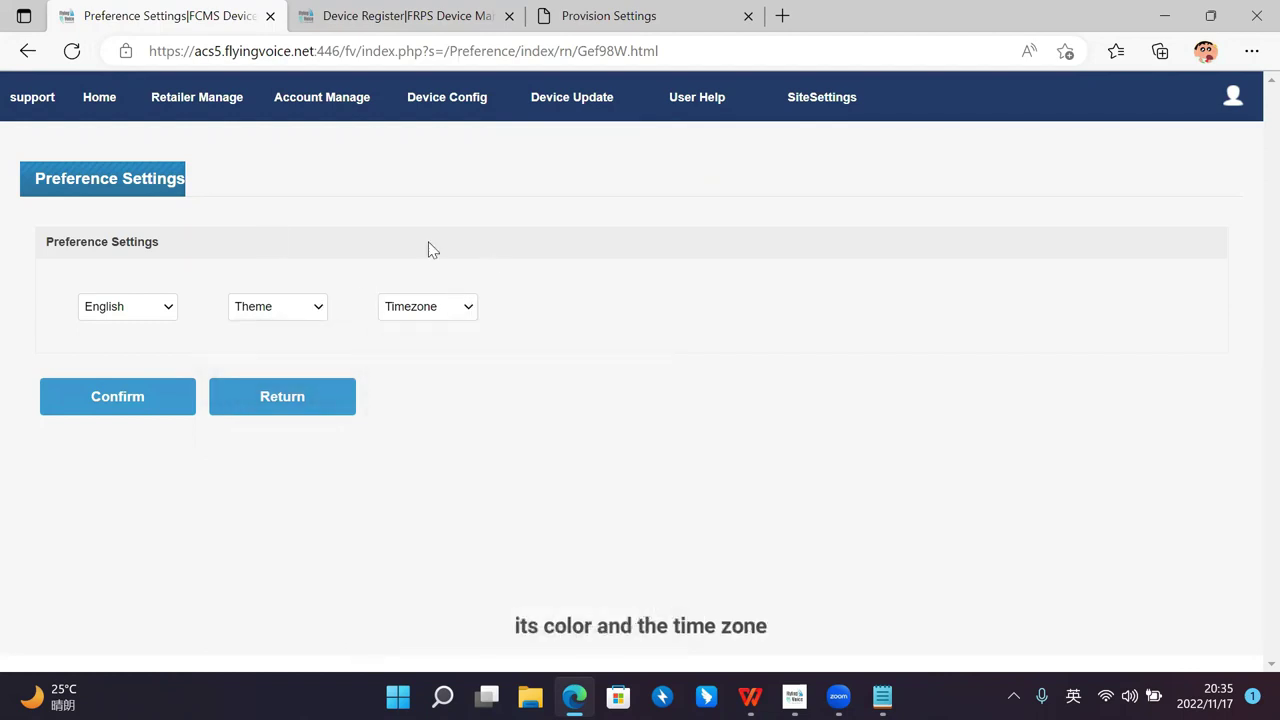
{"action": "left_click", "coordinate": [294, 400]}
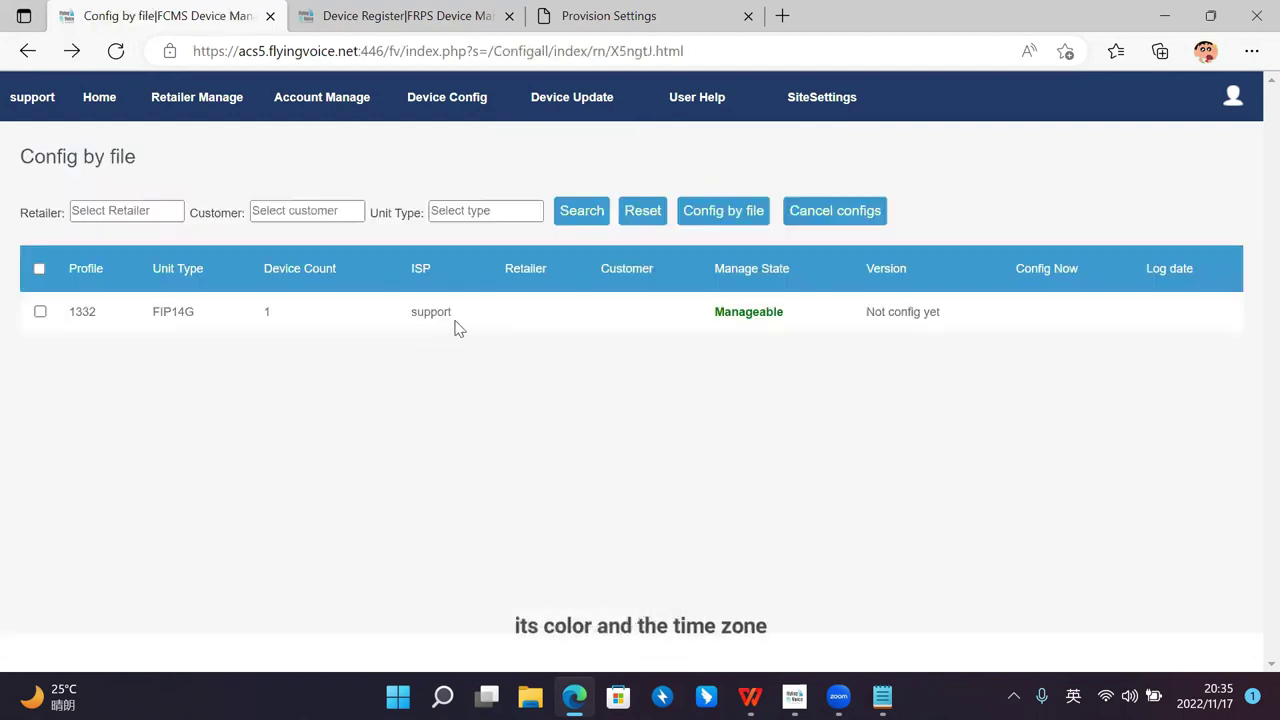
{"action": "mouse_move", "coordinate": [355, 110]}
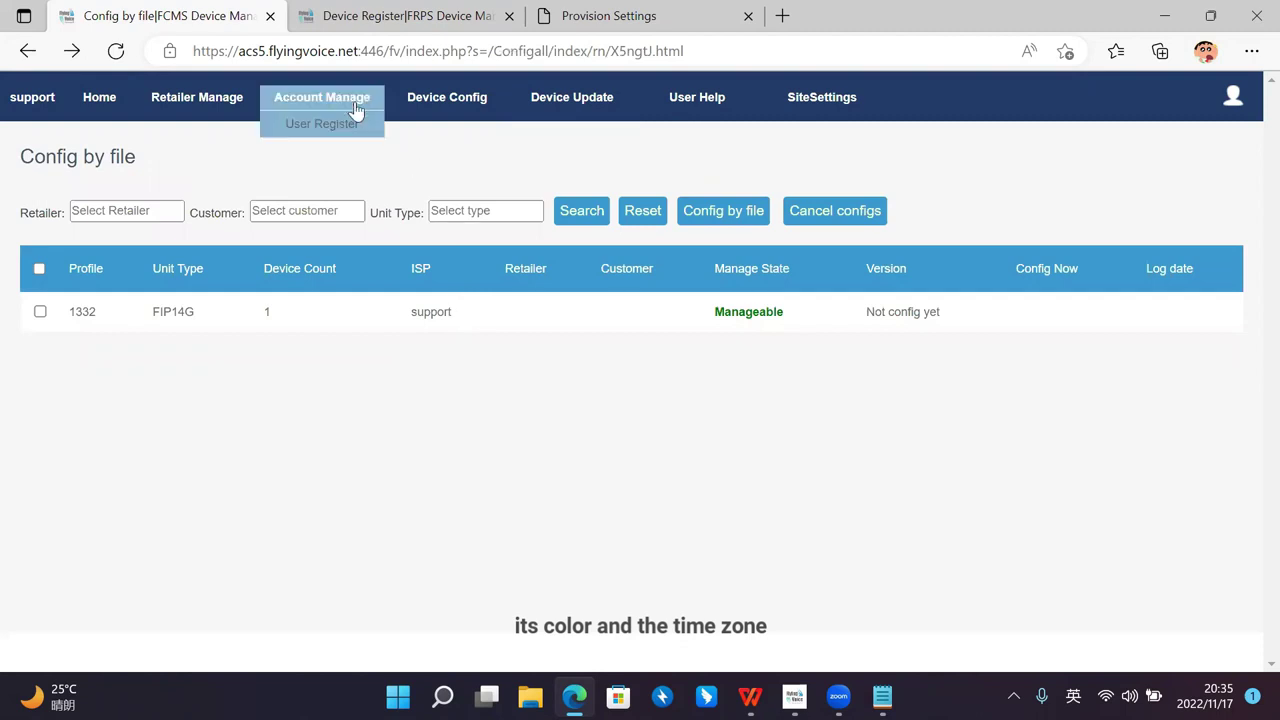
{"action": "left_click", "coordinate": [405, 16]}
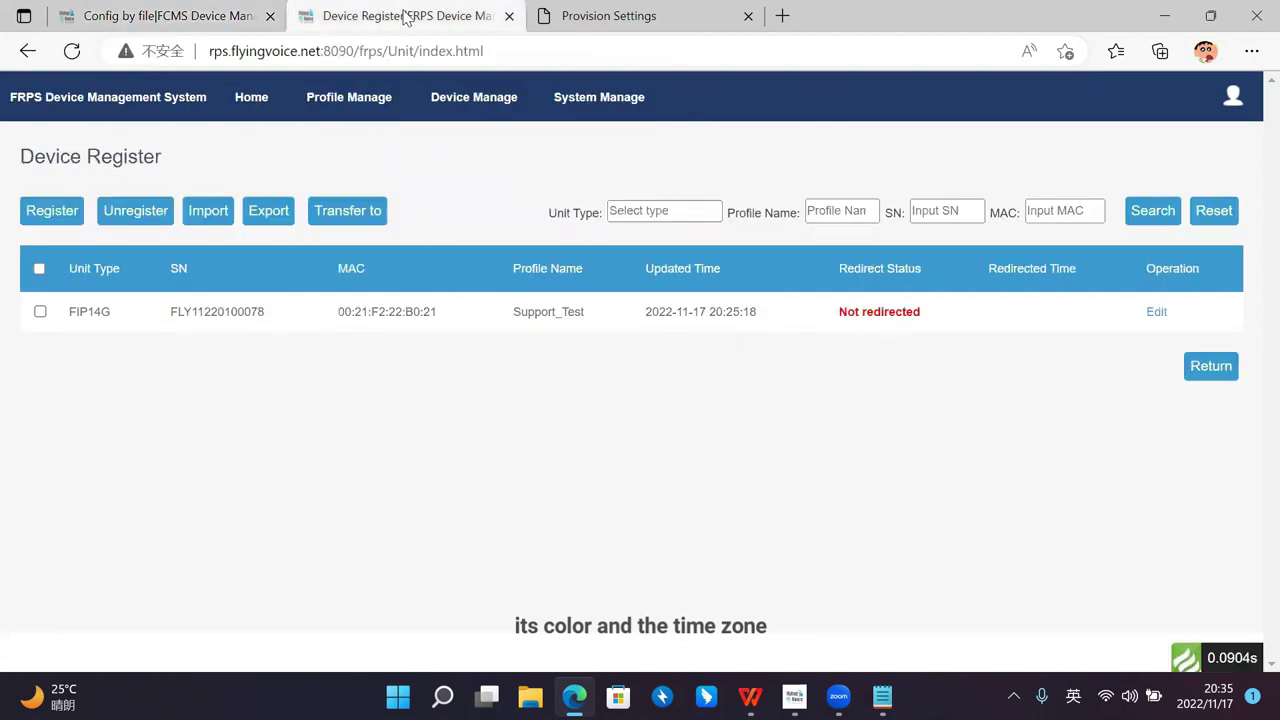
Step: Reload the Device Register so FIP14G shows Redirected at 20:29:48, then return to Provision Settings
{"action": "left_click", "coordinate": [71, 51]}
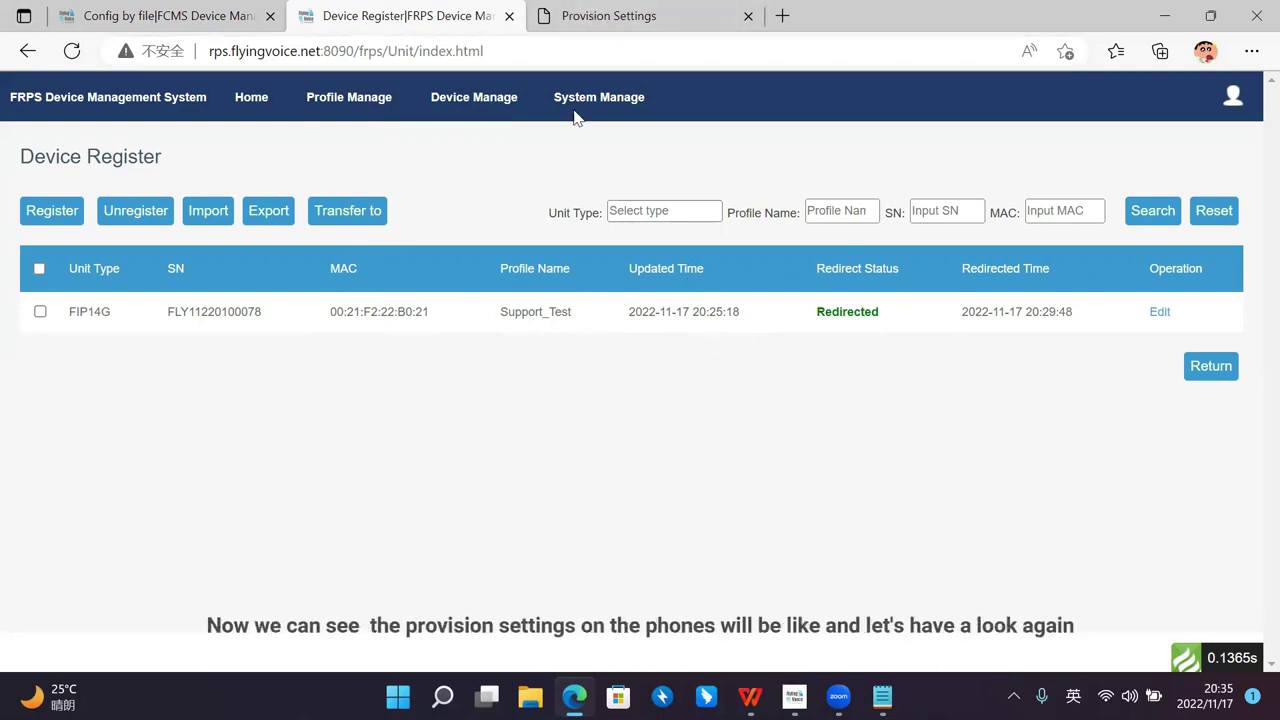
{"action": "left_click", "coordinate": [620, 18]}
{"action": "scroll", "coordinate": [583, 240], "scroll_direction": "up", "scroll_amount": 3}
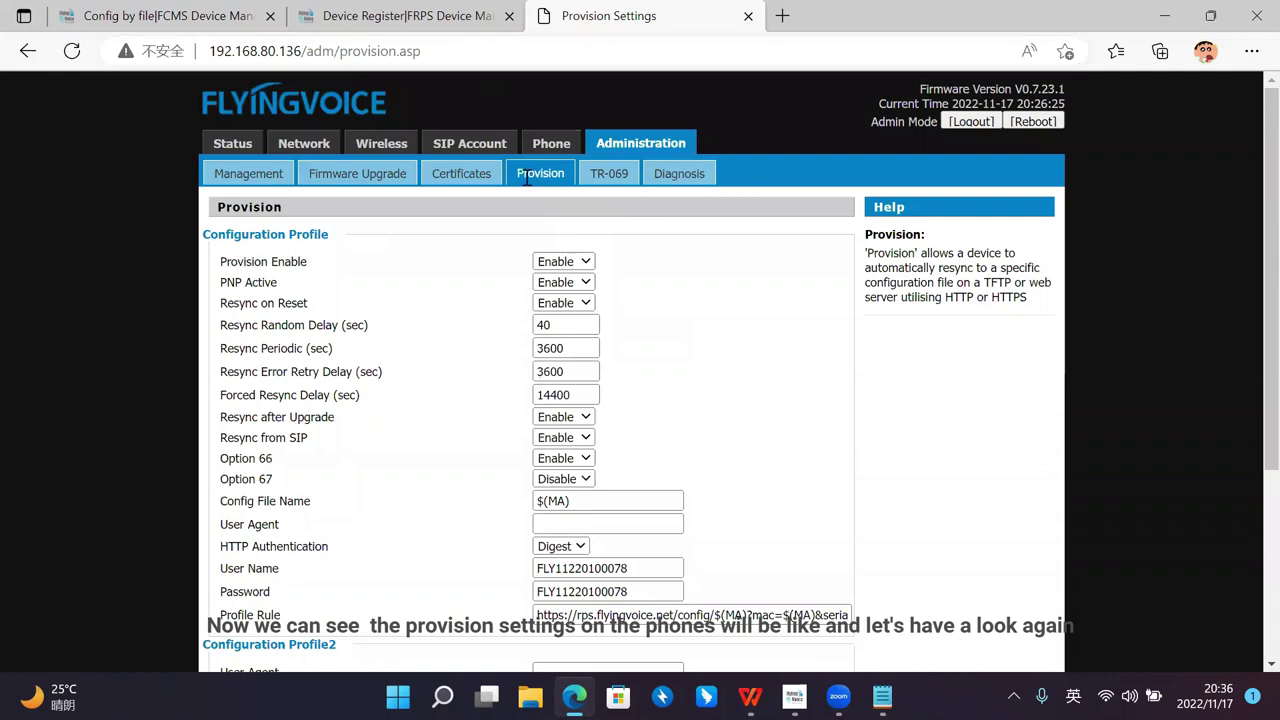
Step: Reload the phone's web page and log back in with the admin credentials
{"action": "left_click", "coordinate": [79, 56]}
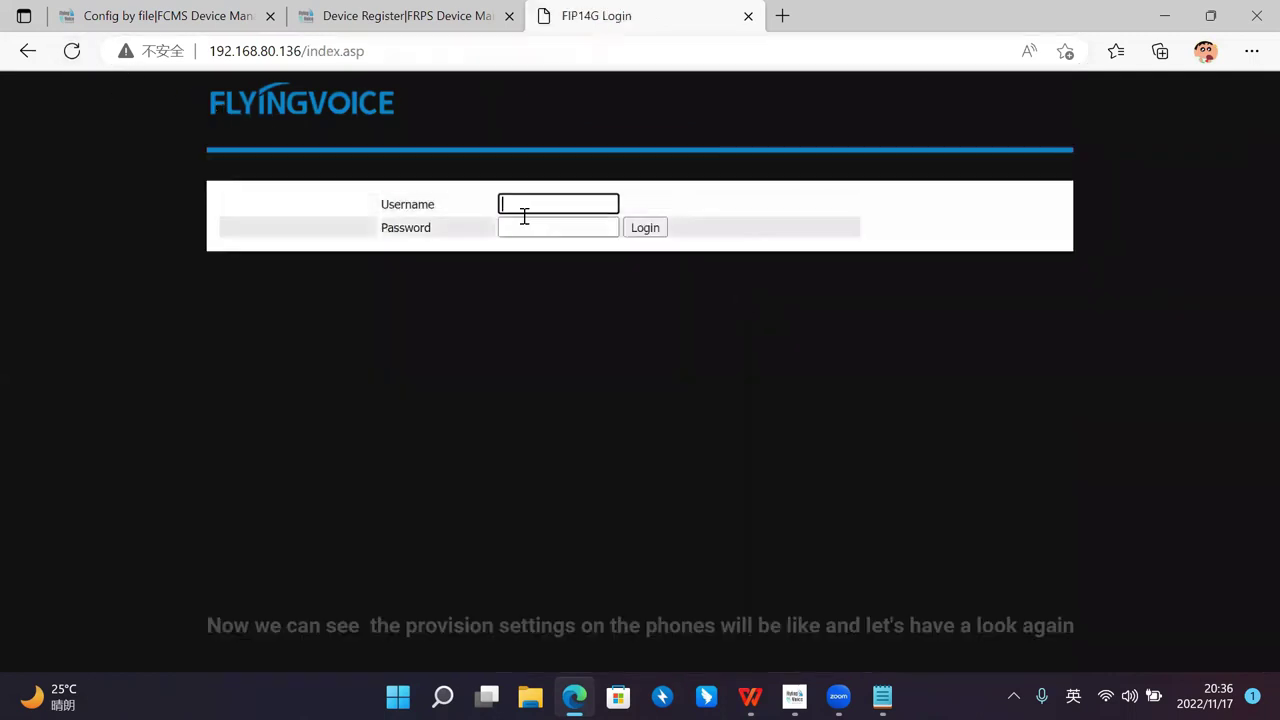
{"action": "type", "text": "adm"}
{"action": "key", "text": "BackSpace"}
{"action": "type", "text": "n"}
{"action": "key", "text": "BackSpace"}
{"action": "type", "text": "min"}
{"action": "key", "text": "Tab"}
{"action": "type", "text": "admin"}
{"action": "key", "text": "Return"}
Step: Open the phone's Administration > Provision Settings page and review the provisioning profile
{"action": "left_click", "coordinate": [624, 150]}
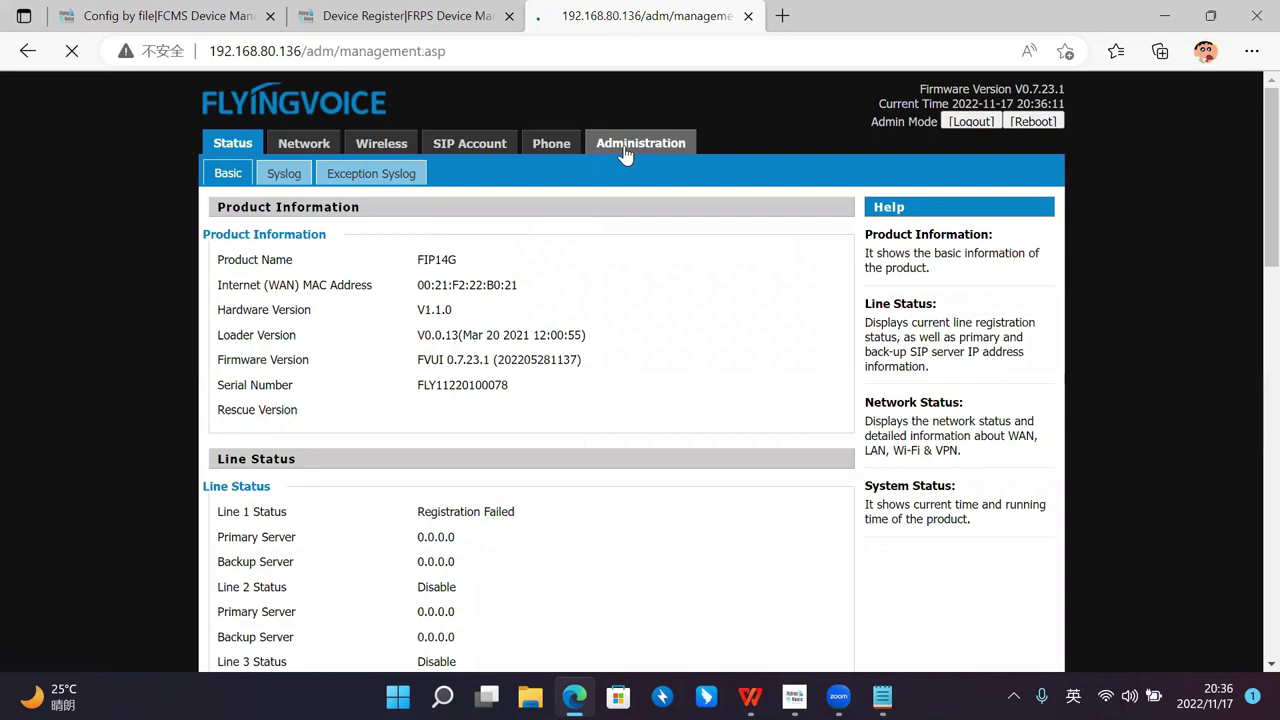
{"action": "left_click", "coordinate": [537, 177]}
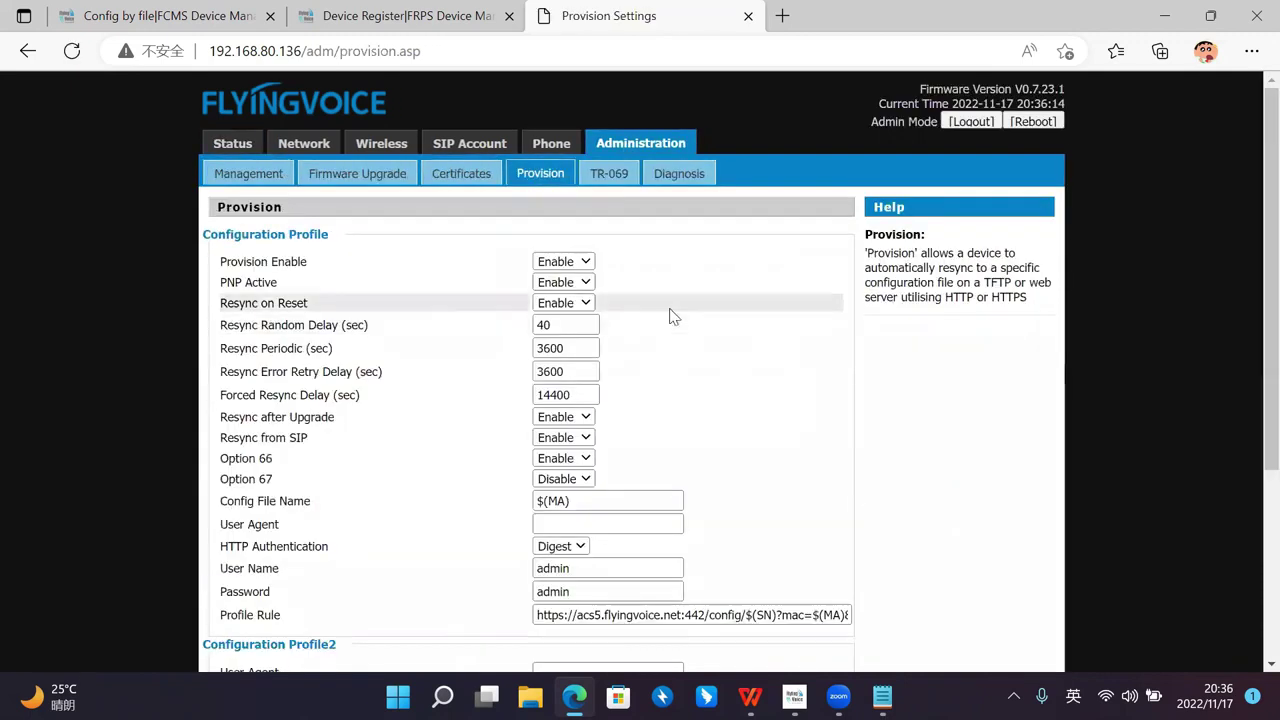
{"action": "scroll", "coordinate": [672, 316], "scroll_direction": "down", "scroll_amount": 2}
{"action": "scroll", "coordinate": [768, 326], "scroll_direction": "up", "scroll_amount": 1}
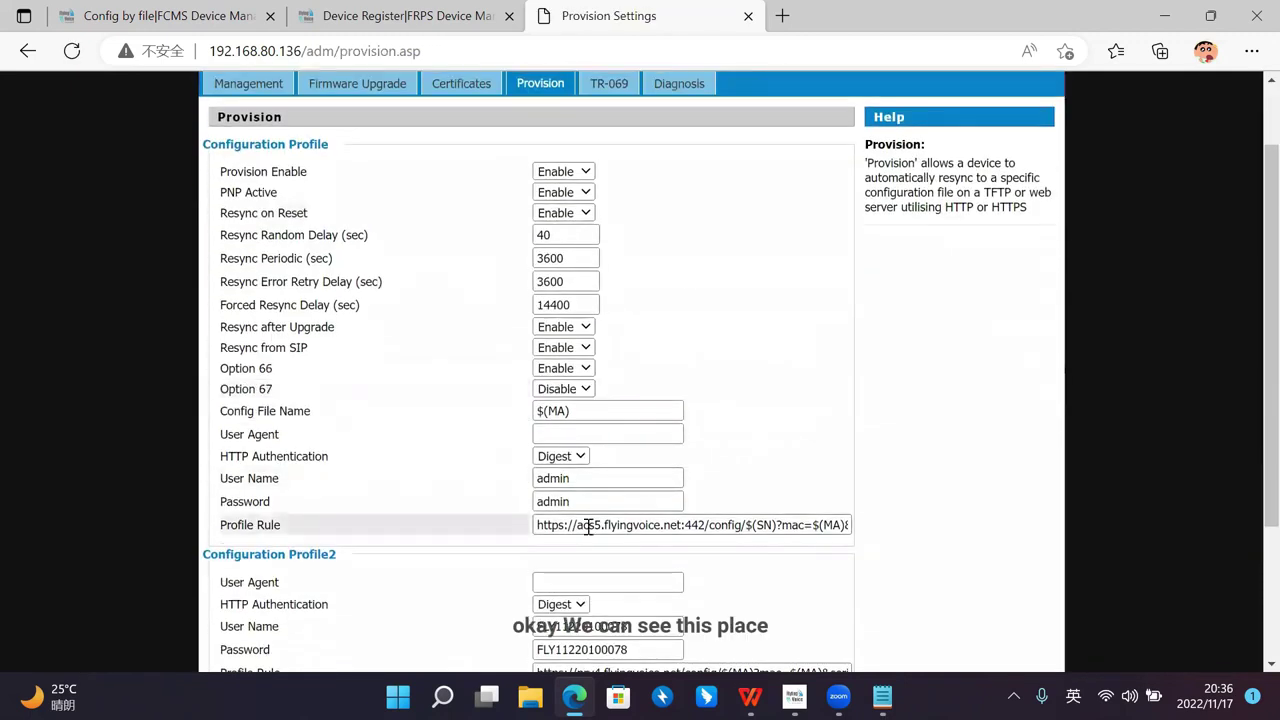
{"action": "scroll", "coordinate": [589, 527], "scroll_direction": "down", "scroll_amount": 1}
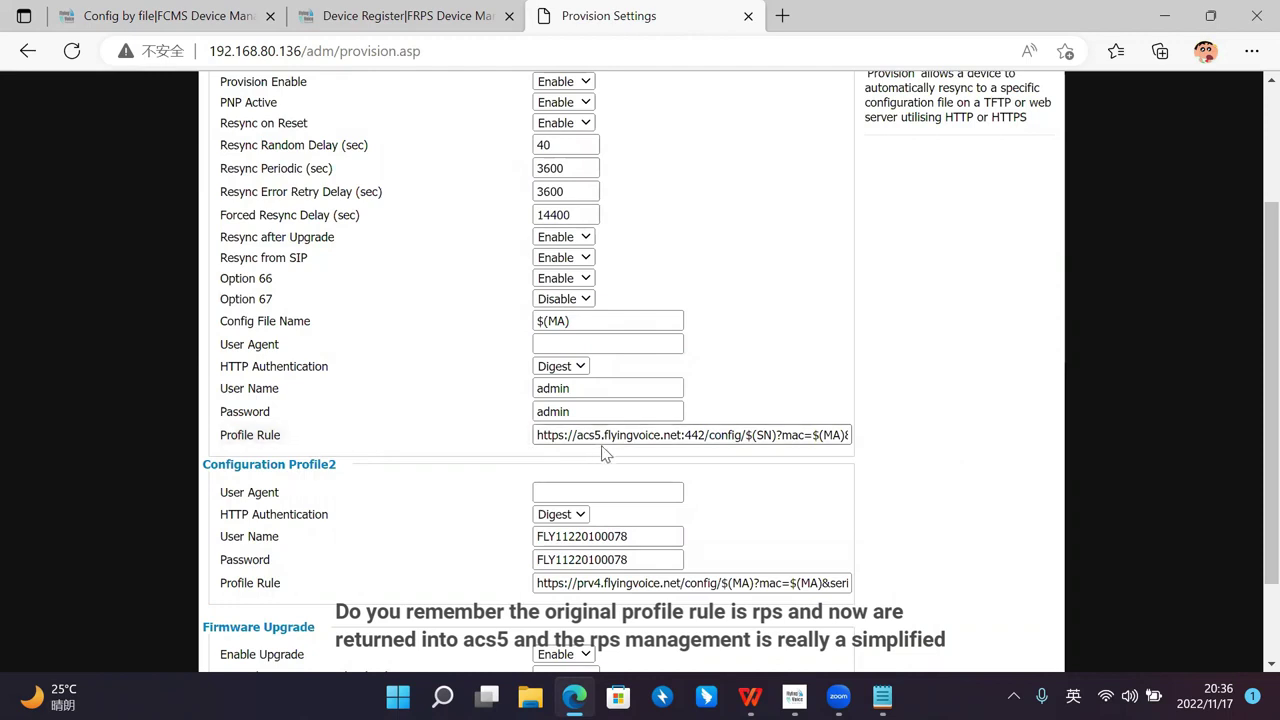
{"action": "scroll", "coordinate": [604, 453], "scroll_direction": "up", "scroll_amount": 2}
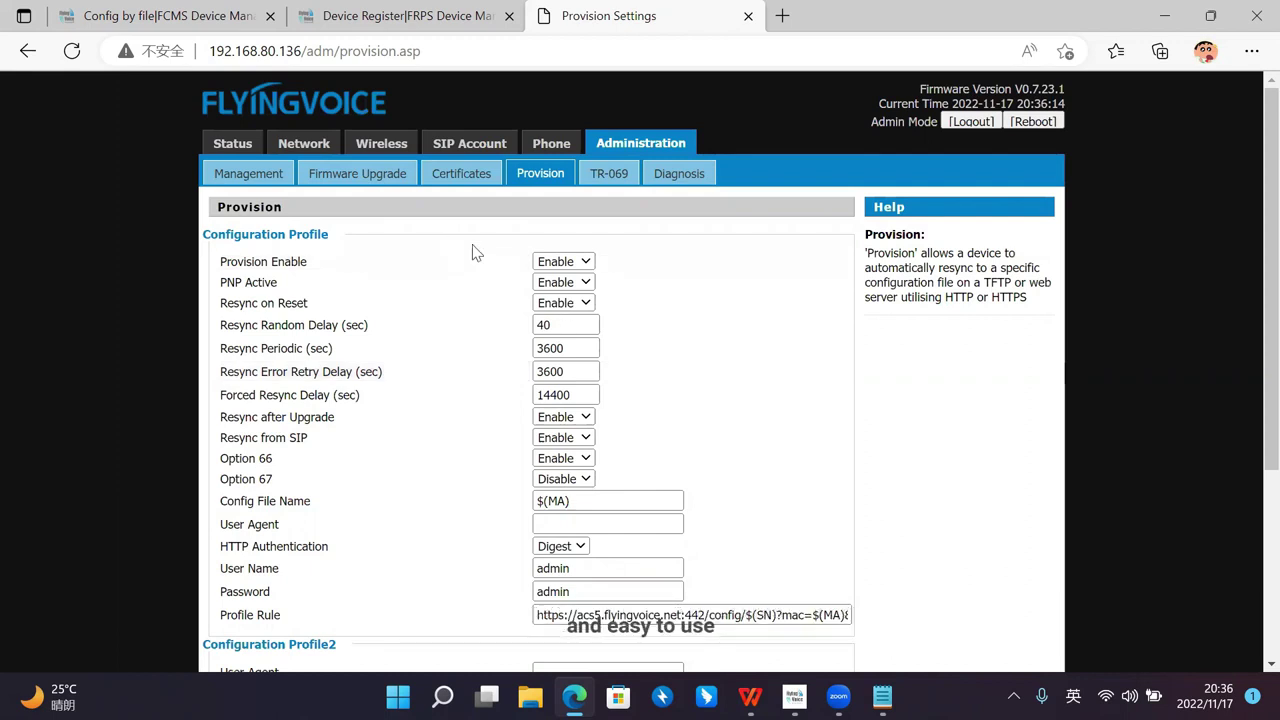
{"action": "scroll", "coordinate": [474, 251], "scroll_direction": "down", "scroll_amount": 1}
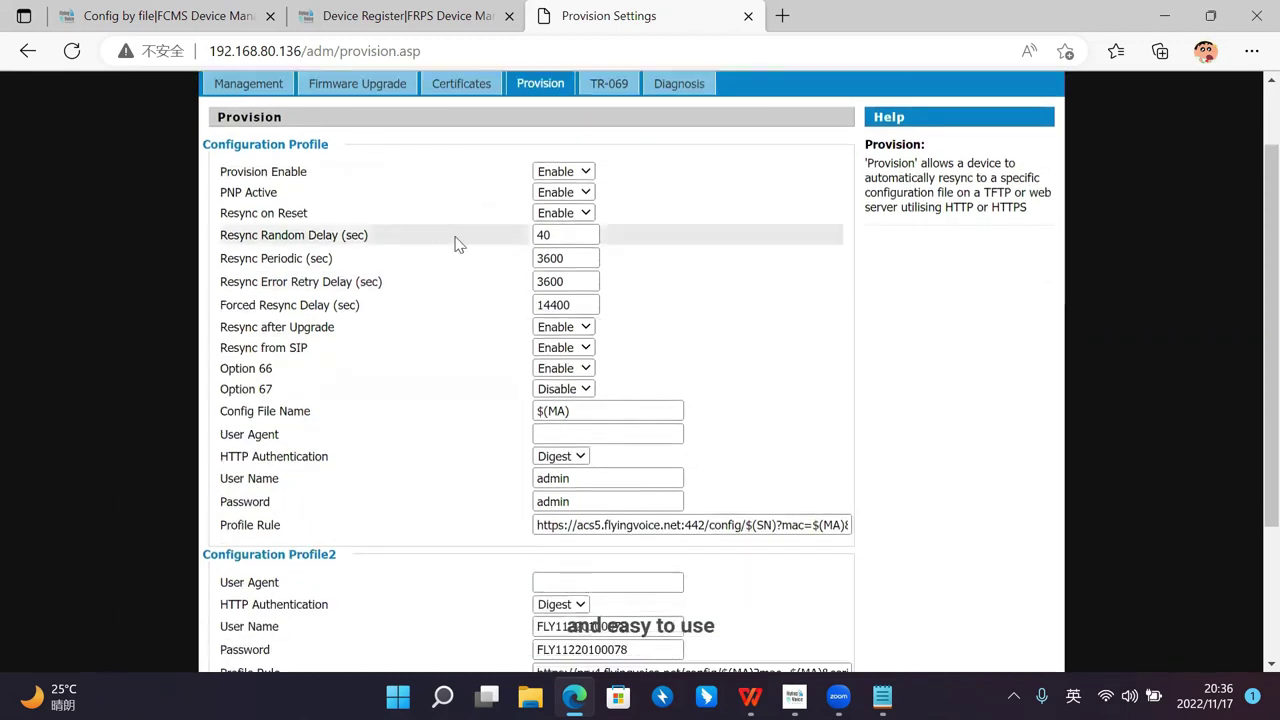
Step: Check the FRPS register, then open the FCMS home page showing 0 On, 0 Error, 1 Disconnected
{"action": "left_click", "coordinate": [388, 8]}
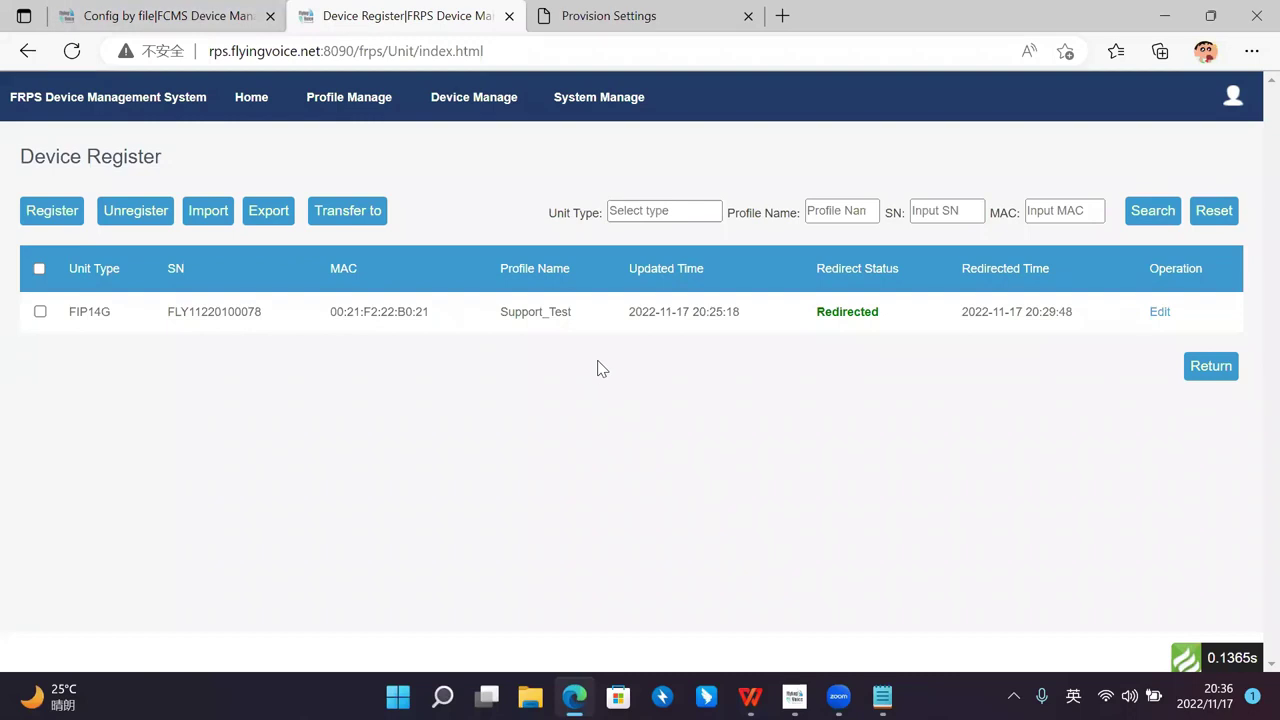
{"action": "left_click", "coordinate": [620, 22]}
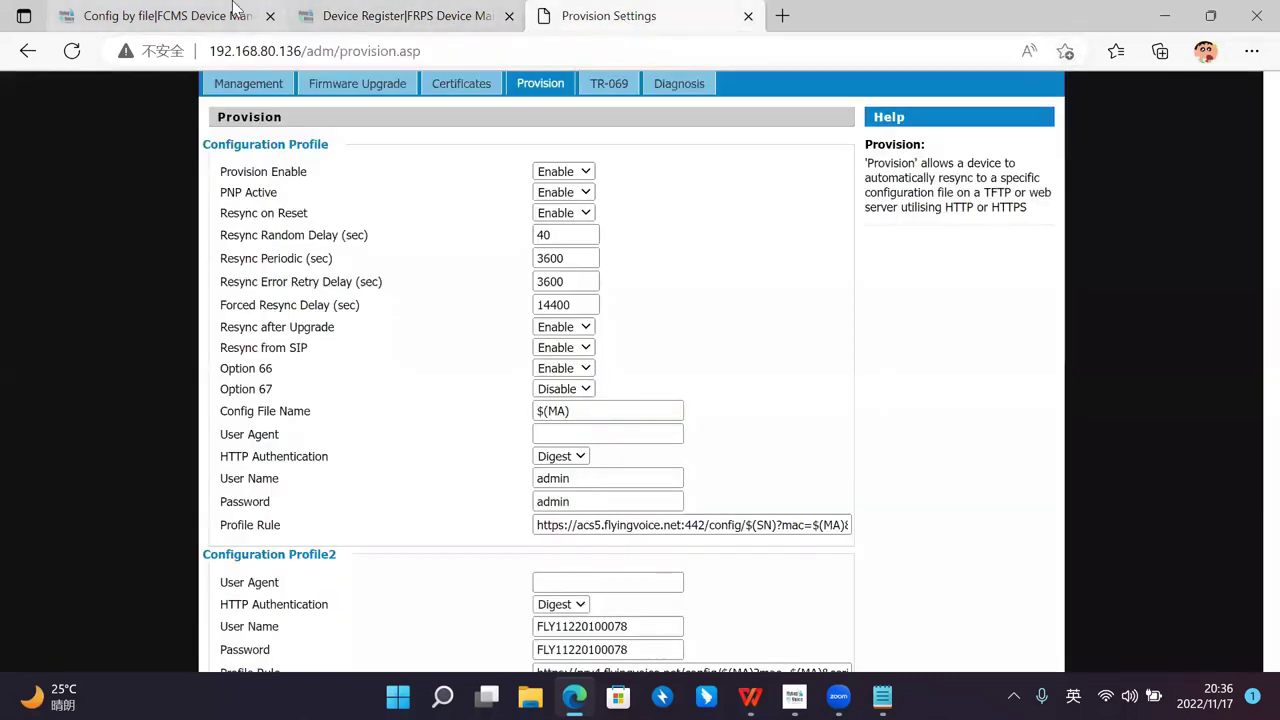
{"action": "left_click", "coordinate": [230, 14]}
{"action": "left_click", "coordinate": [98, 100]}
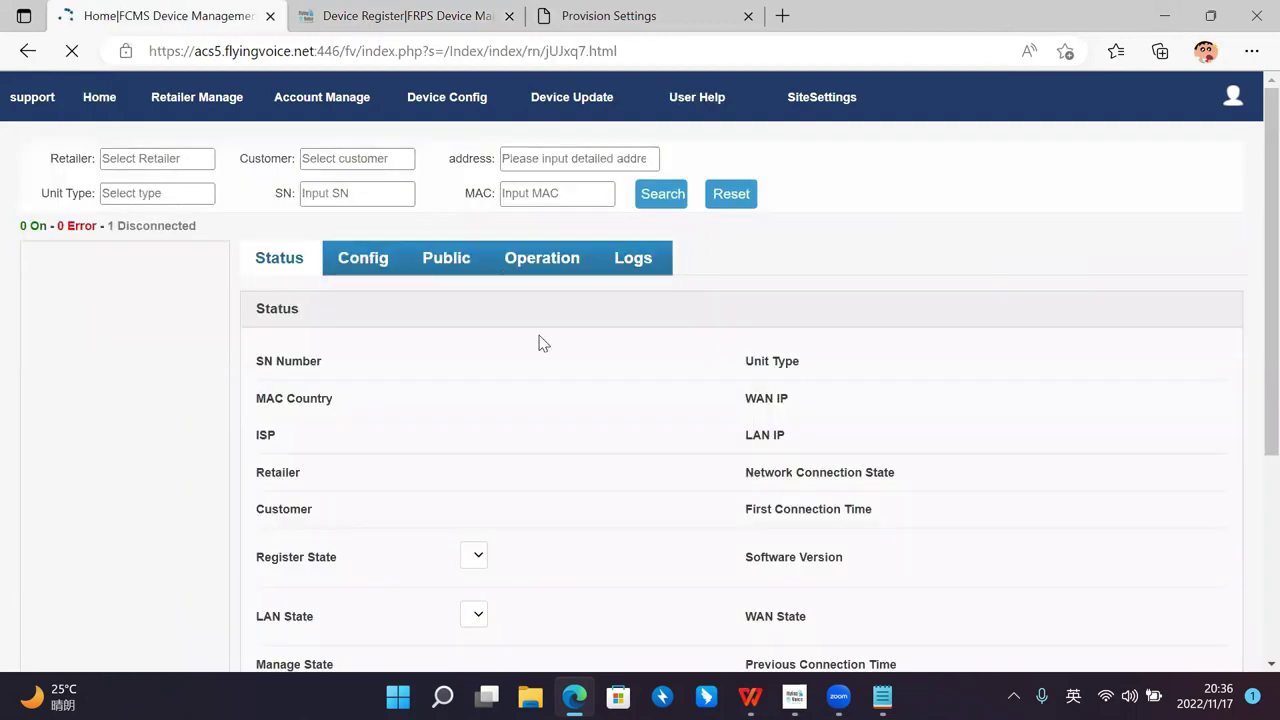
{"action": "left_click", "coordinate": [366, 194]}
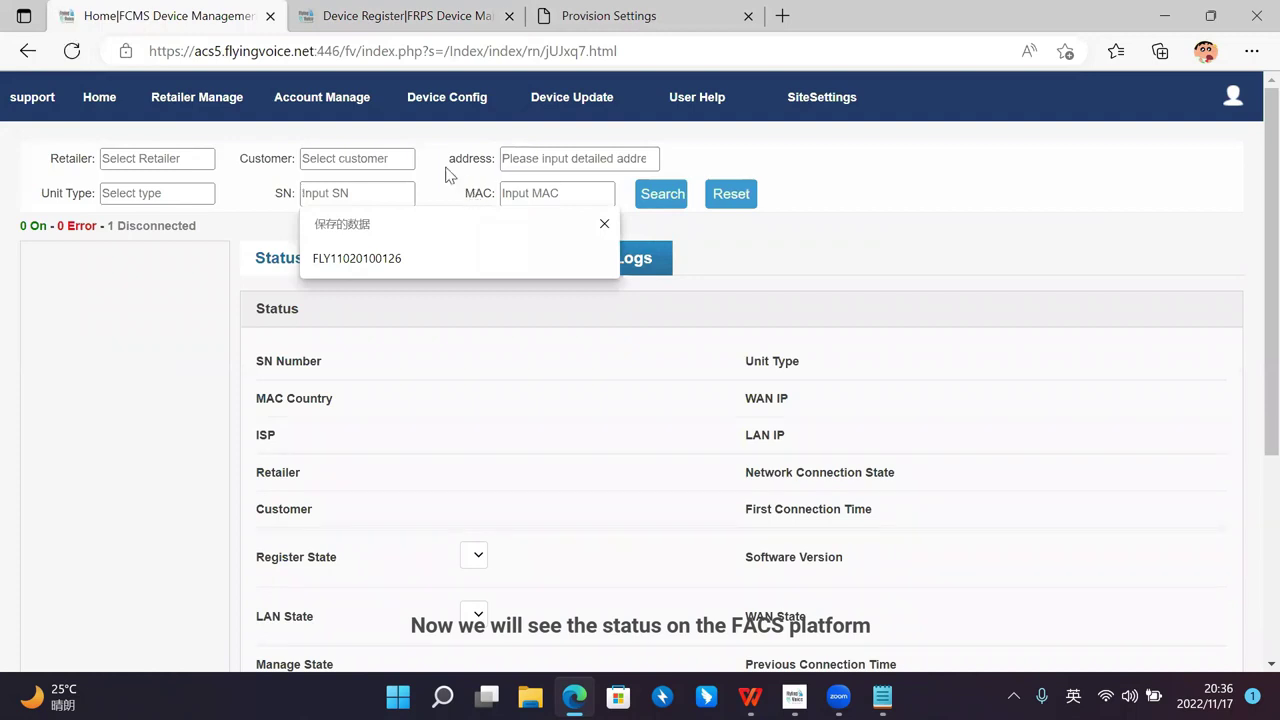
{"action": "left_click", "coordinate": [142, 264]}
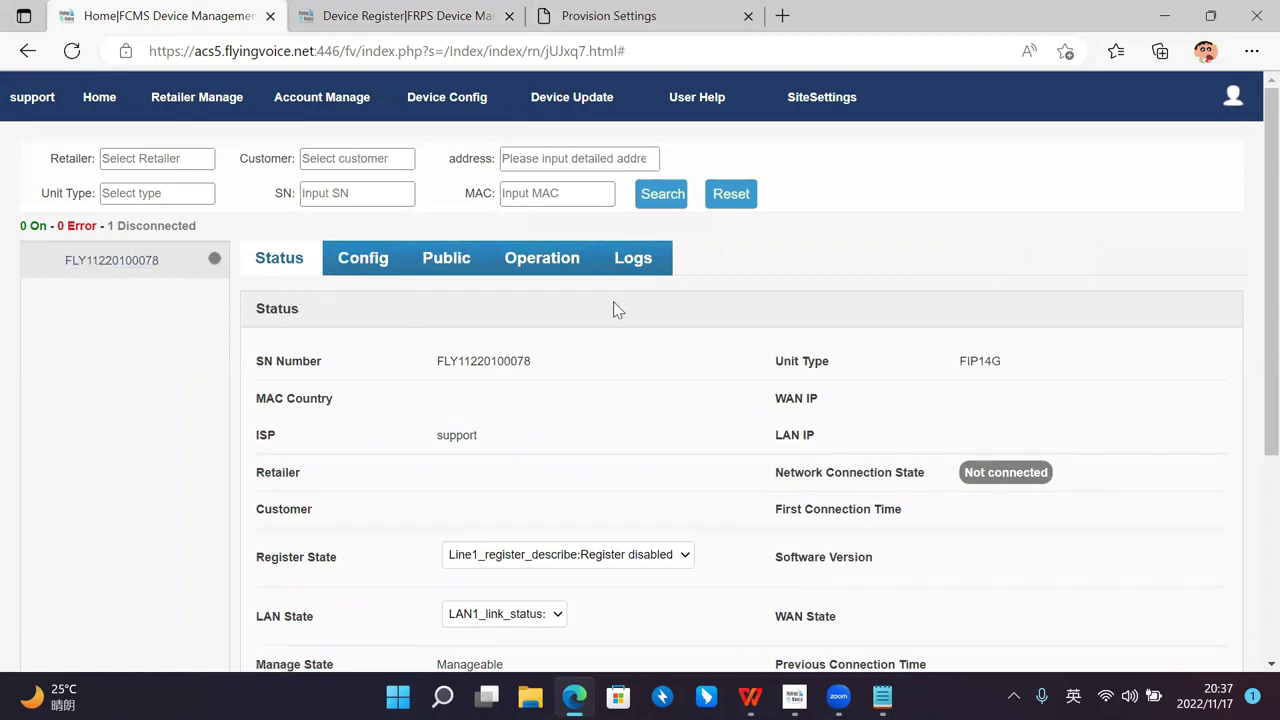
Step: Request a network management connection from the Operation tab; it reports Connection device failed
{"action": "left_click", "coordinate": [546, 258]}
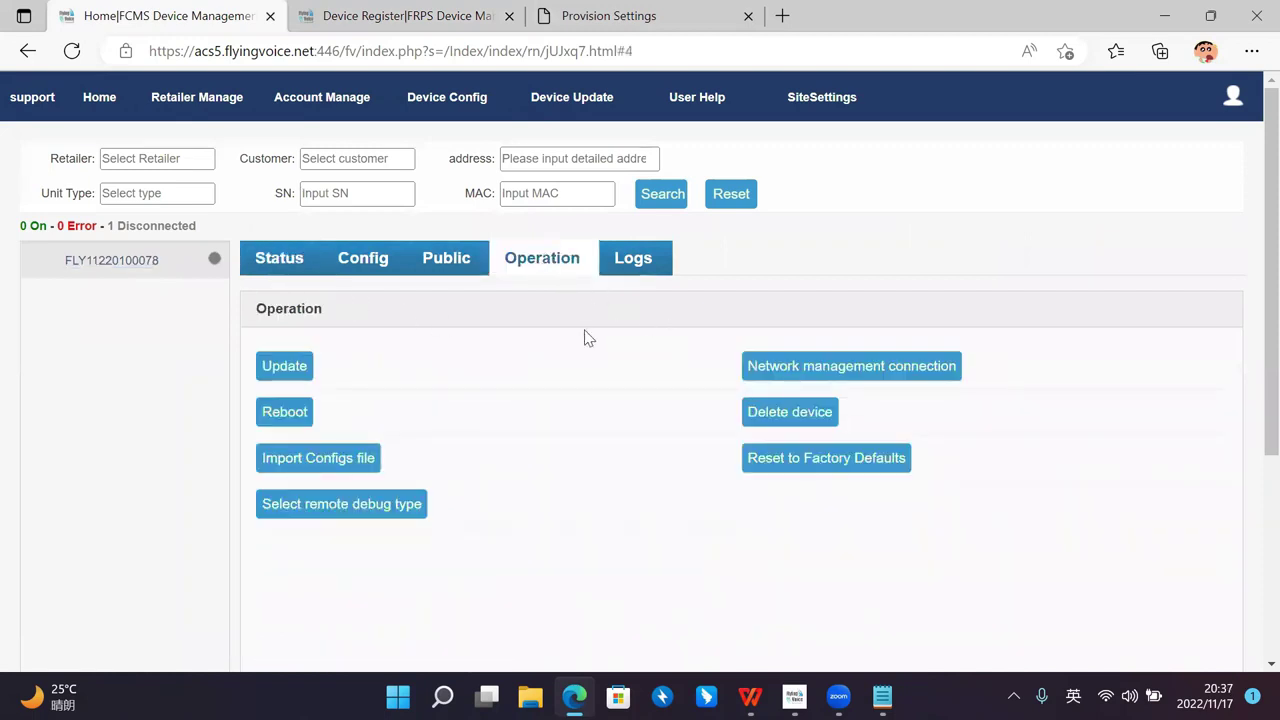
{"action": "left_click", "coordinate": [789, 368]}
{"action": "left_click", "coordinate": [748, 160]}
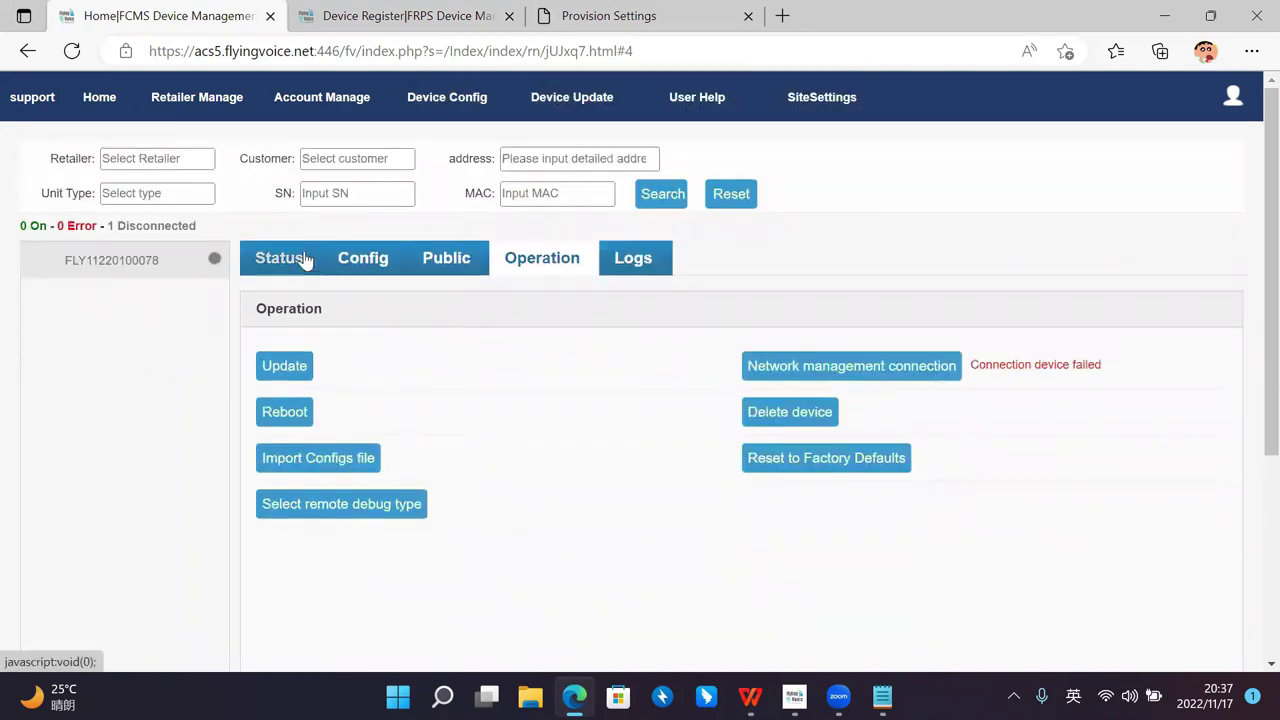
{"action": "left_click", "coordinate": [628, 16]}
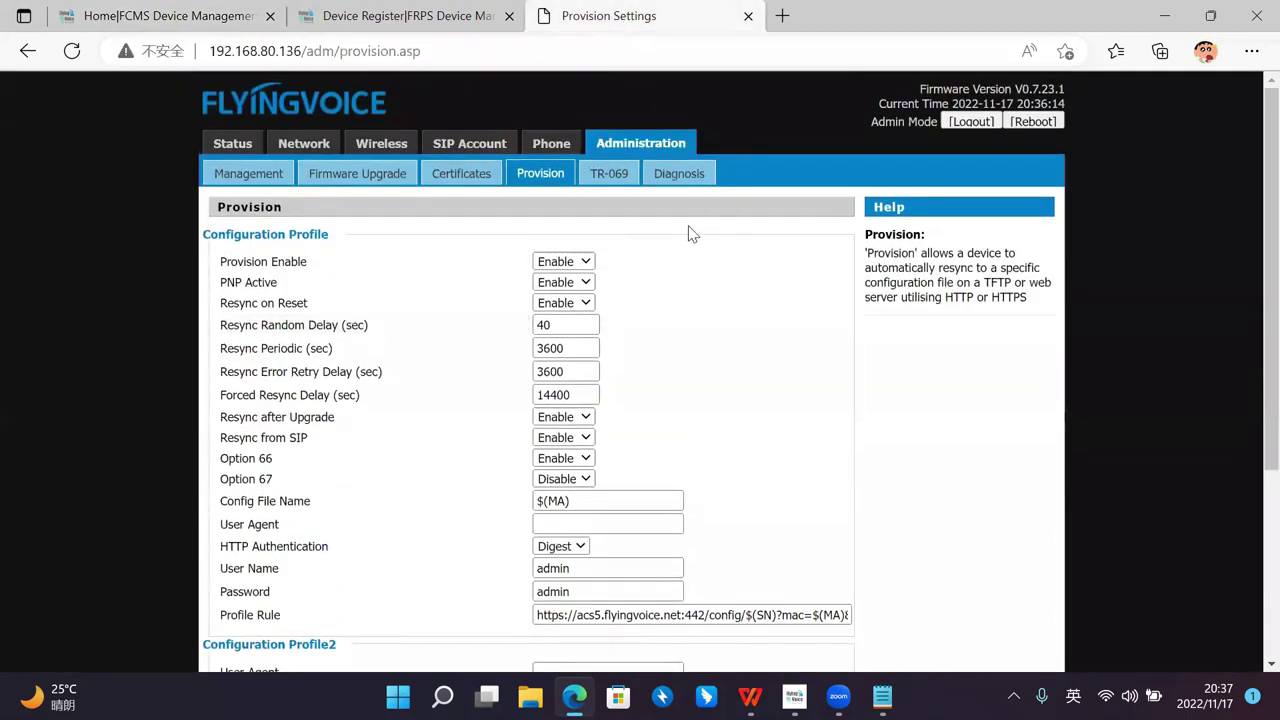
Step: Reboot the FIP14G phone from its web interface and confirm the restart
{"action": "scroll", "coordinate": [903, 134], "scroll_direction": "up", "scroll_amount": 2}
{"action": "left_click", "coordinate": [1033, 122]}
{"action": "left_click", "coordinate": [745, 162]}
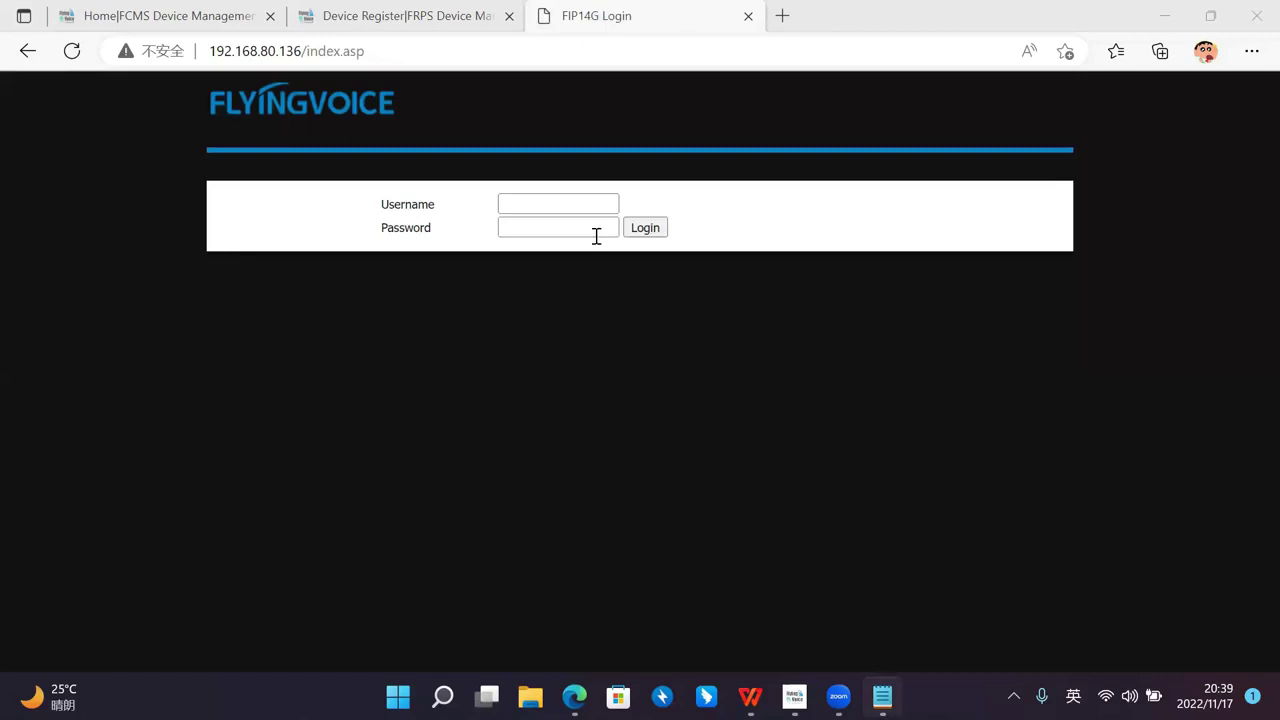
Step: Log back in with the admin username and password to reach the Basic status page
{"action": "left_click", "coordinate": [578, 206]}
{"action": "type", "text": "admin"}
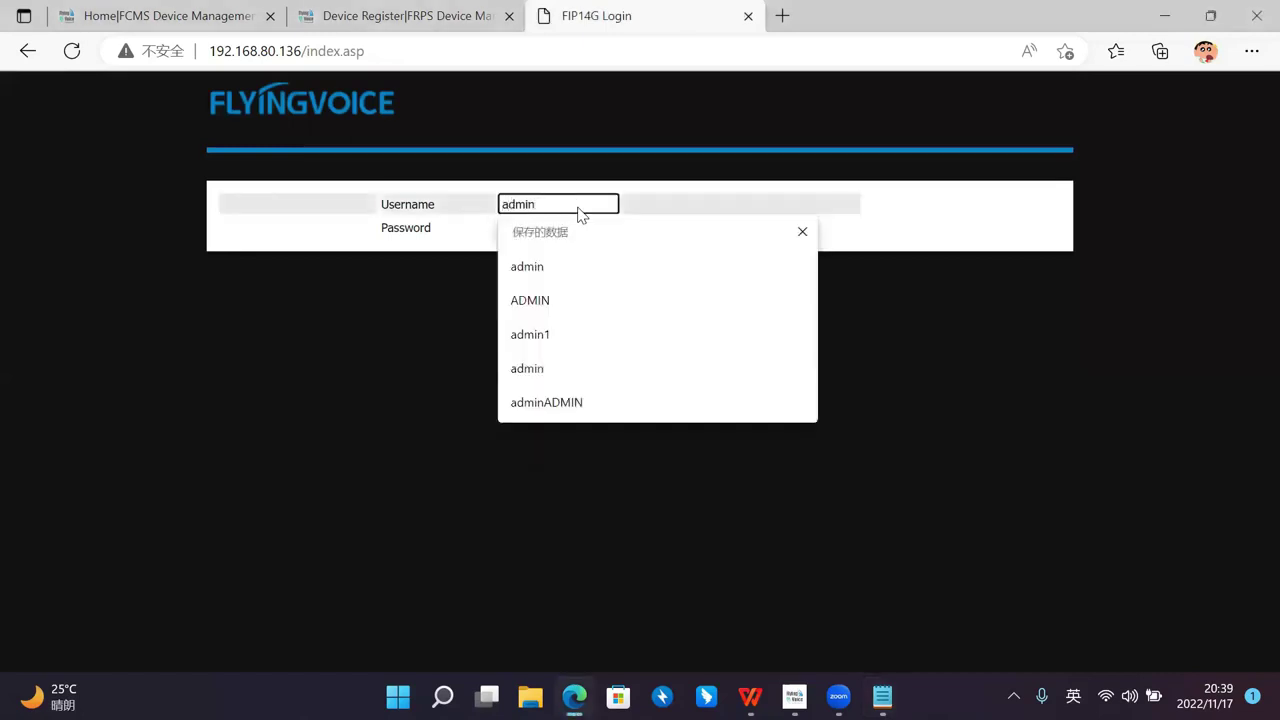
{"action": "key", "text": "Tab"}
{"action": "type", "text": "ad"}
{"action": "key", "text": "Return"}
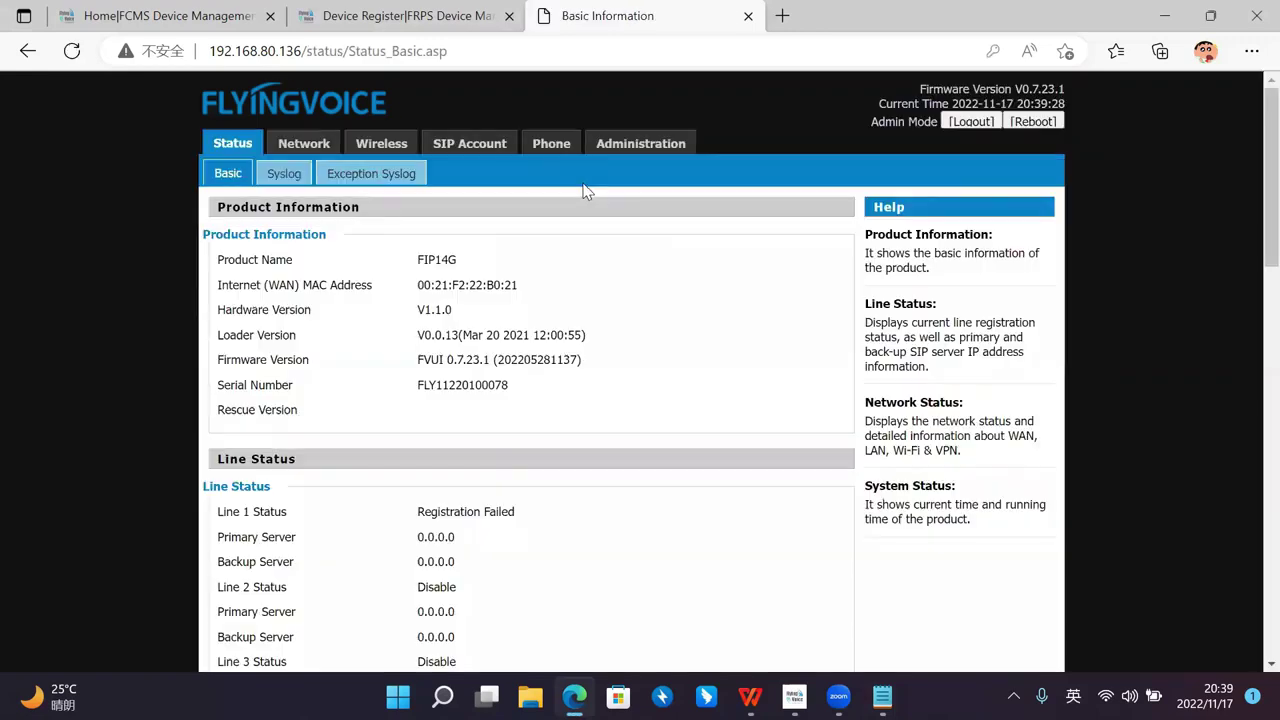
{"action": "left_click", "coordinate": [435, 15]}
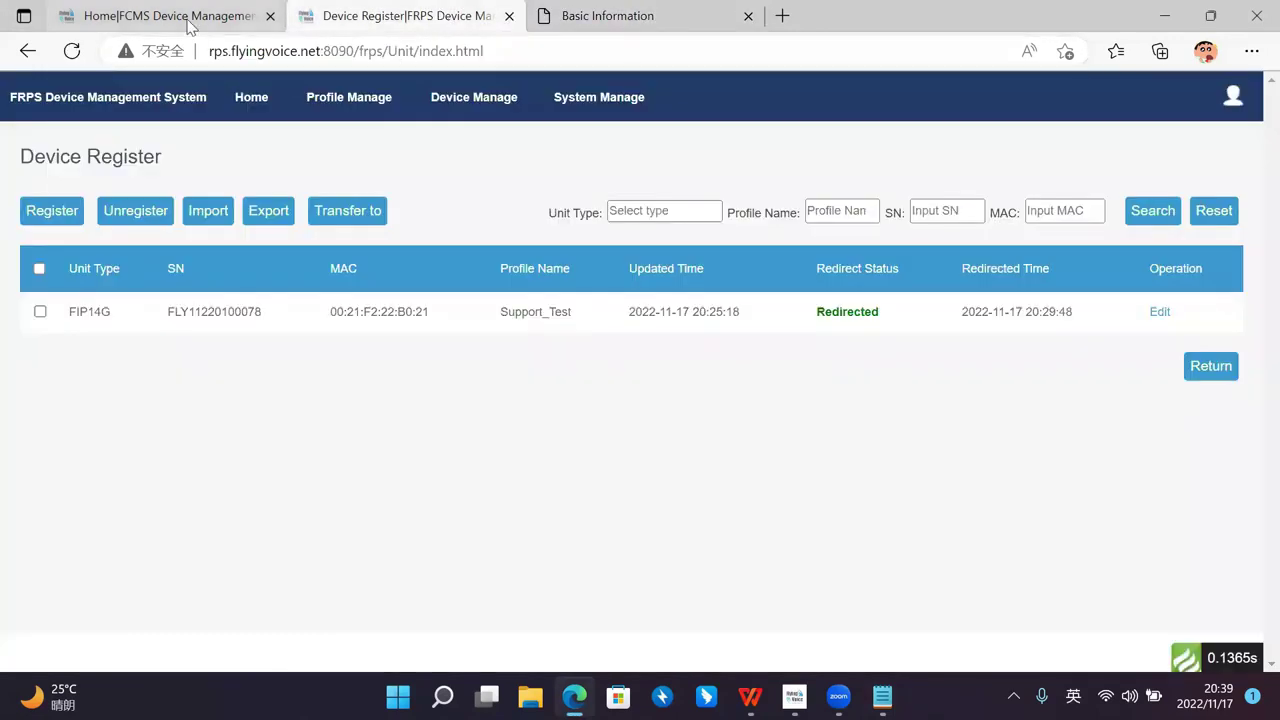
{"action": "left_click", "coordinate": [188, 27]}
{"action": "left_click", "coordinate": [71, 51]}
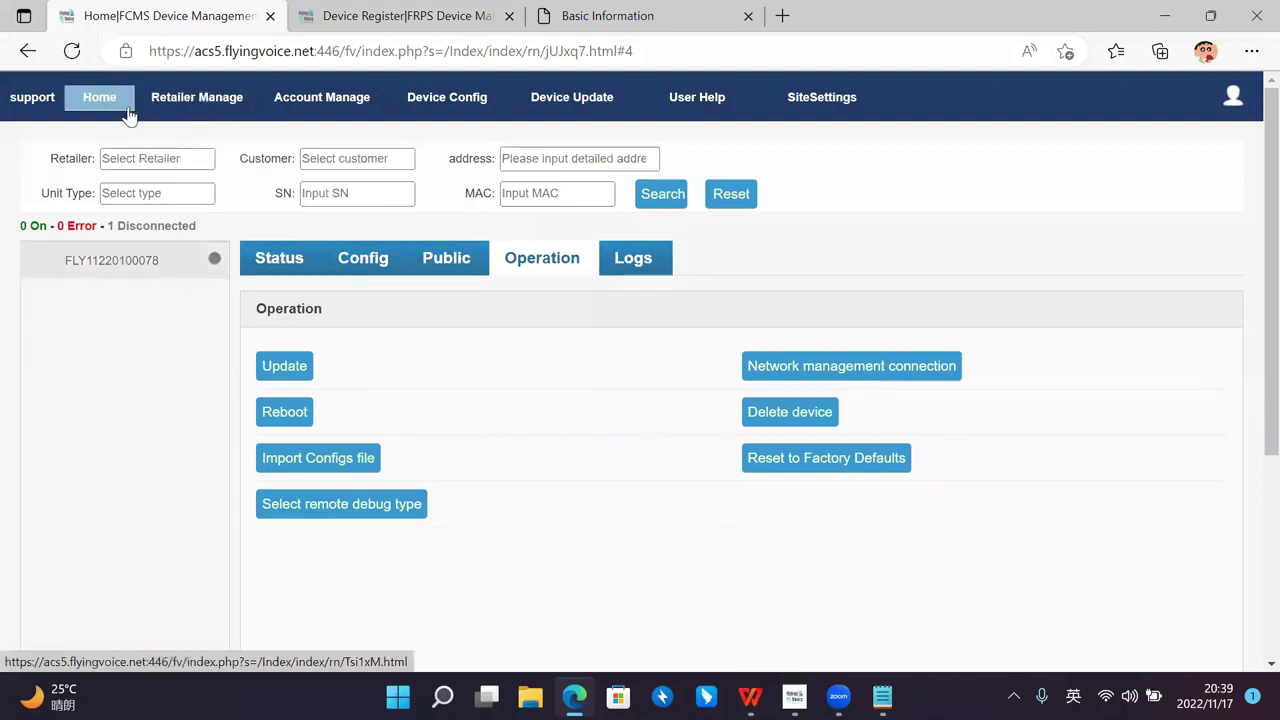
{"action": "left_click", "coordinate": [145, 268]}
{"action": "scroll", "coordinate": [380, 245], "scroll_direction": "down", "scroll_amount": 1}
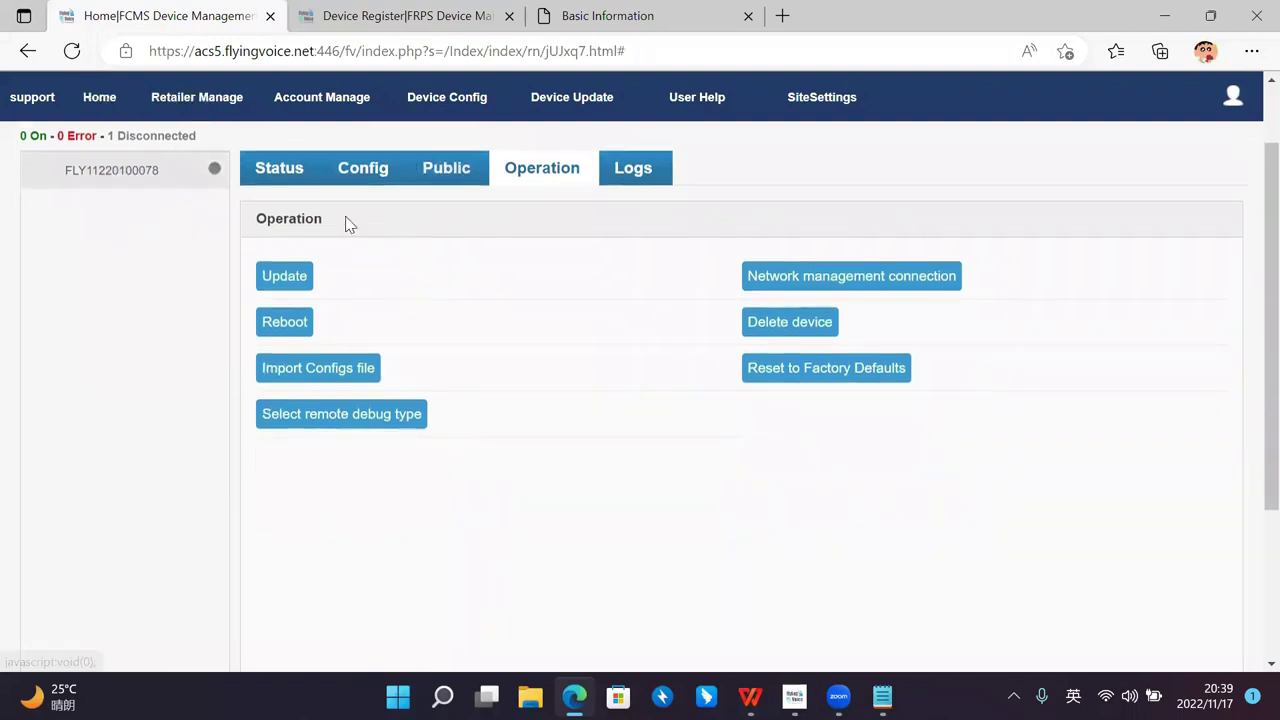
{"action": "scroll", "coordinate": [723, 149], "scroll_direction": "up", "scroll_amount": 1}
Step: Open the phone's Syslog showing configuration updated successfully from the acs5.flyingvoice.net profile
{"action": "left_click", "coordinate": [420, 16]}
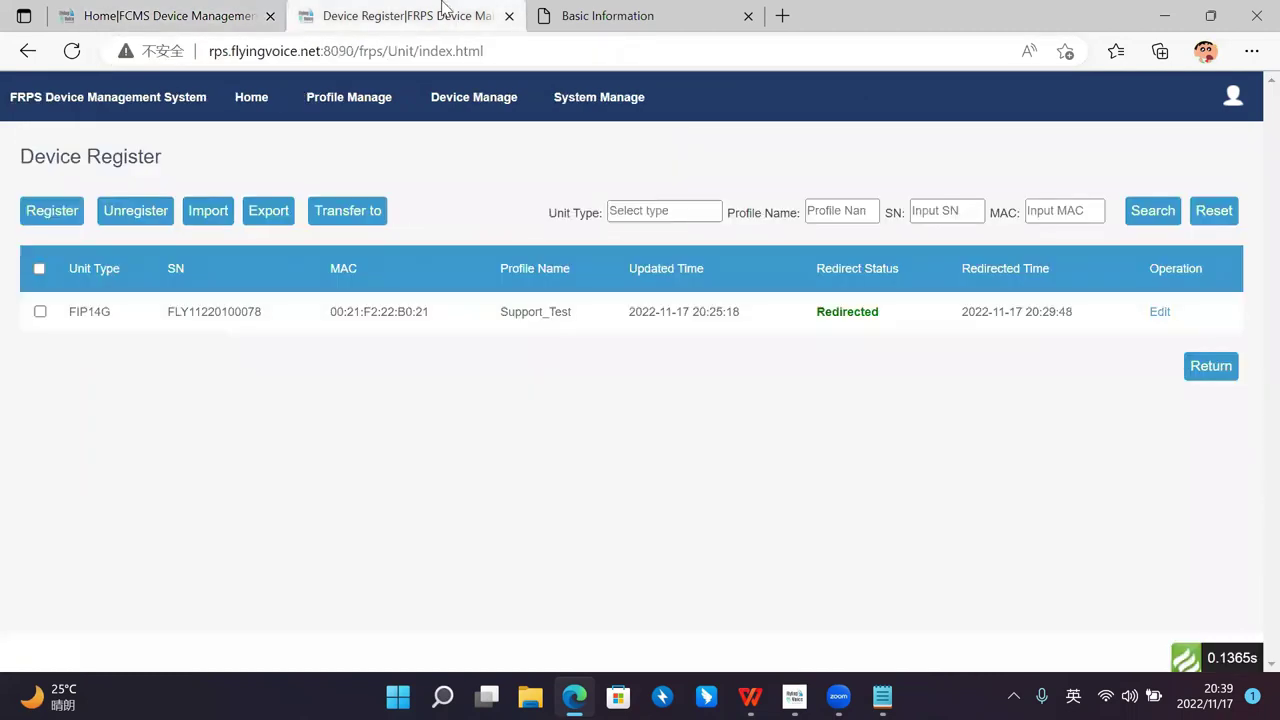
{"action": "left_click", "coordinate": [577, 14]}
{"action": "left_click", "coordinate": [284, 173]}
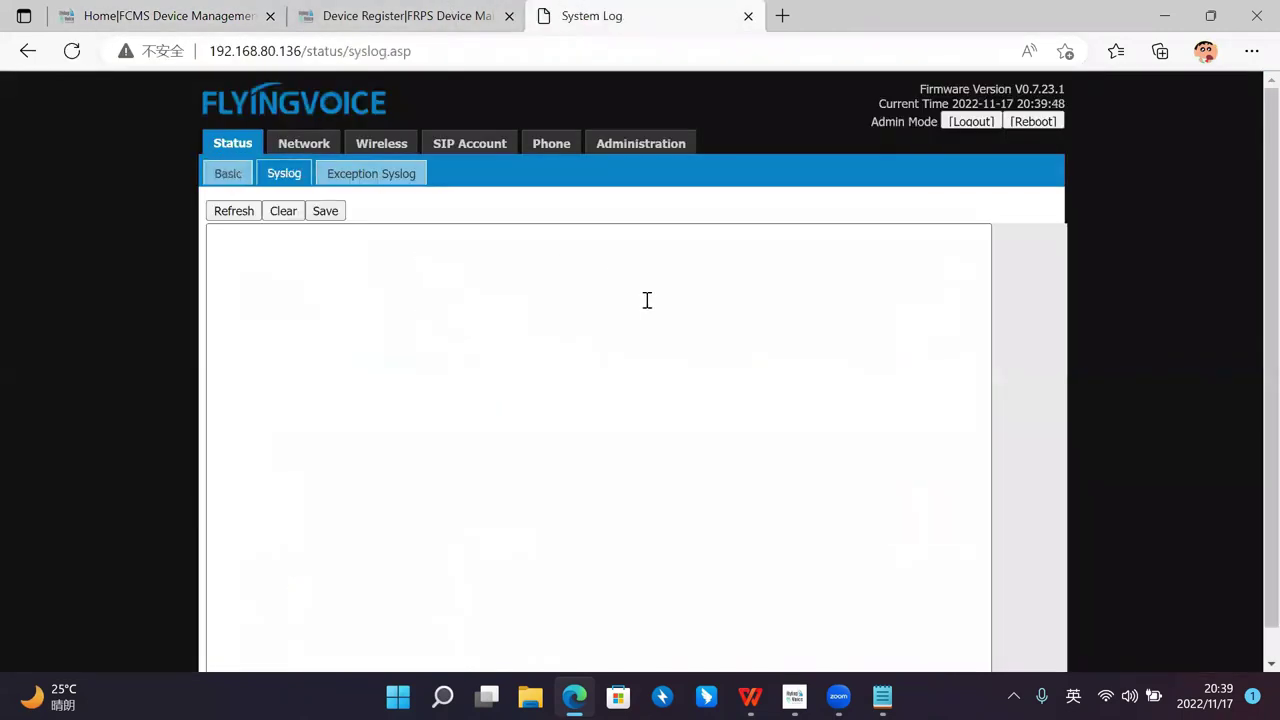
{"action": "scroll", "coordinate": [951, 286], "scroll_direction": "down", "scroll_amount": 15}
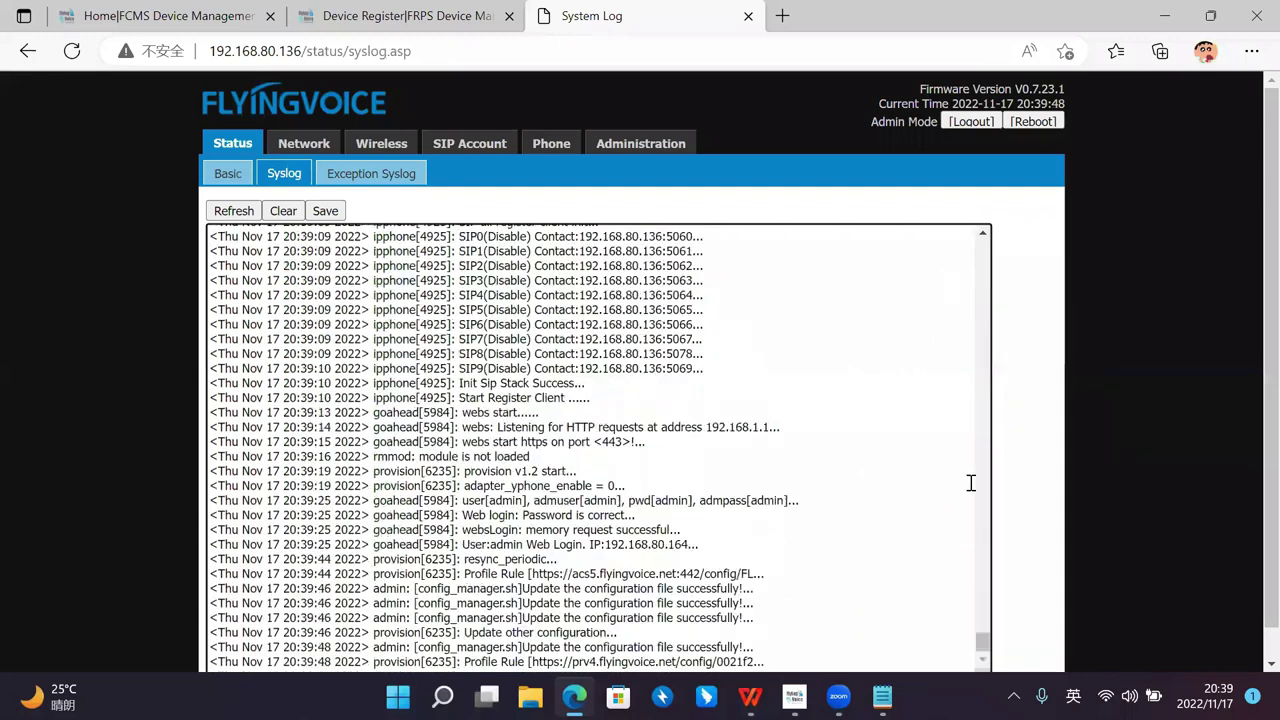
{"action": "scroll", "coordinate": [1020, 478], "scroll_direction": "down", "scroll_amount": 1}
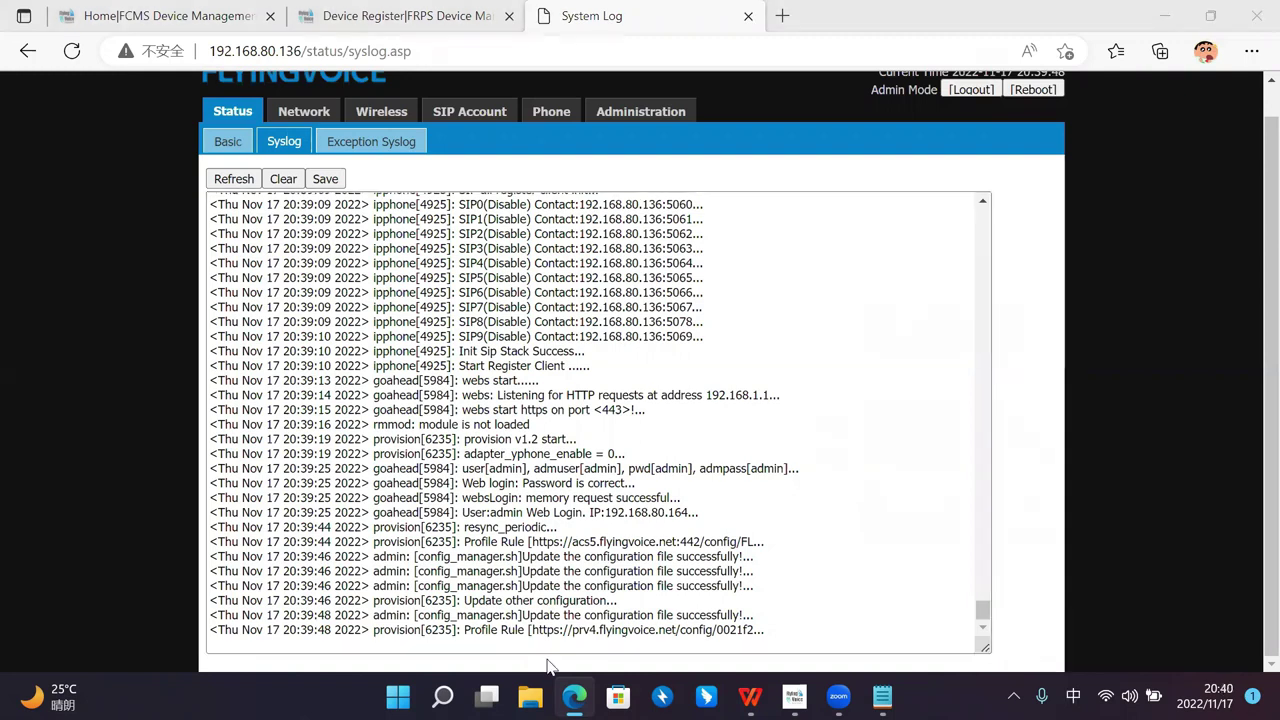
{"action": "left_click", "coordinate": [140, 12]}
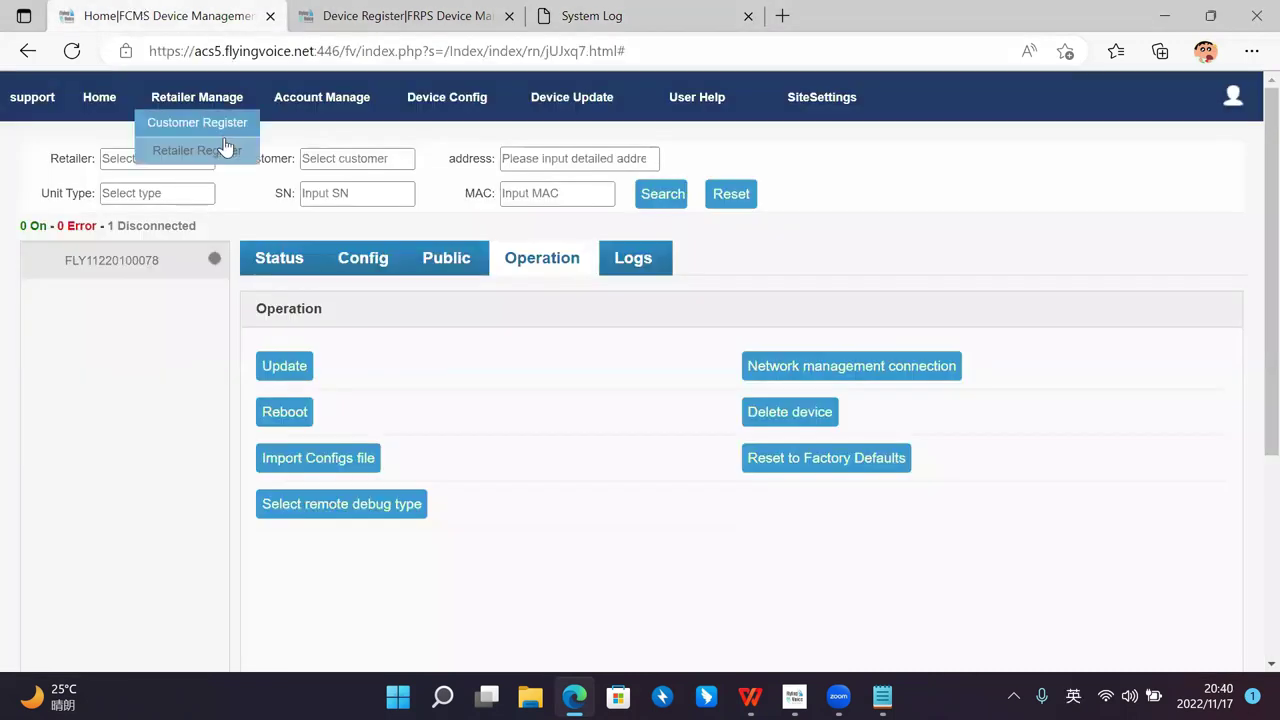
{"action": "key", "text": "ctrl+Tab"}
{"action": "key", "text": "ctrl+shift+Tab"}
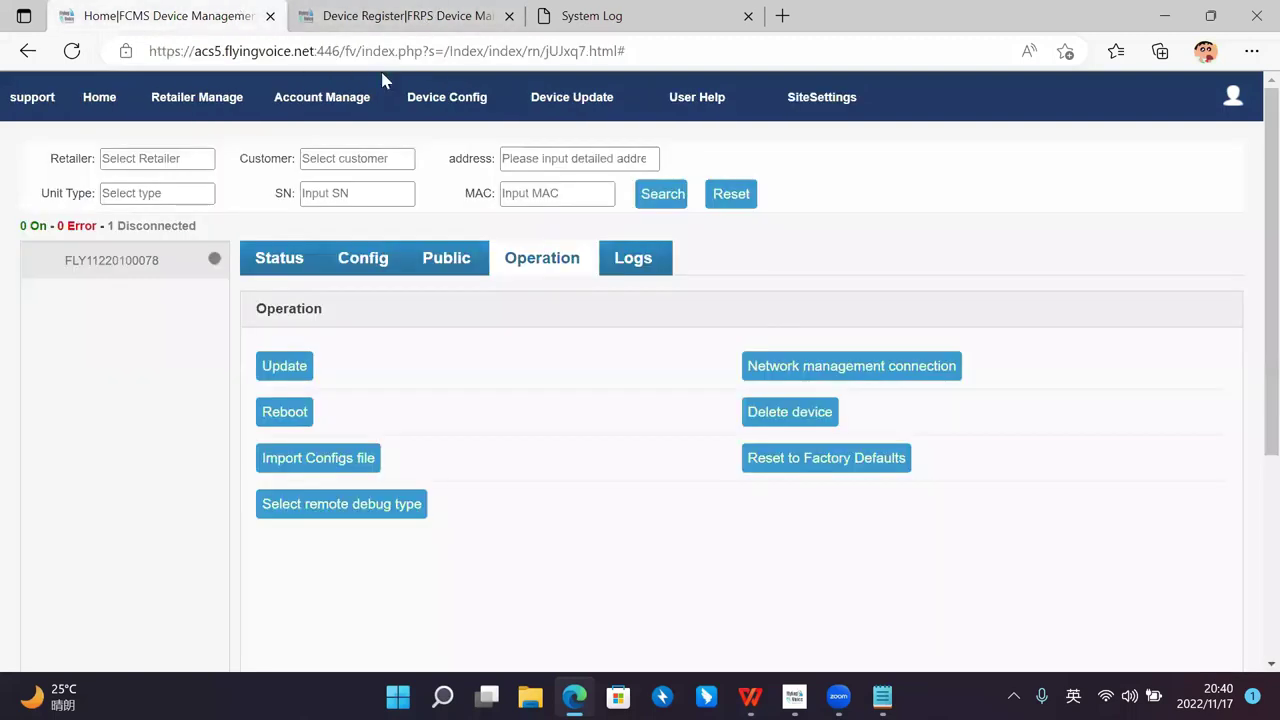
{"action": "left_click", "coordinate": [318, 262]}
{"action": "left_click", "coordinate": [71, 51]}
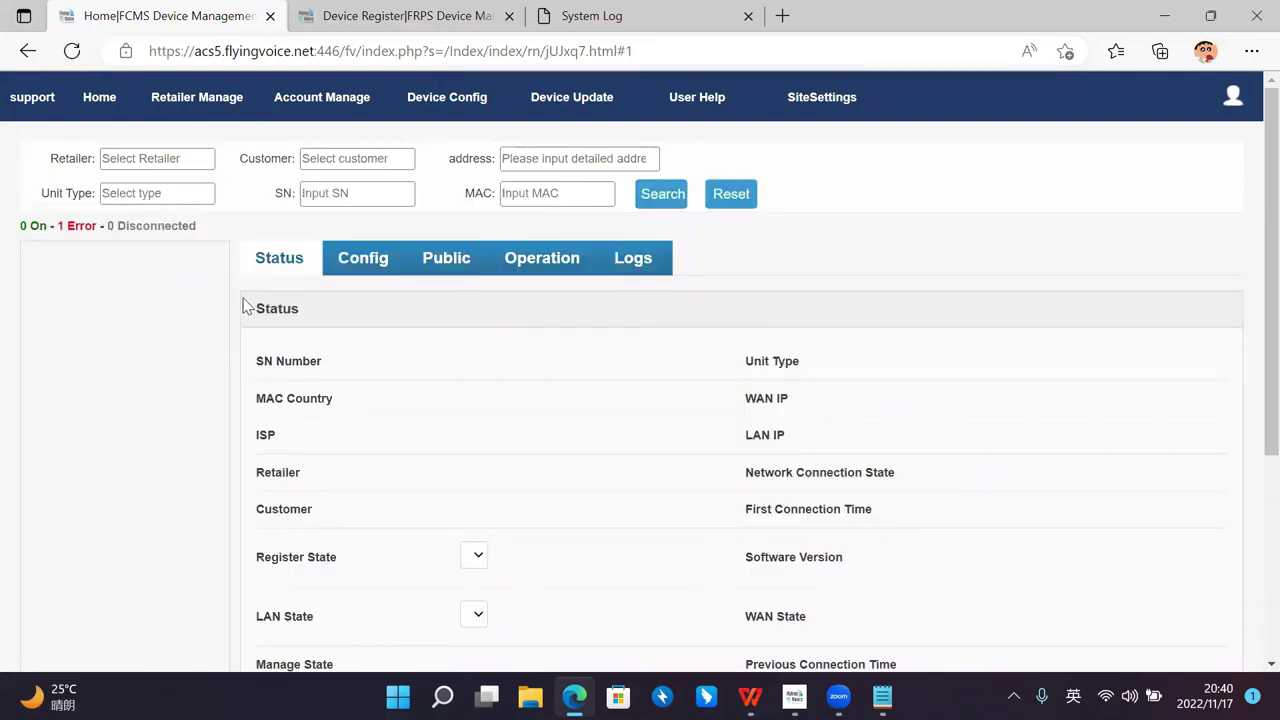
Step: List the devices in Error and check the Register State, showing the lines unregistered
{"action": "left_click", "coordinate": [80, 228]}
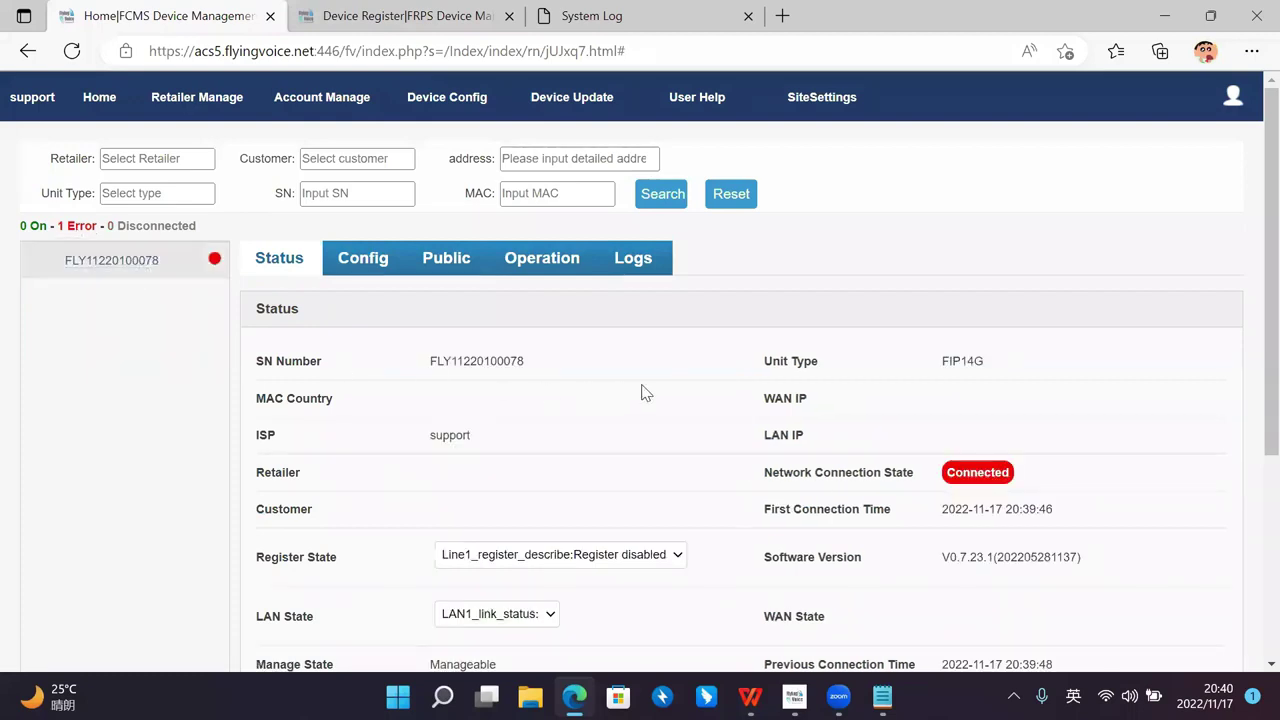
{"action": "scroll", "coordinate": [643, 390], "scroll_direction": "down", "scroll_amount": 1}
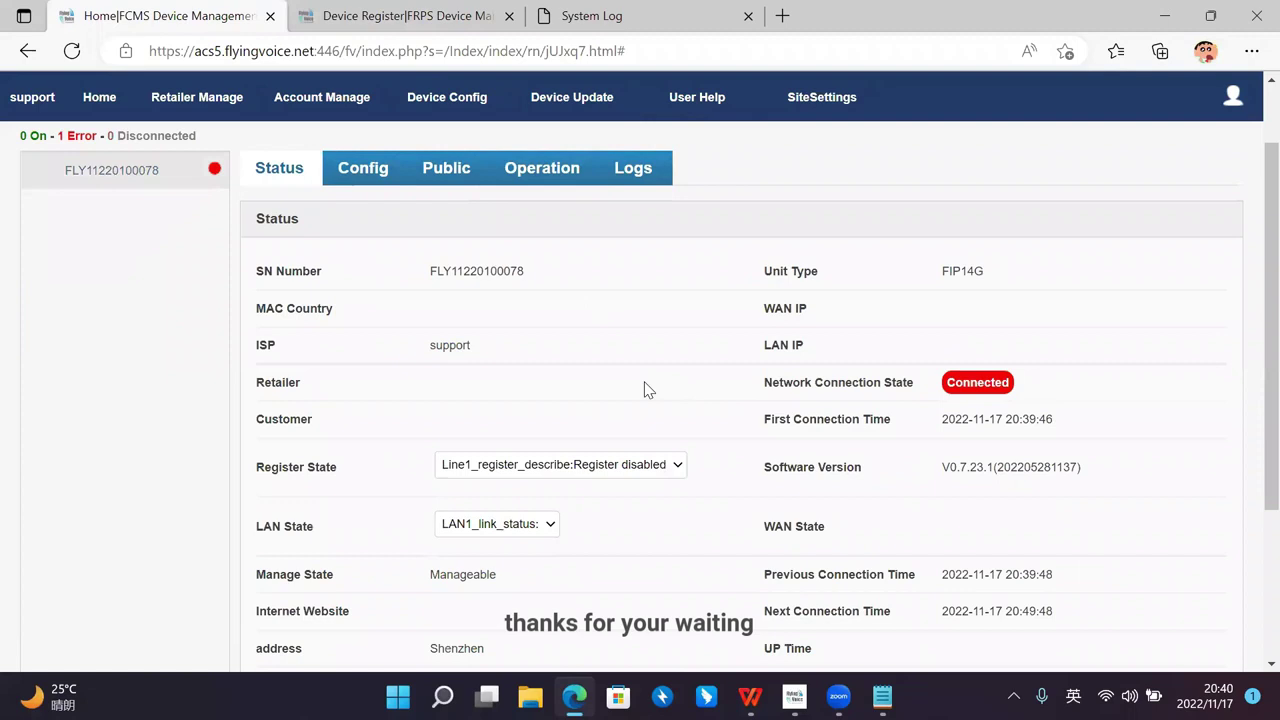
{"action": "scroll", "coordinate": [645, 390], "scroll_direction": "up", "scroll_amount": 1}
{"action": "scroll", "coordinate": [656, 366], "scroll_direction": "down", "scroll_amount": 1}
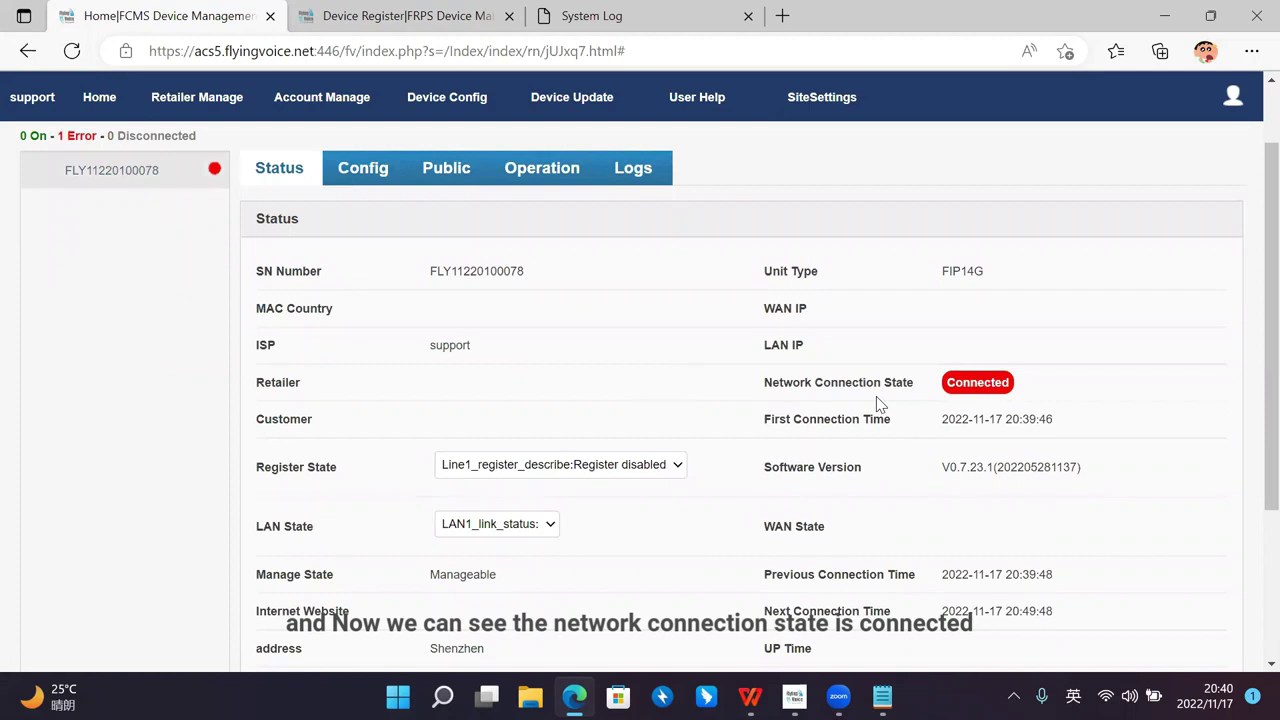
{"action": "scroll", "coordinate": [969, 380], "scroll_direction": "up", "scroll_amount": 2}
{"action": "scroll", "coordinate": [969, 389], "scroll_direction": "down", "scroll_amount": 2}
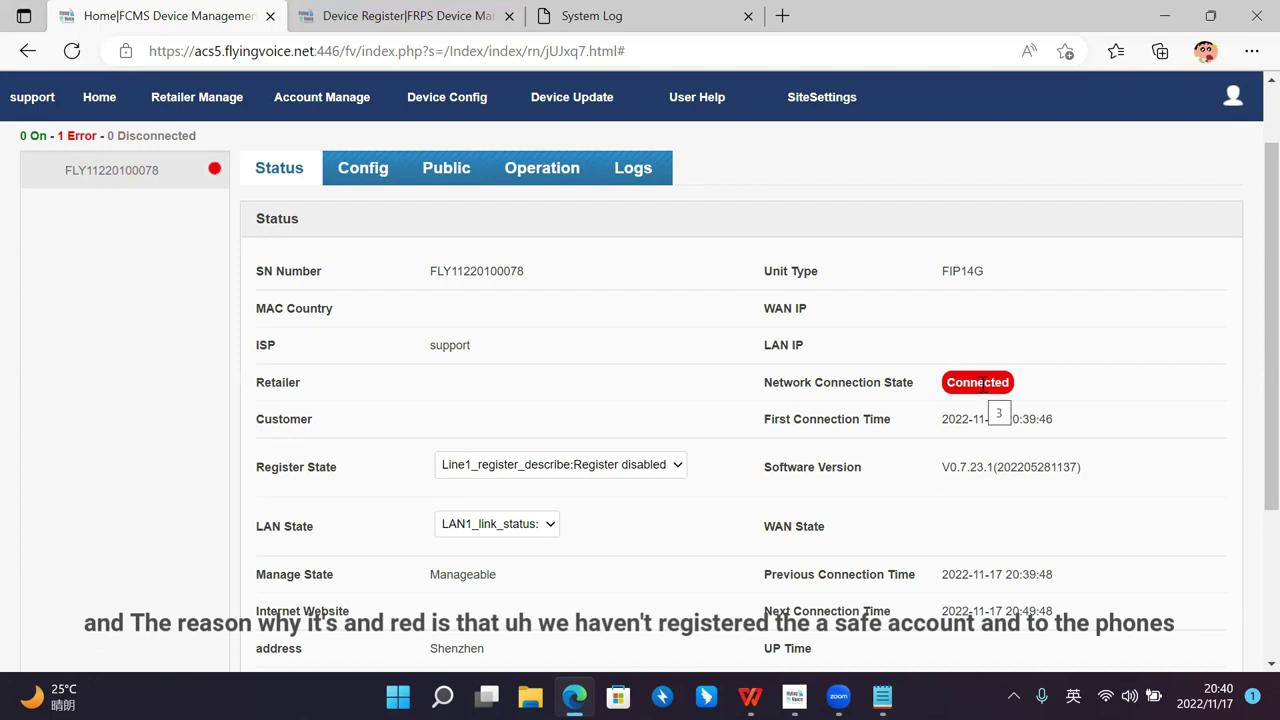
{"action": "scroll", "coordinate": [730, 366], "scroll_direction": "down", "scroll_amount": 1}
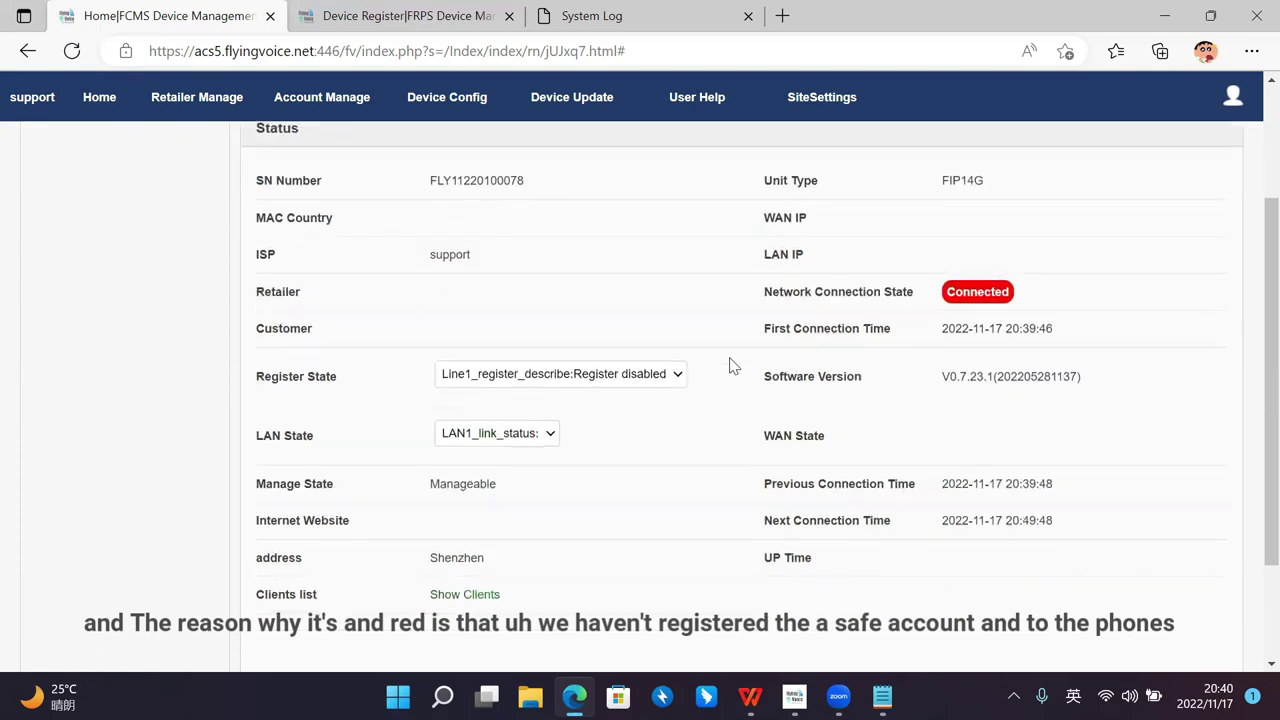
{"action": "left_click", "coordinate": [677, 376]}
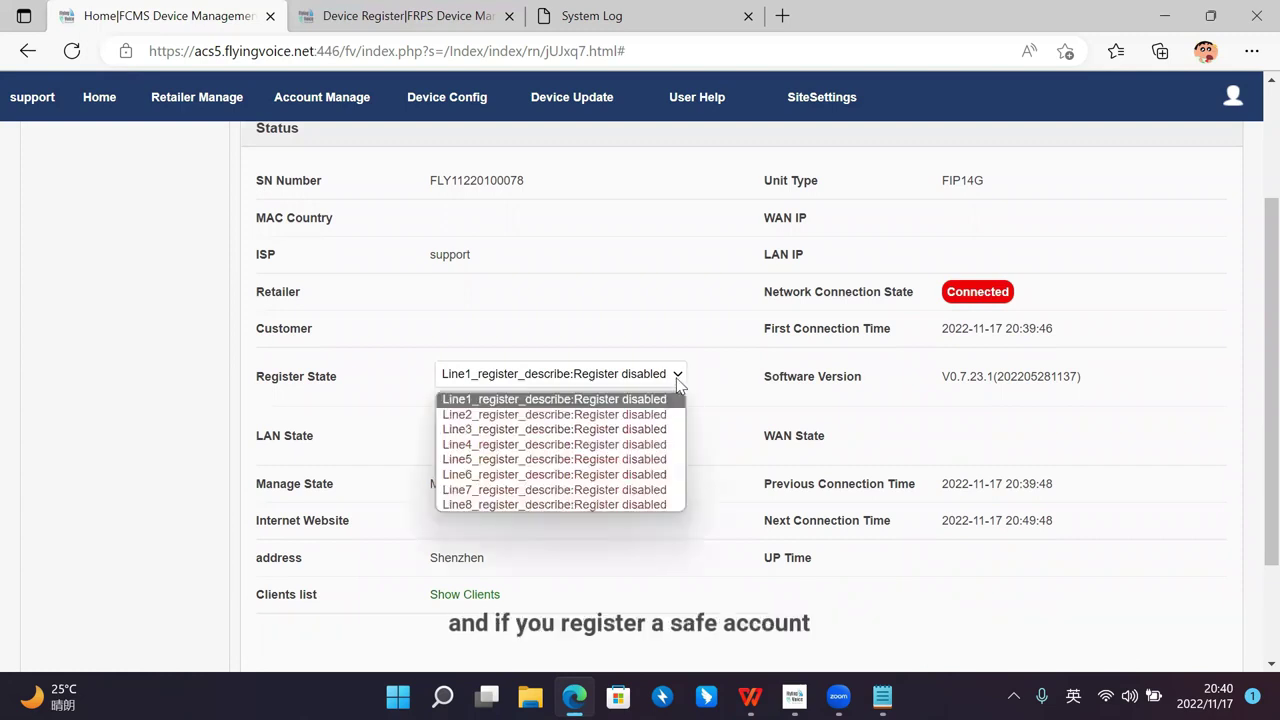
{"action": "left_click", "coordinate": [678, 384]}
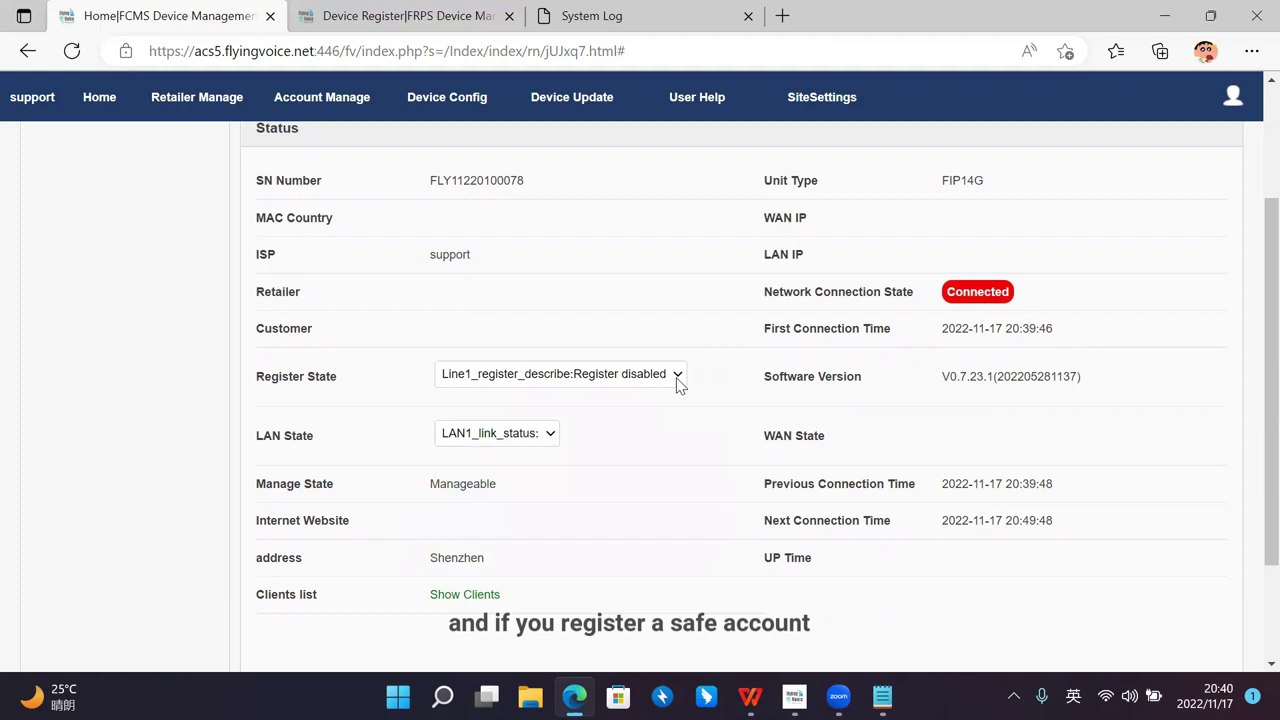
{"action": "scroll", "coordinate": [886, 334], "scroll_direction": "up", "scroll_amount": 2}
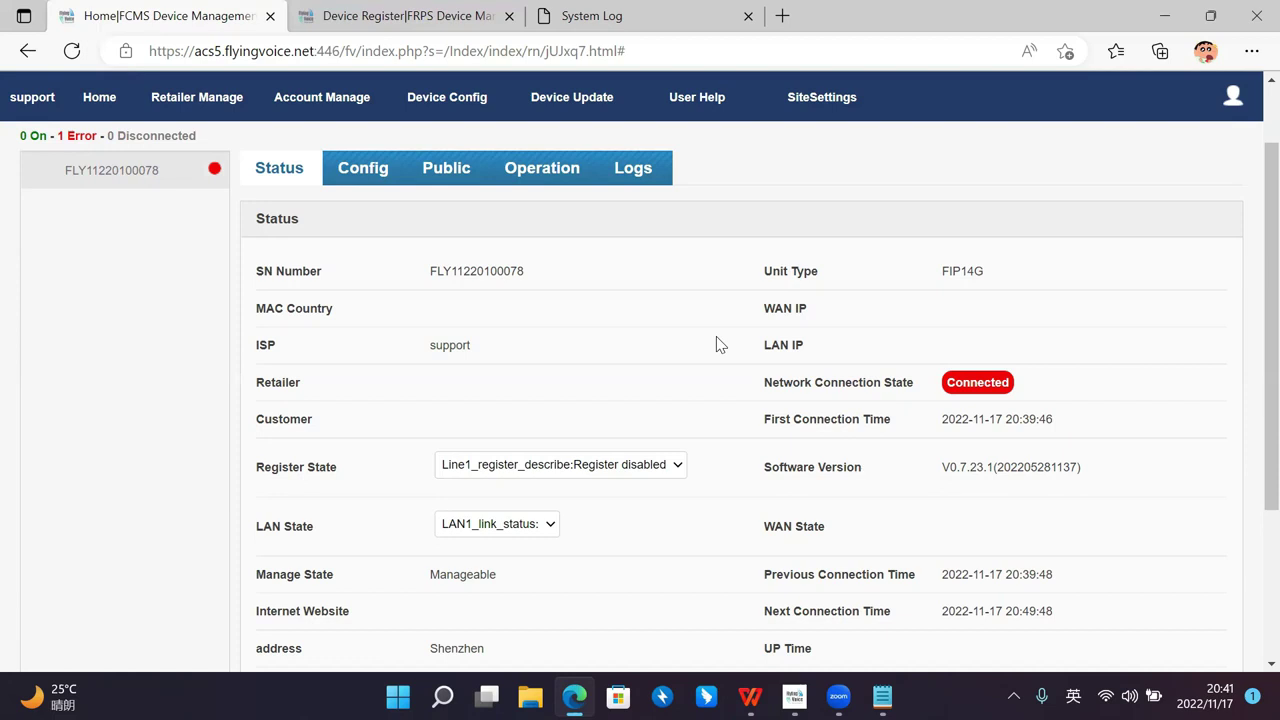
{"action": "scroll", "coordinate": [716, 342], "scroll_direction": "up", "scroll_amount": 1}
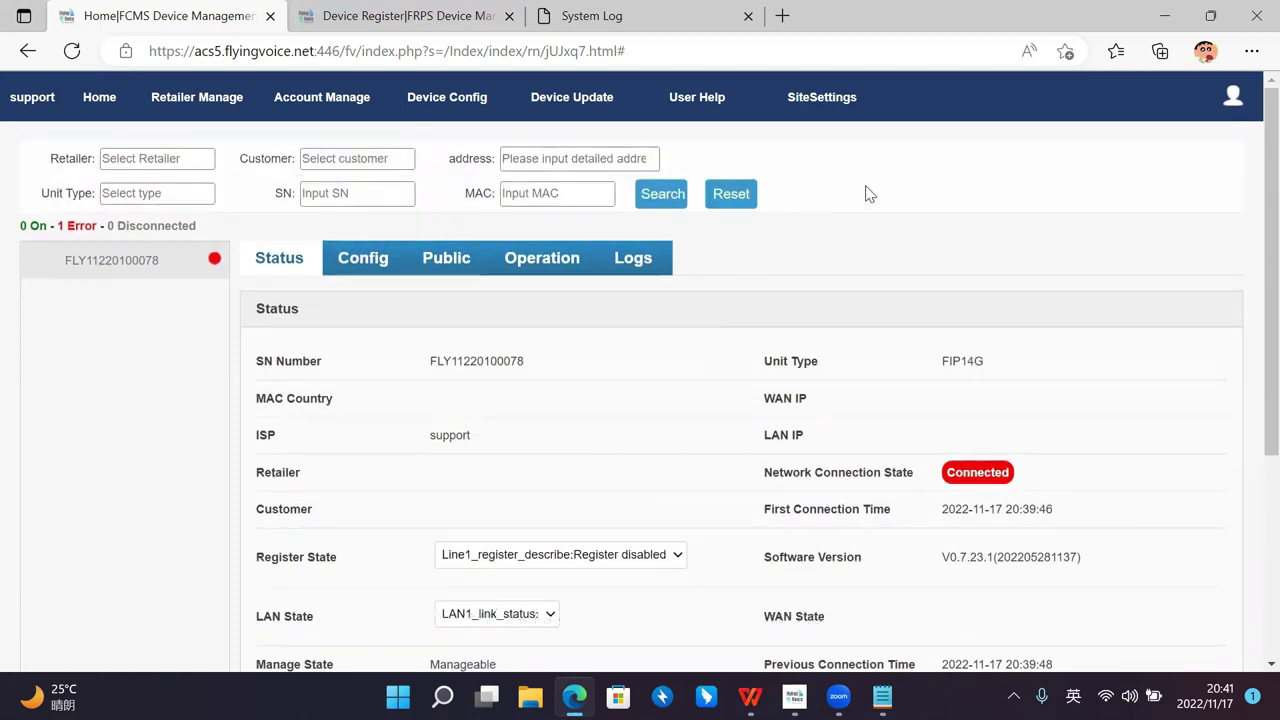
Step: Minimize the browser, bring FDC forward and select the I86BOX device in row 16
{"action": "left_click", "coordinate": [1164, 16]}
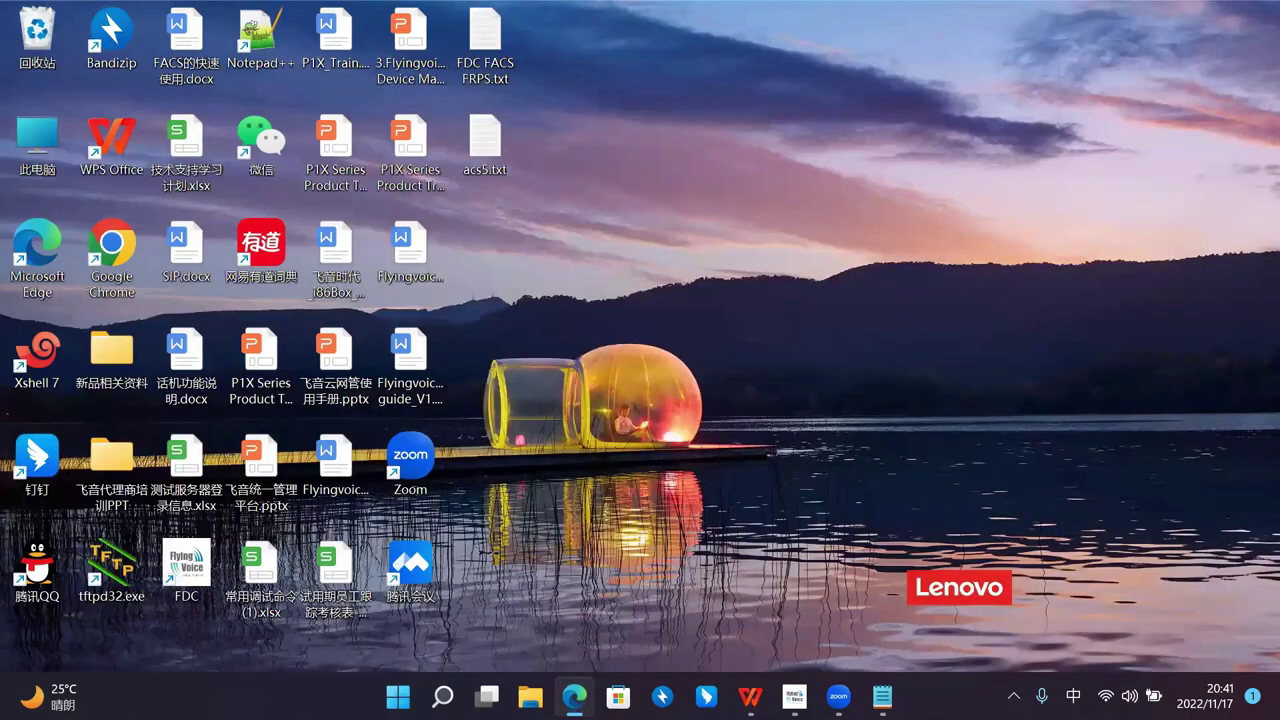
{"action": "key", "text": "alt+Tab"}
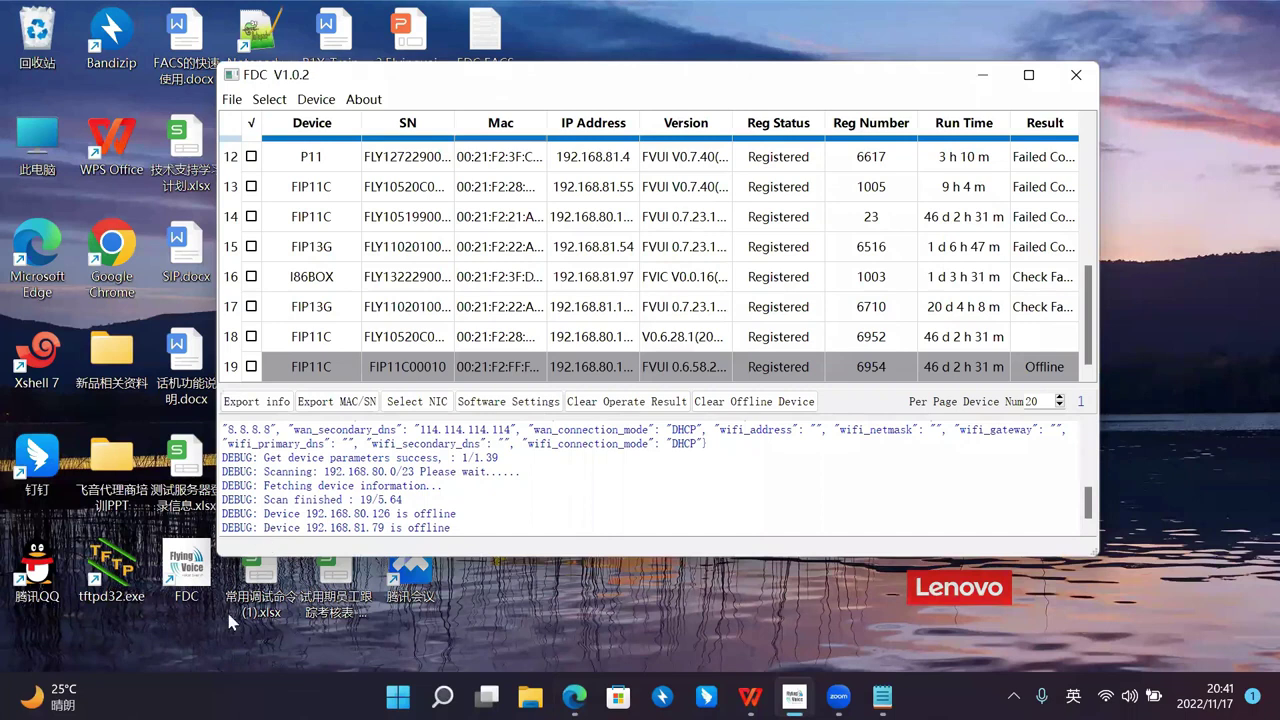
{"action": "left_click", "coordinate": [612, 295]}
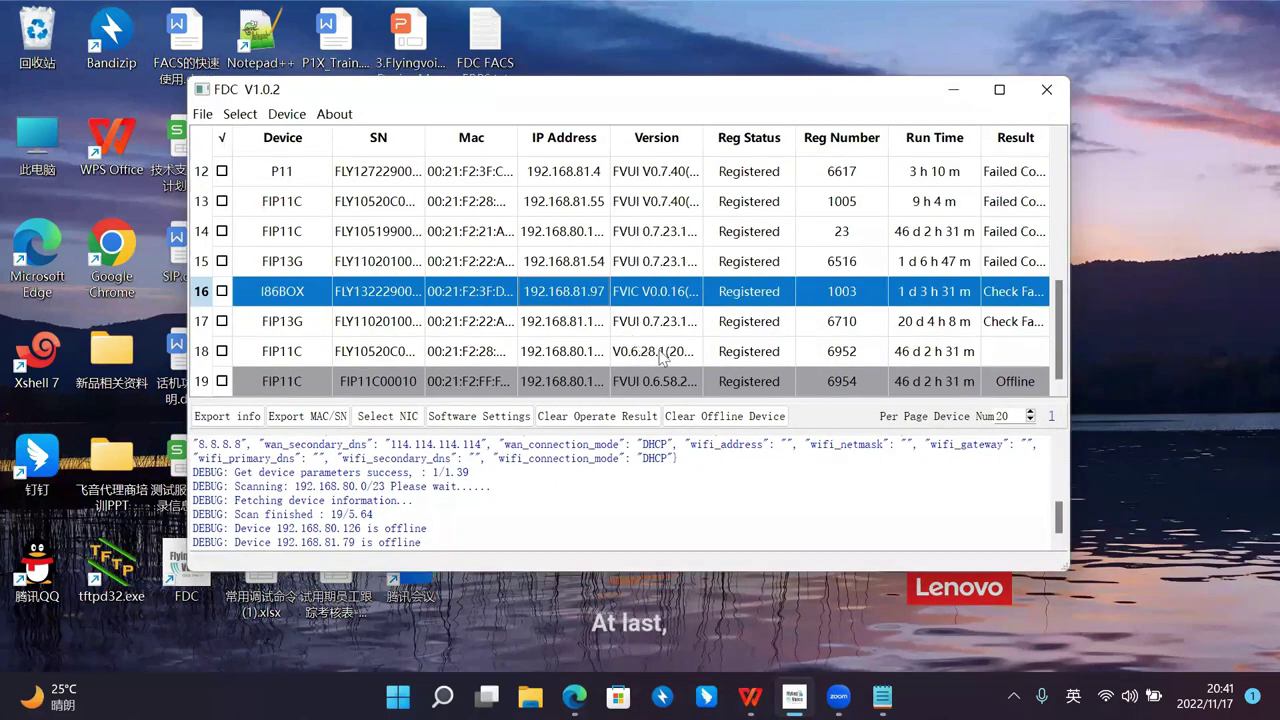
{"action": "scroll", "coordinate": [660, 358], "scroll_direction": "up", "scroll_amount": 4}
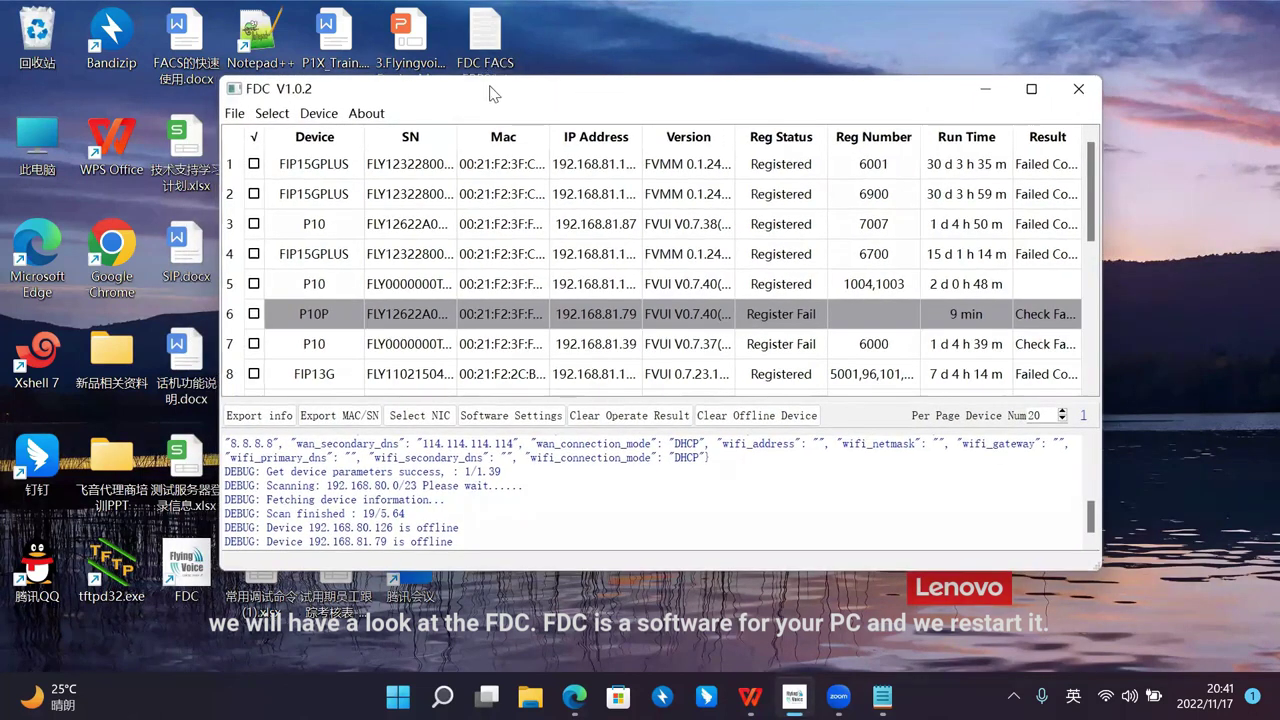
Step: Close FDC and relaunch it from its desktop icon
{"action": "left_click_drag", "start_coordinate": [488, 94], "coordinate": [497, 99]}
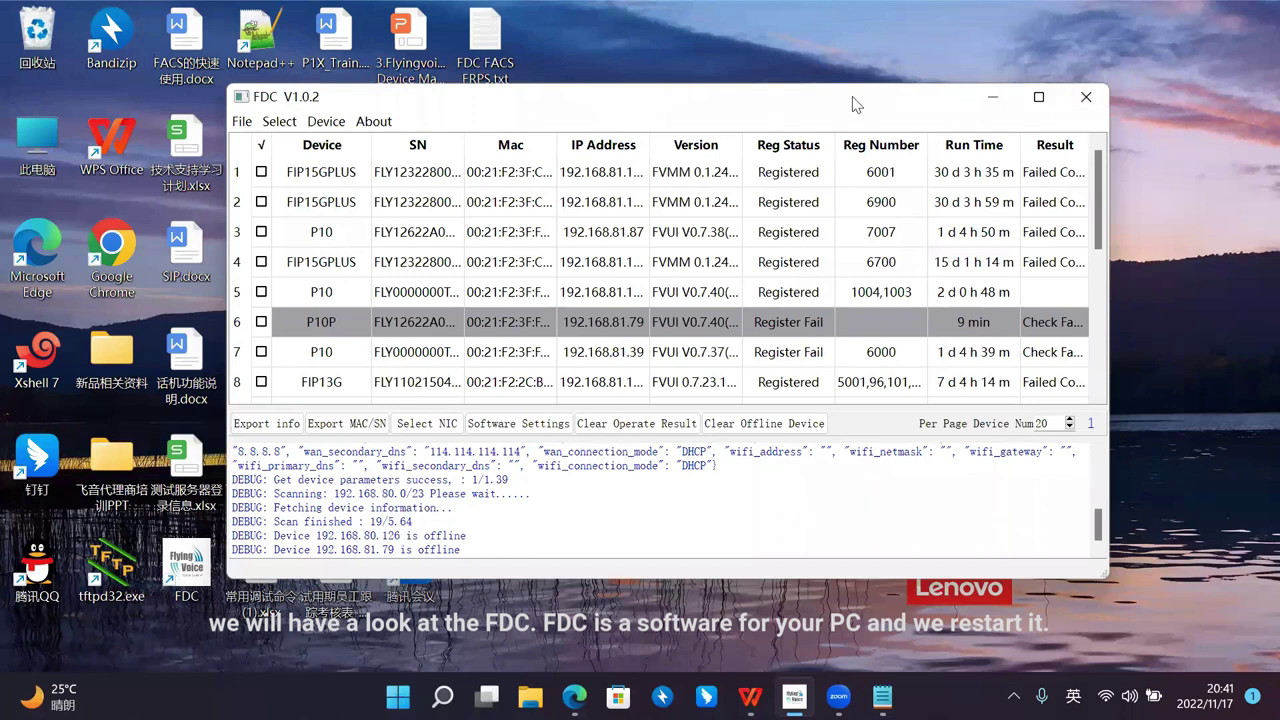
{"action": "left_click_drag", "start_coordinate": [853, 101], "coordinate": [835, 100]}
{"action": "left_click", "coordinate": [1068, 95]}
{"action": "double_click", "coordinate": [186, 566]}
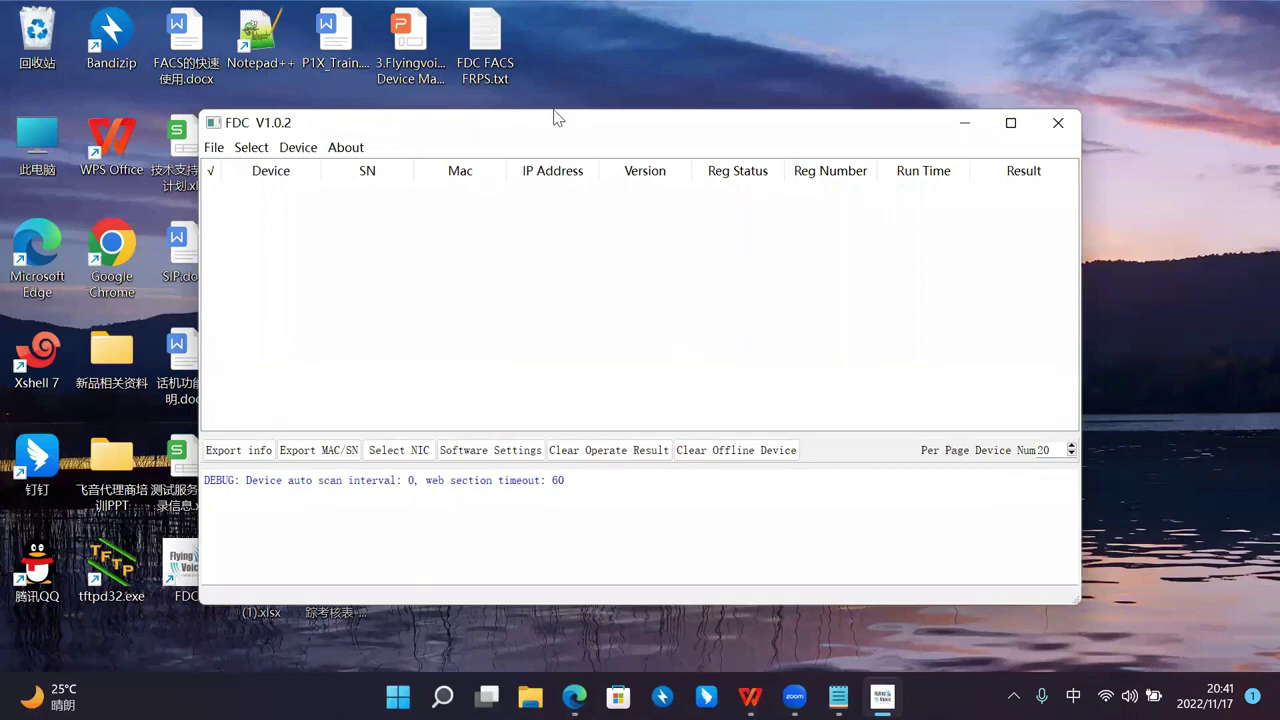
Step: Set FDC's scanning interface to the Realtek 8822CE wireless adapter at 192.168.80.164
{"action": "left_click_drag", "start_coordinate": [556, 118], "coordinate": [530, 90]}
{"action": "left_click_drag", "start_coordinate": [429, 100], "coordinate": [435, 97]}
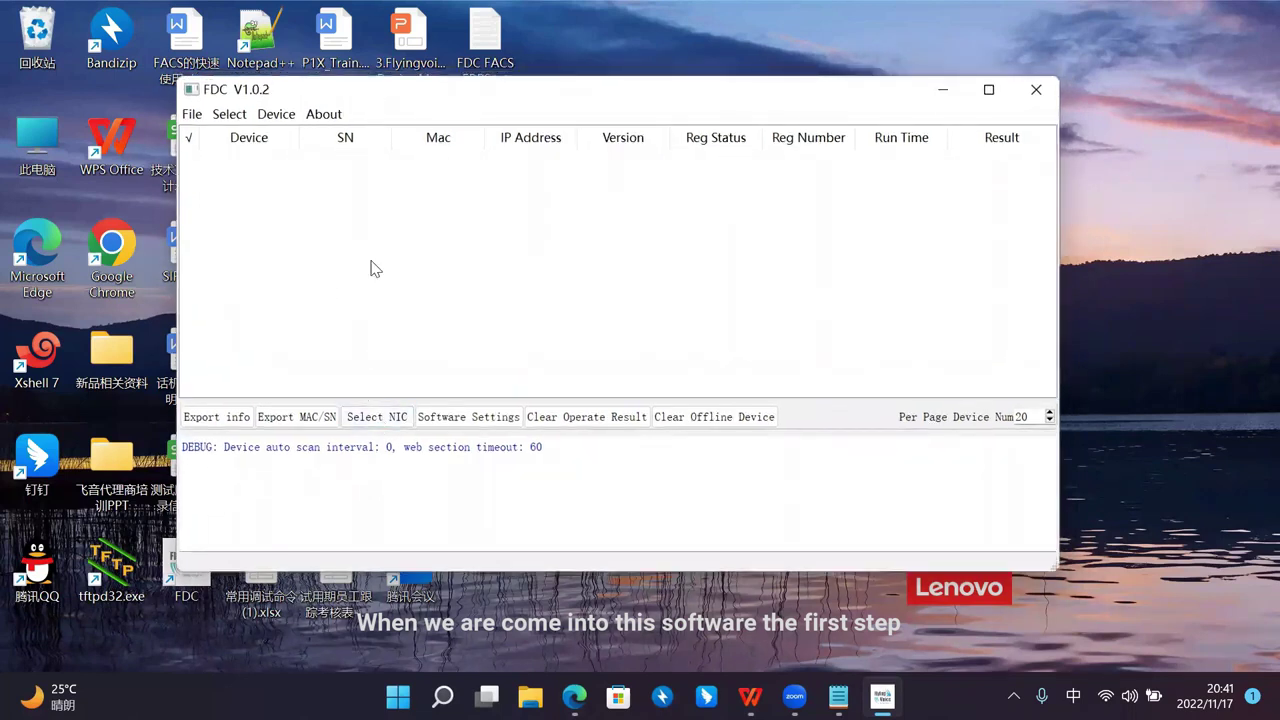
{"action": "left_click", "coordinate": [372, 421]}
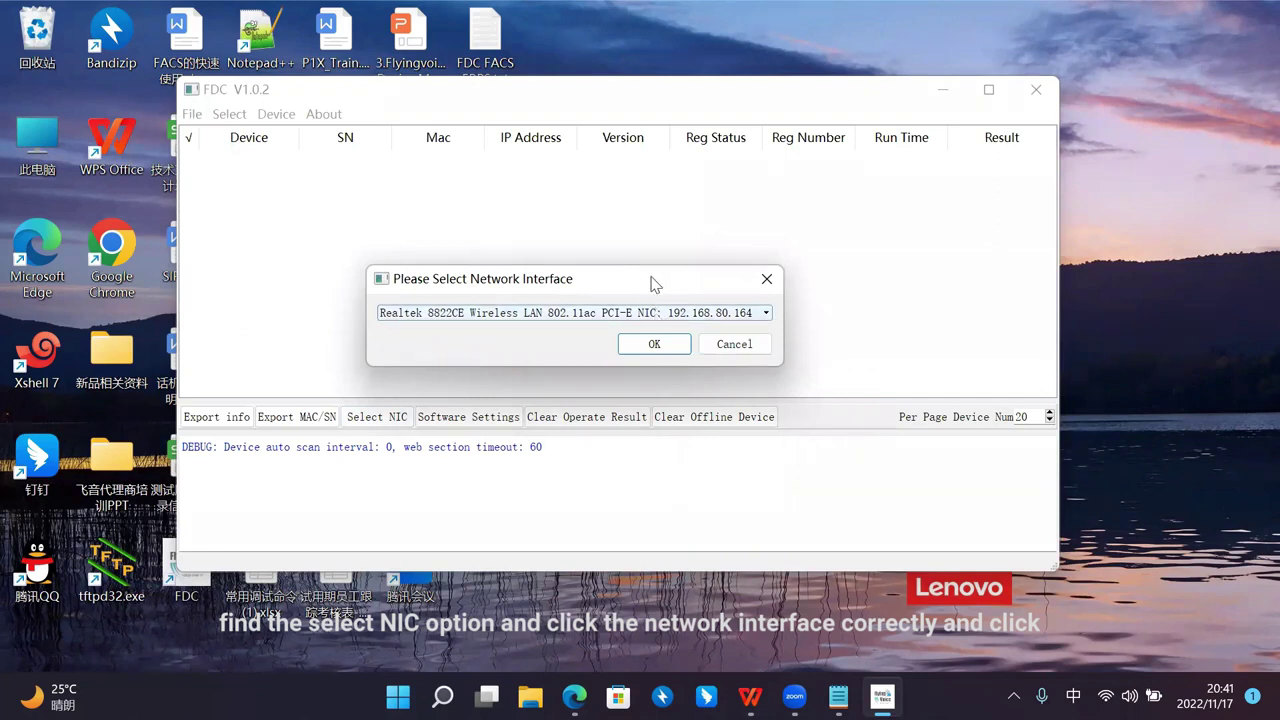
{"action": "left_click_drag", "start_coordinate": [652, 286], "coordinate": [662, 288]}
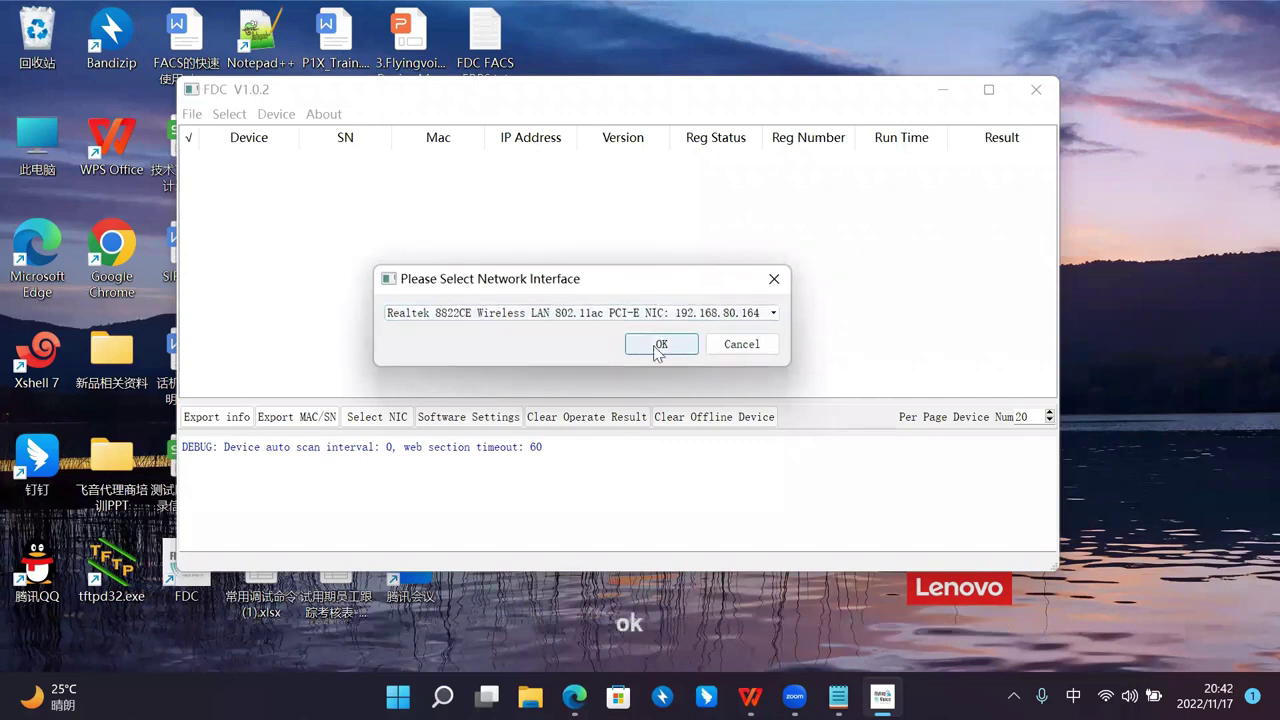
{"action": "left_click", "coordinate": [659, 345]}
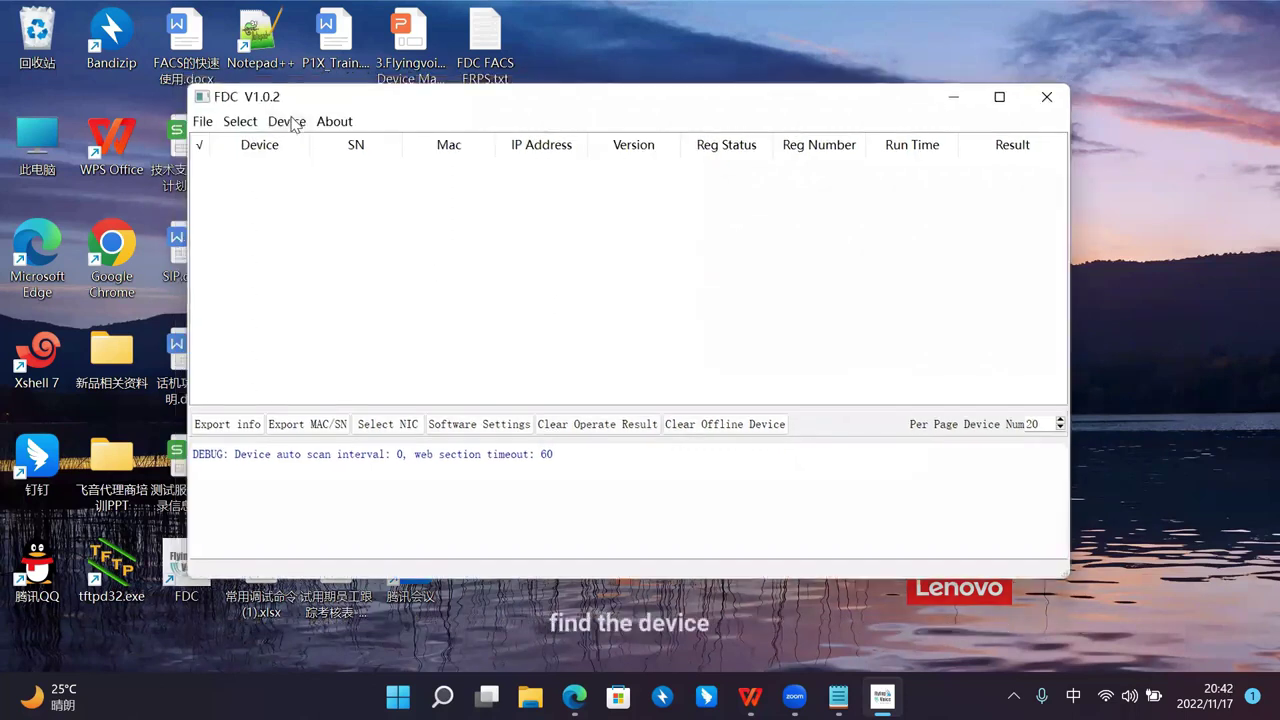
{"action": "left_click", "coordinate": [304, 134]}
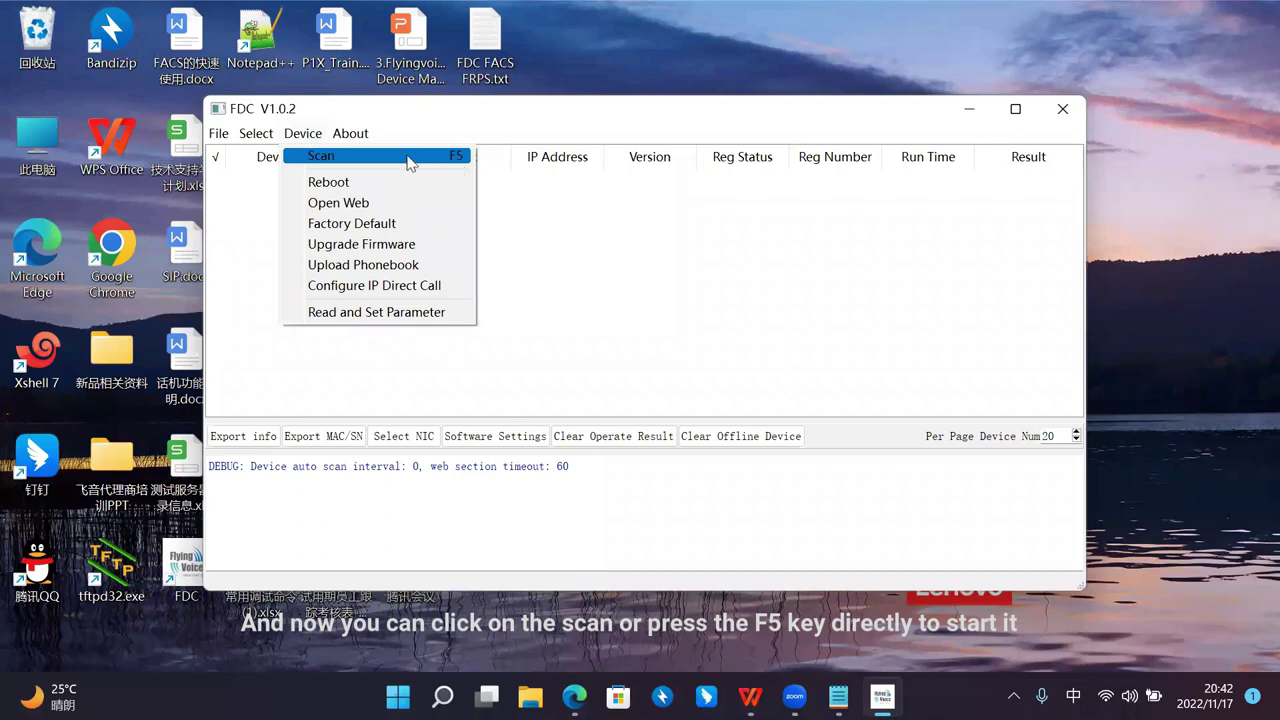
Step: Scan the network to list 20 devices and select the row 2 FIP15GPLUS phone
{"action": "left_click", "coordinate": [410, 162]}
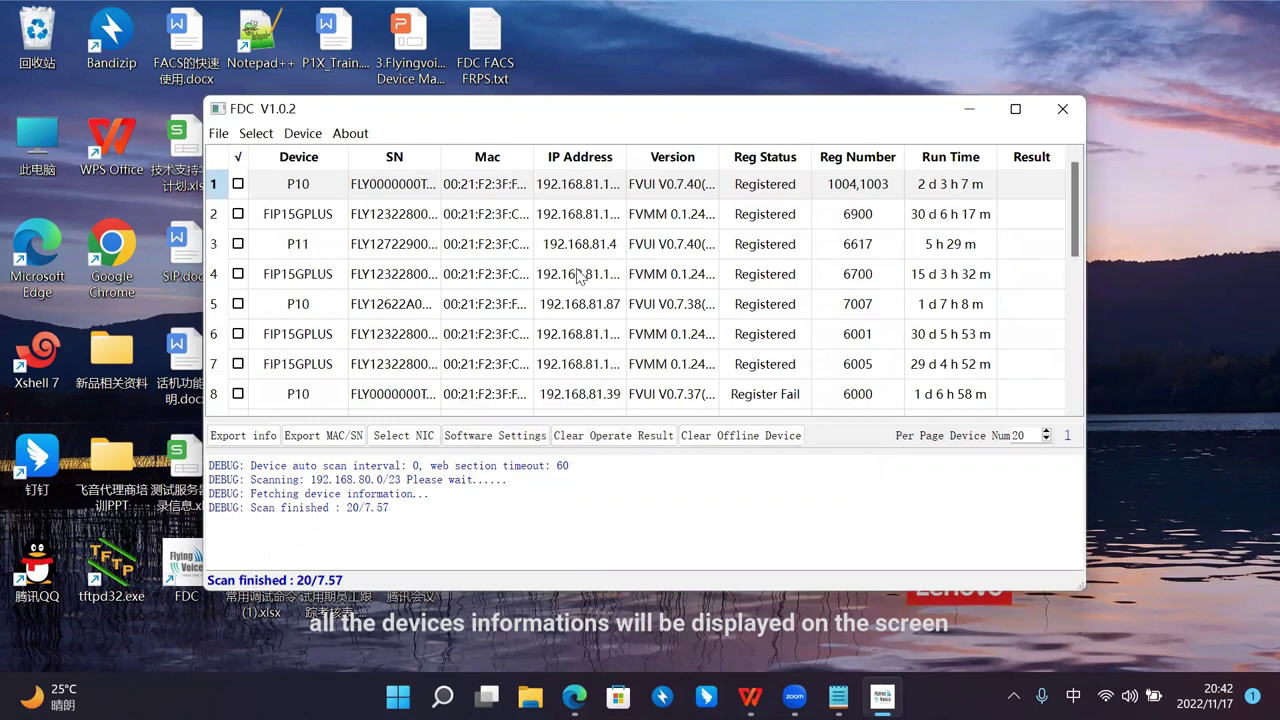
{"action": "left_click", "coordinate": [450, 279]}
{"action": "scroll", "coordinate": [440, 282], "scroll_direction": "down", "scroll_amount": 4}
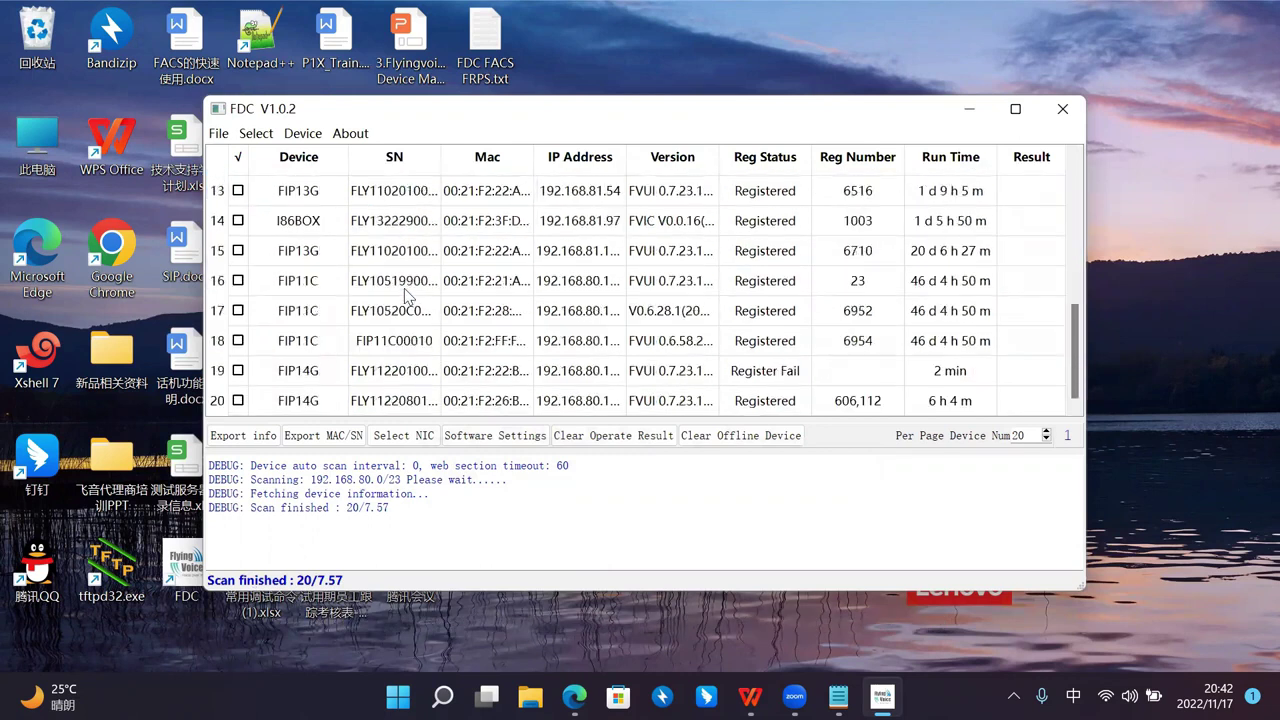
{"action": "scroll", "coordinate": [400, 278], "scroll_direction": "up", "scroll_amount": 4}
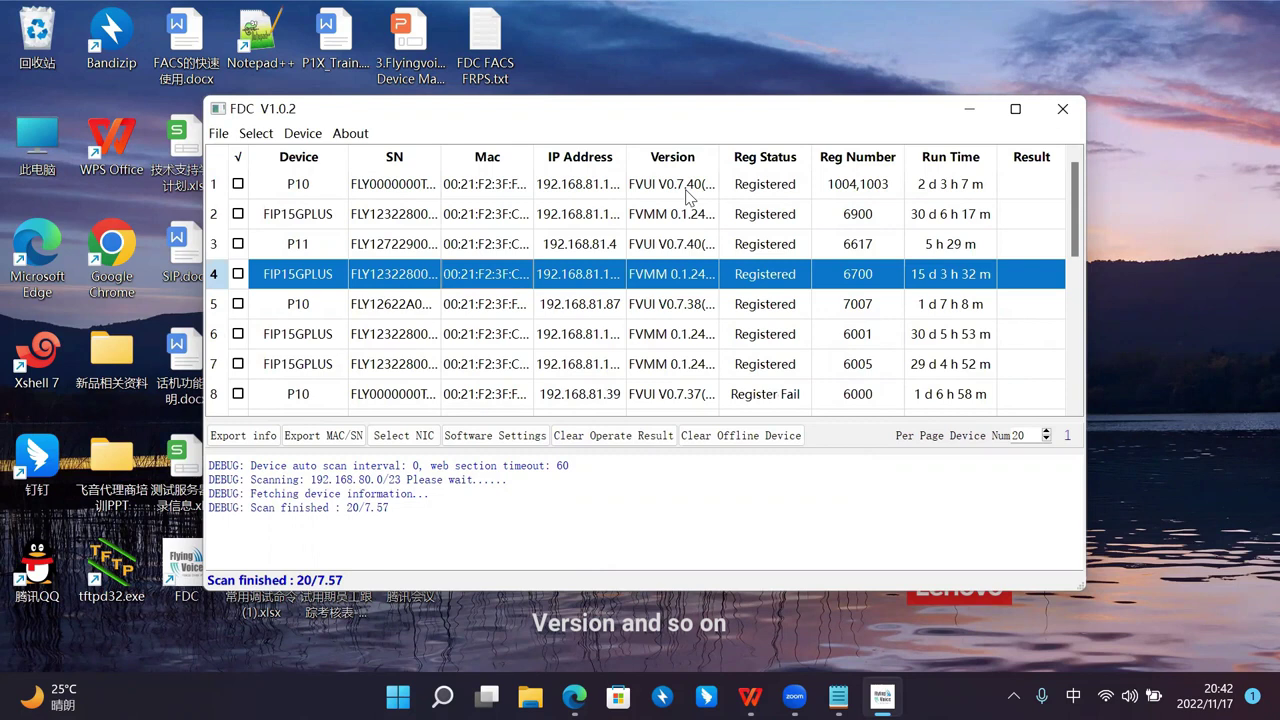
{"action": "scroll", "coordinate": [785, 296], "scroll_direction": "down", "scroll_amount": 3}
{"action": "scroll", "coordinate": [785, 300], "scroll_direction": "up", "scroll_amount": 3}
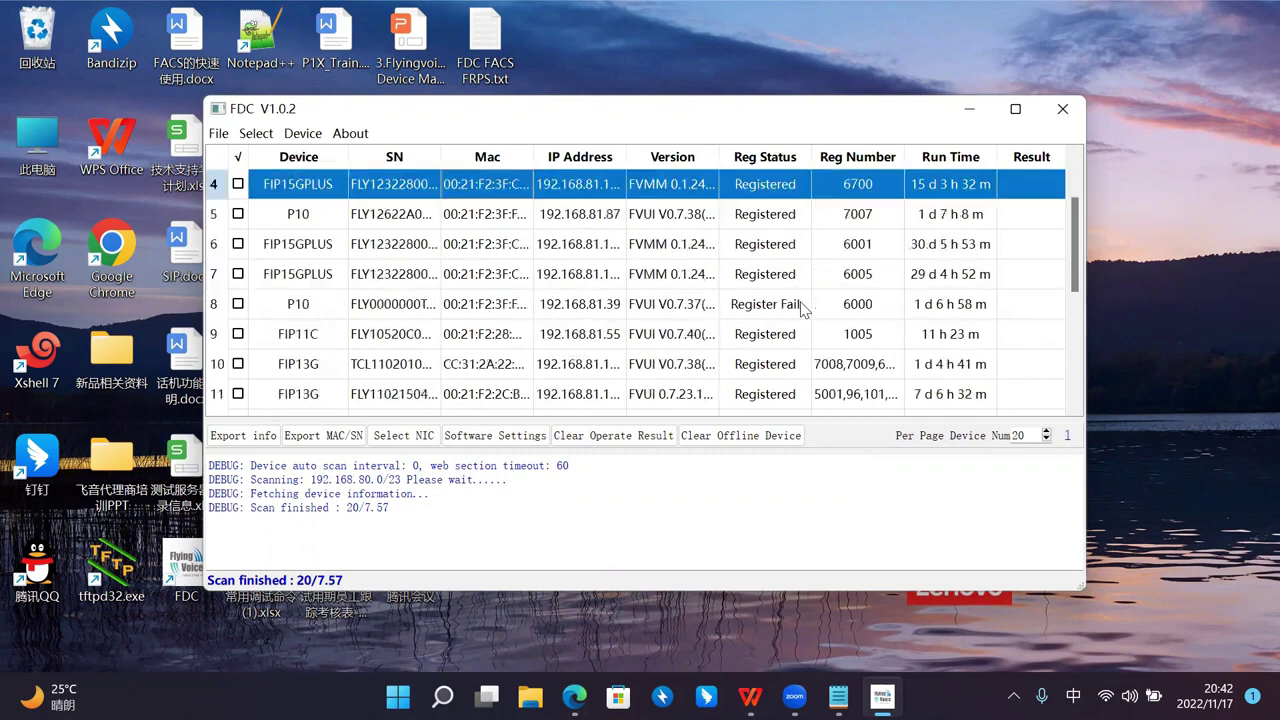
{"action": "left_click", "coordinate": [440, 303]}
{"action": "left_click", "coordinate": [383, 221]}
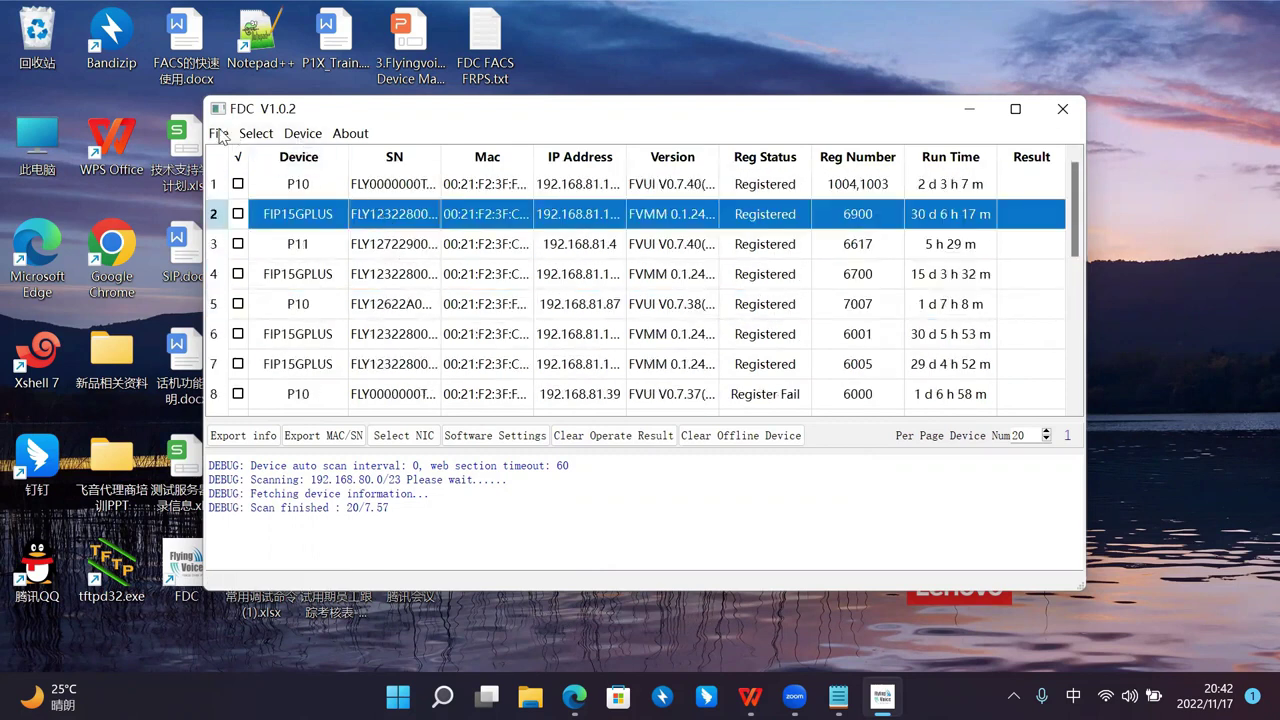
{"action": "left_click_drag", "start_coordinate": [250, 110], "coordinate": [262, 100]}
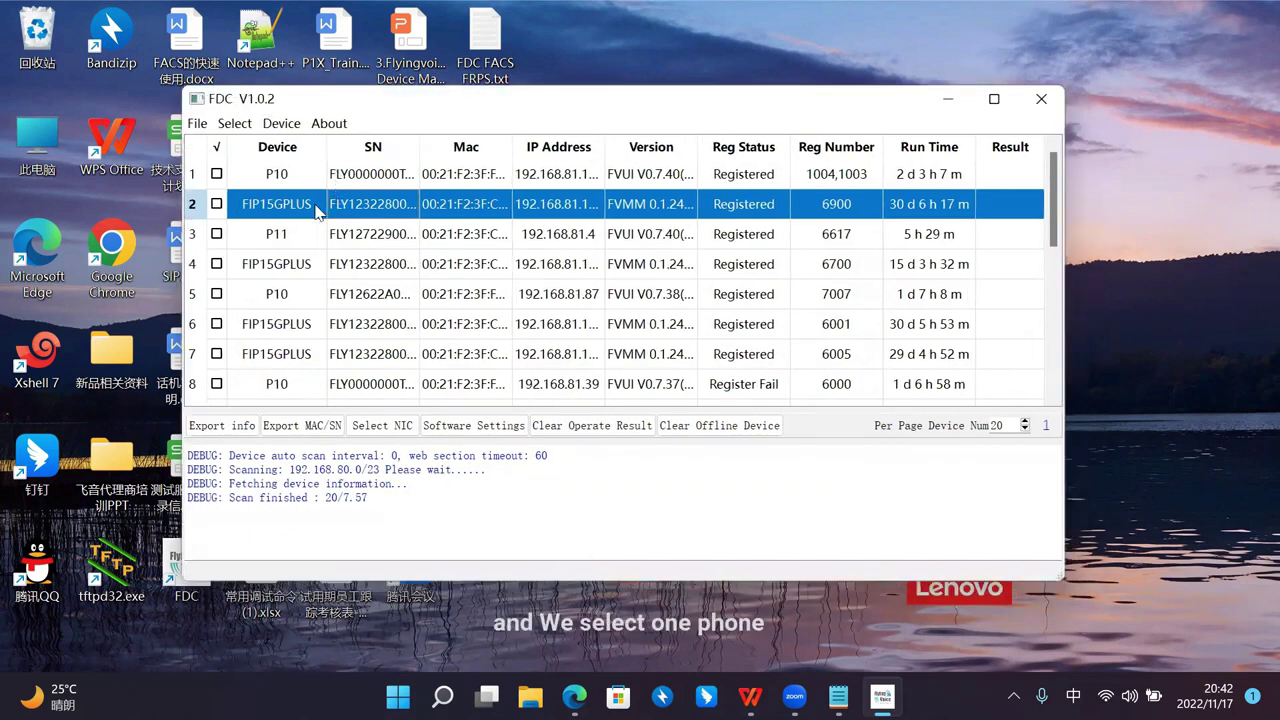
Step: Dismiss the no-device-selected warning from a first export attempt and tick the row 2 phone
{"action": "left_click", "coordinate": [200, 124]}
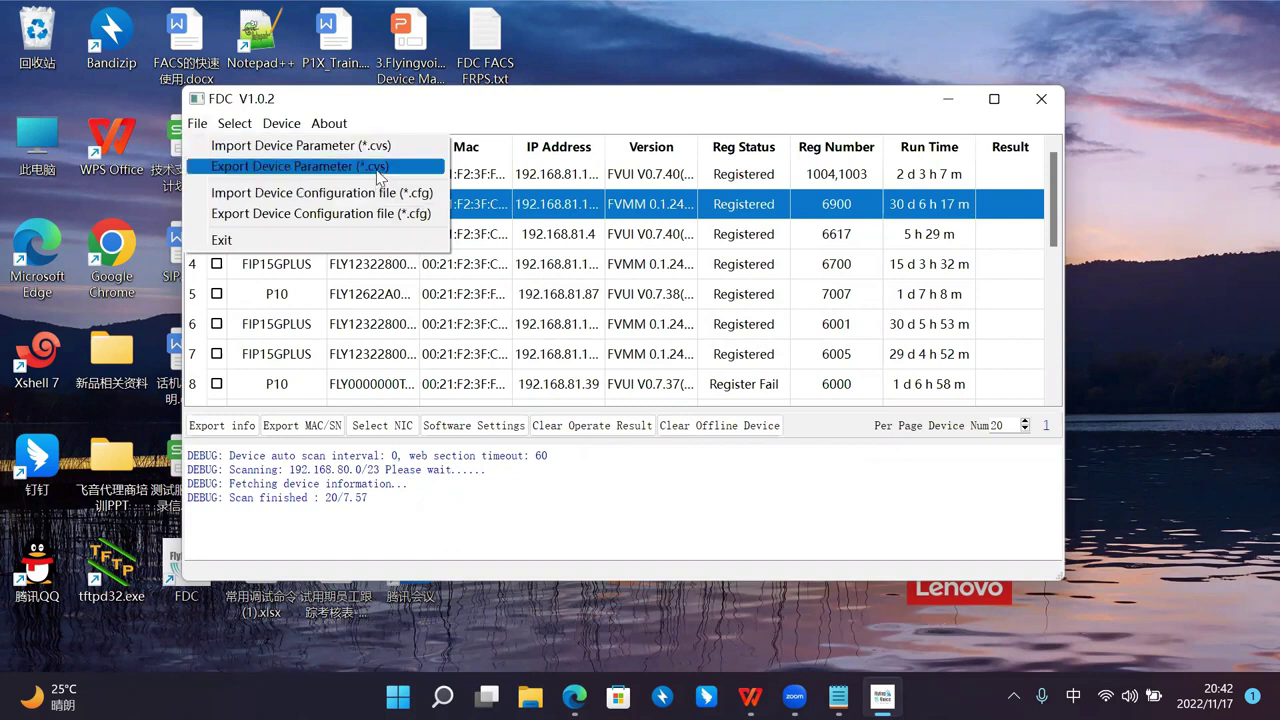
{"action": "left_click", "coordinate": [376, 166]}
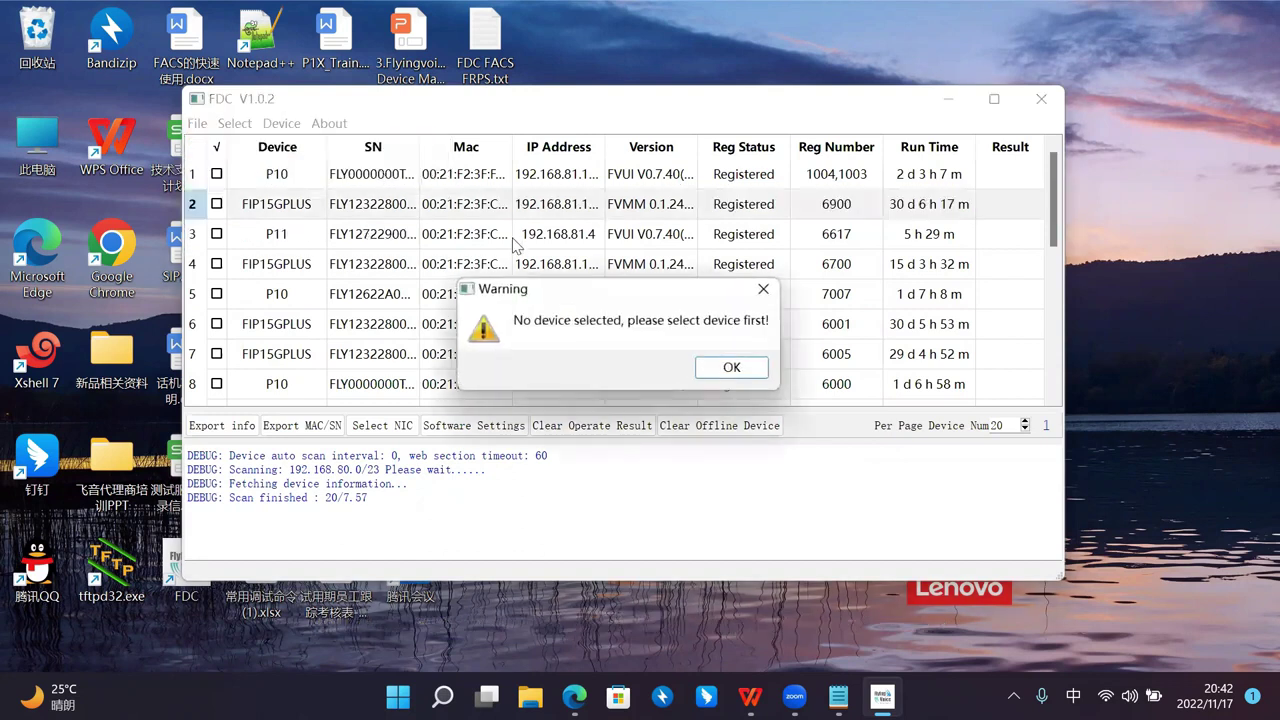
{"action": "left_click", "coordinate": [731, 377]}
{"action": "left_click", "coordinate": [216, 204]}
Step: Export the row 2 phone's device parameters as CSV file dd into Downloads
{"action": "left_click", "coordinate": [197, 123]}
{"action": "left_click", "coordinate": [272, 168]}
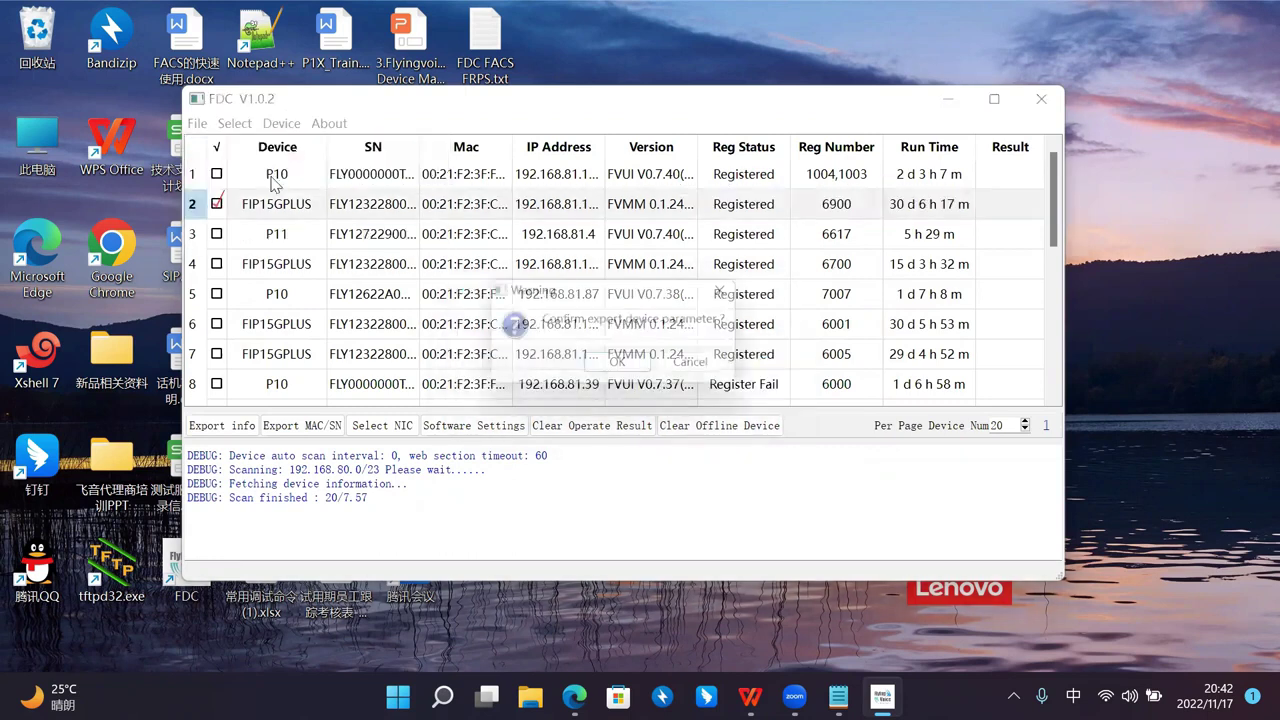
{"action": "left_click", "coordinate": [619, 362]}
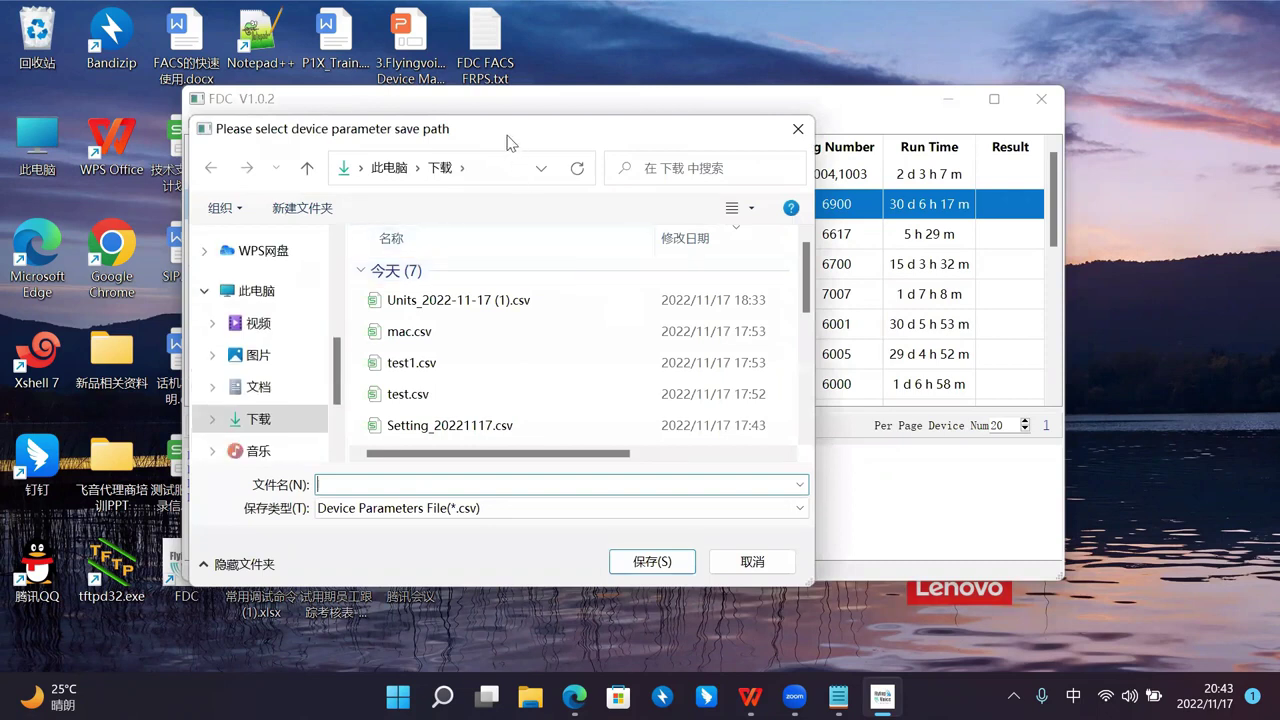
{"action": "left_click_drag", "start_coordinate": [527, 141], "coordinate": [670, 40]}
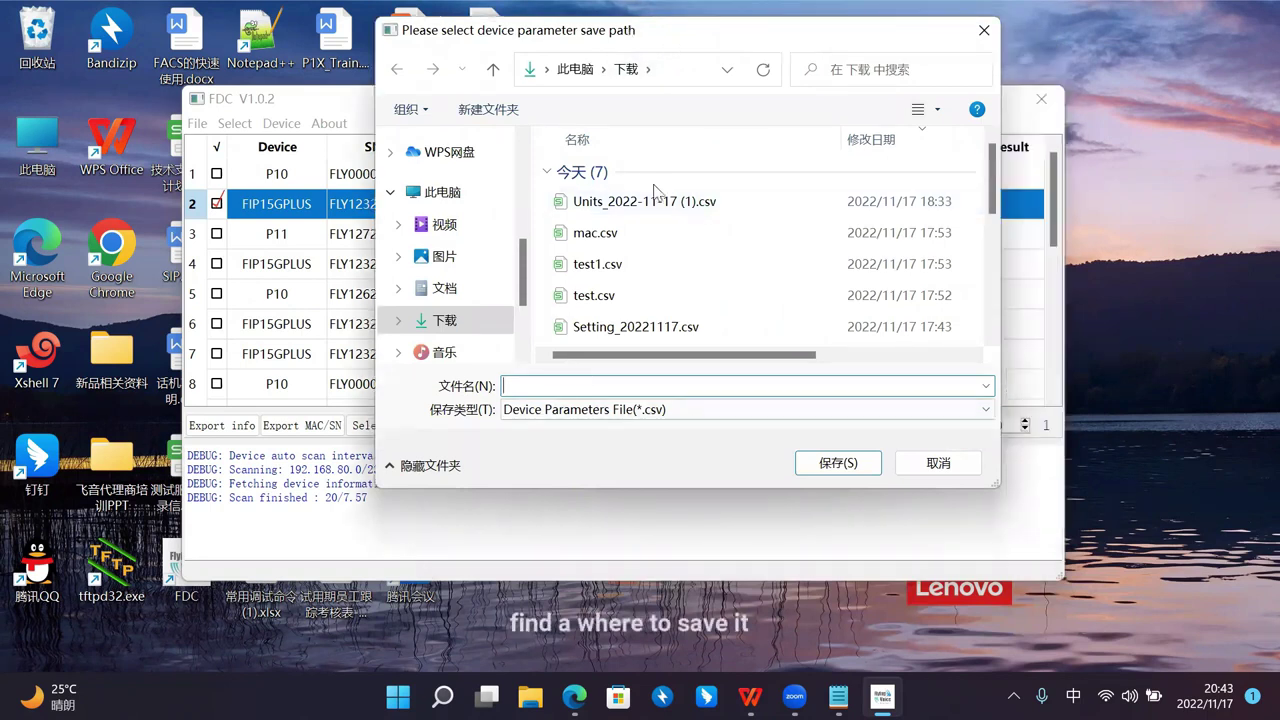
{"action": "type", "text": "dd"}
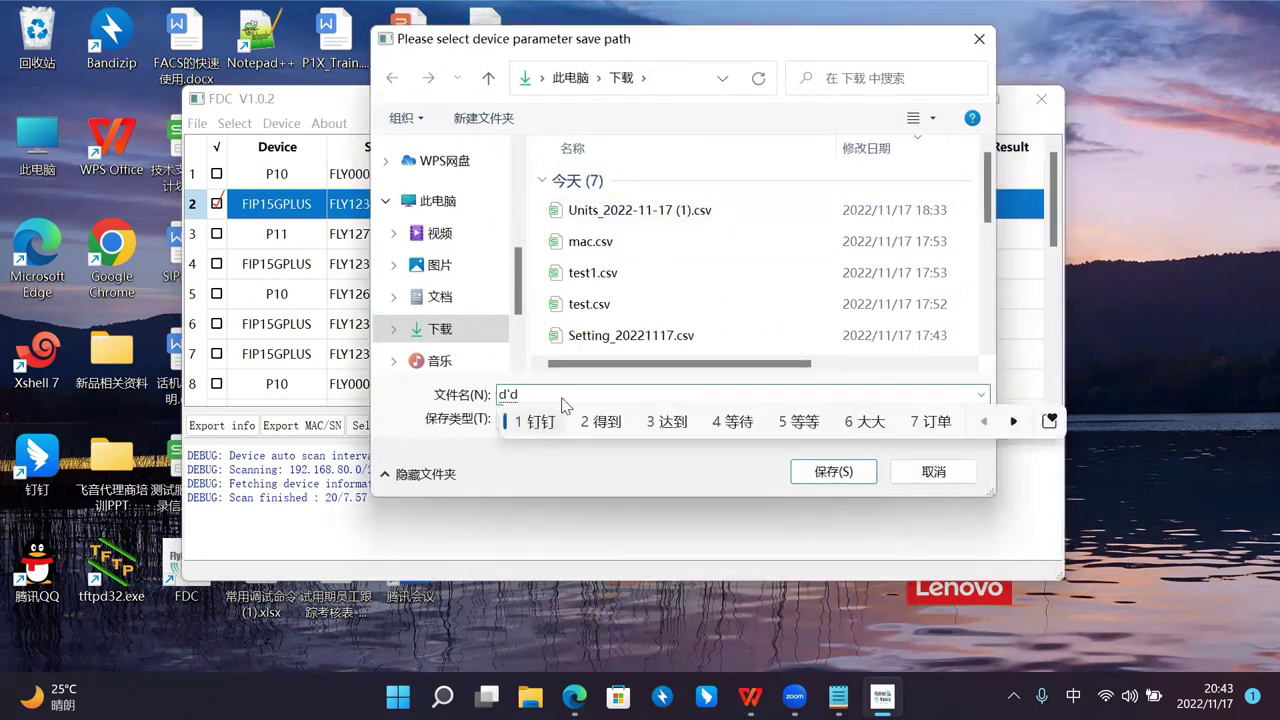
{"action": "key", "text": "shift"}
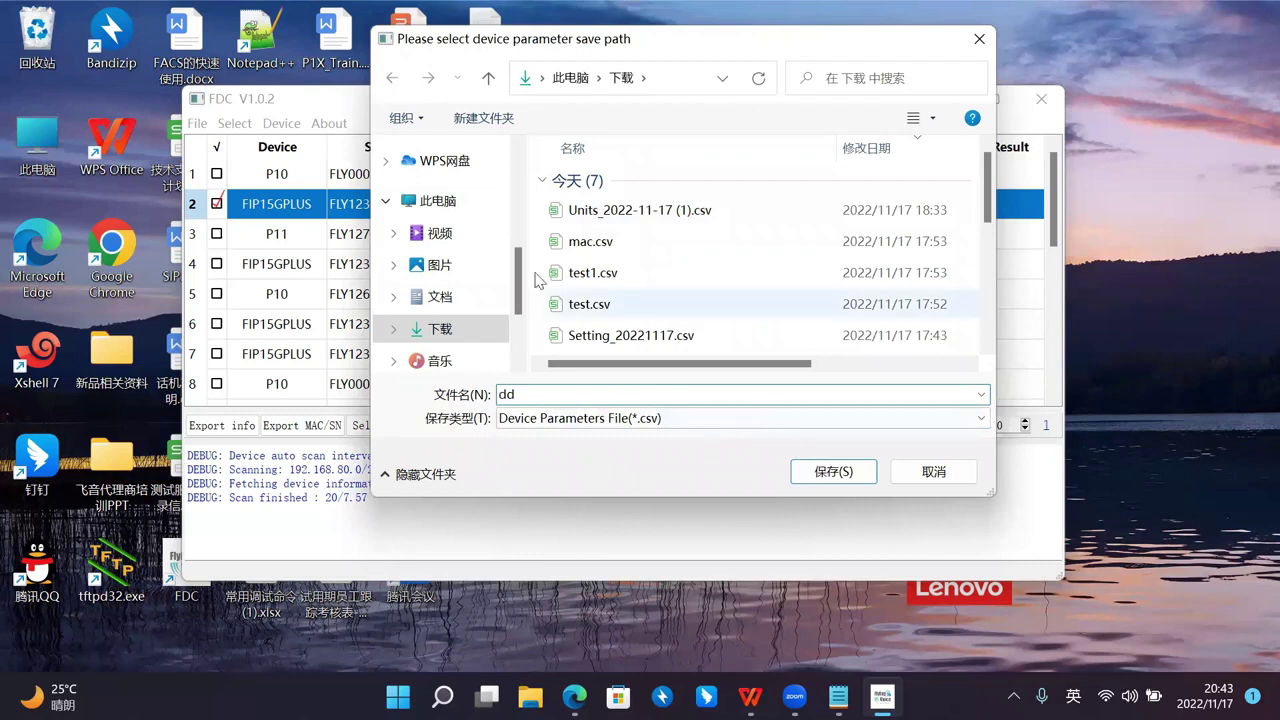
{"action": "left_click", "coordinate": [834, 471]}
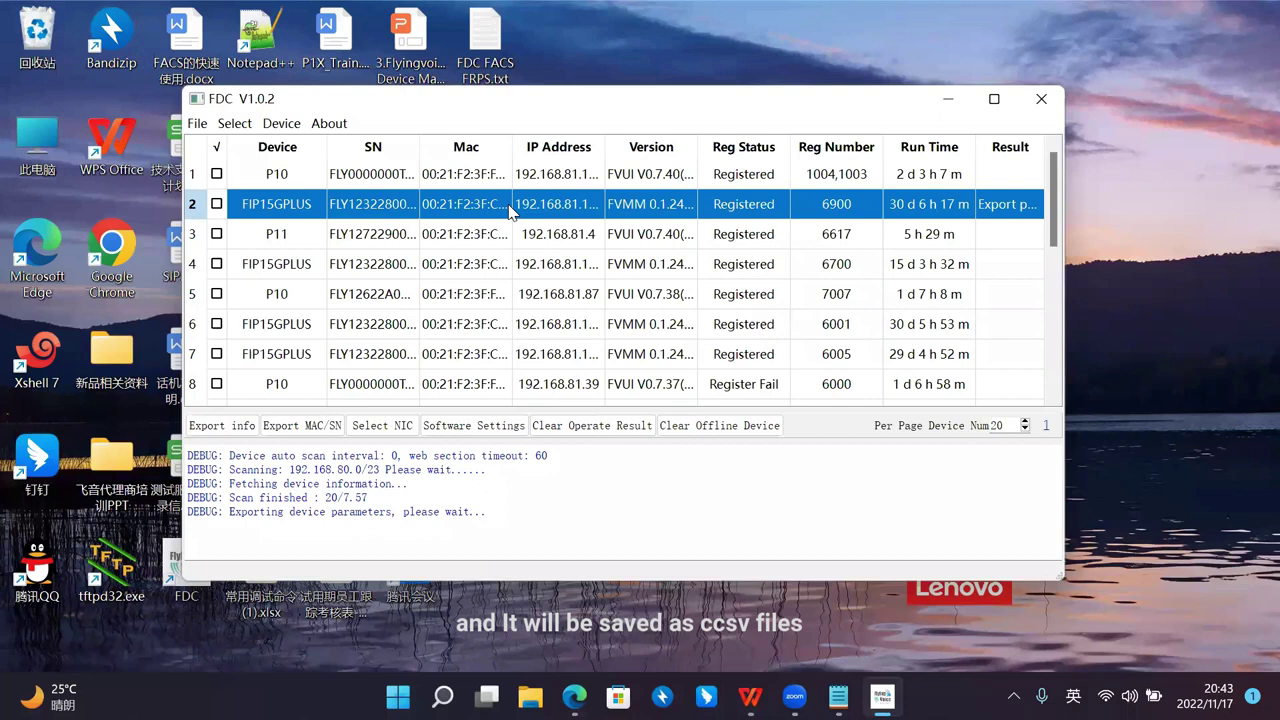
{"action": "left_click", "coordinate": [234, 123]}
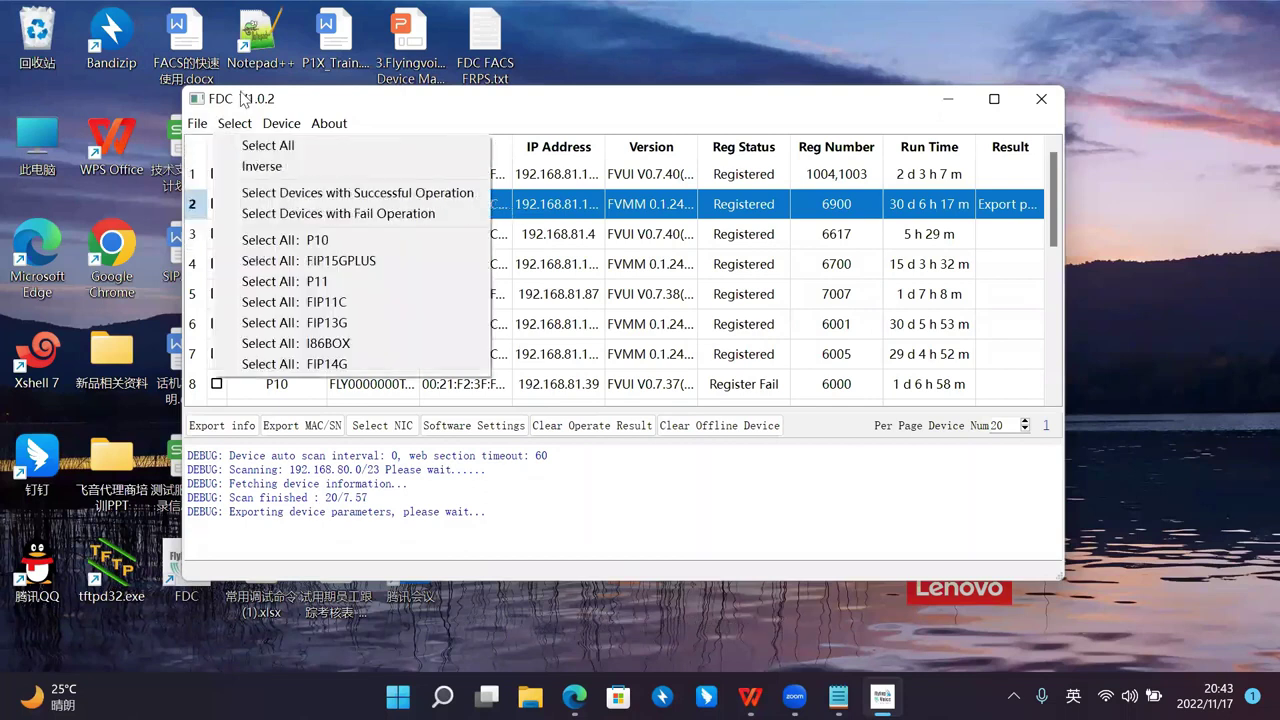
{"action": "left_click", "coordinate": [274, 200]}
{"action": "left_click", "coordinate": [238, 124]}
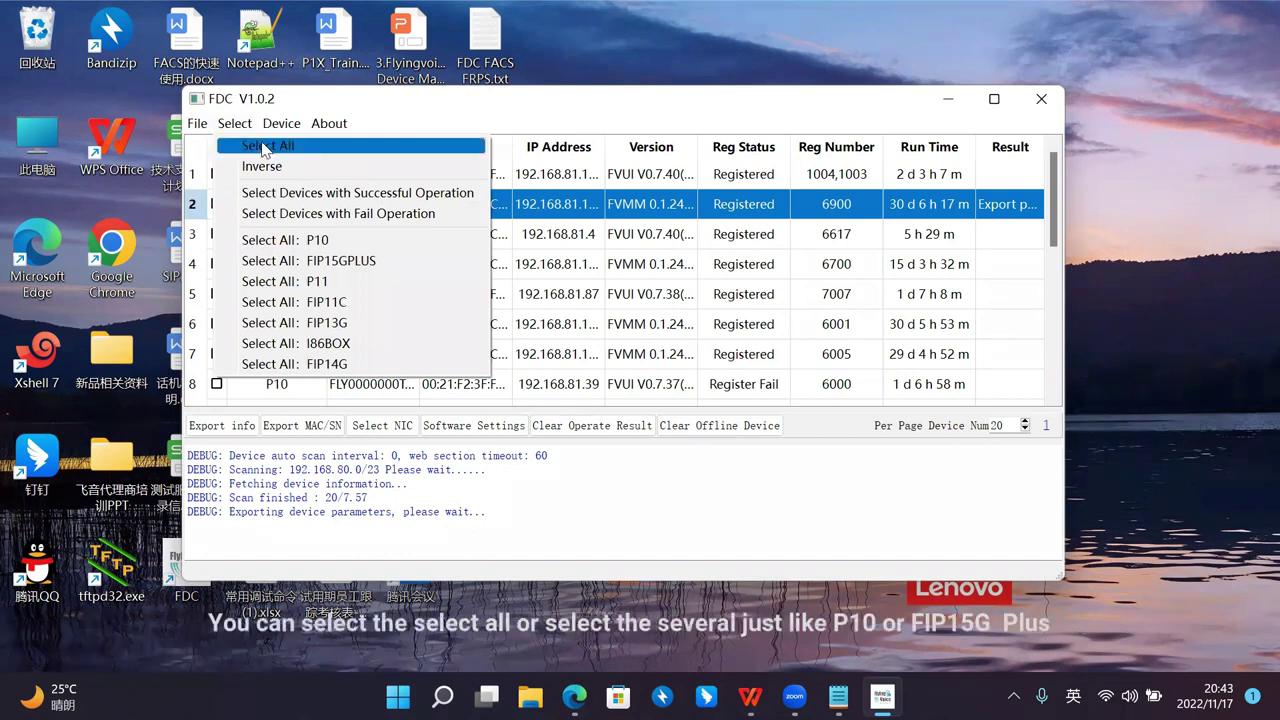
{"action": "left_click", "coordinate": [313, 151]}
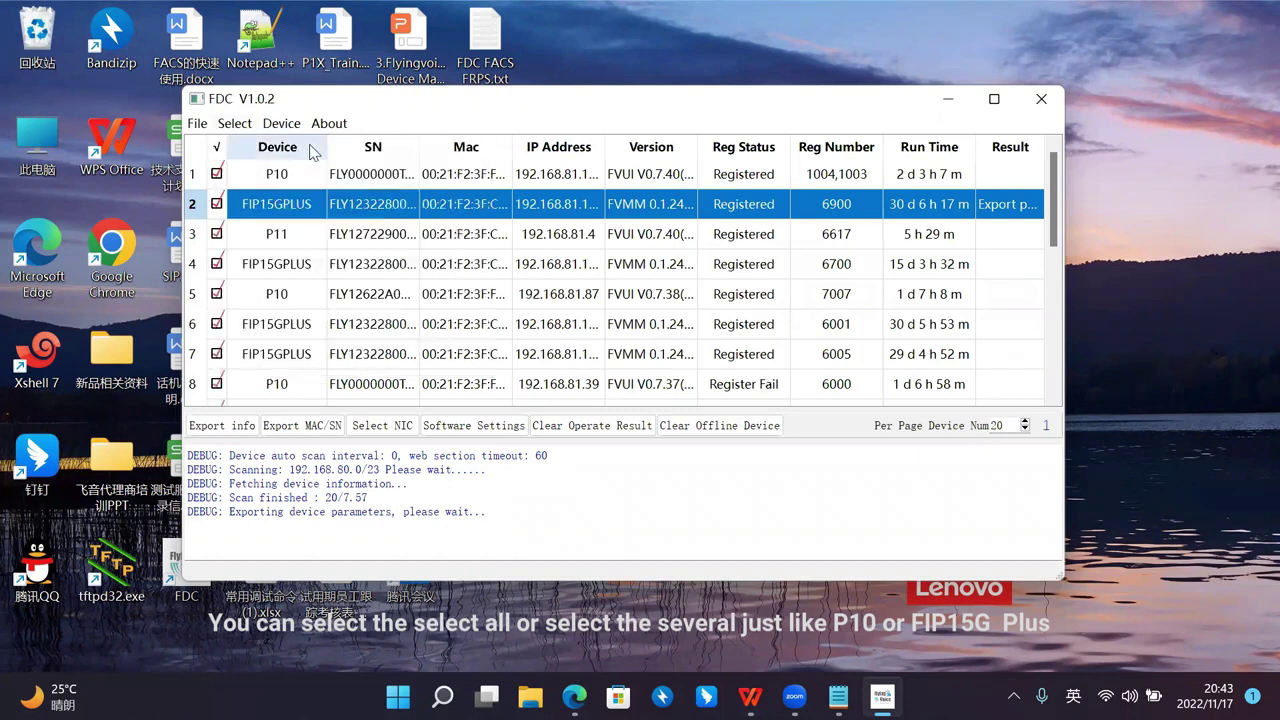
{"action": "left_click", "coordinate": [236, 123]}
{"action": "left_click", "coordinate": [313, 243]}
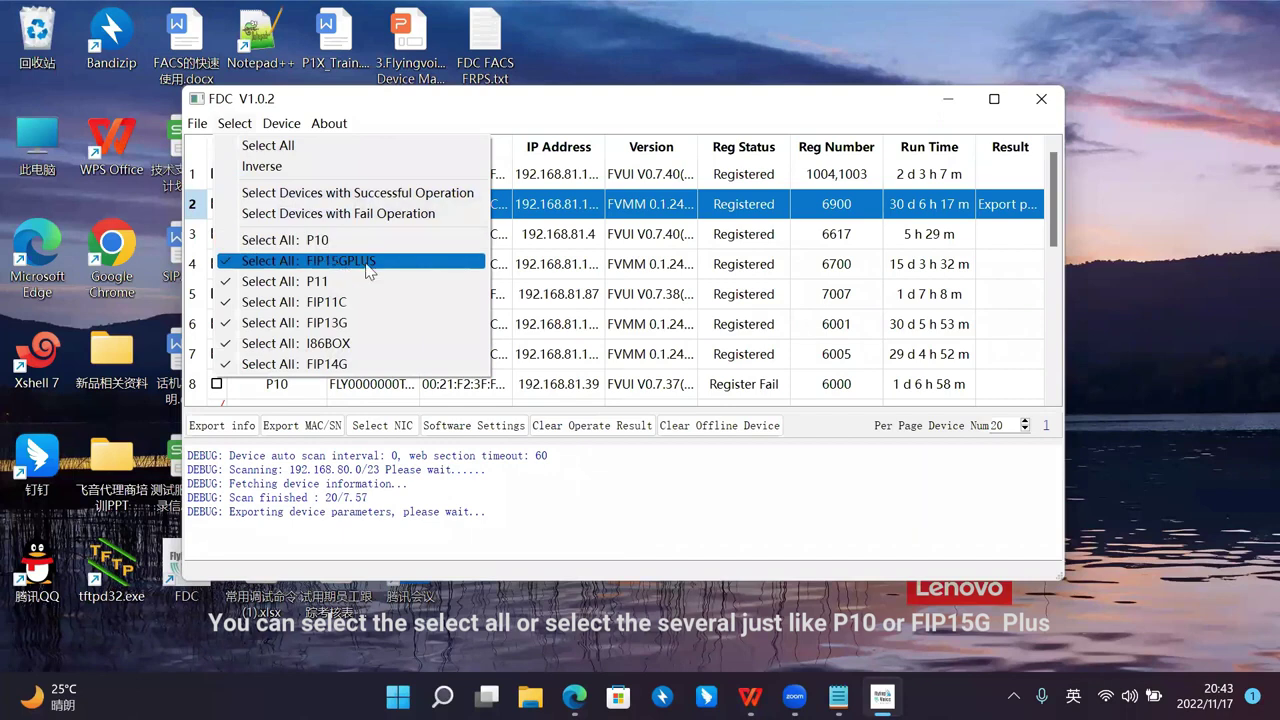
{"action": "left_click", "coordinate": [366, 261]}
{"action": "left_click", "coordinate": [238, 123]}
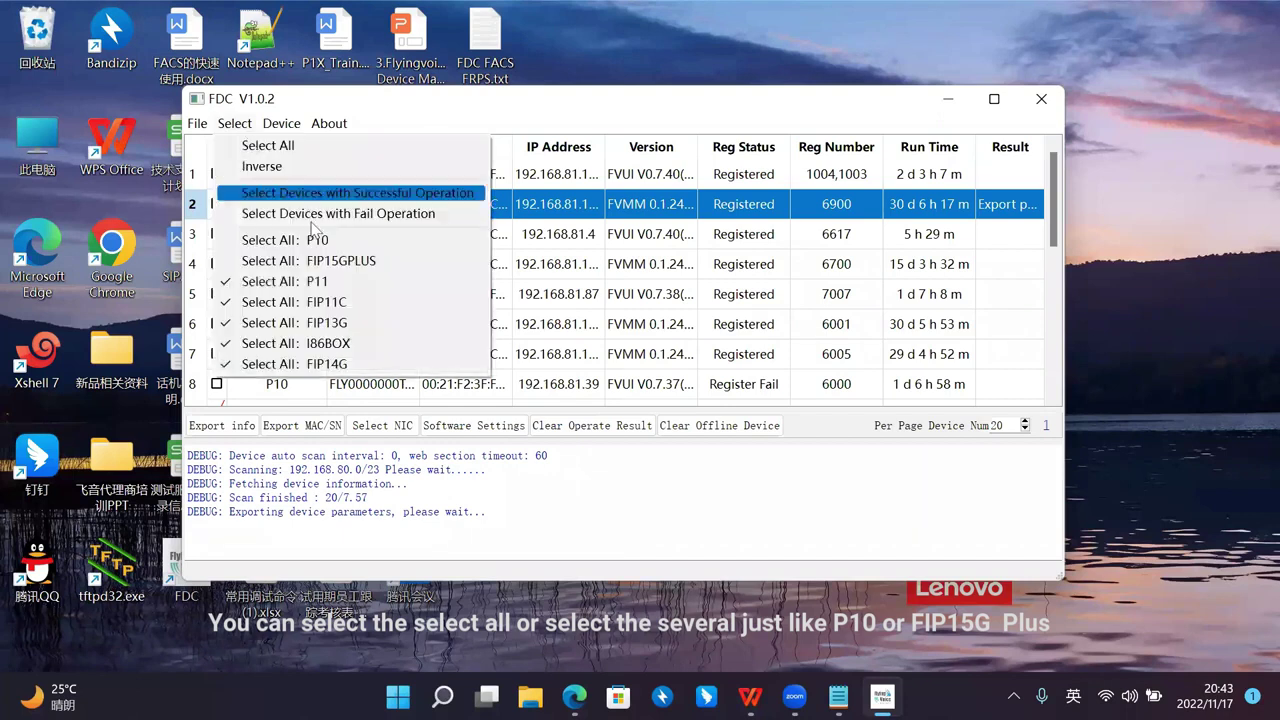
{"action": "left_click", "coordinate": [347, 243]}
{"action": "left_click", "coordinate": [270, 123]}
{"action": "left_click", "coordinate": [249, 123]}
{"action": "left_click", "coordinate": [249, 123]}
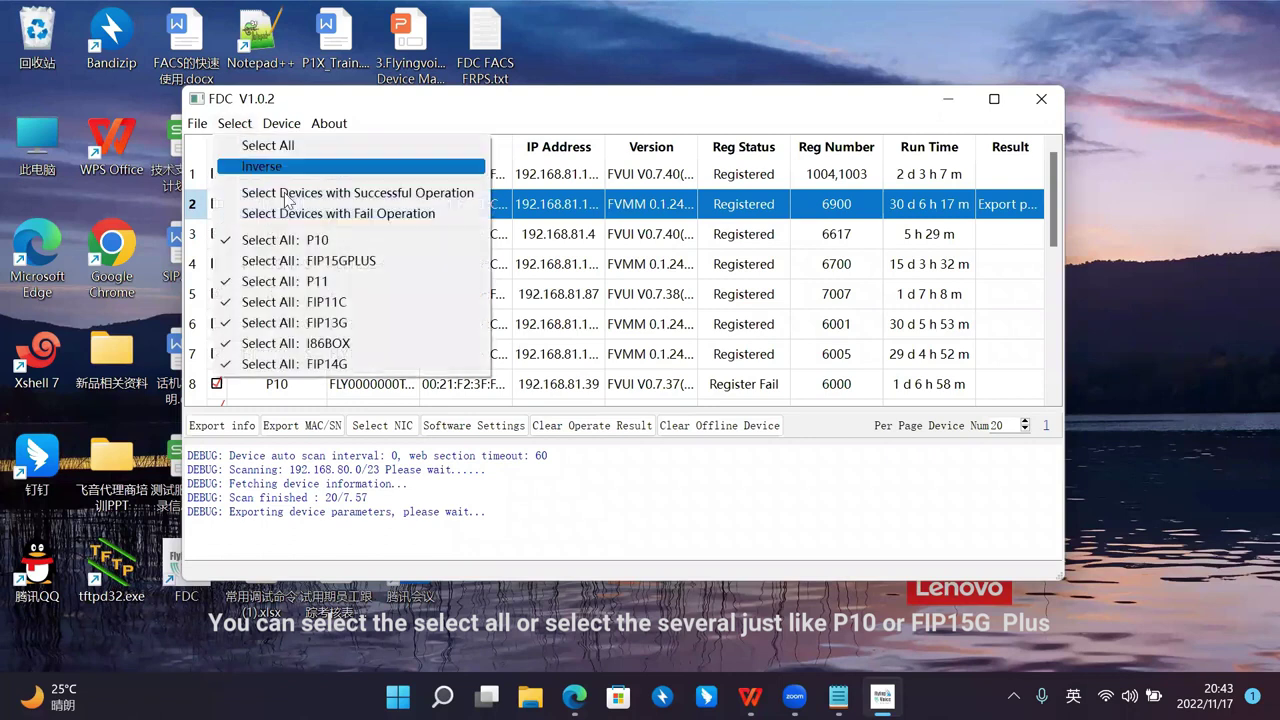
{"action": "left_click", "coordinate": [362, 261]}
{"action": "left_click", "coordinate": [235, 123]}
{"action": "left_click", "coordinate": [310, 261]}
{"action": "left_click", "coordinate": [235, 123]}
{"action": "left_click", "coordinate": [258, 145]}
{"action": "left_click", "coordinate": [235, 123]}
{"action": "left_click", "coordinate": [258, 146]}
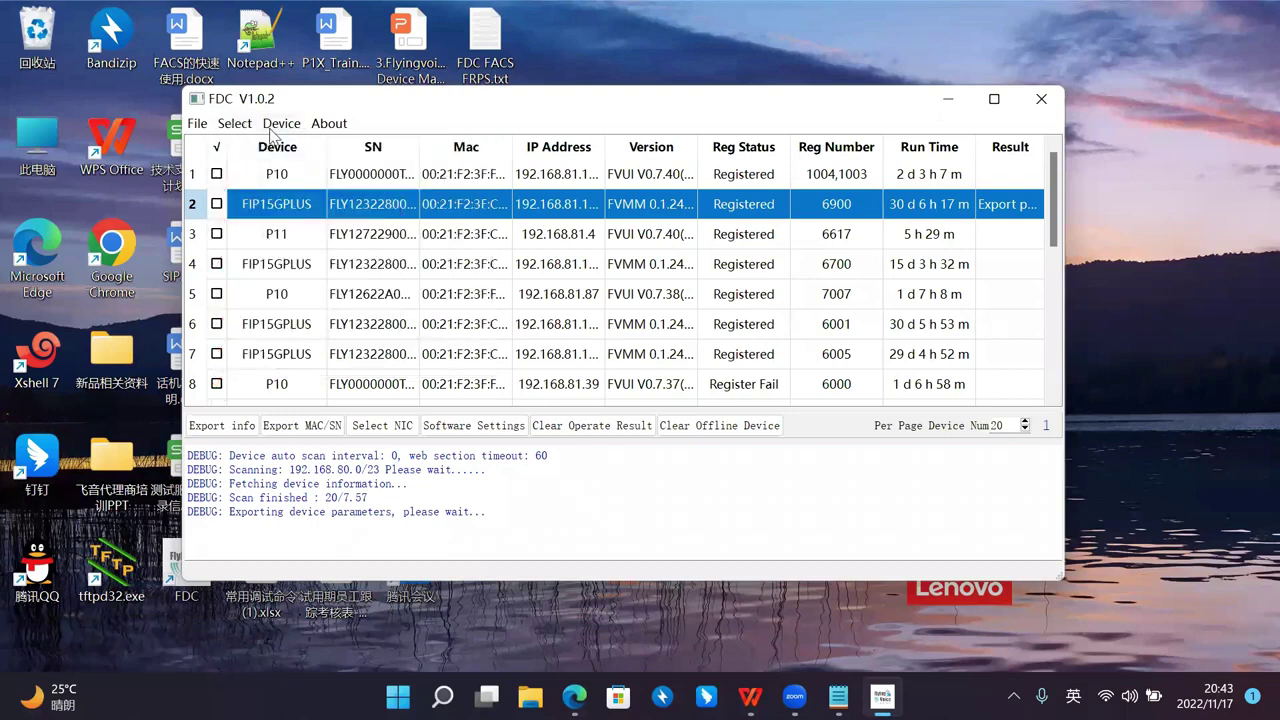
{"action": "left_click_drag", "start_coordinate": [291, 104], "coordinate": [338, 113]}
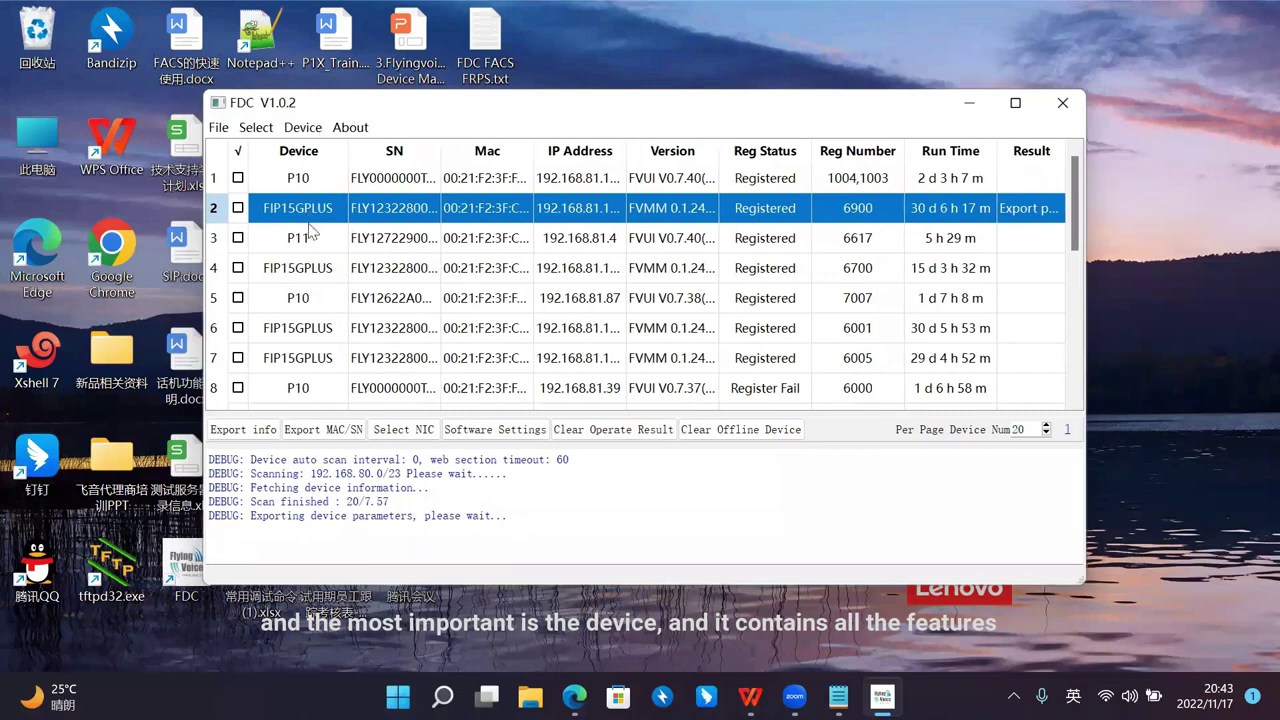
Step: Read the row 2 FIP15GPLUS phone's parameters with Device > Read and Set Parameter
{"action": "left_click", "coordinate": [303, 128]}
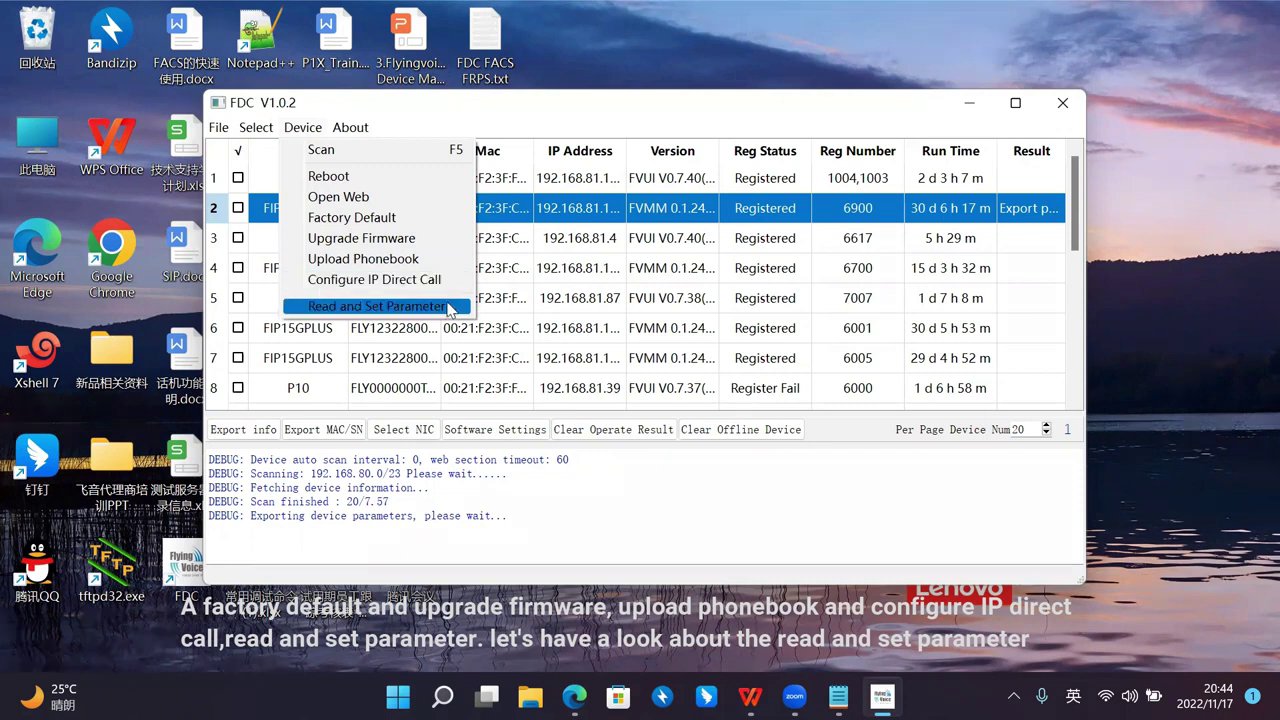
{"action": "left_click", "coordinate": [427, 335]}
{"action": "left_click", "coordinate": [340, 212]}
{"action": "right_click", "coordinate": [334, 207]}
{"action": "key", "text": "Escape"}
{"action": "left_click", "coordinate": [303, 128]}
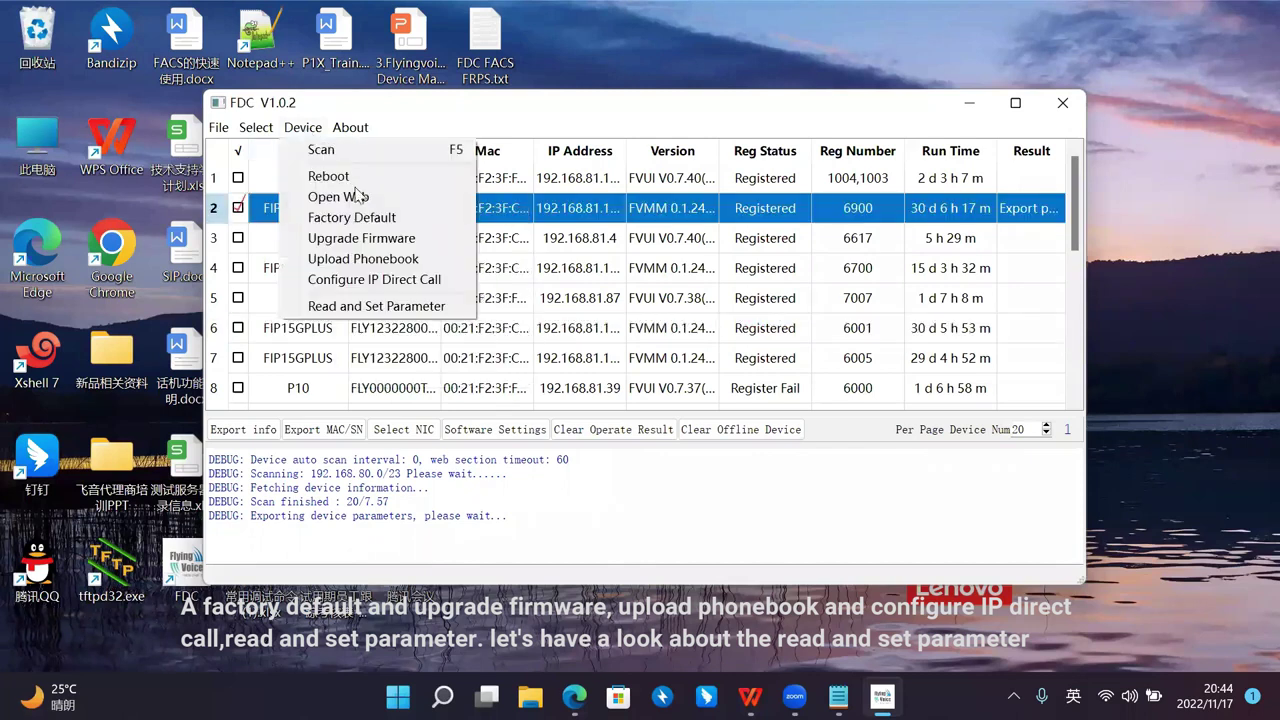
{"action": "left_click", "coordinate": [432, 307]}
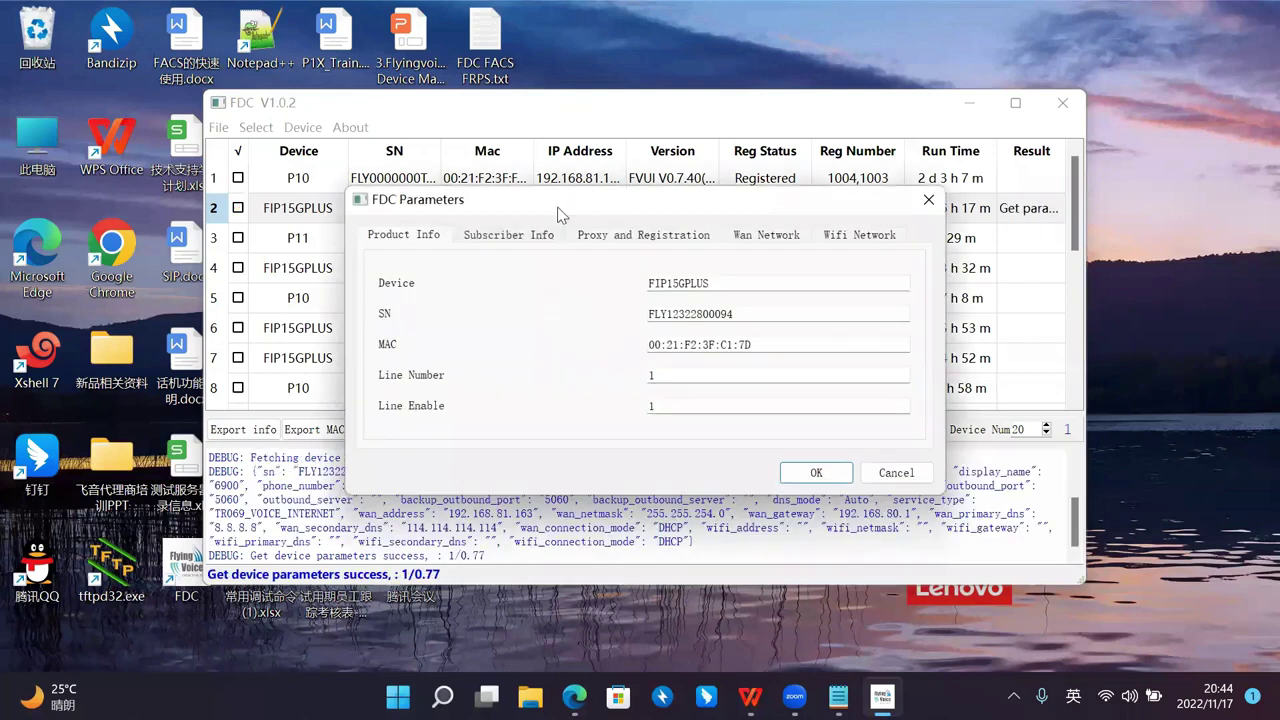
{"action": "left_click_drag", "start_coordinate": [531, 204], "coordinate": [393, 245]}
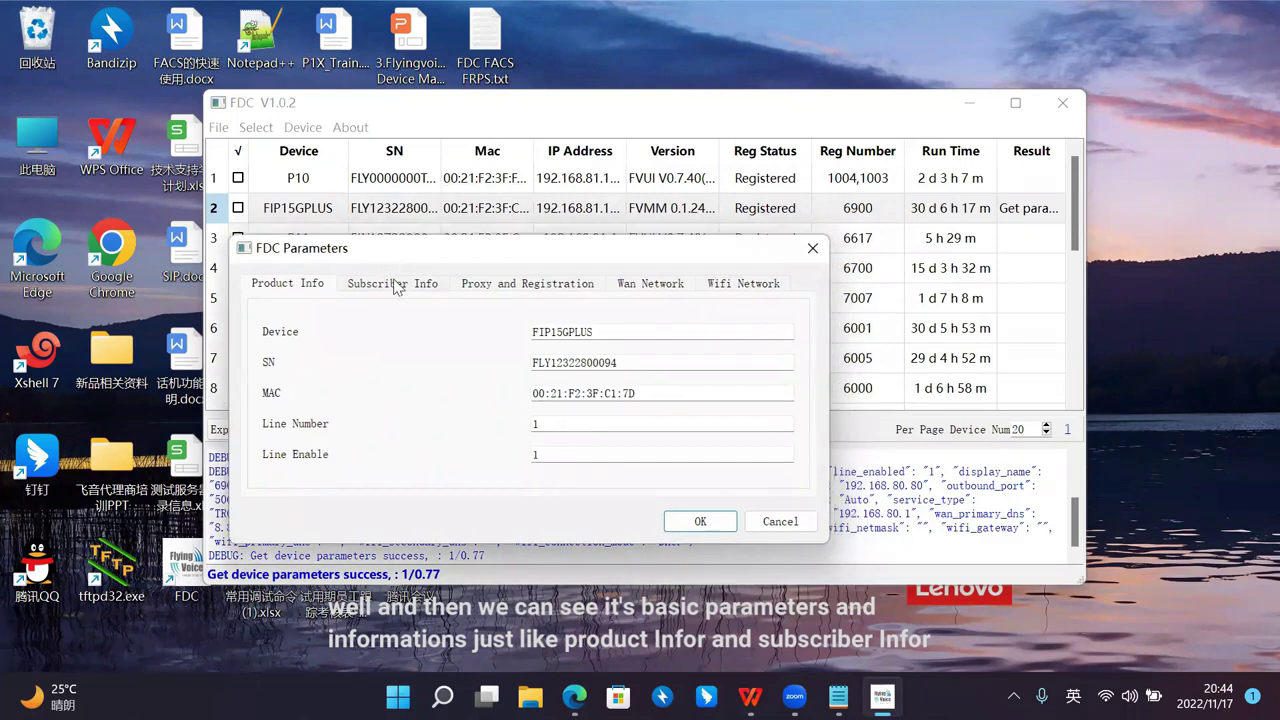
Step: Review the Subscriber, Product, Proxy and Registration, WAN and Wi-Fi tabs, then close the window
{"action": "left_click", "coordinate": [394, 284]}
{"action": "left_click_drag", "start_coordinate": [416, 246], "coordinate": [399, 255]}
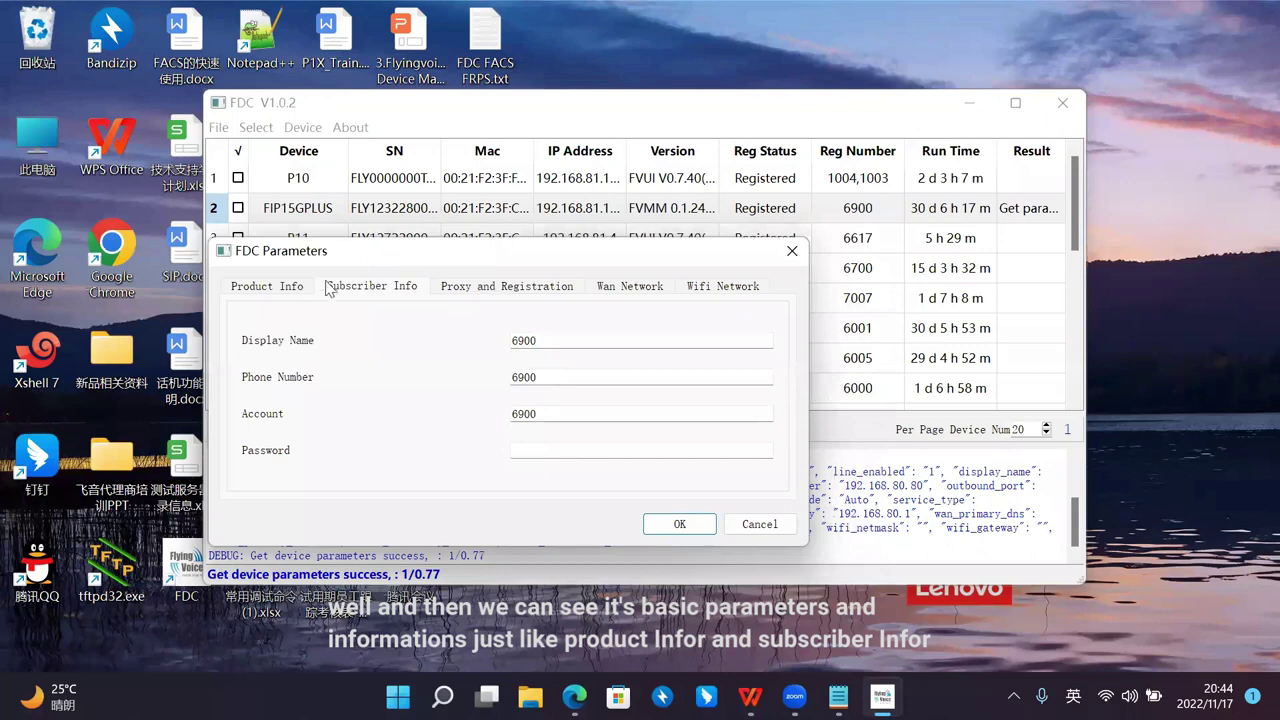
{"action": "left_click", "coordinate": [277, 290]}
{"action": "left_click", "coordinate": [360, 289]}
{"action": "left_click_drag", "start_coordinate": [476, 266], "coordinate": [460, 267]}
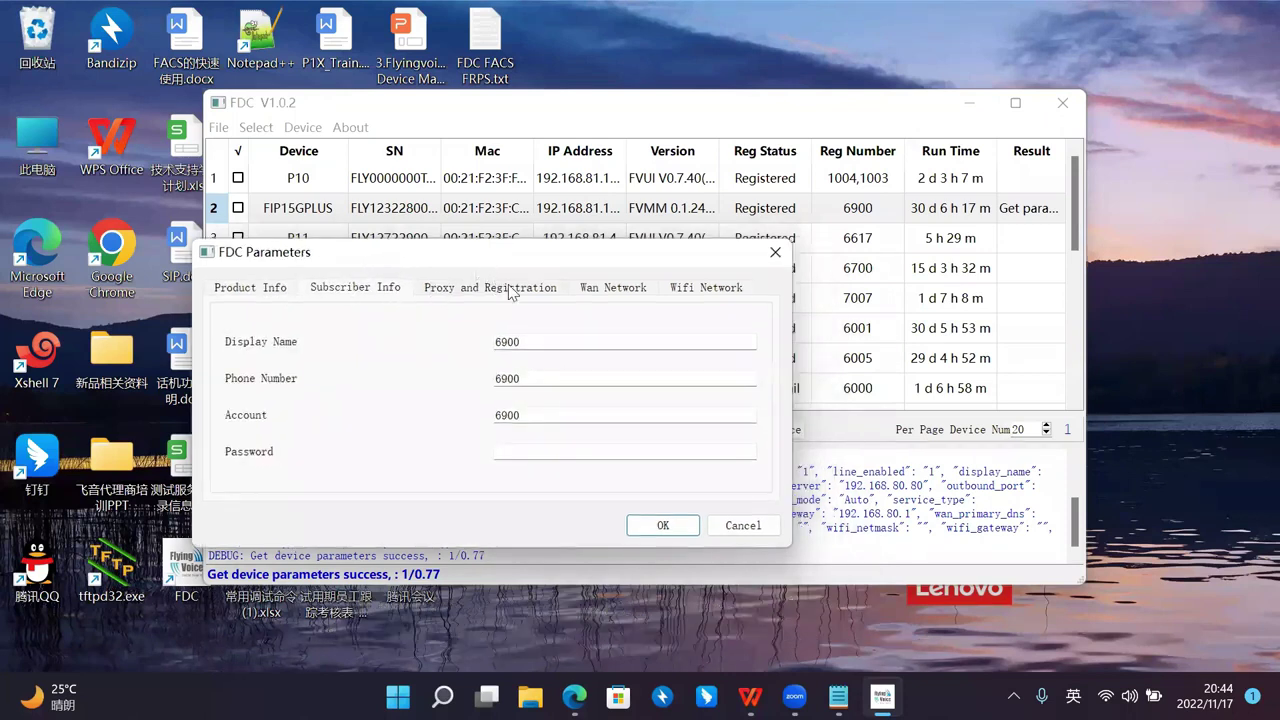
{"action": "left_click", "coordinate": [490, 287]}
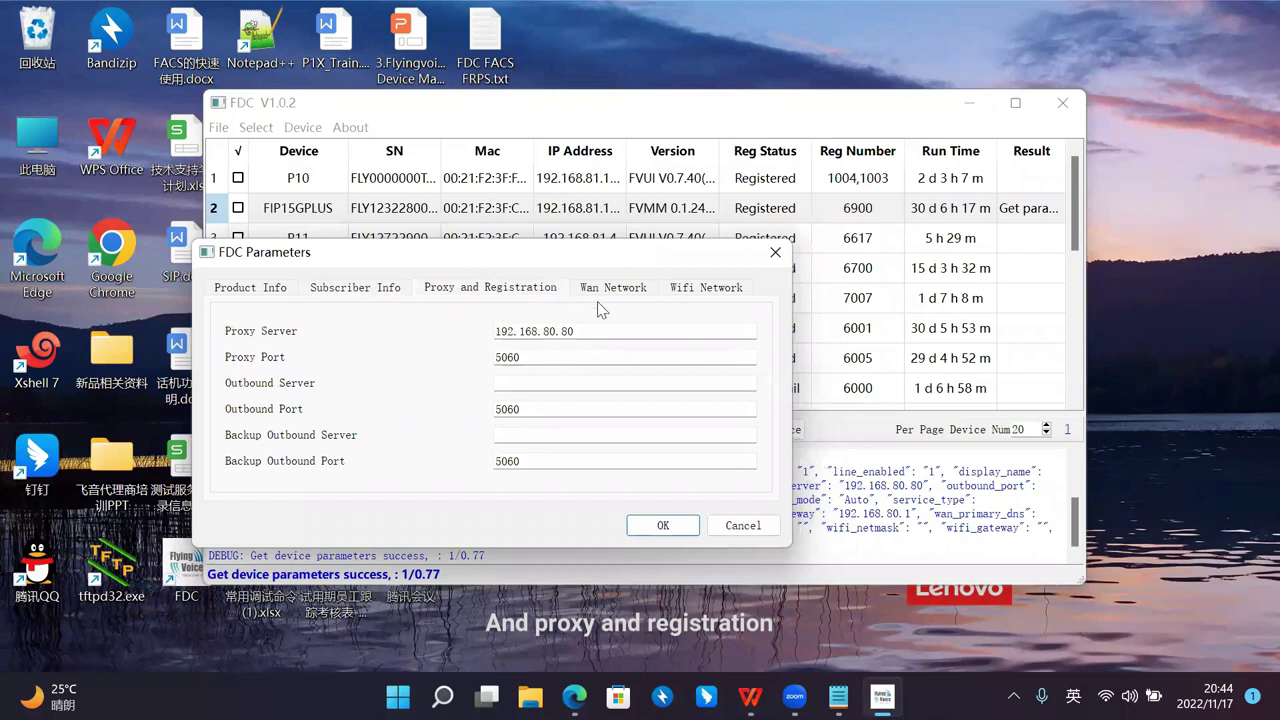
{"action": "left_click", "coordinate": [620, 289]}
{"action": "left_click_drag", "start_coordinate": [630, 261], "coordinate": [614, 260]}
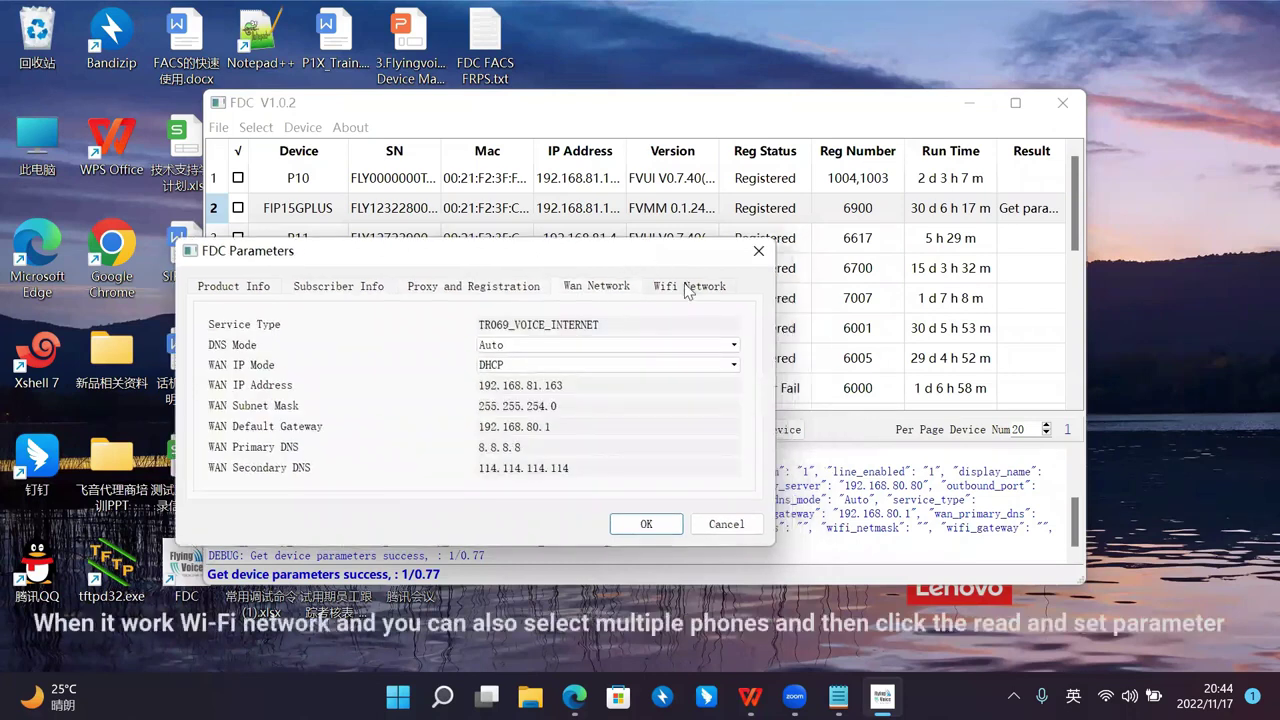
{"action": "left_click", "coordinate": [688, 287]}
{"action": "left_click", "coordinate": [758, 251]}
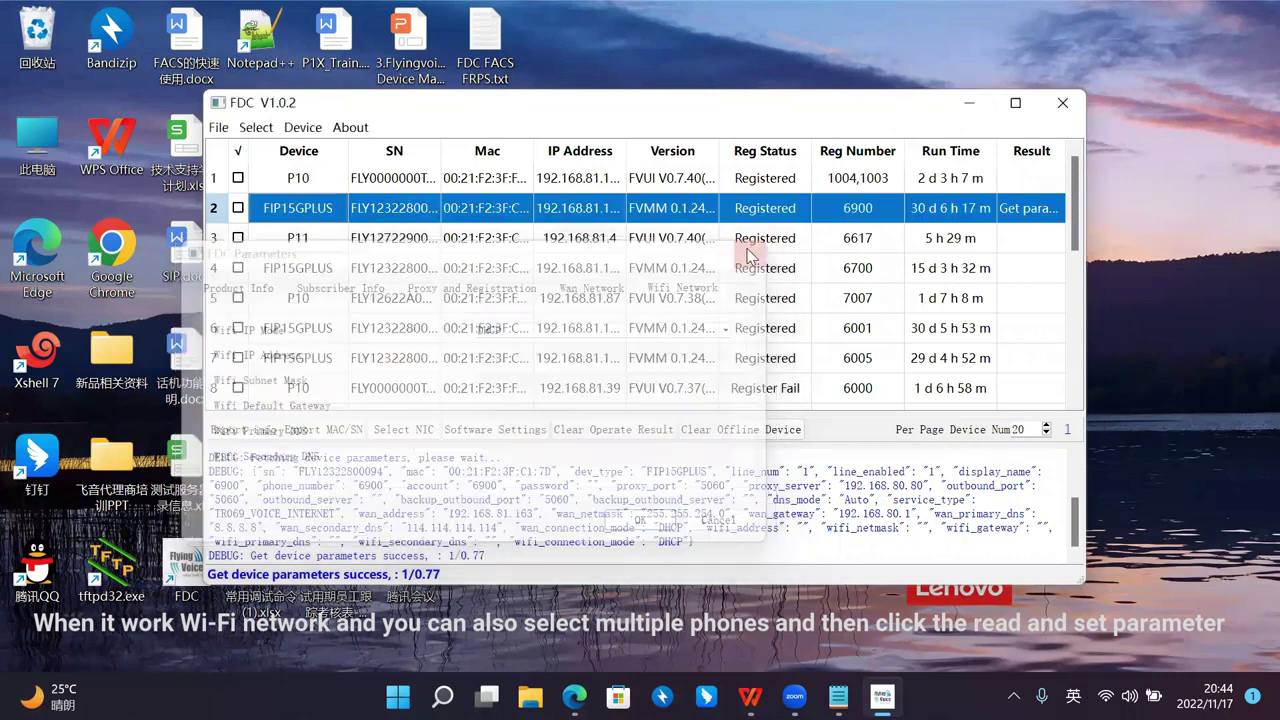
Step: Tick the phones in rows 2, 3 and 4, read their parameters together, and confirm with OK
{"action": "left_click", "coordinate": [238, 208]}
{"action": "left_click", "coordinate": [238, 238]}
{"action": "left_click", "coordinate": [238, 268]}
{"action": "left_click", "coordinate": [300, 127]}
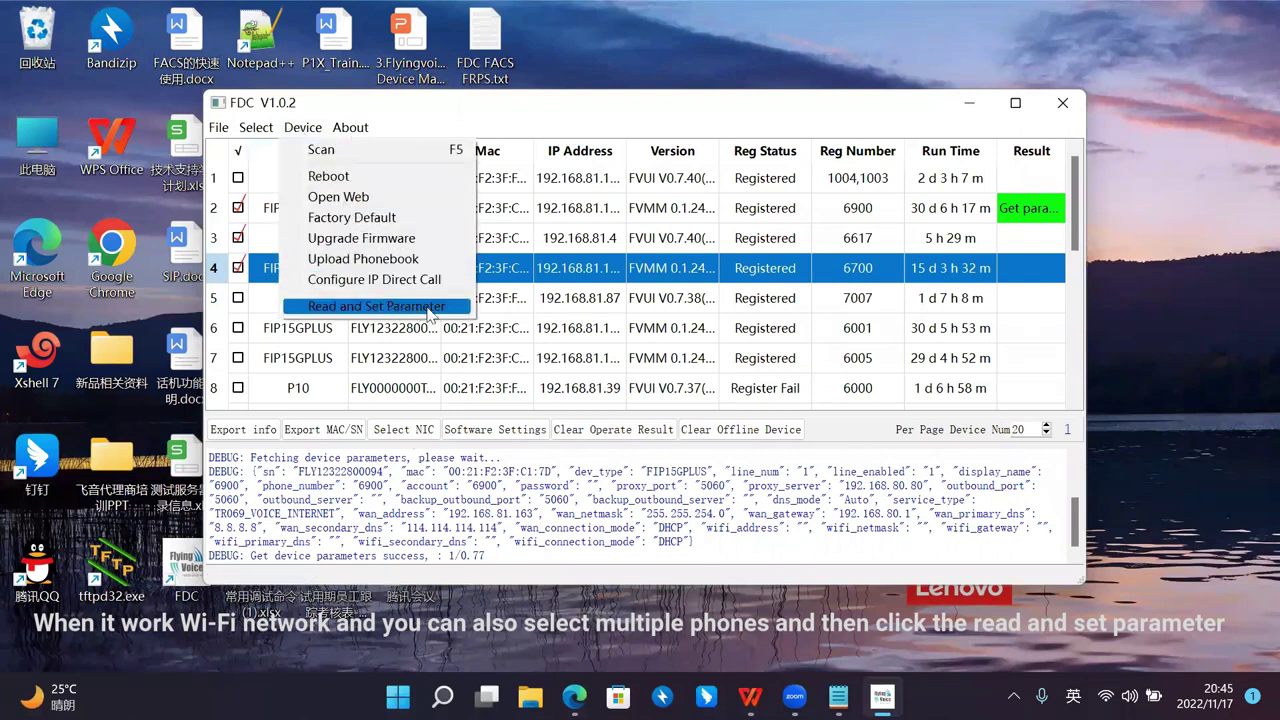
{"action": "left_click", "coordinate": [433, 308]}
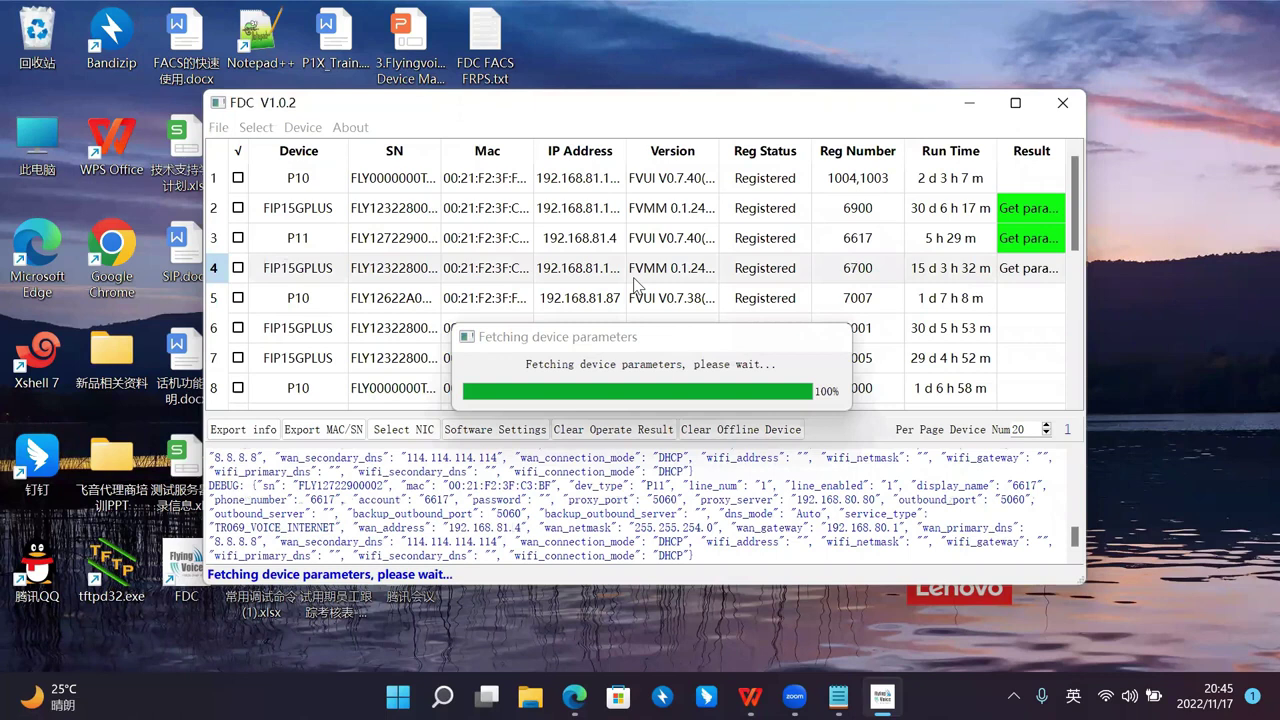
{"action": "left_click_drag", "start_coordinate": [617, 243], "coordinate": [562, 228]}
{"action": "left_click_drag", "start_coordinate": [372, 381], "coordinate": [307, 380]}
{"action": "left_click", "coordinate": [801, 418]}
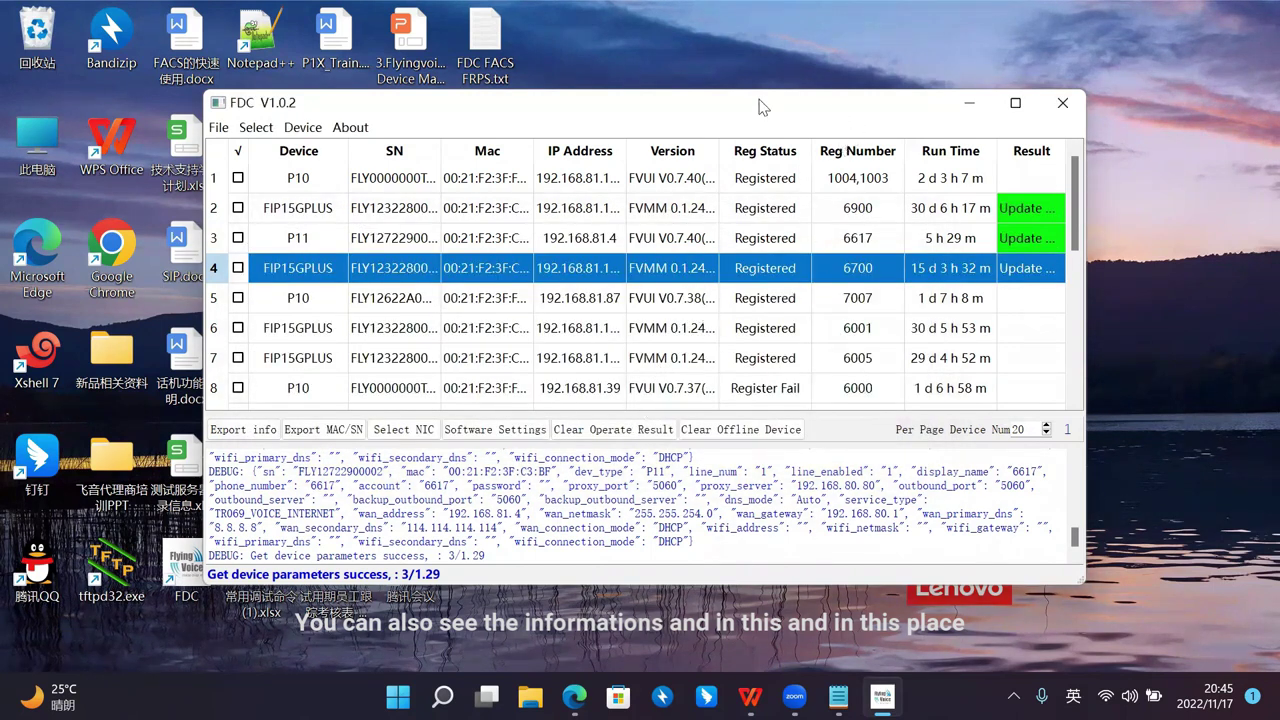
{"action": "left_click_drag", "start_coordinate": [758, 106], "coordinate": [668, 95]}
{"action": "left_click_drag", "start_coordinate": [812, 104], "coordinate": [809, 112]}
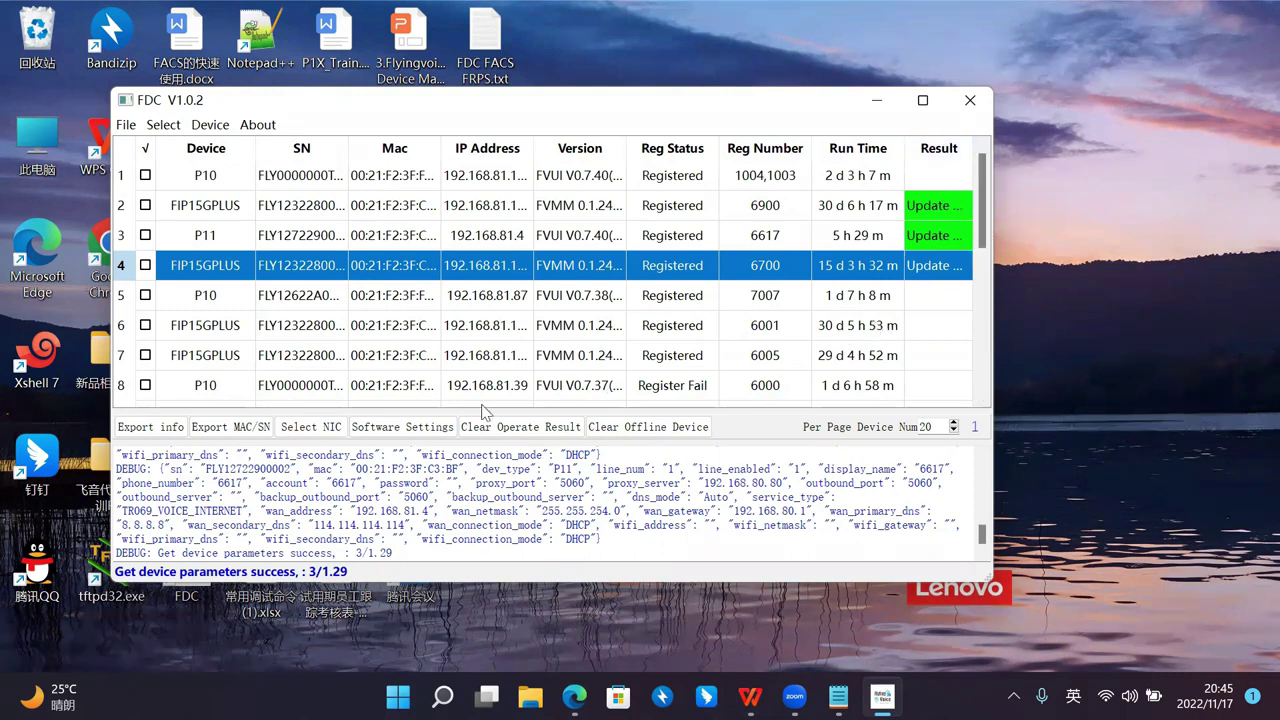
Step: Bring up FDC's Software Settings window, starting on the UI tab
{"action": "left_click", "coordinate": [222, 128]}
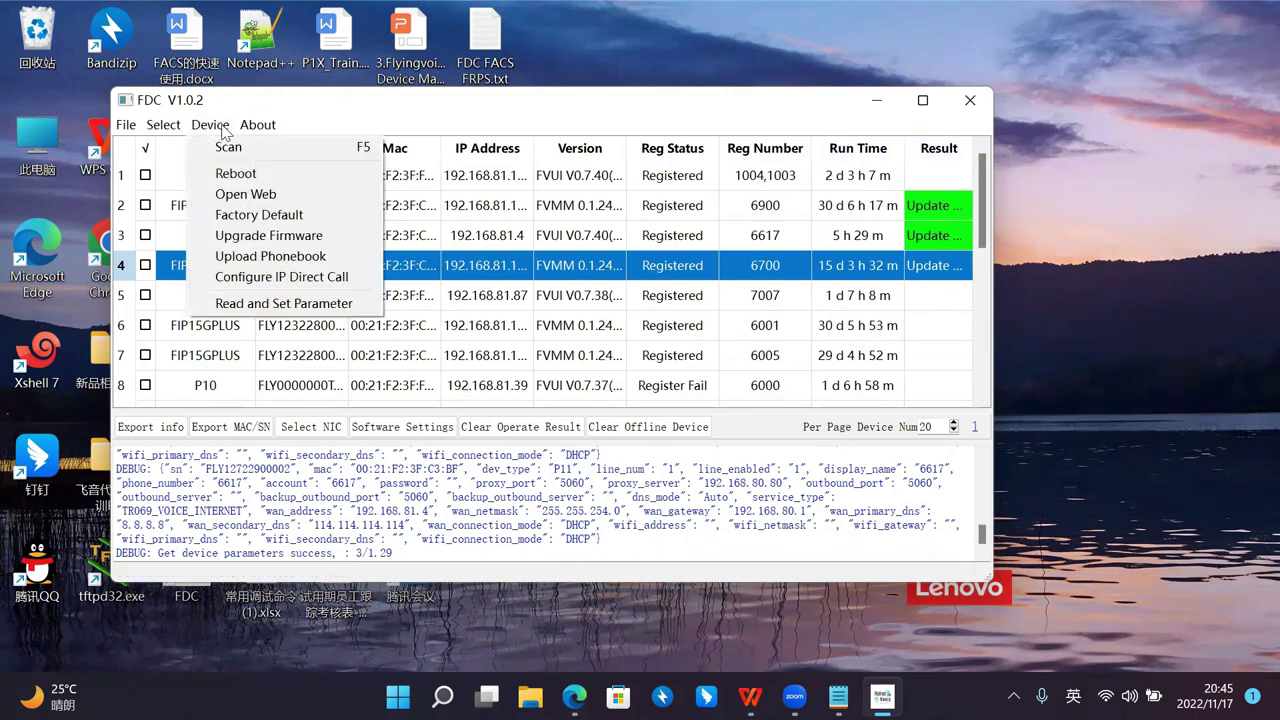
{"action": "left_click", "coordinate": [285, 106]}
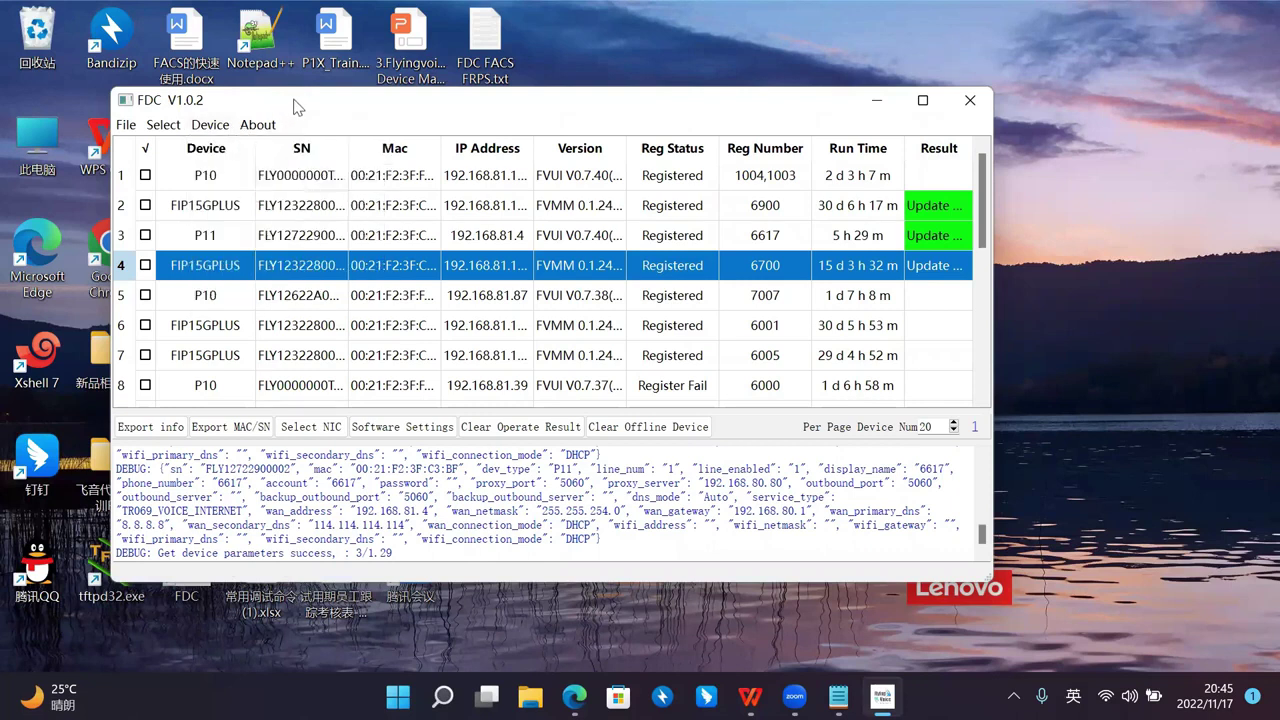
{"action": "left_click_drag", "start_coordinate": [296, 91], "coordinate": [306, 94]}
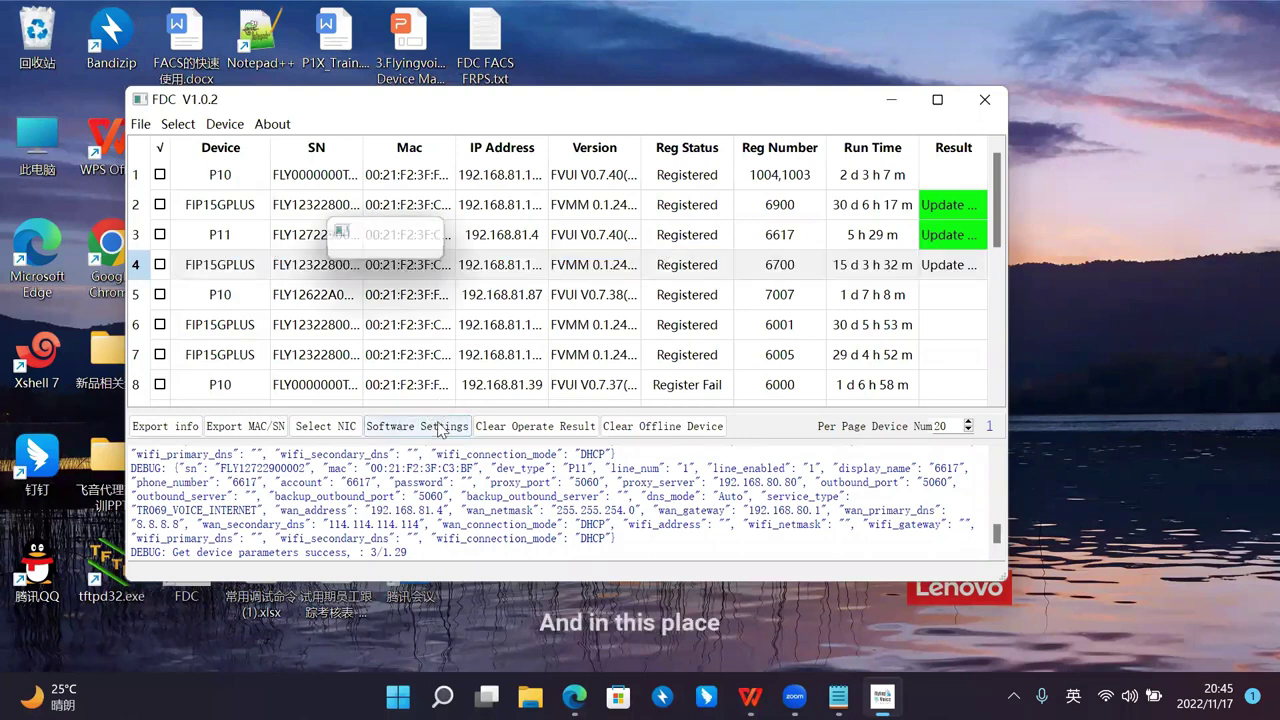
{"action": "left_click", "coordinate": [438, 427]}
{"action": "left_click_drag", "start_coordinate": [613, 193], "coordinate": [609, 86]}
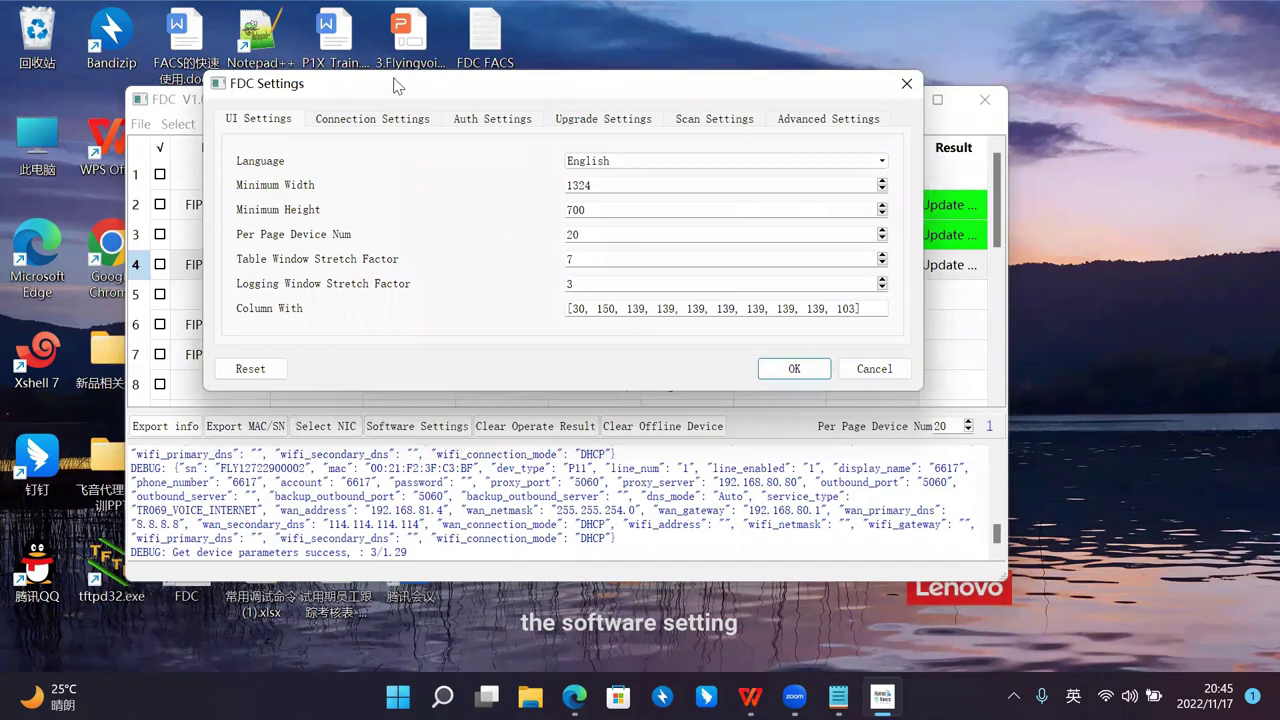
{"action": "left_click_drag", "start_coordinate": [393, 86], "coordinate": [375, 105]}
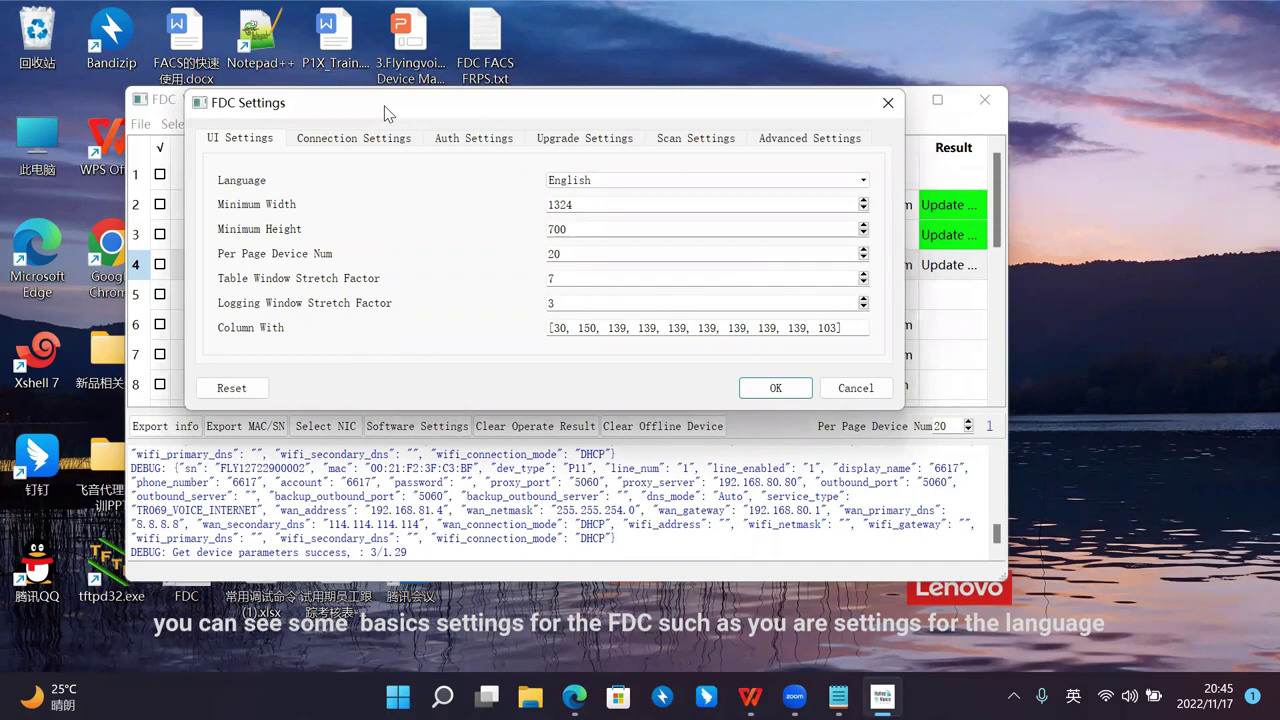
{"action": "left_click_drag", "start_coordinate": [380, 117], "coordinate": [376, 120]}
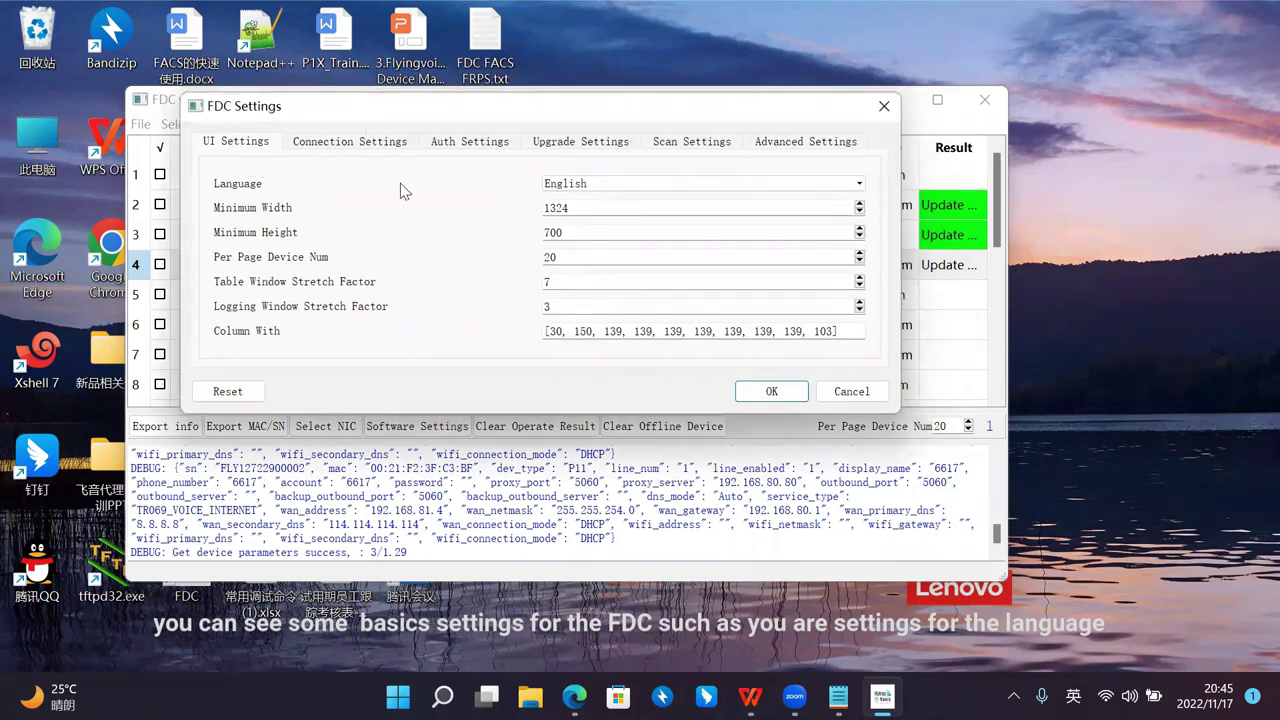
Step: Go through the Connection, Auth, Upgrade, Scan and Advanced tabs, apply with OK, and dismiss the reboot notice
{"action": "left_click", "coordinate": [350, 143]}
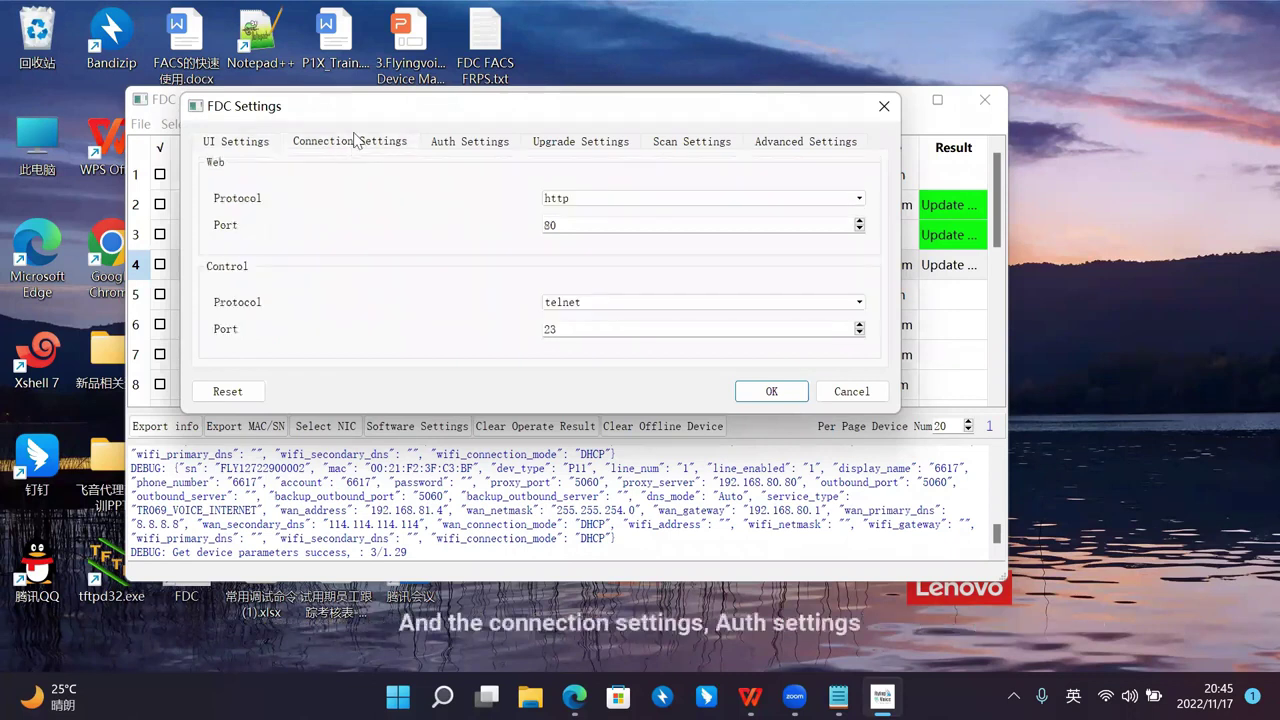
{"action": "left_click_drag", "start_coordinate": [370, 118], "coordinate": [352, 130]}
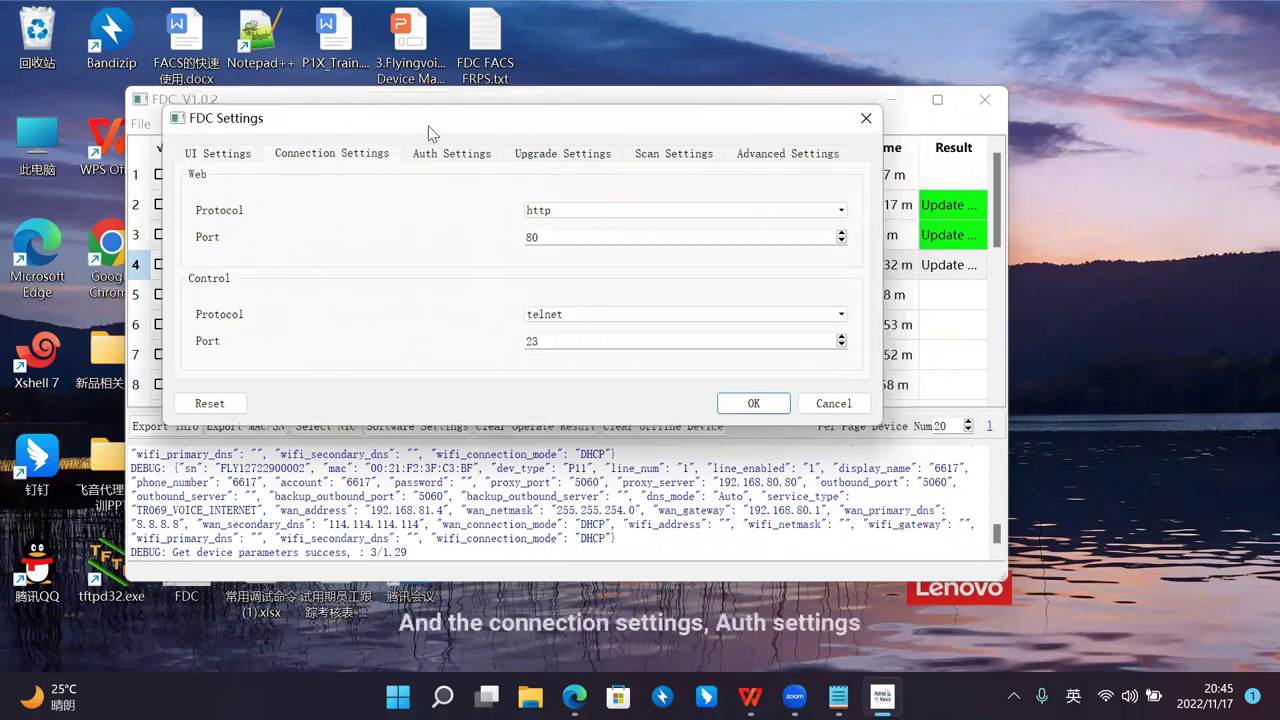
{"action": "left_click", "coordinate": [450, 152]}
{"action": "left_click_drag", "start_coordinate": [517, 123], "coordinate": [497, 124]}
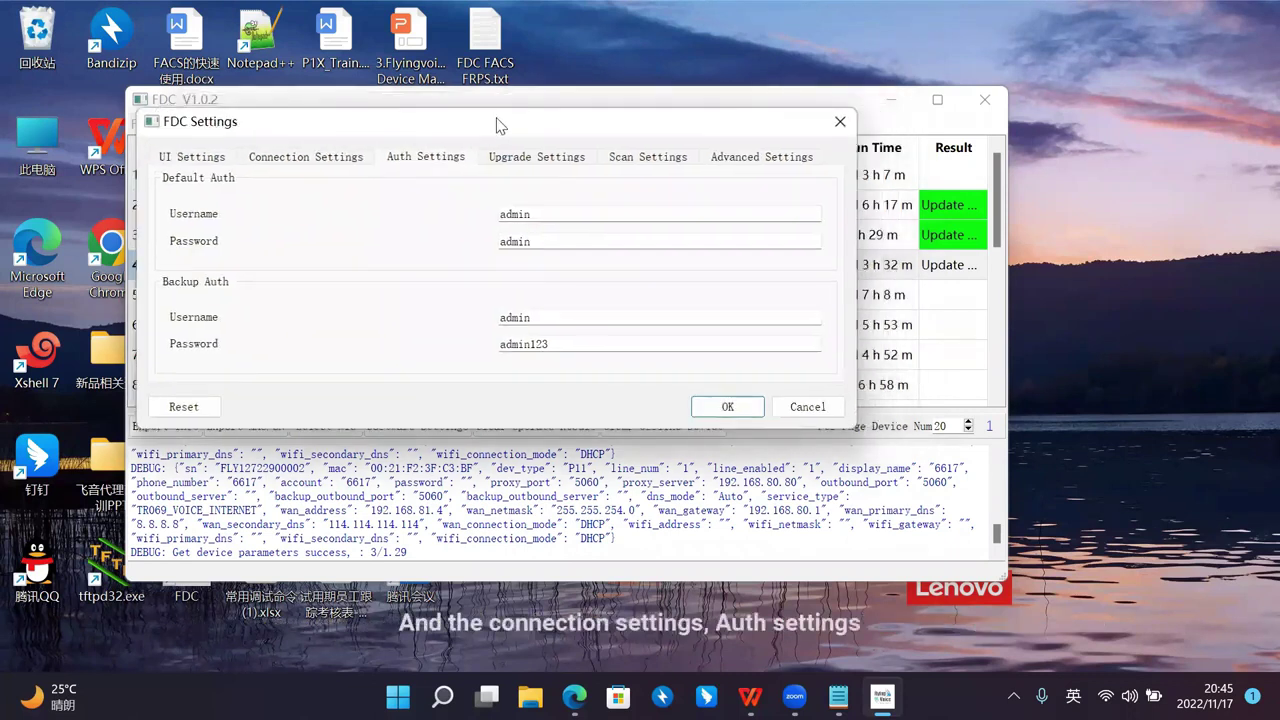
{"action": "left_click", "coordinate": [552, 155]}
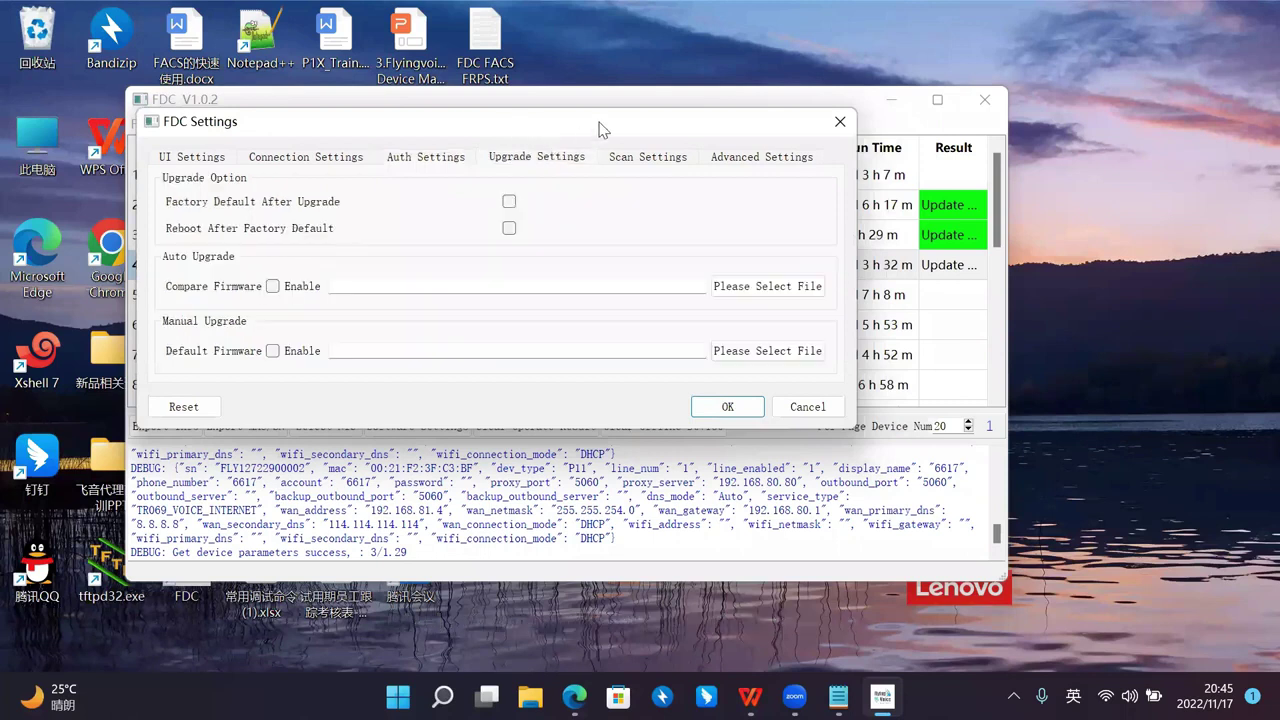
{"action": "left_click", "coordinate": [650, 160]}
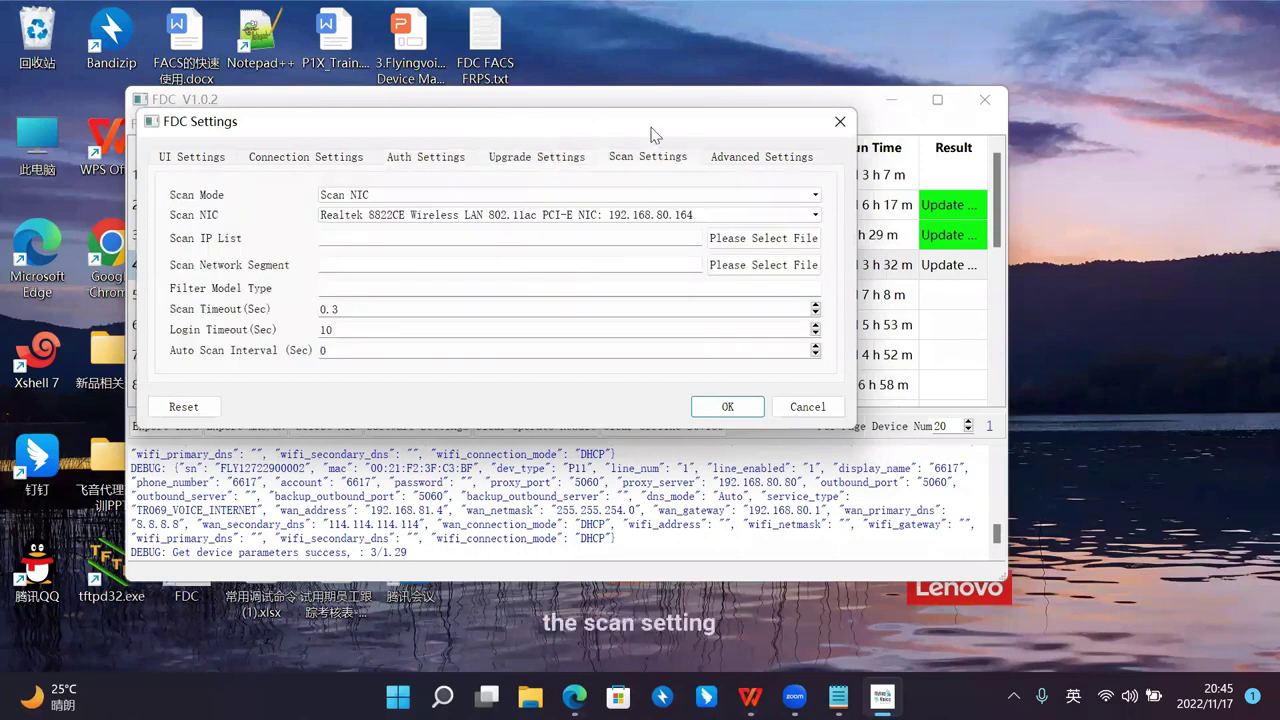
{"action": "left_click_drag", "start_coordinate": [651, 133], "coordinate": [639, 133]}
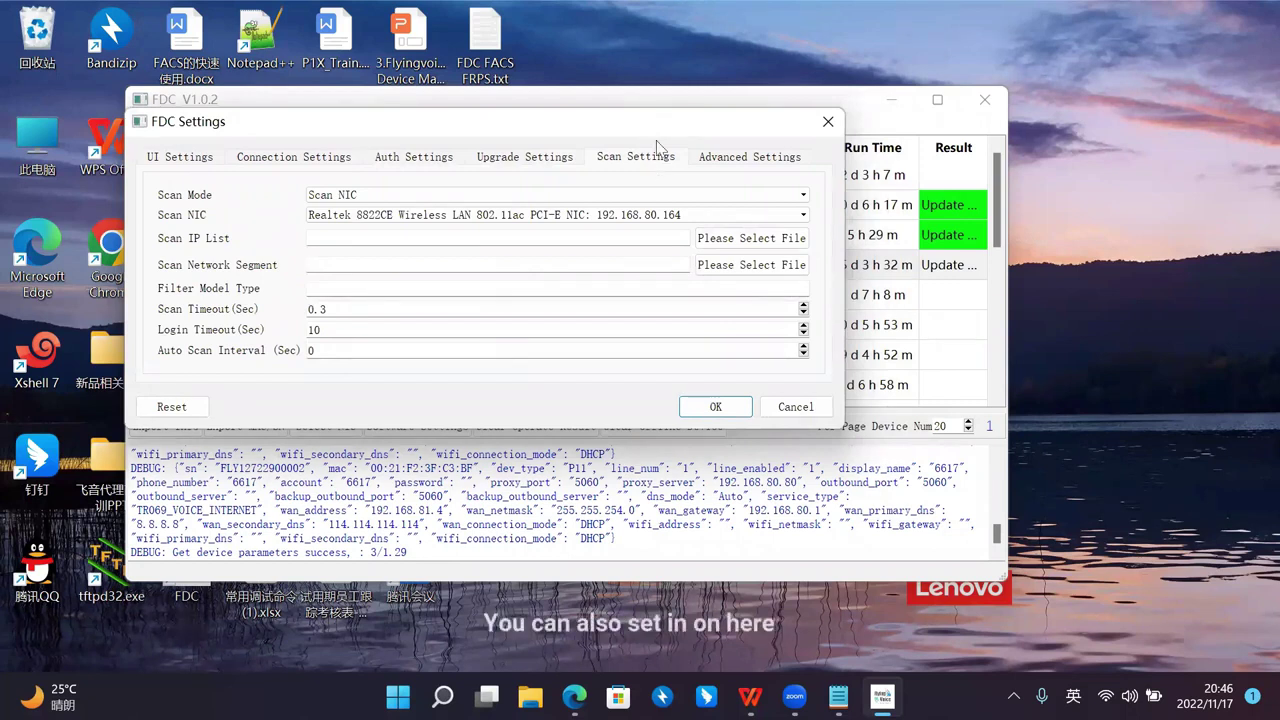
{"action": "left_click", "coordinate": [729, 157]}
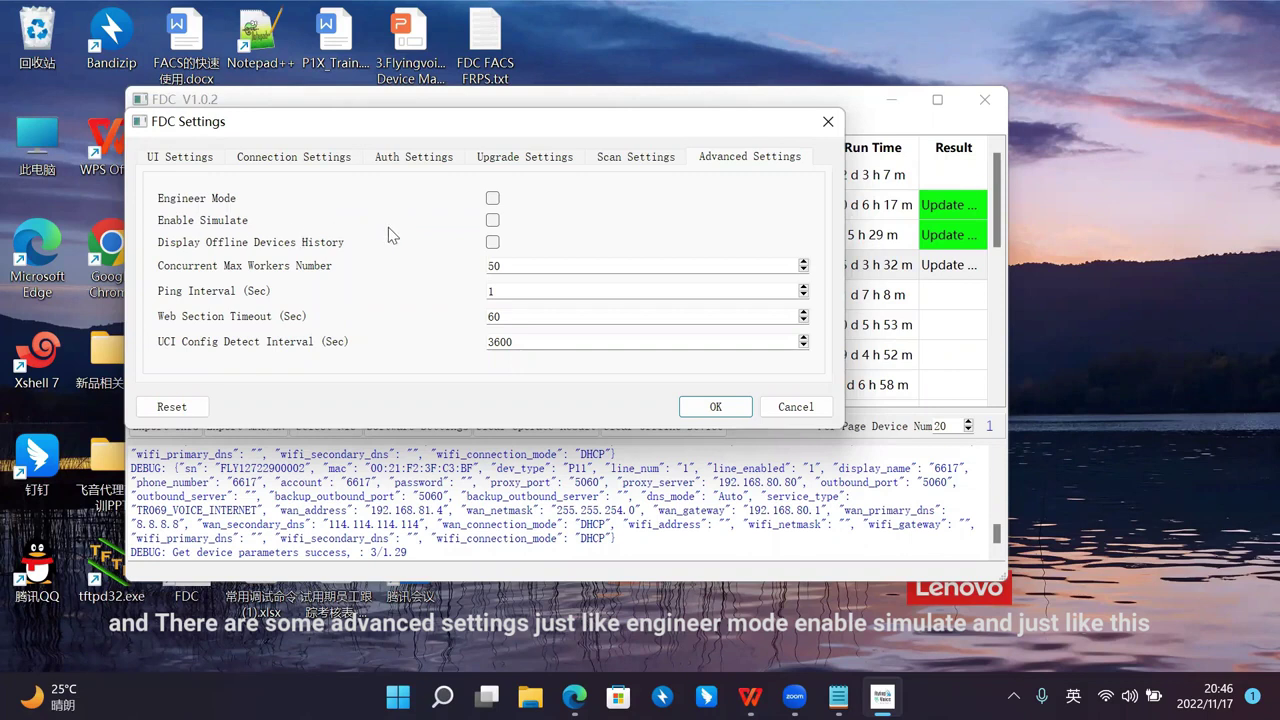
{"action": "left_click", "coordinate": [716, 407]}
{"action": "key", "text": "Return"}
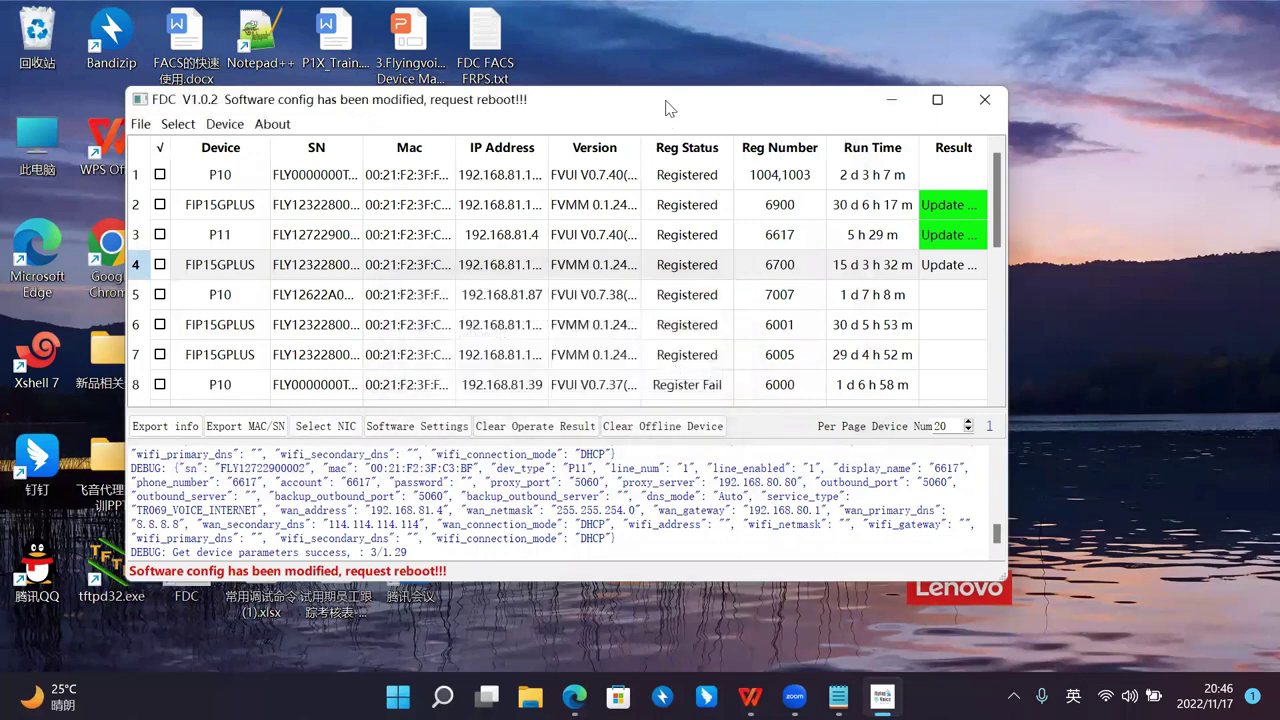
{"action": "left_click_drag", "start_coordinate": [668, 108], "coordinate": [680, 90]}
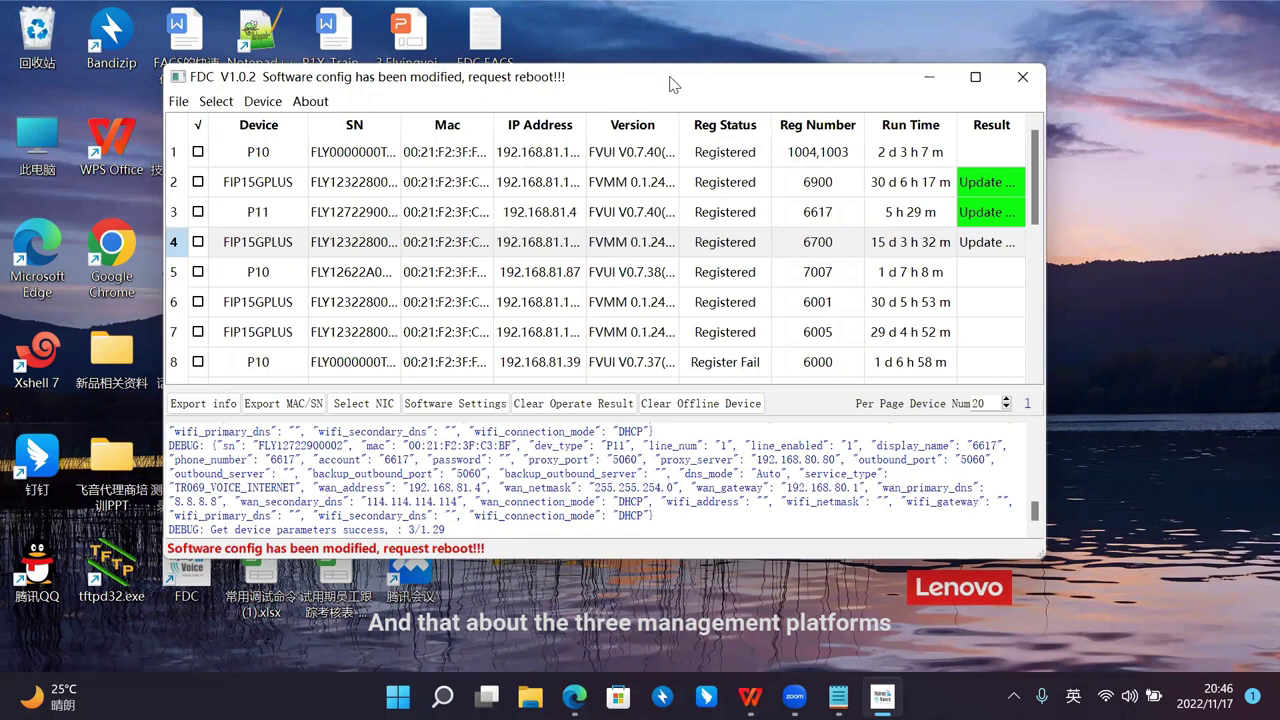
{"action": "left_click_drag", "start_coordinate": [672, 84], "coordinate": [687, 77]}
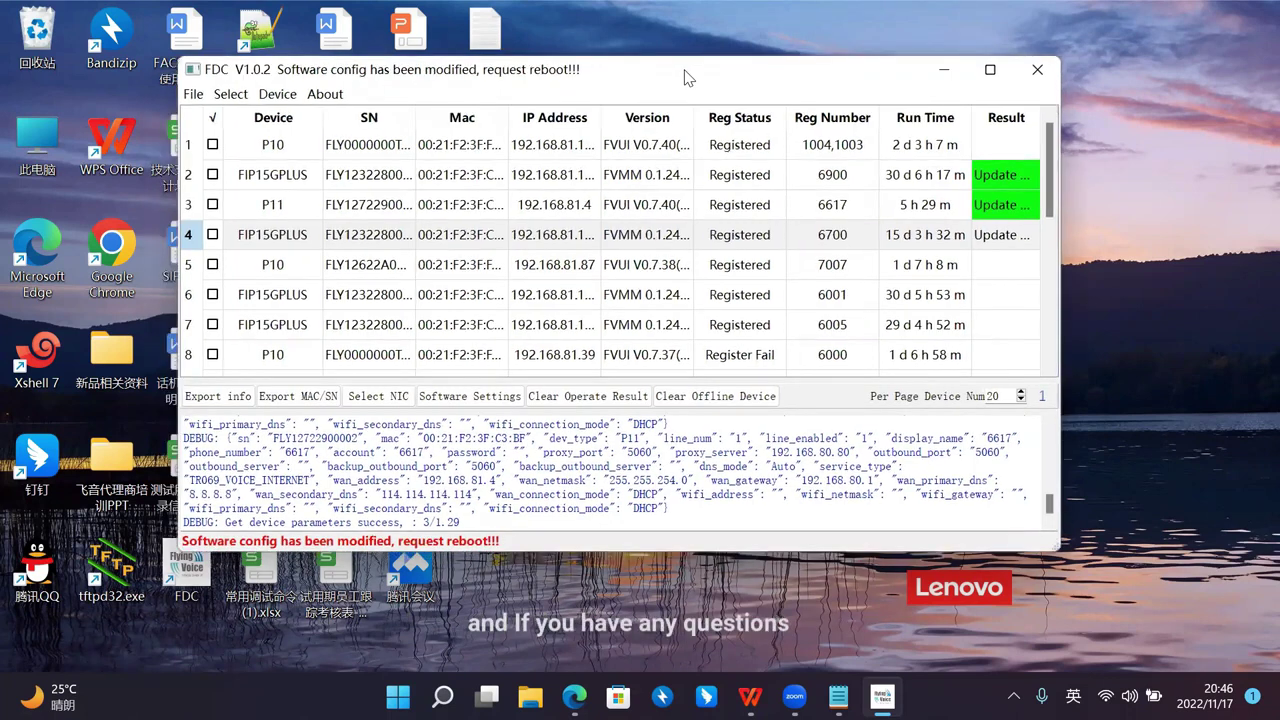